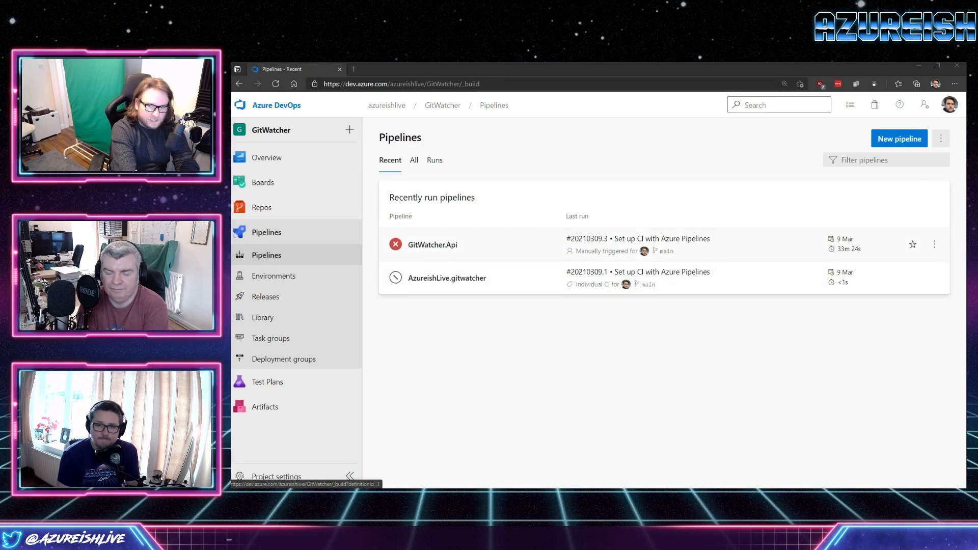
Open the failed dev job in GitWatcher.Api run #20210309.3 and display the AzureRmWebAppDeployment task log.
left_click(432, 244)
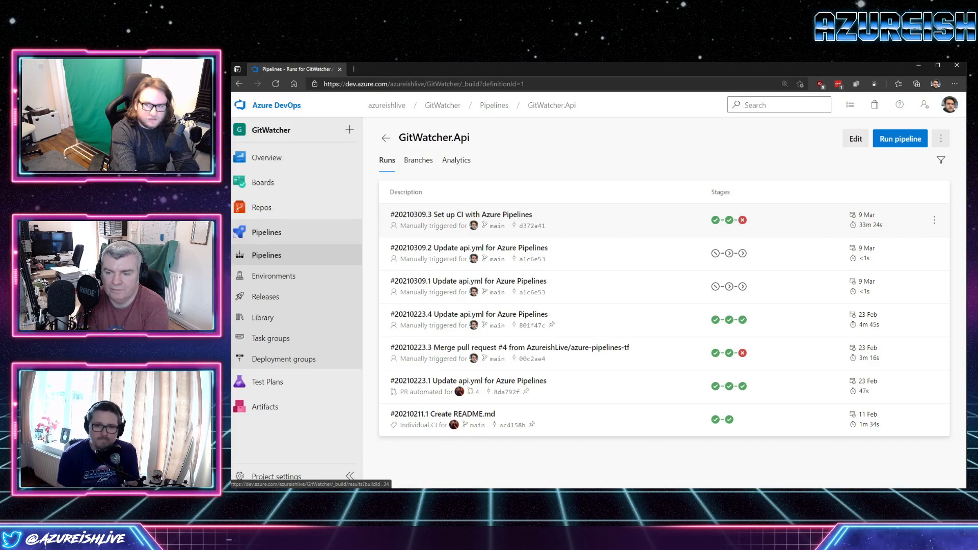
left_click(742, 220)
scroll(660, 306, "down", 3)
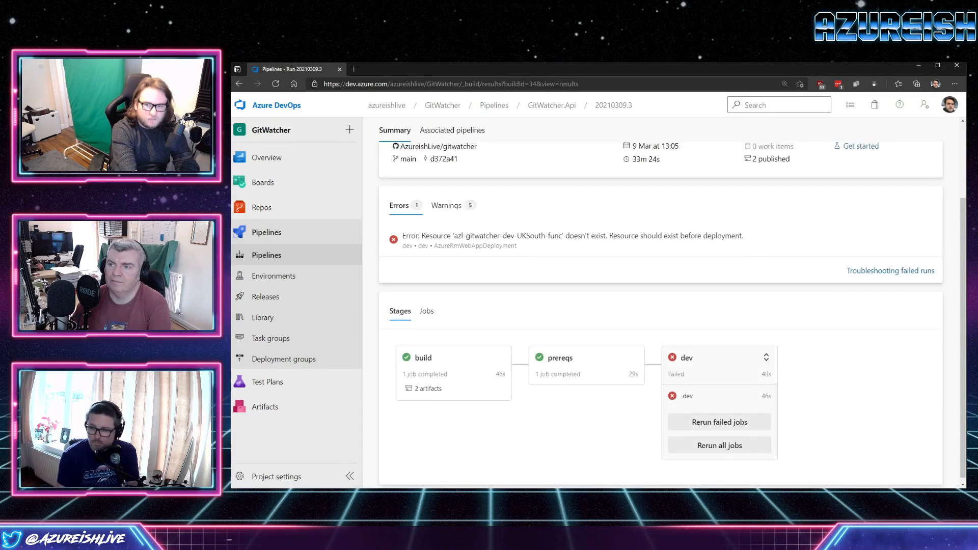
left_click(718, 391)
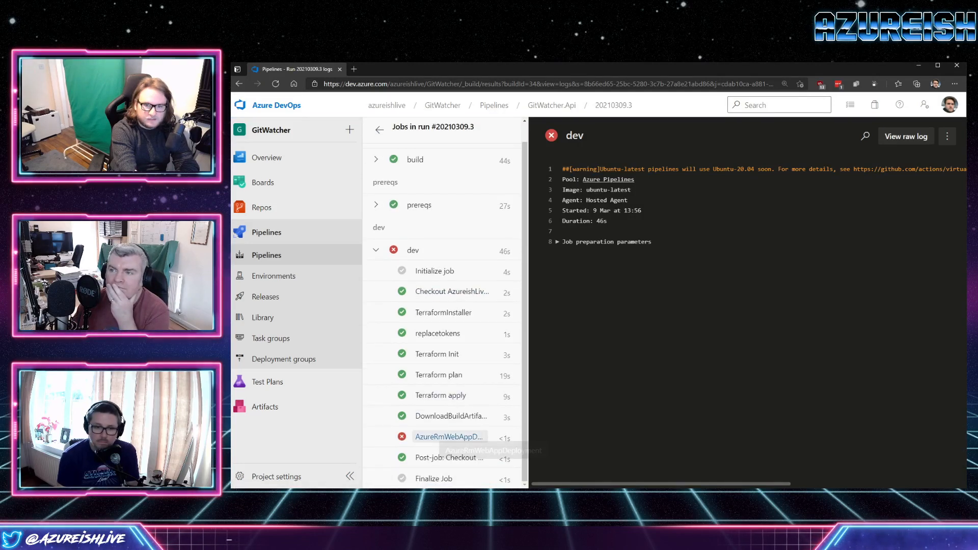
left_click(442, 437)
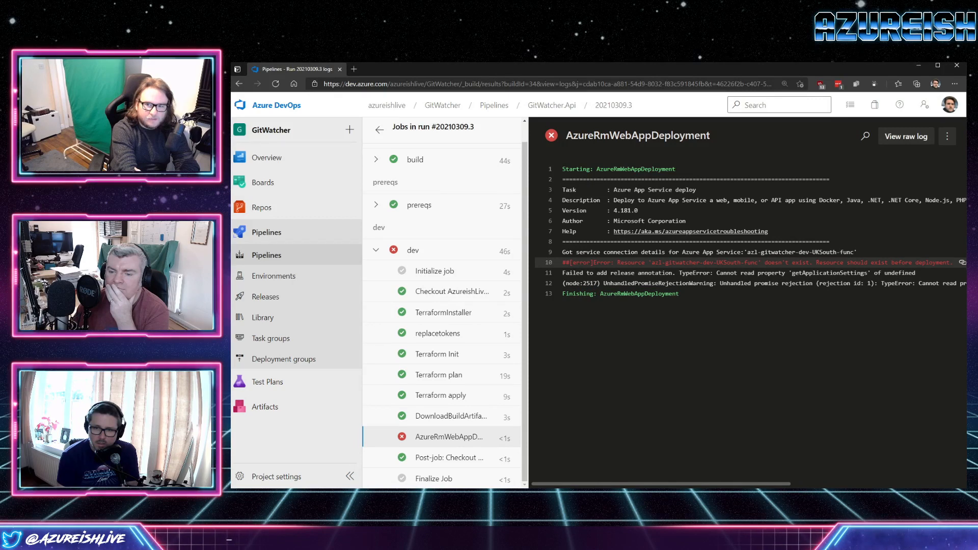
Examine the resource name and its region part in the log's error line, and return to the run summary.
left_click_drag(652, 263, 758, 262)
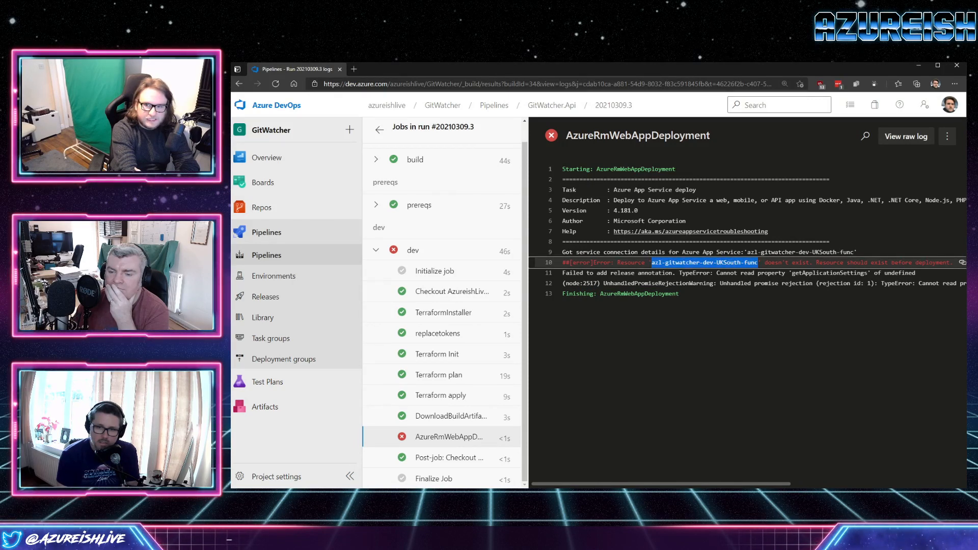
double_click(728, 263)
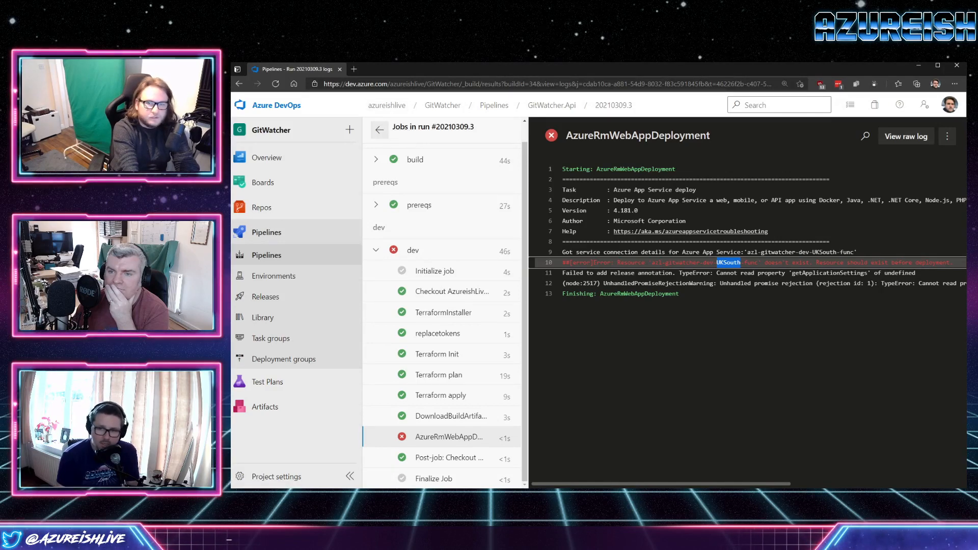
left_click(378, 130)
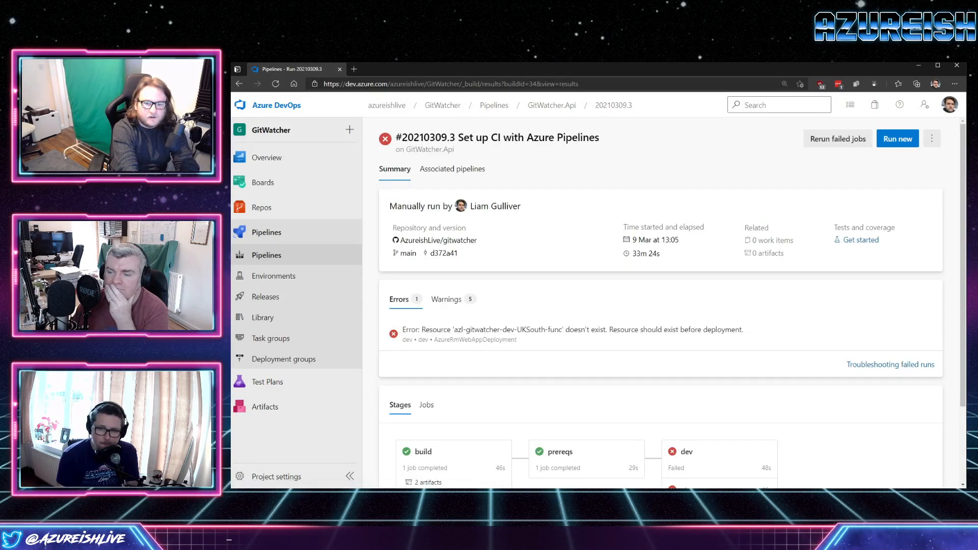
Switch to Visual Studio Code and run git pull in the gitwatcher repository.
key("alt+Tab")
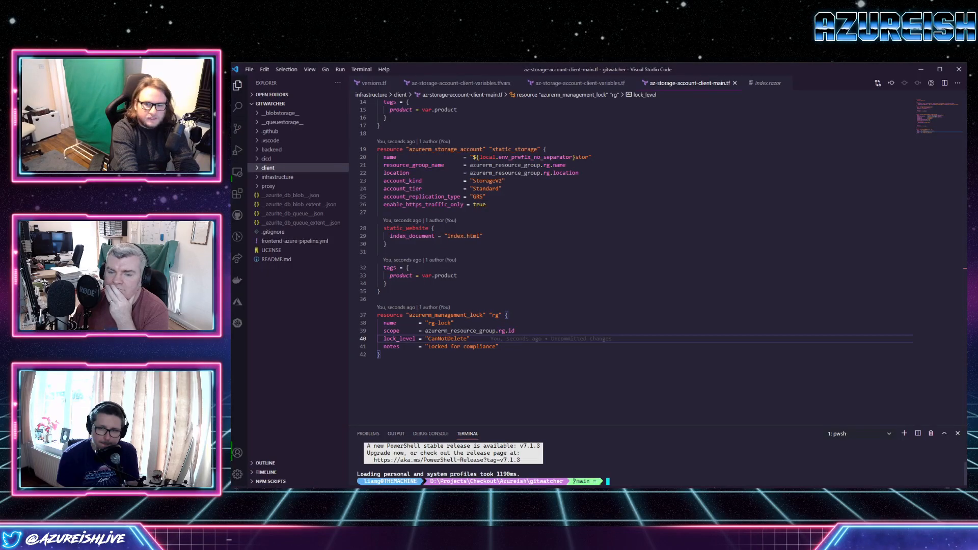
type("git pull")
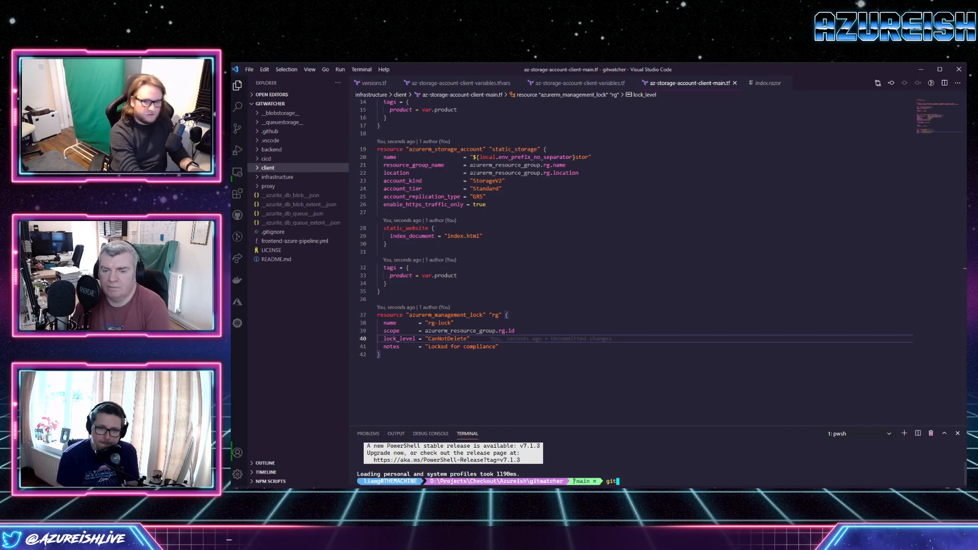
key("Return")
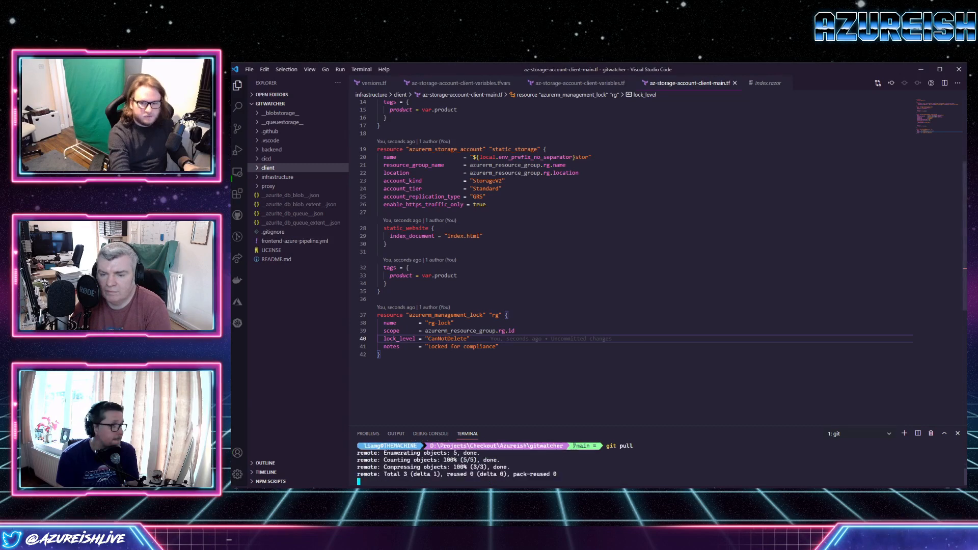
Enlarge the editor display and review the locals and resource definitions in az-storage-account-client-main.tf.
left_click(409, 267)
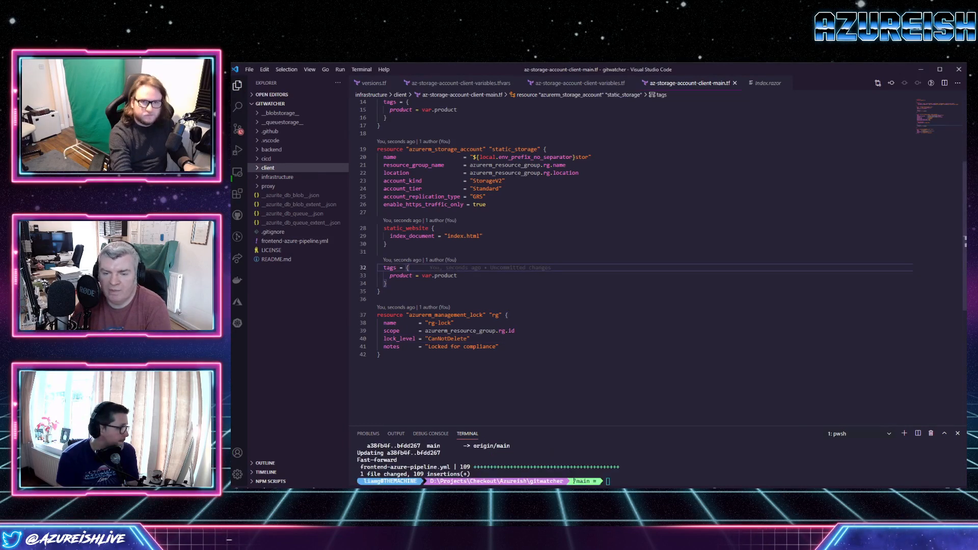
key("ctrl+equal")
key("ctrl+equal")
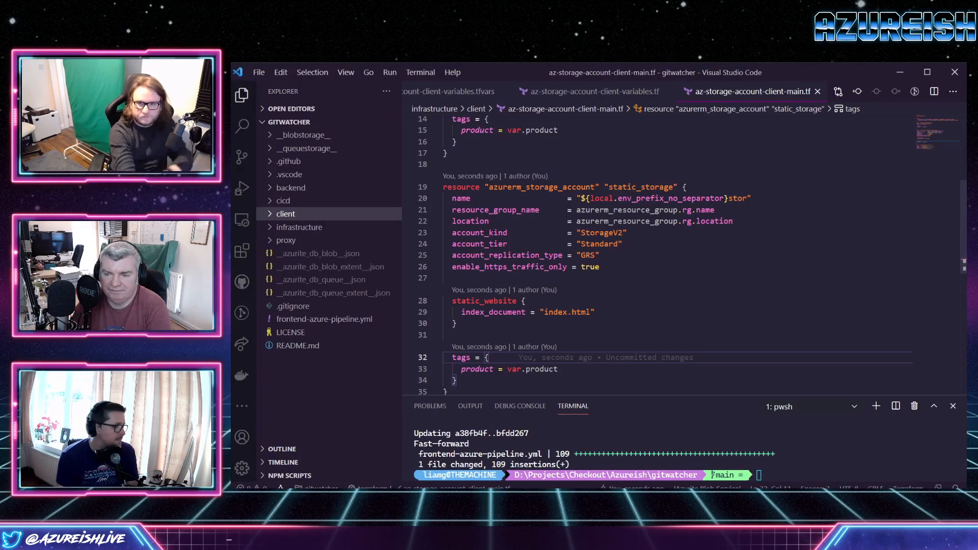
scroll(683, 255, "up", 5)
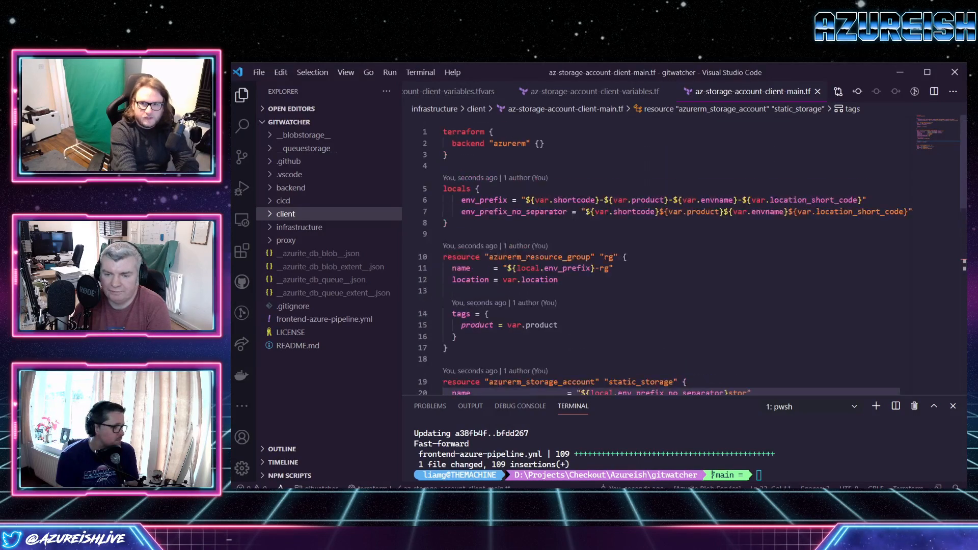
scroll(683, 255, "down", 2)
scroll(683, 255, "up", 2)
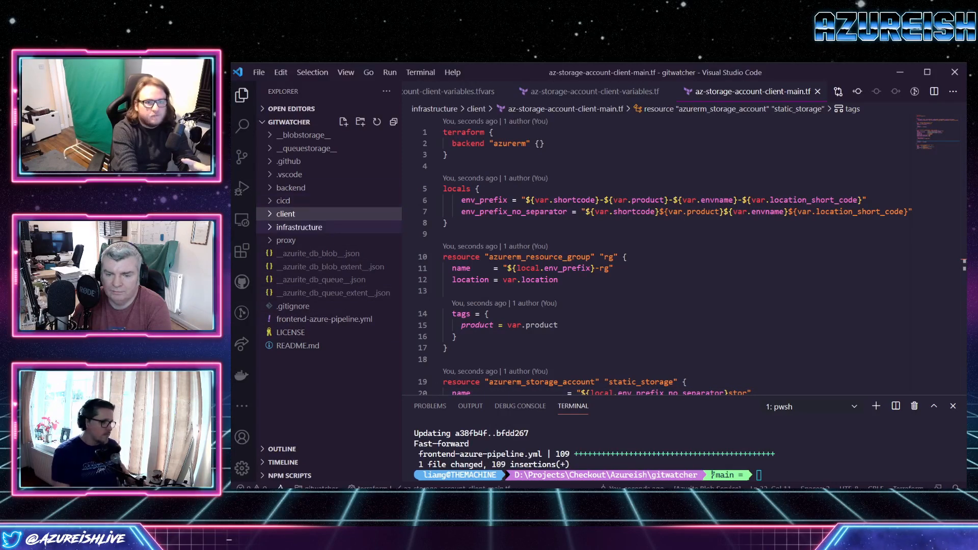
Inspect the backend infrastructure's az-function-app-backend-variables.tf and .tfvars files, focusing on the location_short_code token.
left_click(299, 227)
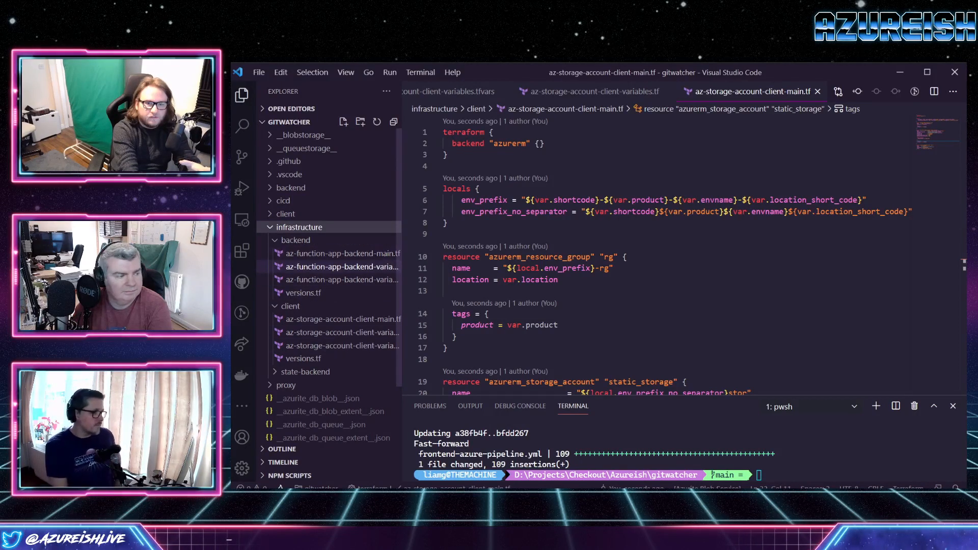
left_click(336, 266)
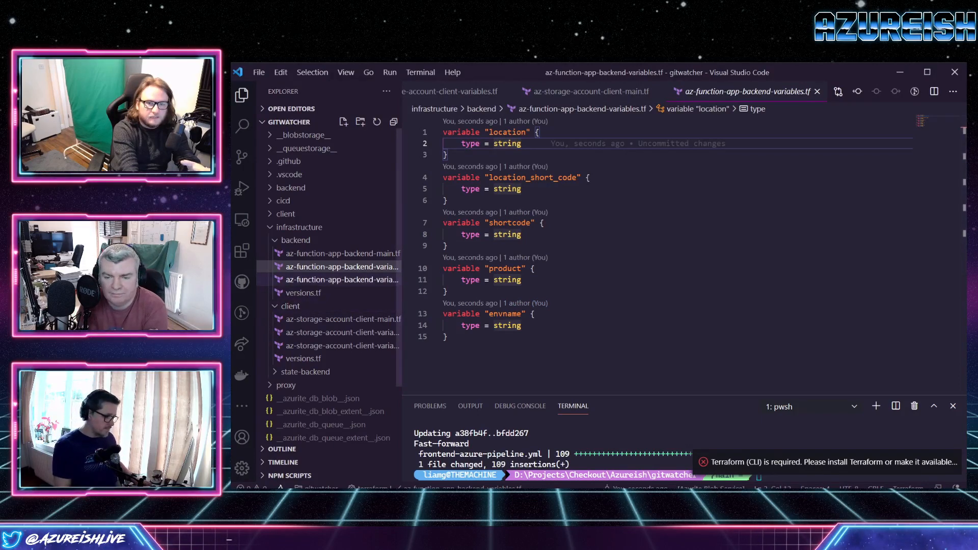
left_click(336, 279)
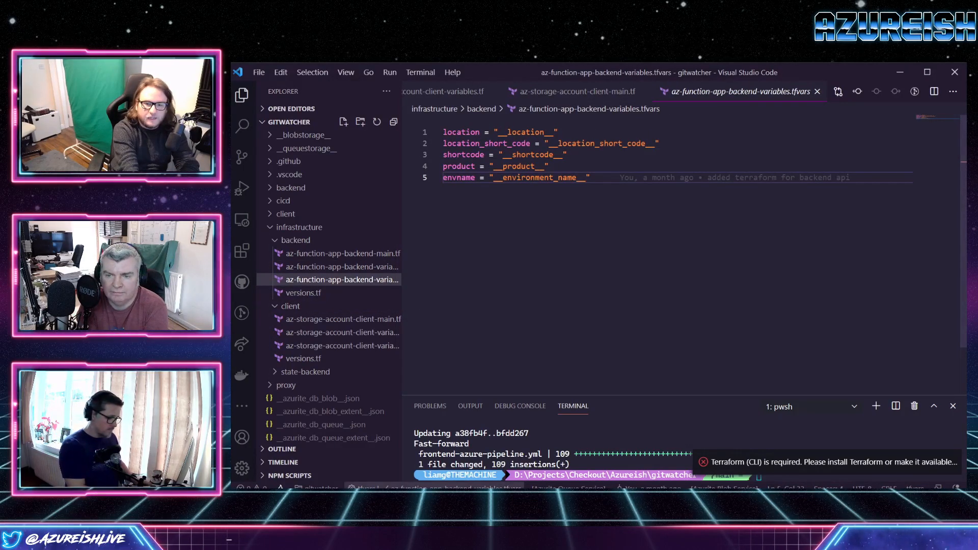
left_click_drag(548, 143, 655, 144)
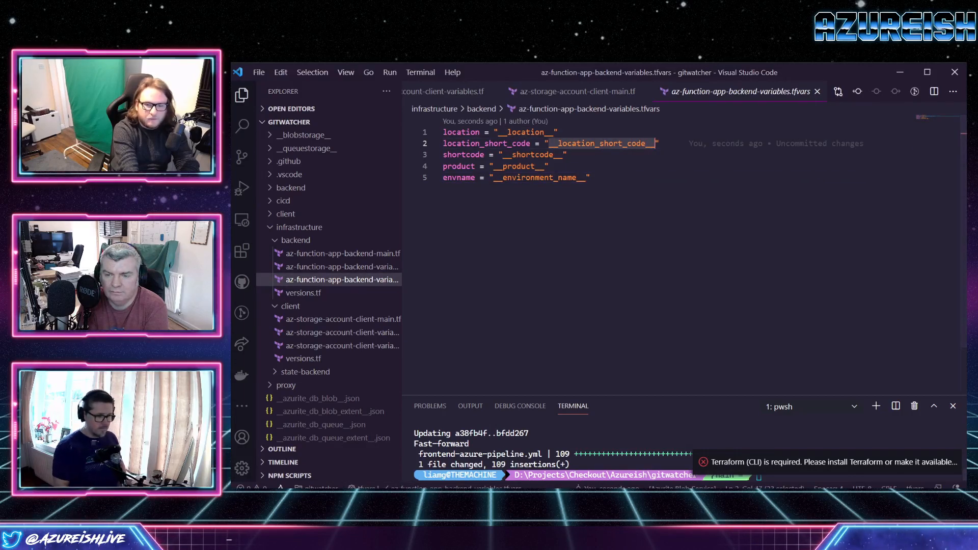
Switch to Azure DevOps in the browser and open the GitWatcher.Api pipeline's cicd/api.yml for editing.
left_click(403, 499)
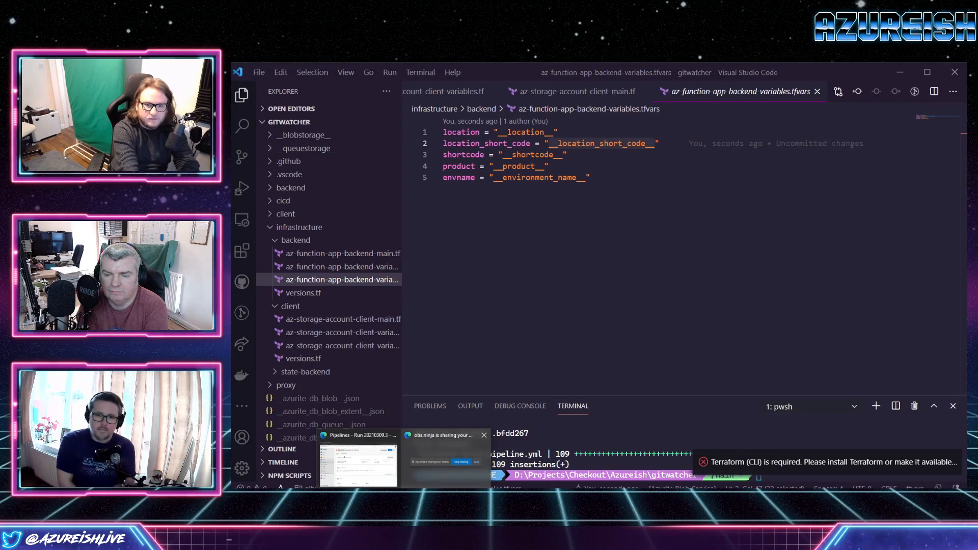
left_click(358, 465)
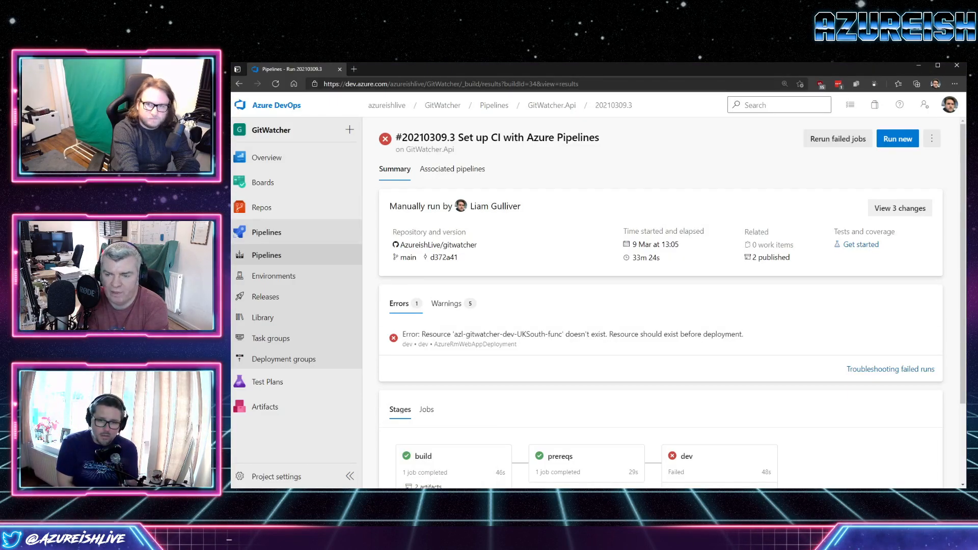
left_click(932, 138)
left_click(886, 203)
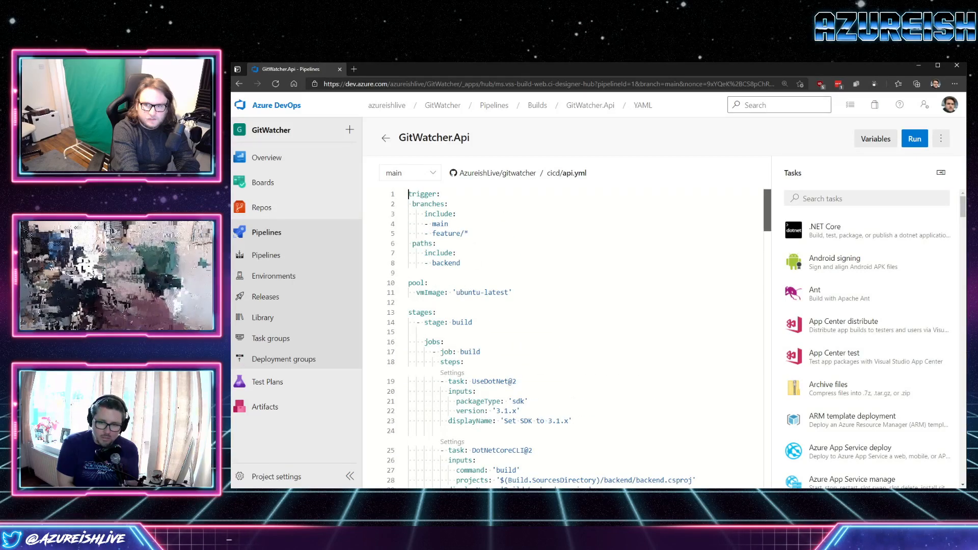
Examine the location and location_short_code variables of the dev stage in api.yml.
scroll(560, 337, "down", 10)
scroll(561, 336, "down", 4)
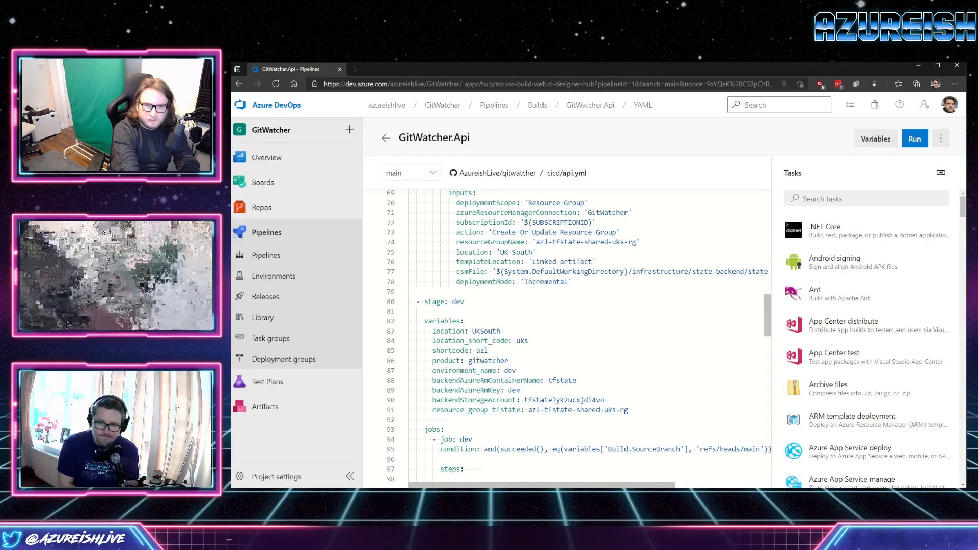
double_click(447, 331)
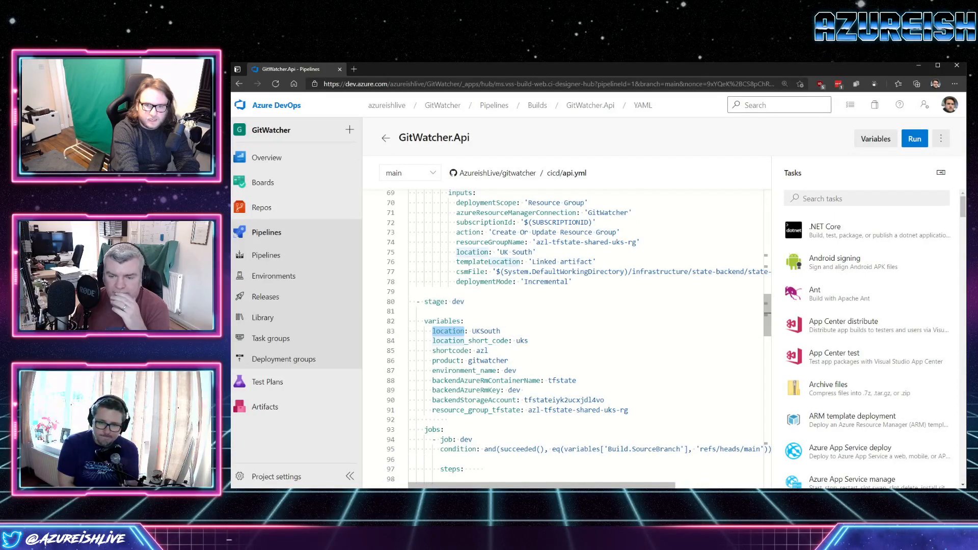
scroll(560, 336, "down", 4)
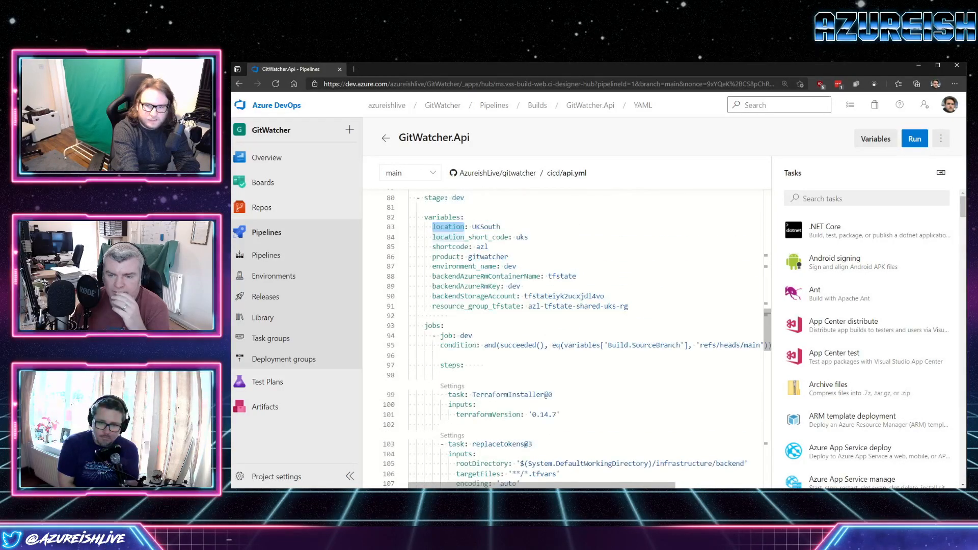
scroll(560, 336, "up", 3)
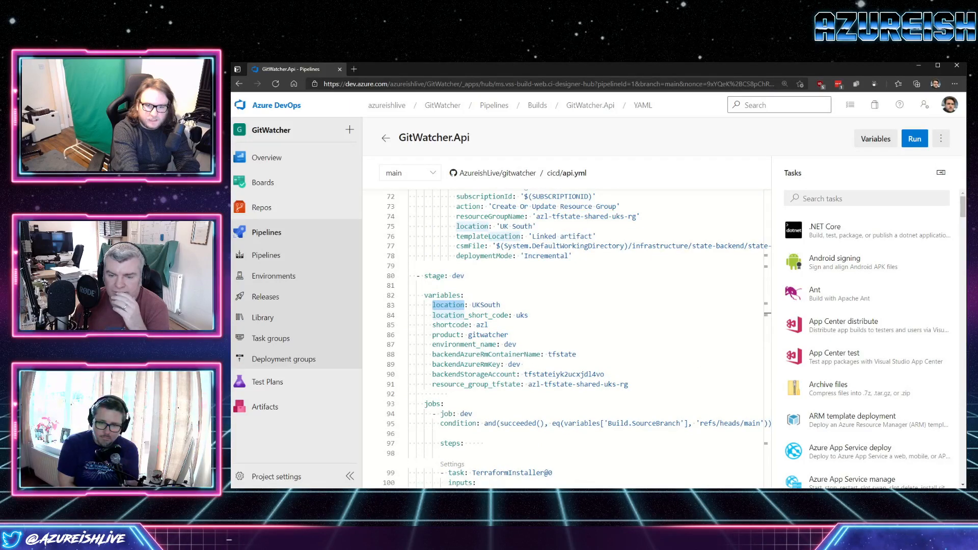
Switch to Visual Studio Code and compare the backend tfvars file with the client's main and variables Terraform files.
key("alt+Tab")
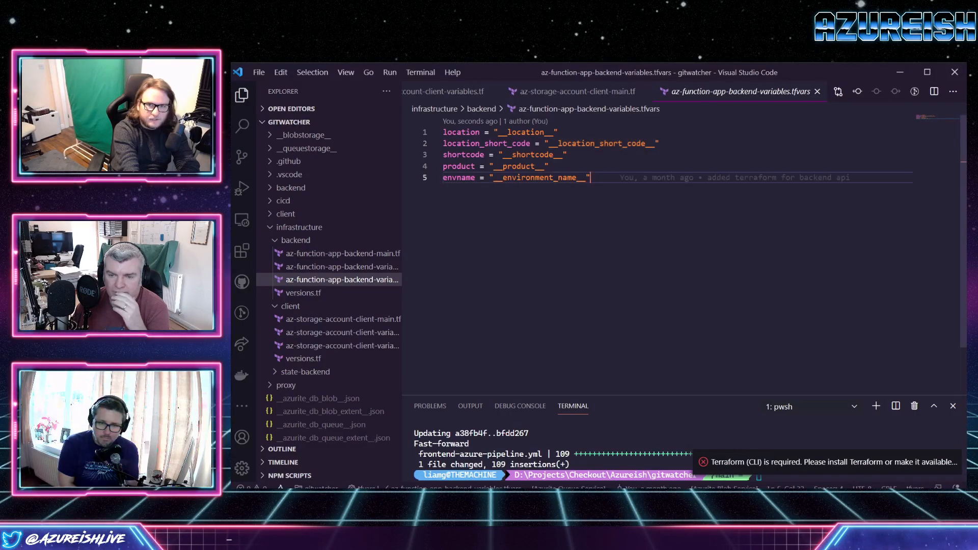
left_click(466, 132)
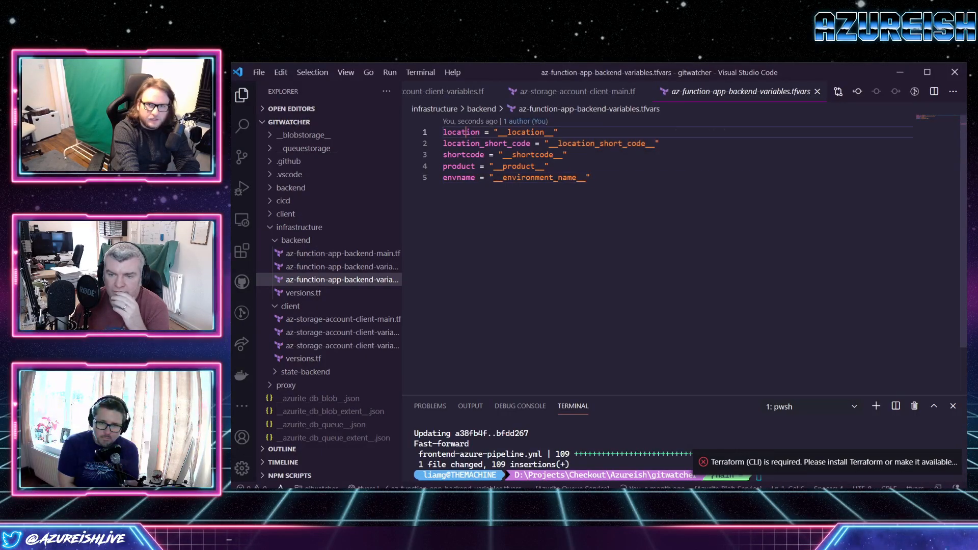
left_click(577, 91)
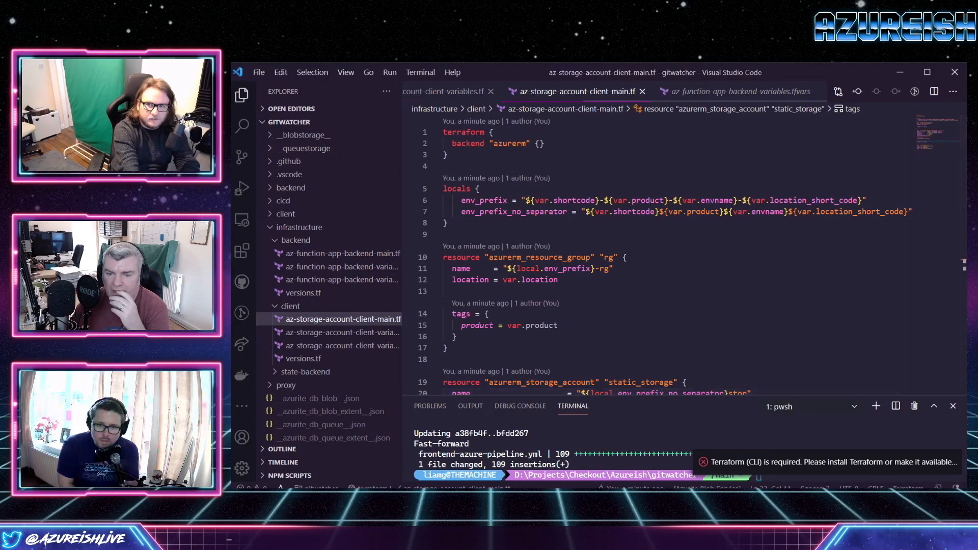
left_click(443, 91)
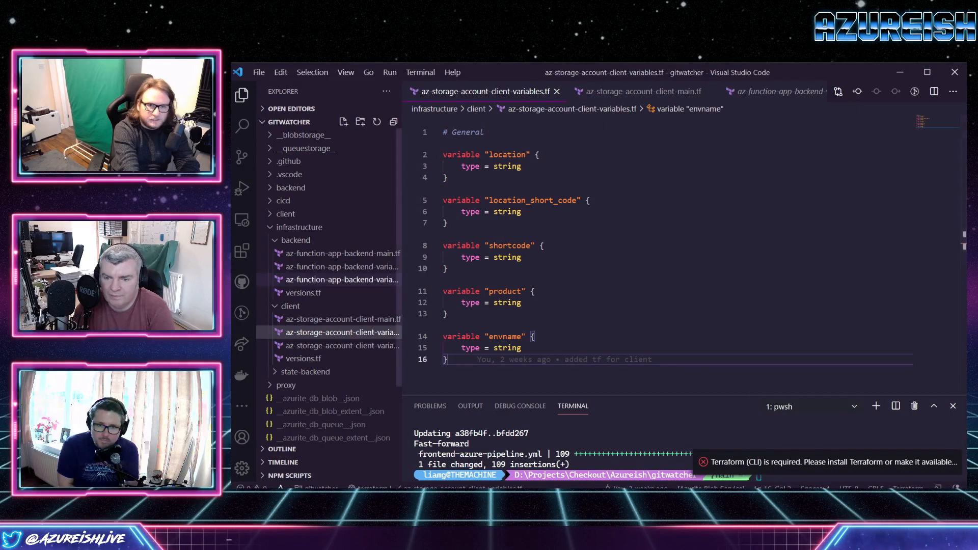
Open az-function-app-backend-main.tf and examine how the location and location_short_code variables are used in the resource names.
left_click(339, 253)
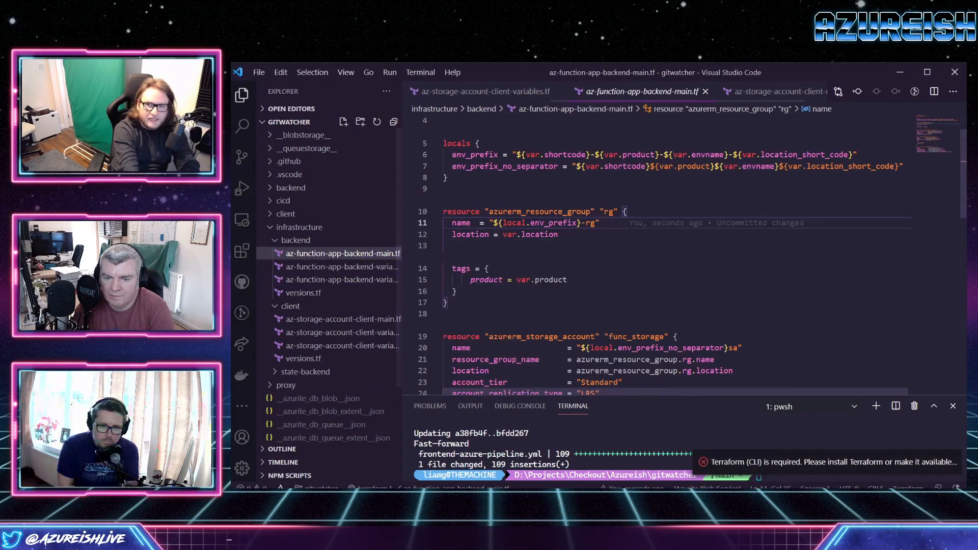
left_click(558, 234)
scroll(611, 254, "up", 2)
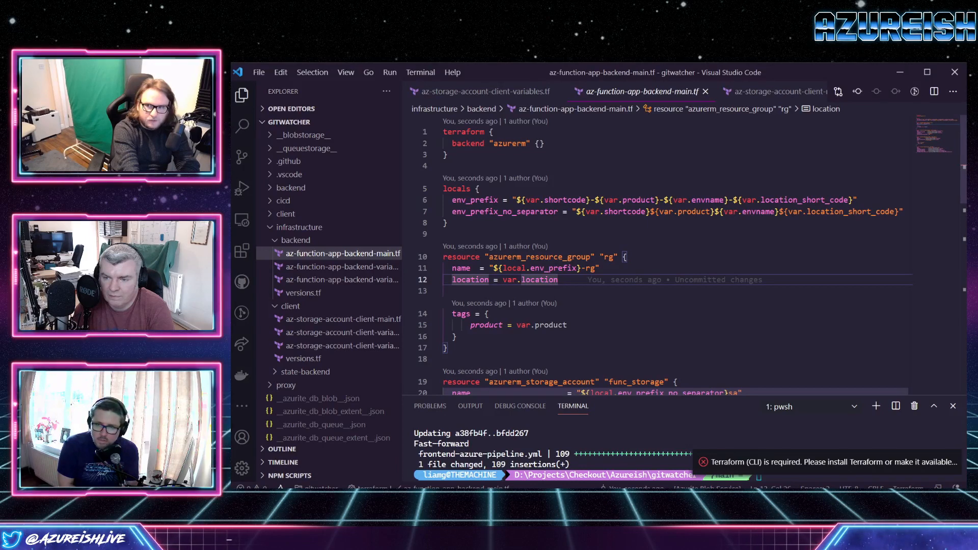
double_click(805, 200)
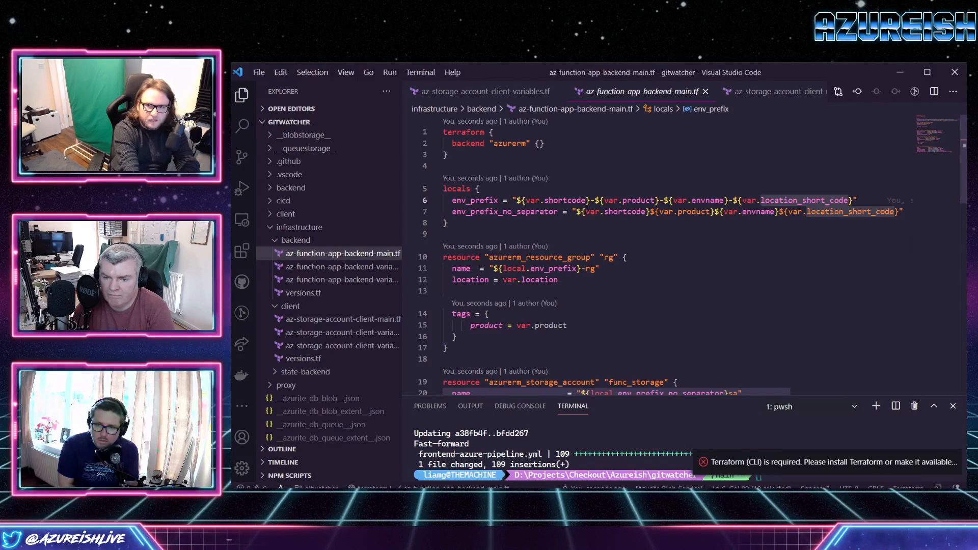
scroll(805, 204, "down", 2)
scroll(682, 255, "down", 2)
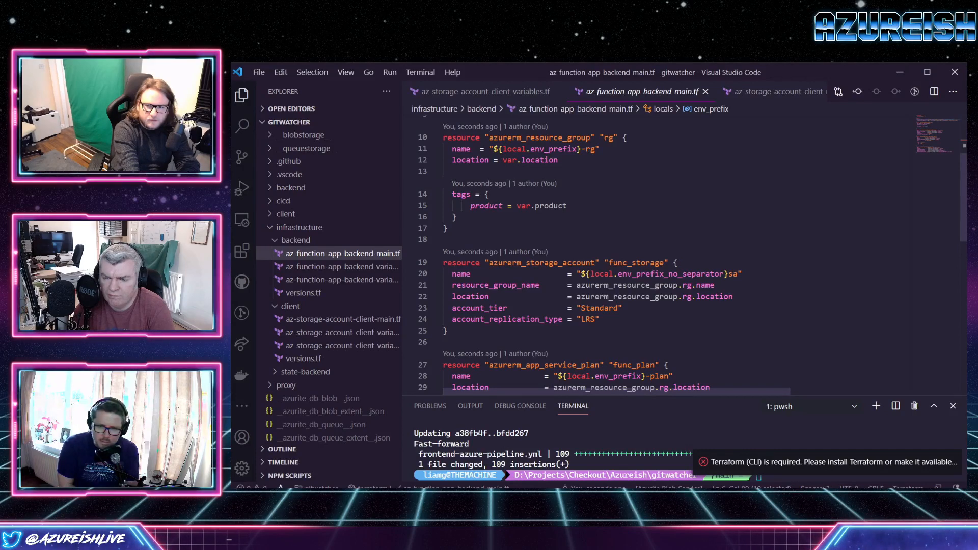
scroll(683, 254, "up", 1)
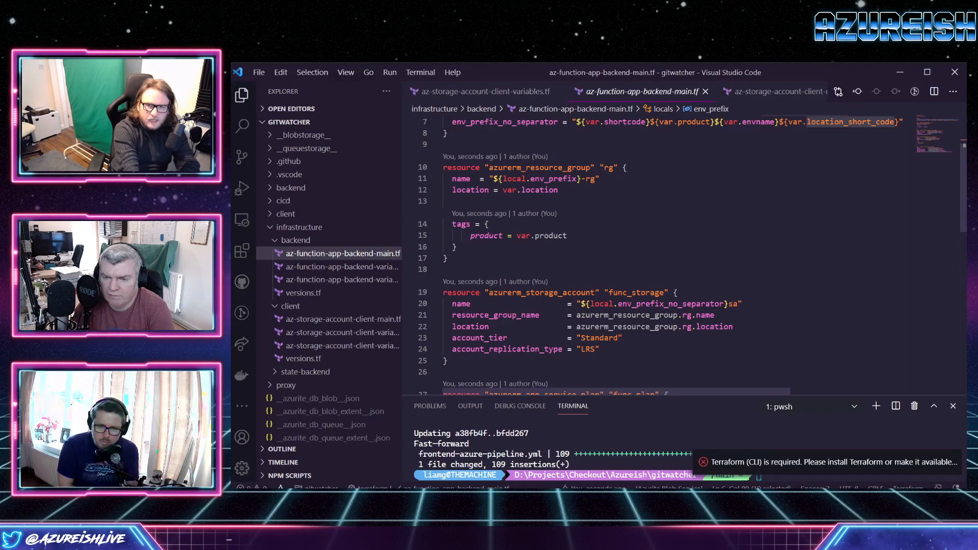
Switch to Azure DevOps in the browser and open the latest GitWatcher.Api run, #20210309.3, in a separate tab.
left_click(404, 496)
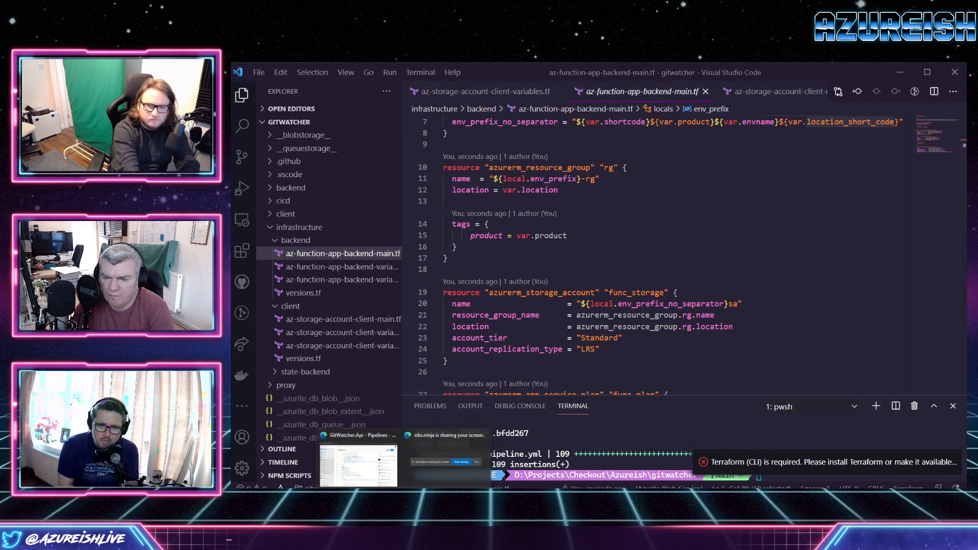
left_click(358, 461)
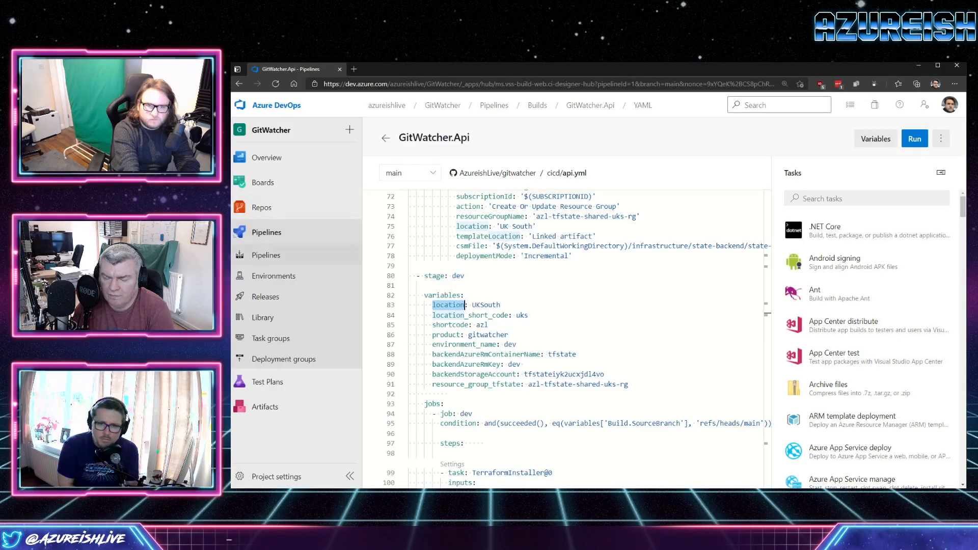
middle_click(266, 256)
left_click(388, 69)
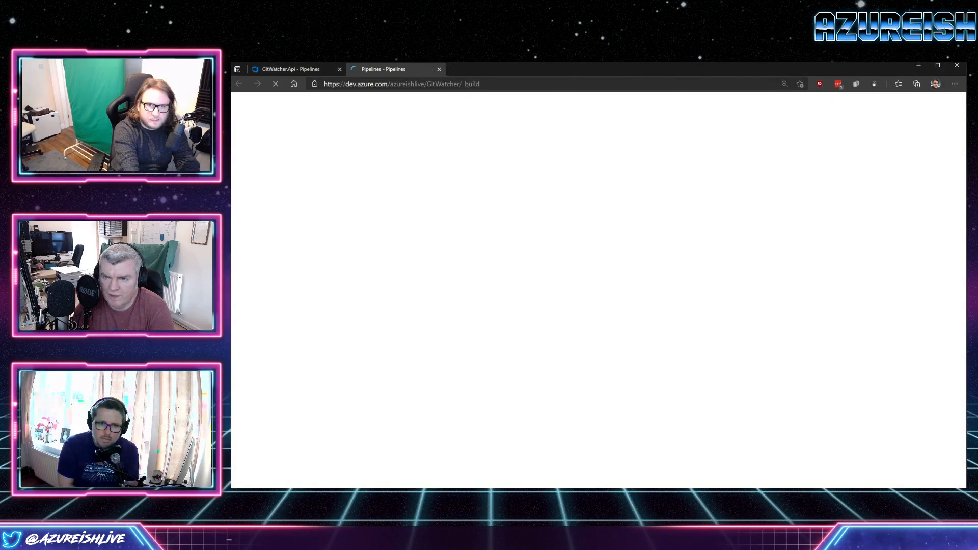
left_click(432, 245)
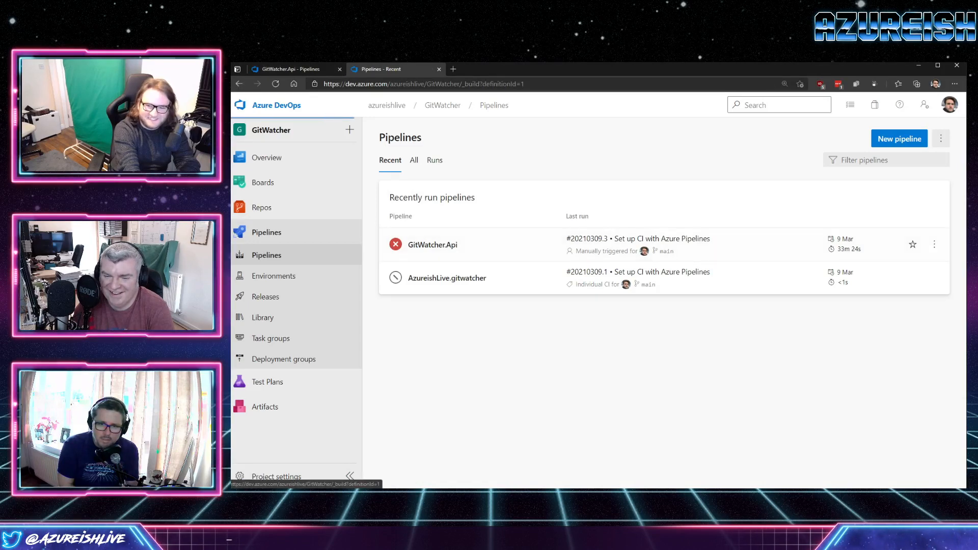
left_click(472, 216)
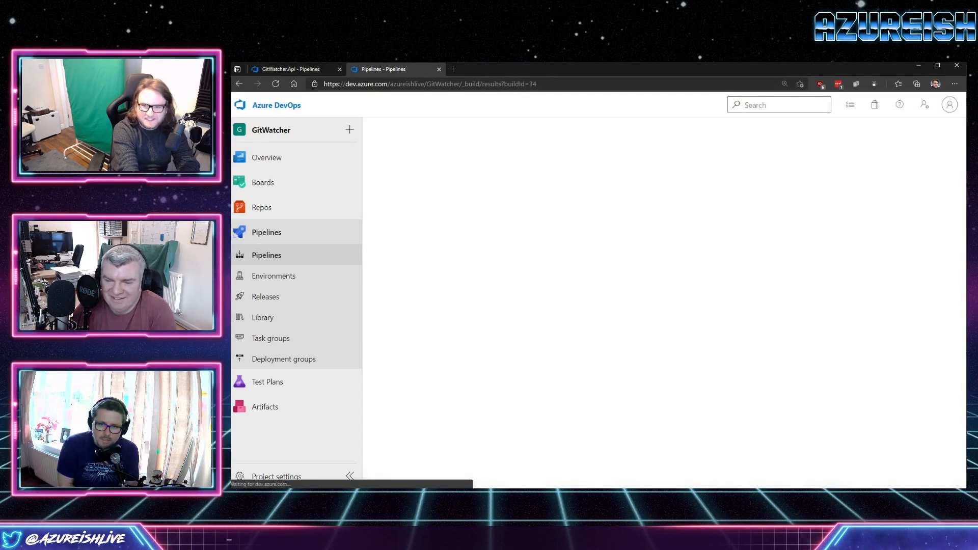
Open the failed dev job's AzureRmWebAppDeployment log and examine the location part of the resource name in the error.
scroll(718, 388, "down", 2)
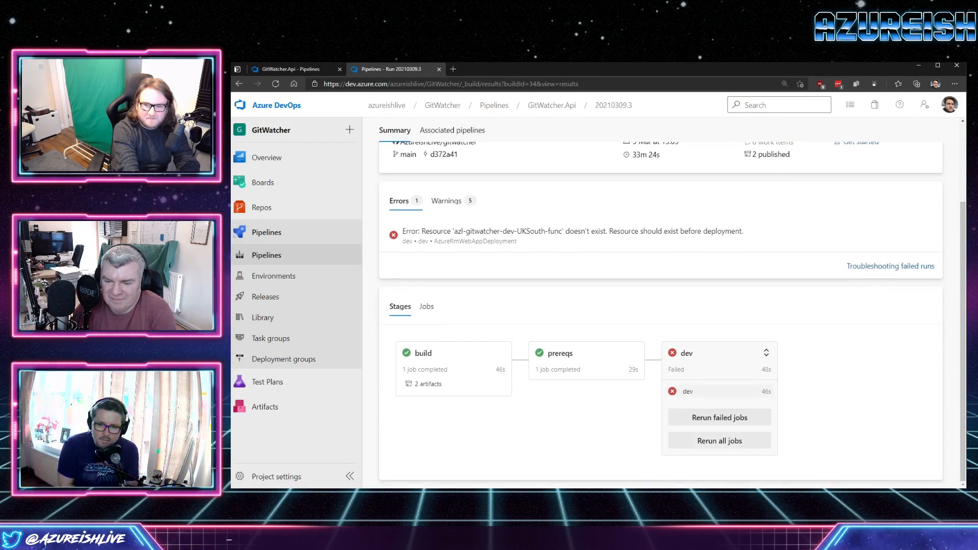
left_click(688, 391)
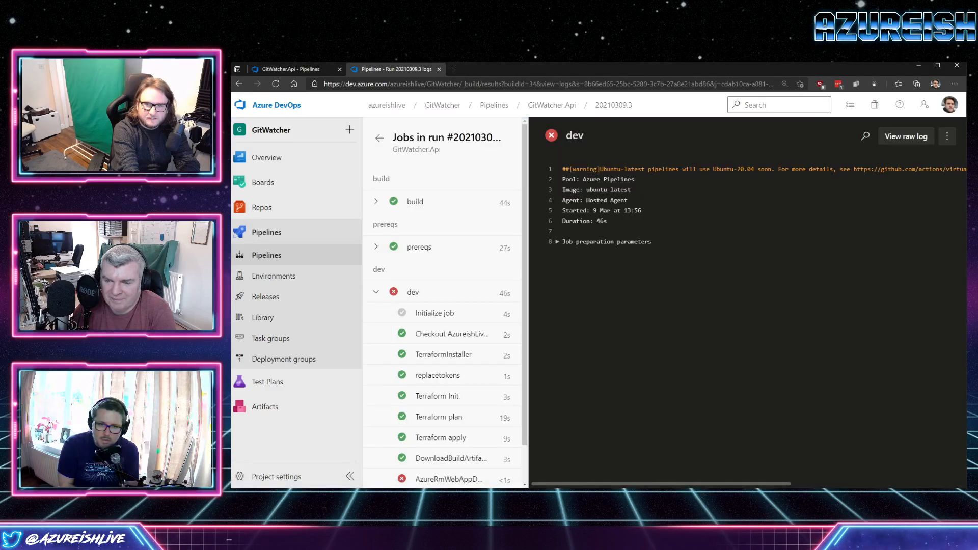
left_click(448, 436)
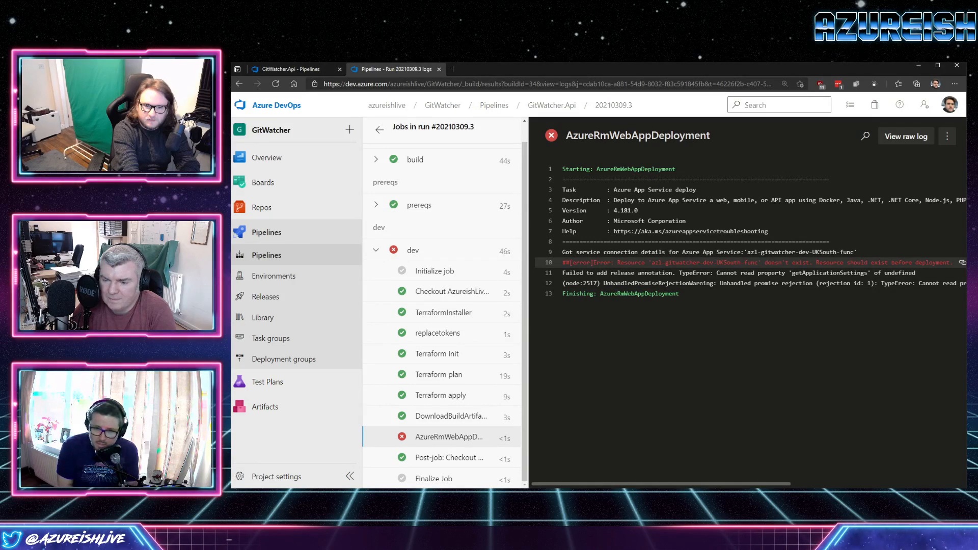
double_click(729, 263)
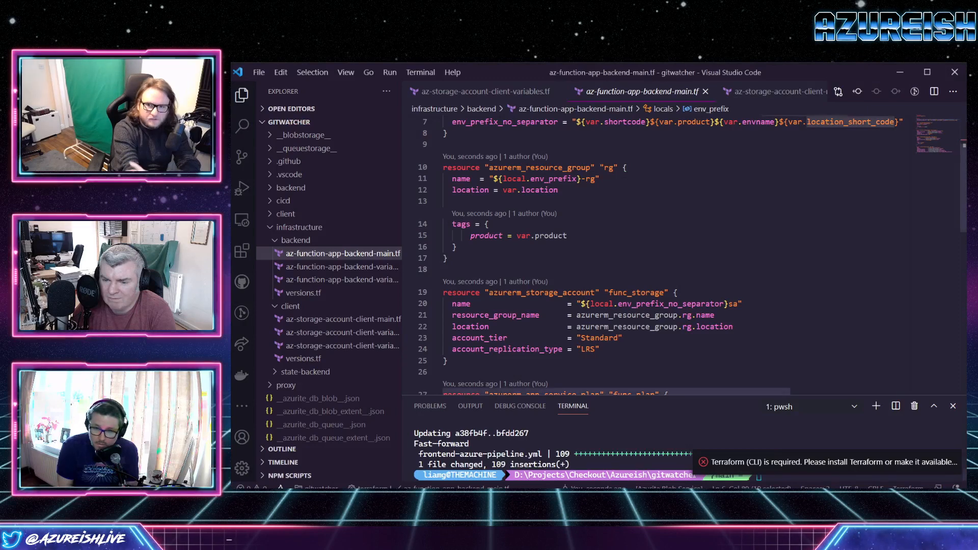
Switch to Visual Studio Code and examine the location and resource group settings of func_app in az-function-app-backend-main.tf.
left_click(734, 326)
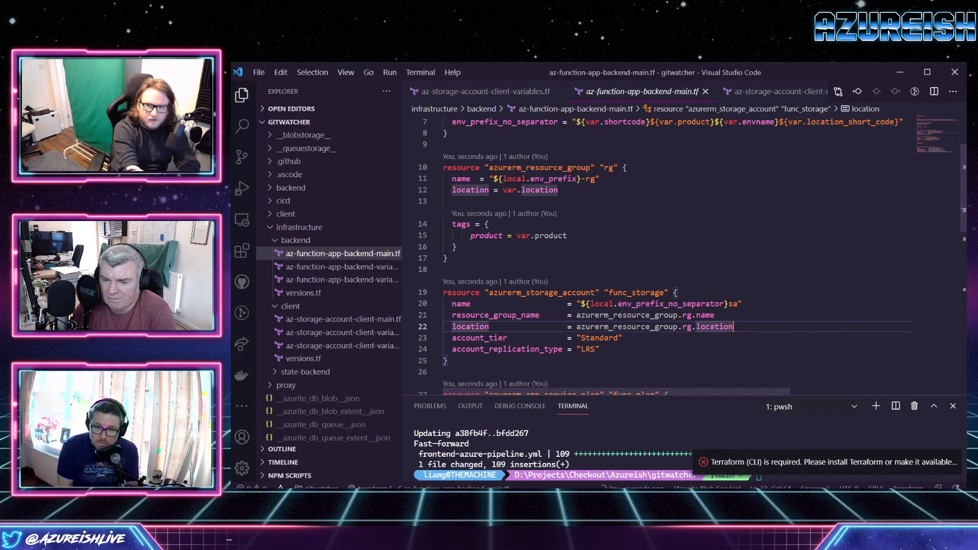
scroll(733, 327, "down", 4)
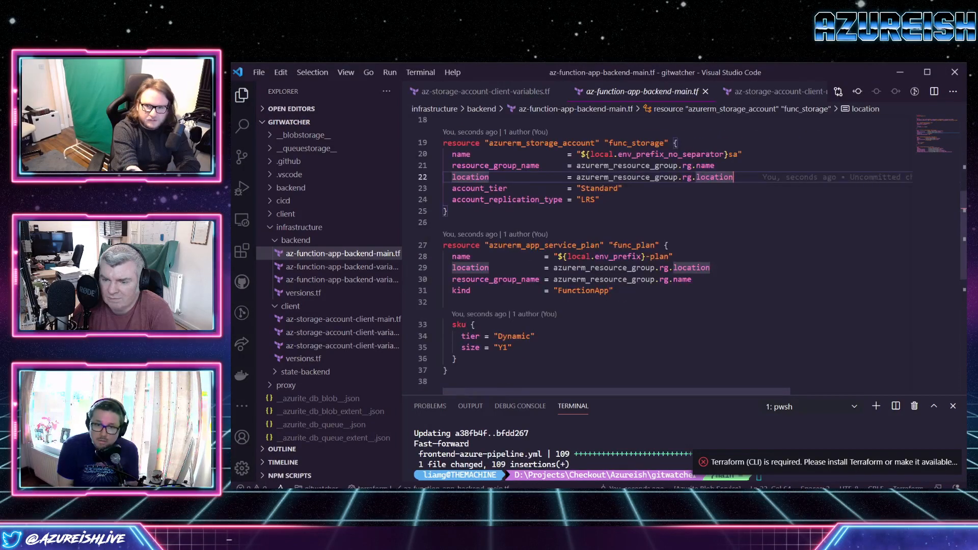
scroll(733, 327, "down", 3)
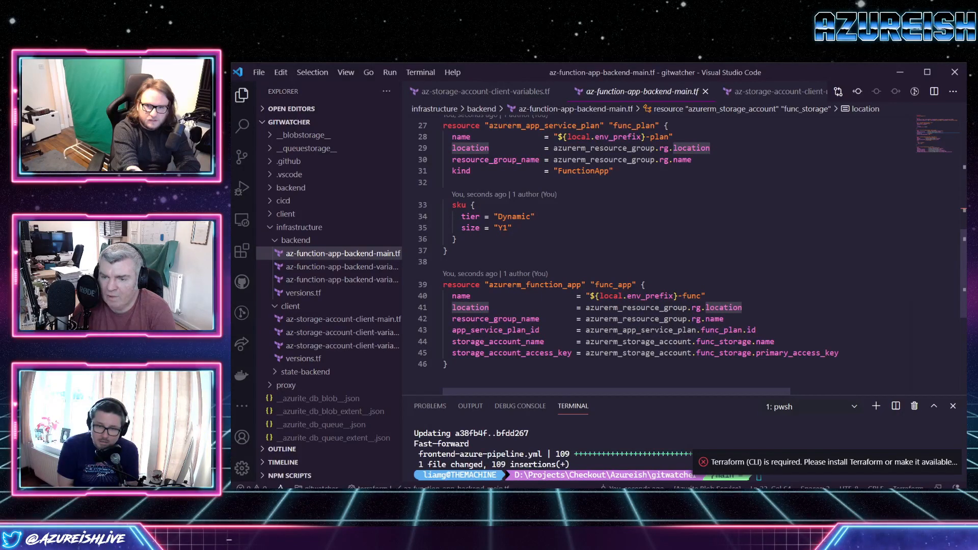
left_click(671, 319)
left_click(744, 308)
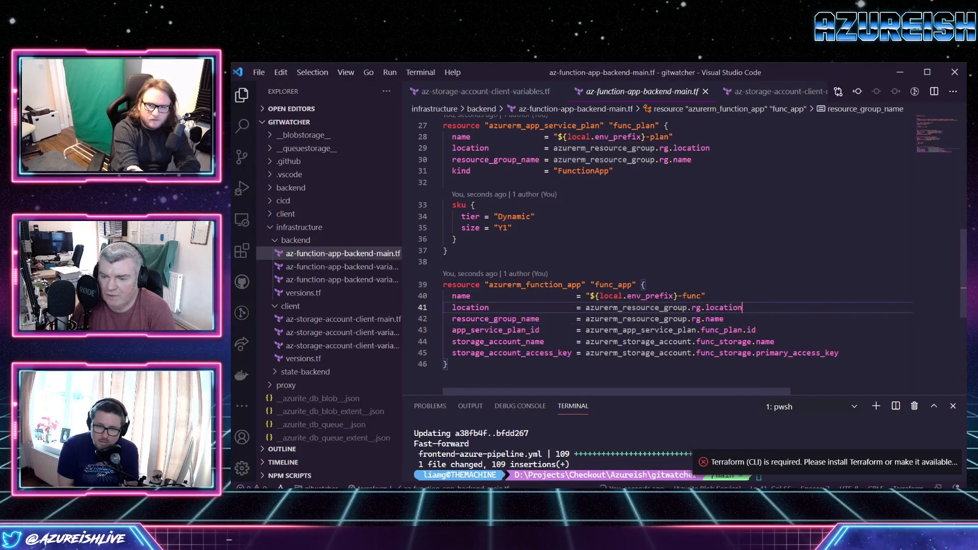
left_click_drag(743, 308, 449, 307)
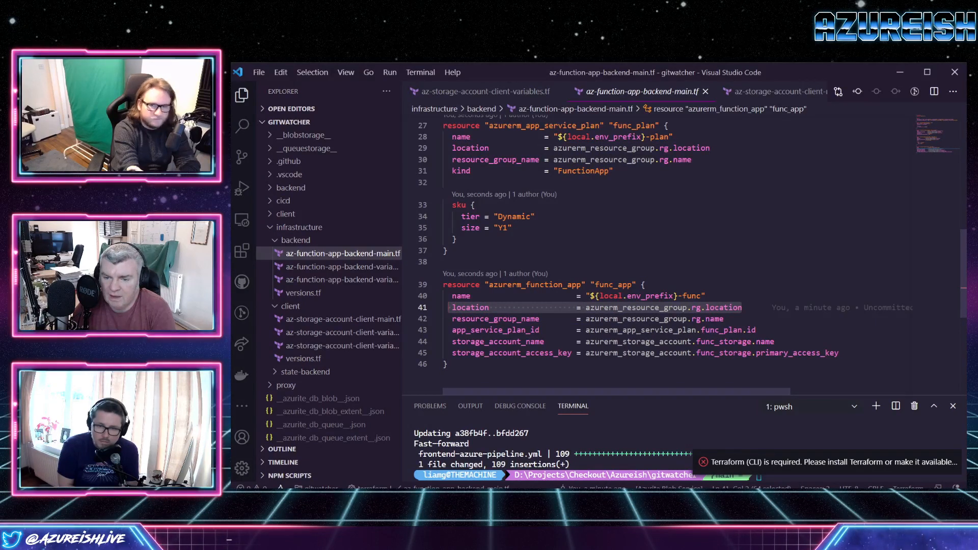
left_click(725, 319)
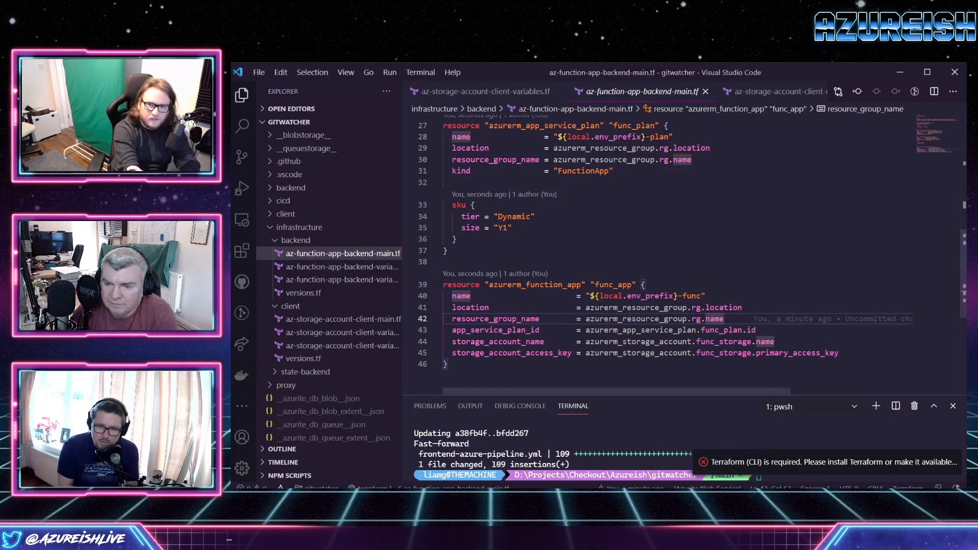
Trace the func_app name's env_prefix to its definition in locals and check its location_short_code variable.
double_click(650, 295)
scroll(662, 255, "up", 10)
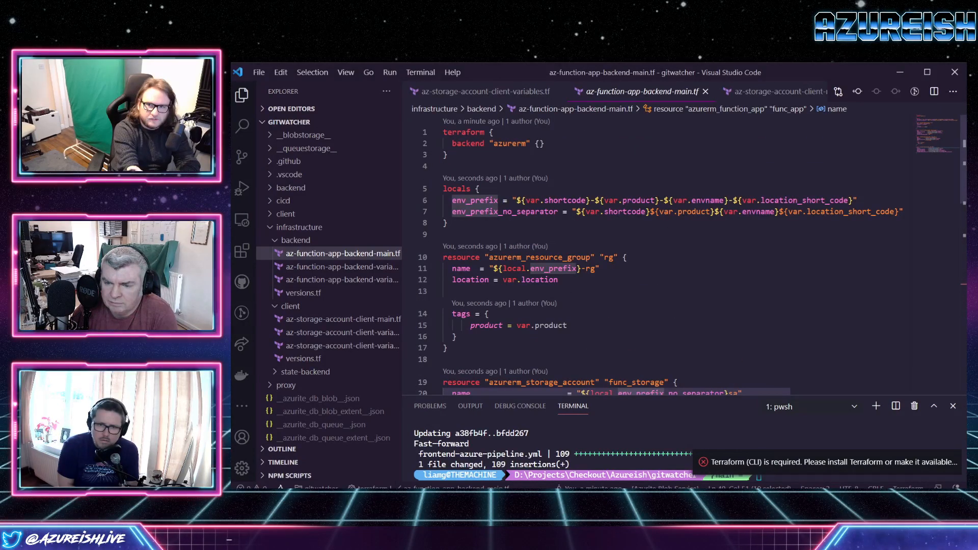
double_click(804, 201)
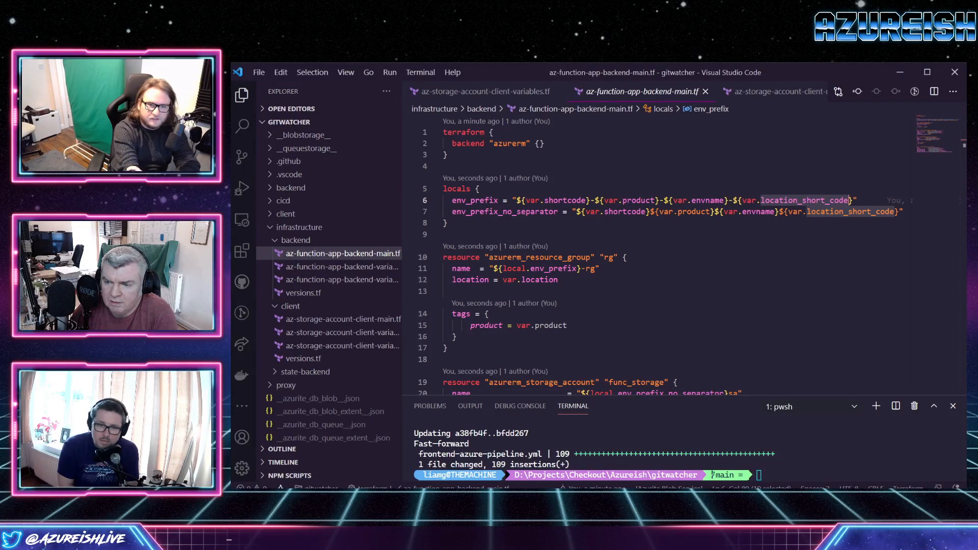
Switch to the browser and check location_short_code among the dev stage variables in api.yml.
left_click(401, 496)
left_click(445, 461)
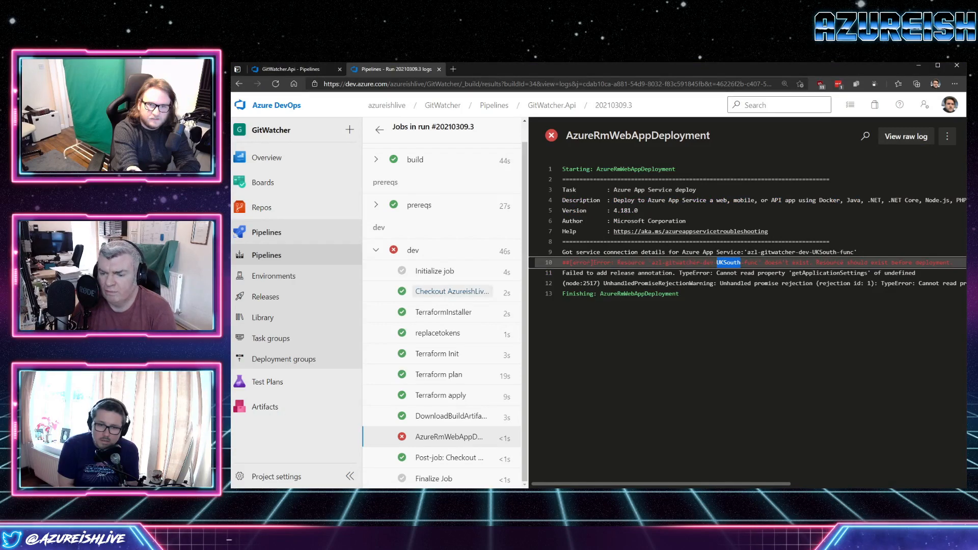
left_click(292, 70)
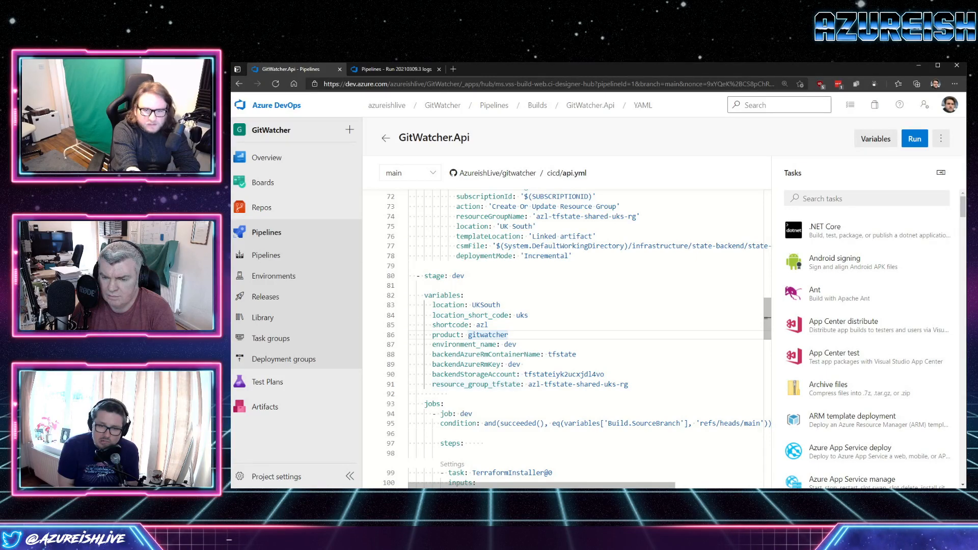
key("Up")
key("Up")
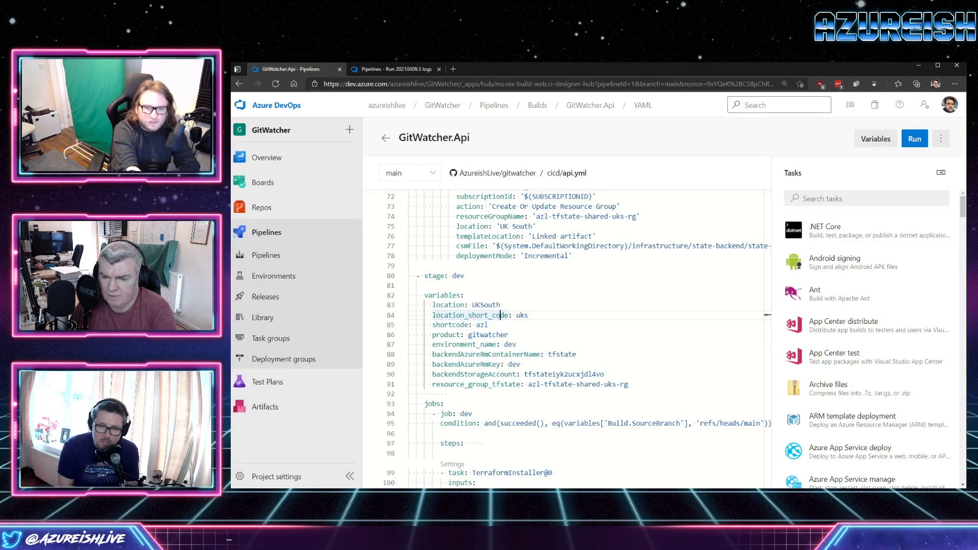
Copy the location_short_code name from az-function-app-backend-variables.tf in Visual Studio Code and paste it over the matching dev stage variable name in api.yml.
key("alt+Tab")
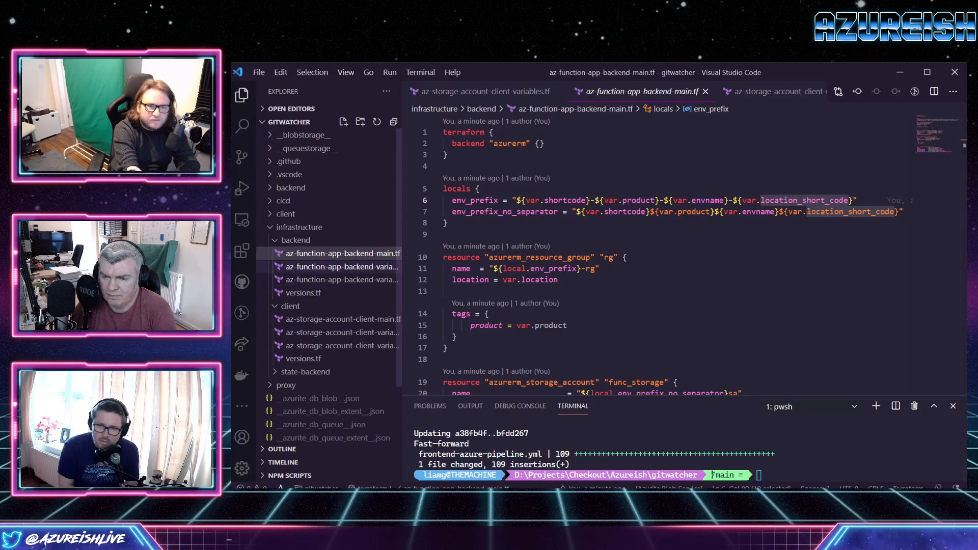
left_click(341, 266)
double_click(532, 178)
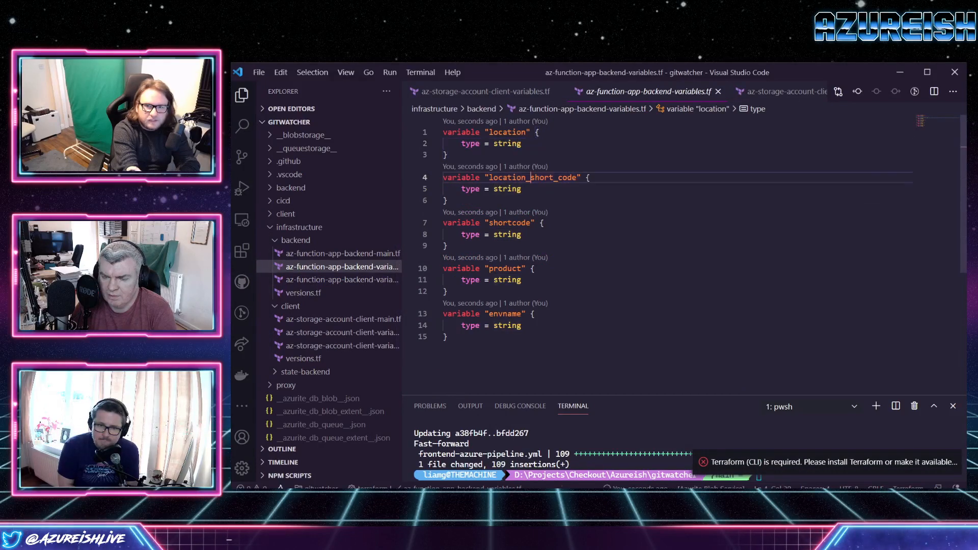
right_click(533, 179)
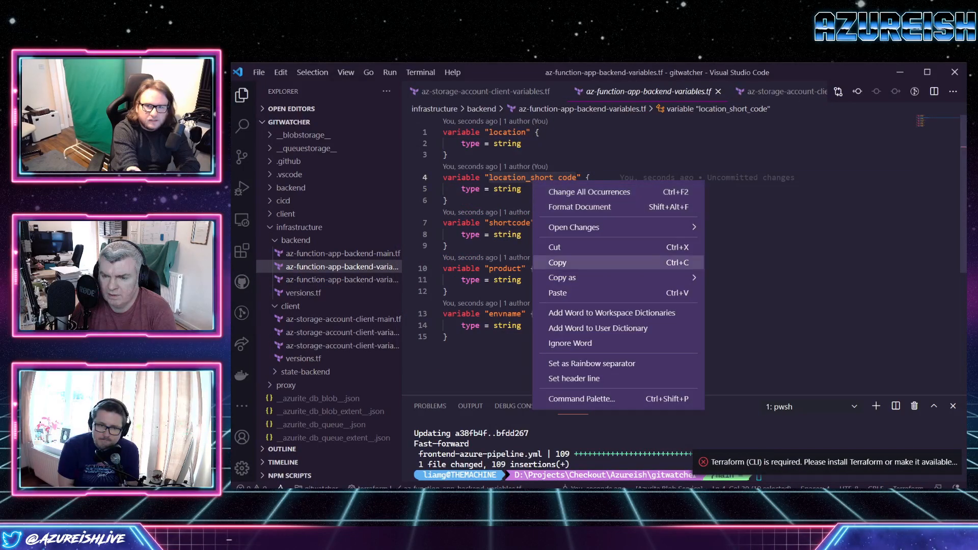
left_click(558, 262)
left_click(899, 71)
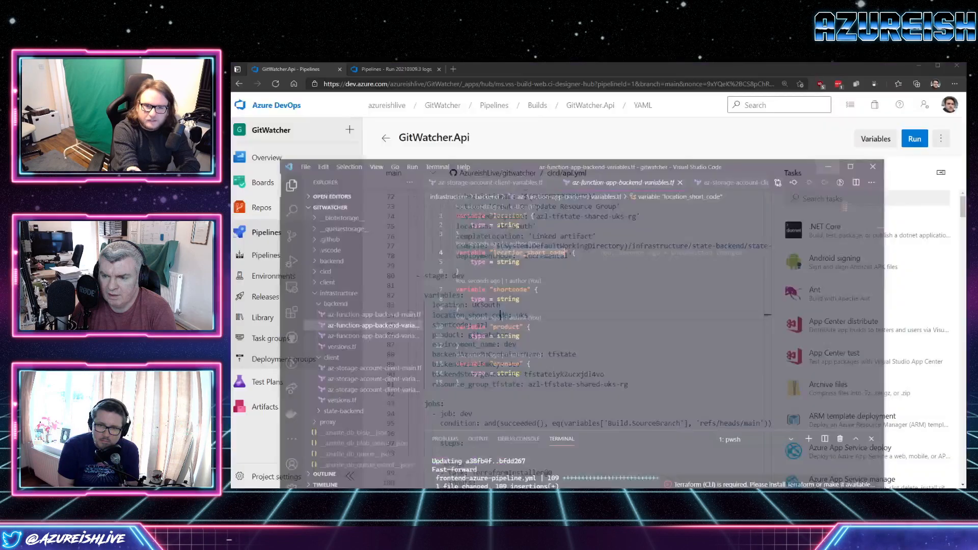
double_click(501, 315)
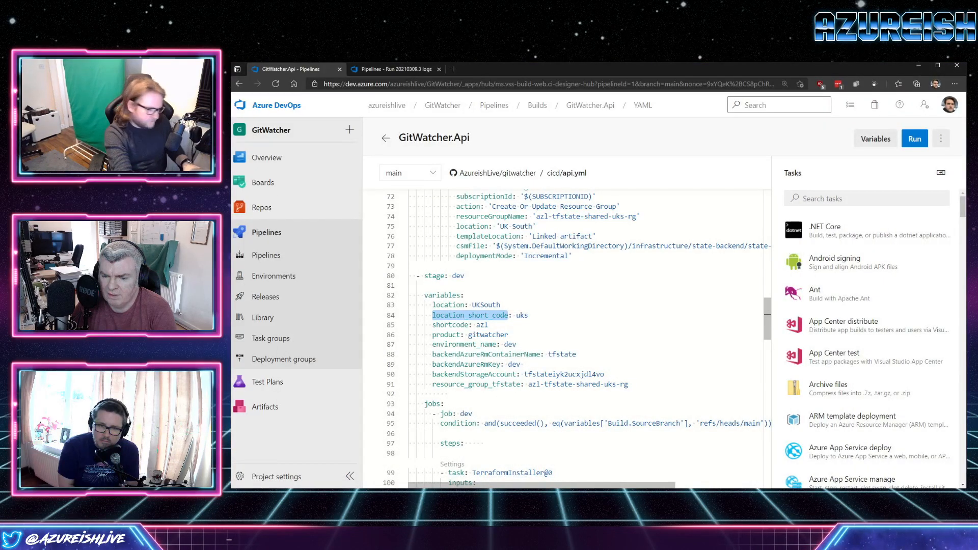
key("ctrl+v")
left_click(517, 344)
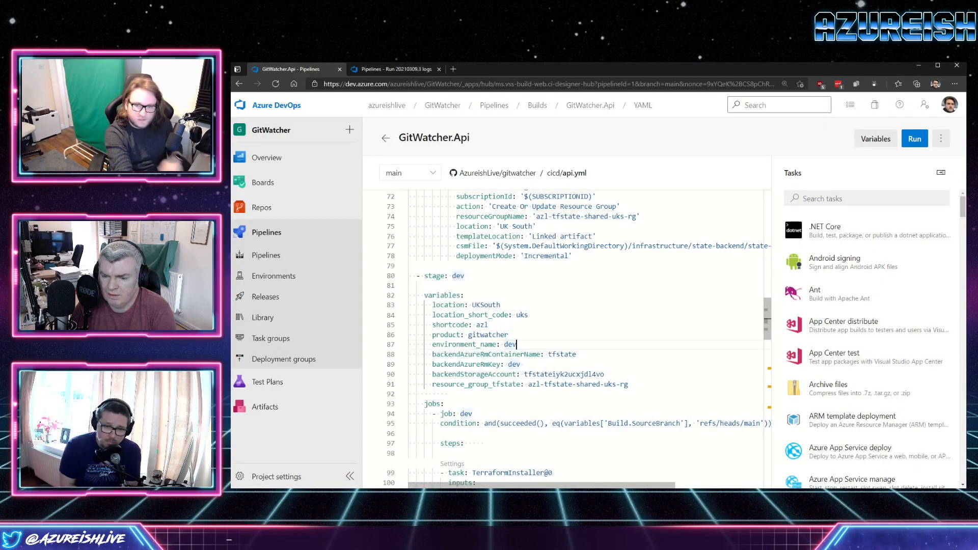
Examine the replacetokens settings, the dev stage variables and the Terraform Init and plan tasks in api.yml.
scroll(517, 345, "down", 2)
scroll(563, 339, "down", 4)
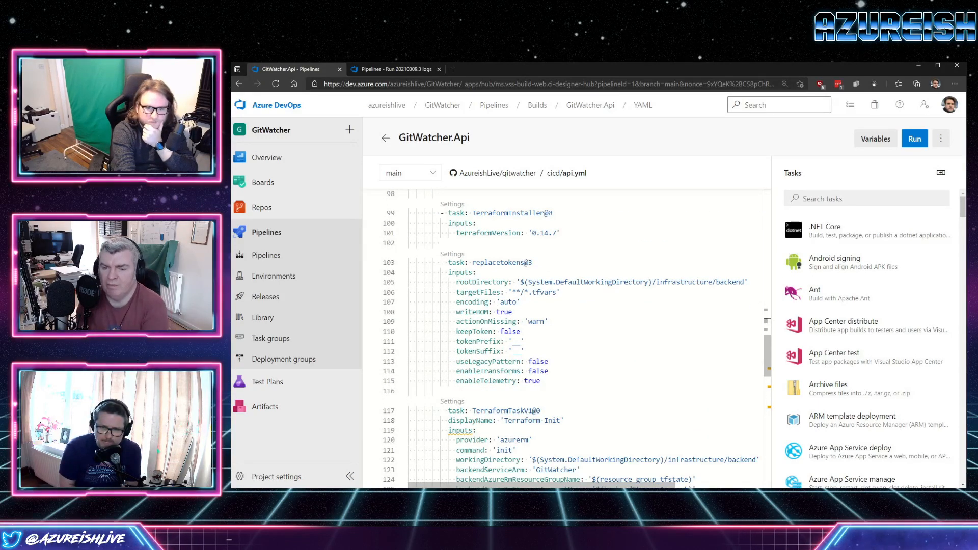
left_click(514, 342)
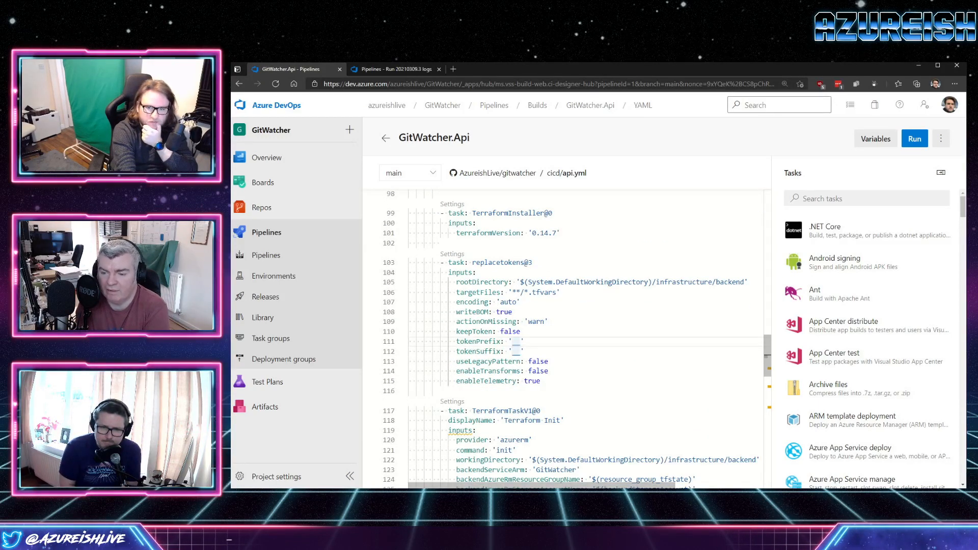
scroll(513, 342, "up", 3)
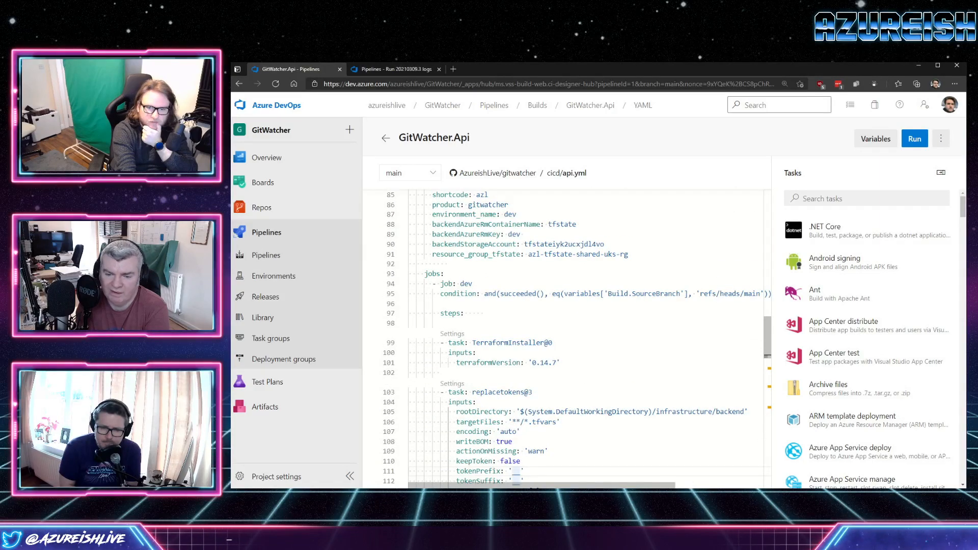
scroll(514, 342, "up", 2)
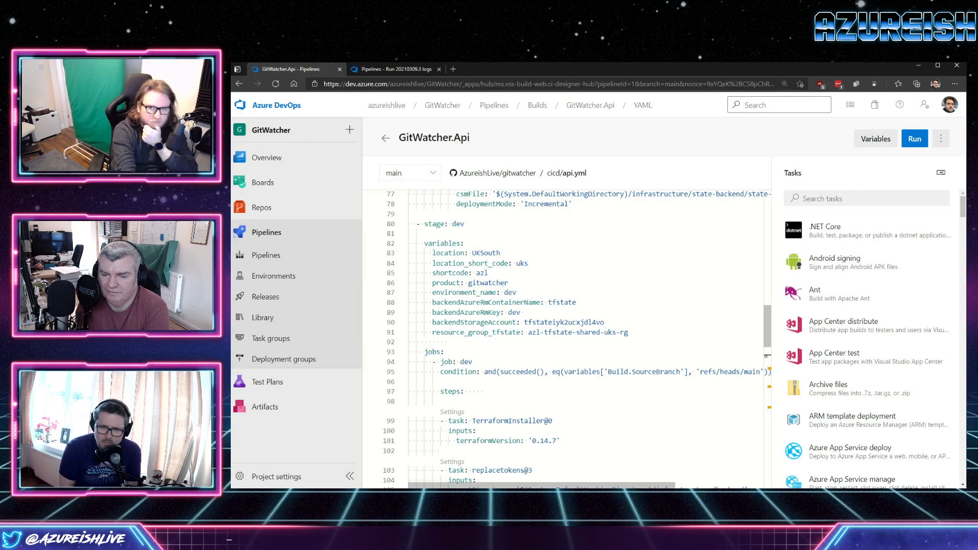
scroll(514, 342, "down", 1)
double_click(610, 306)
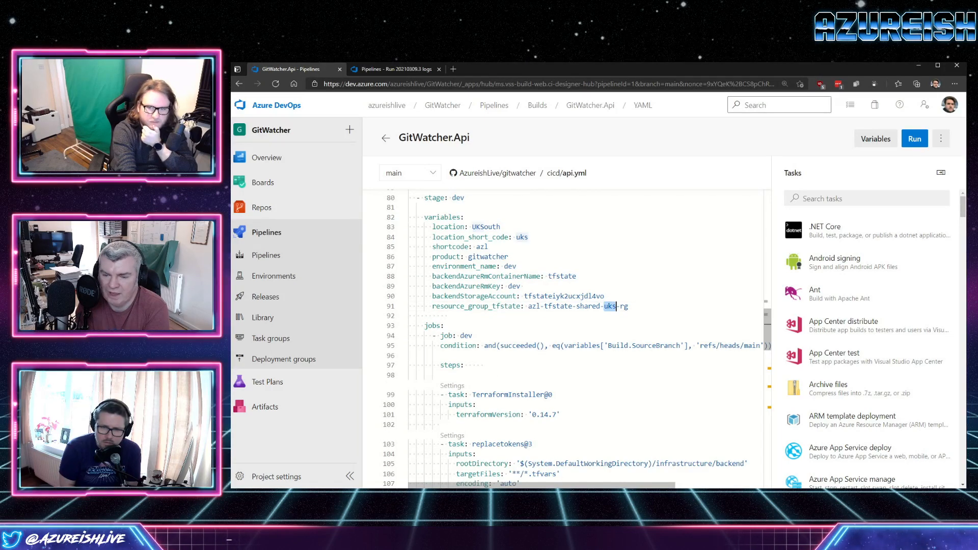
scroll(577, 339, "down", 7)
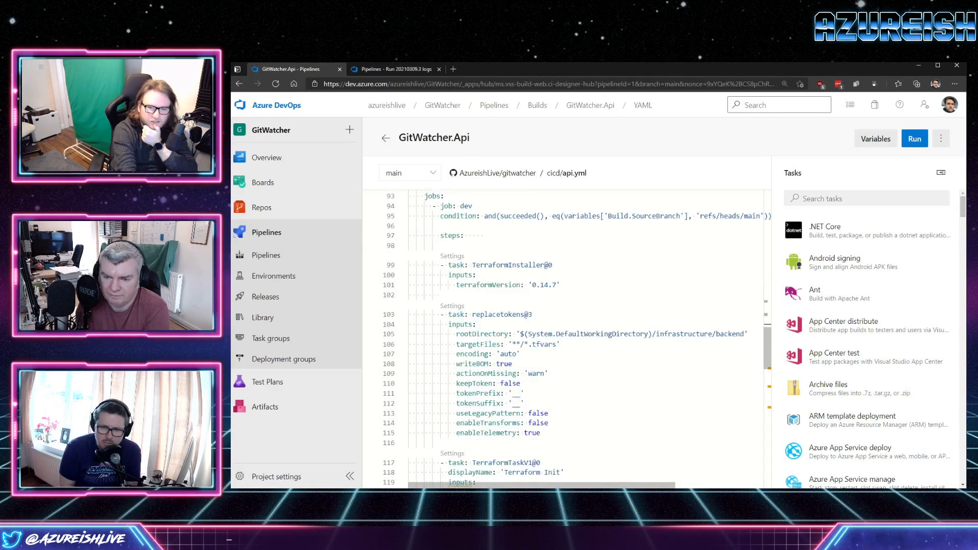
scroll(576, 339, "down", 4)
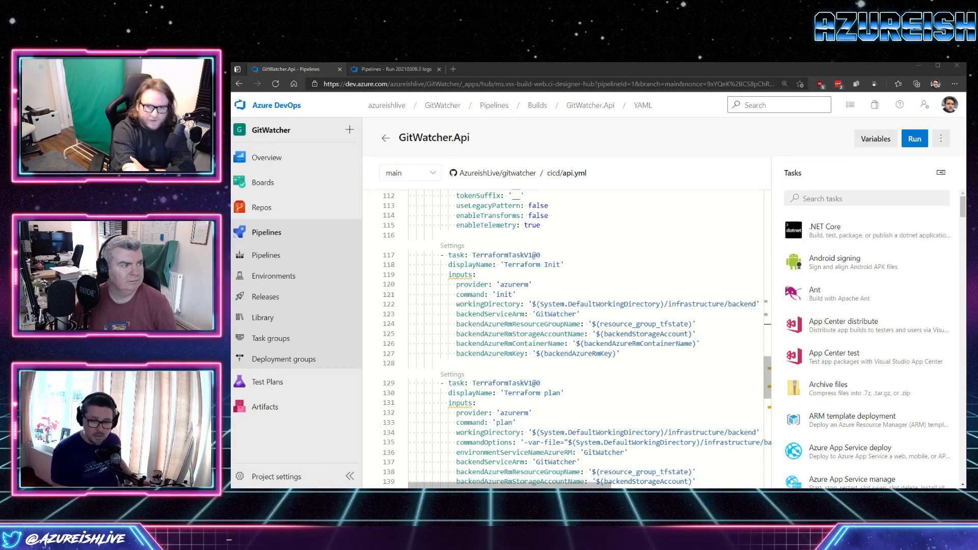
Return to the AzureRmWebAppDeployment log of run #20210309.3 and review the resource name in the error.
left_click(396, 69)
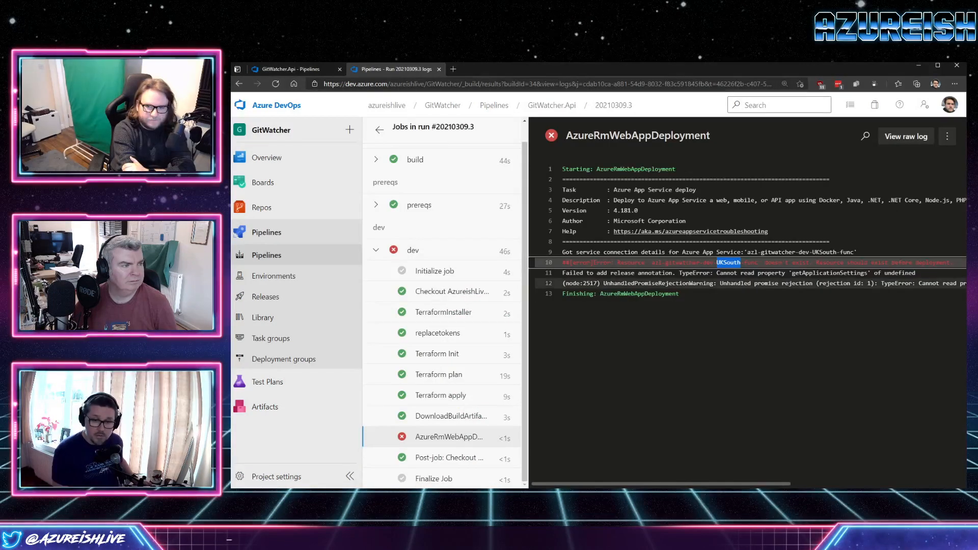
mouse_move(661, 484)
left_mouse_down()
mouse_move(696, 484)
mouse_move(661, 484)
left_mouse_up()
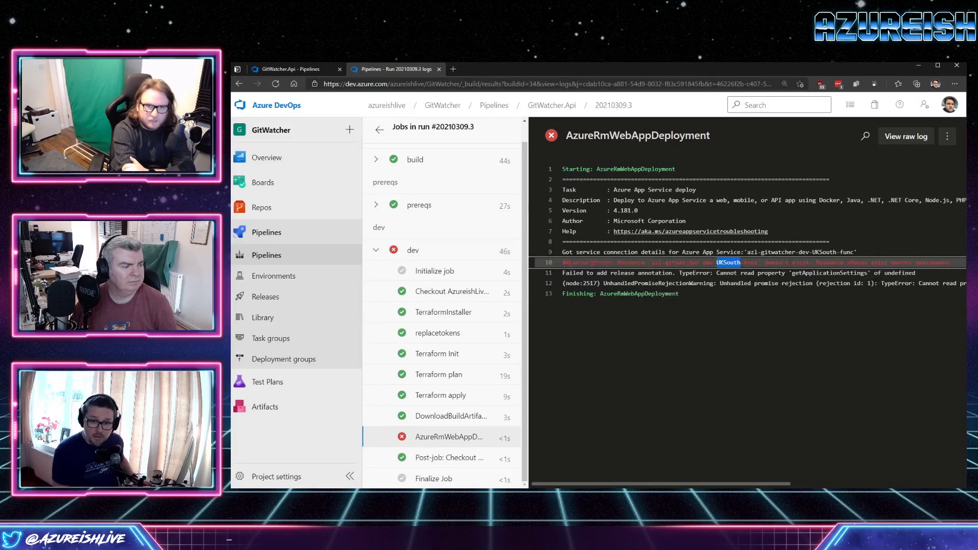
Change location to location_short_code in the AzureRmWebAppDeployment task's WebAppName in api.yml and commit the file directly to the main branch.
key("ctrl+Tab")
scroll(586, 336, "down", 7)
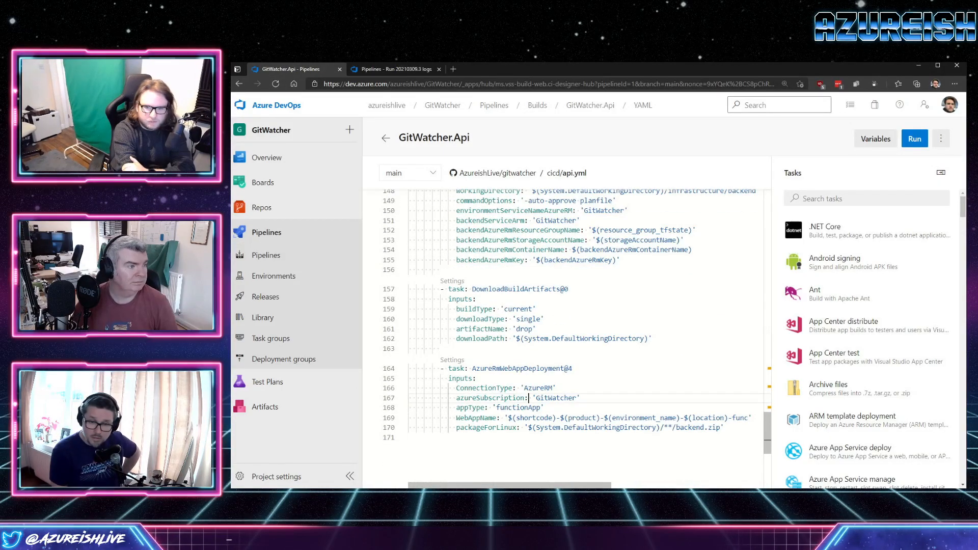
double_click(709, 418)
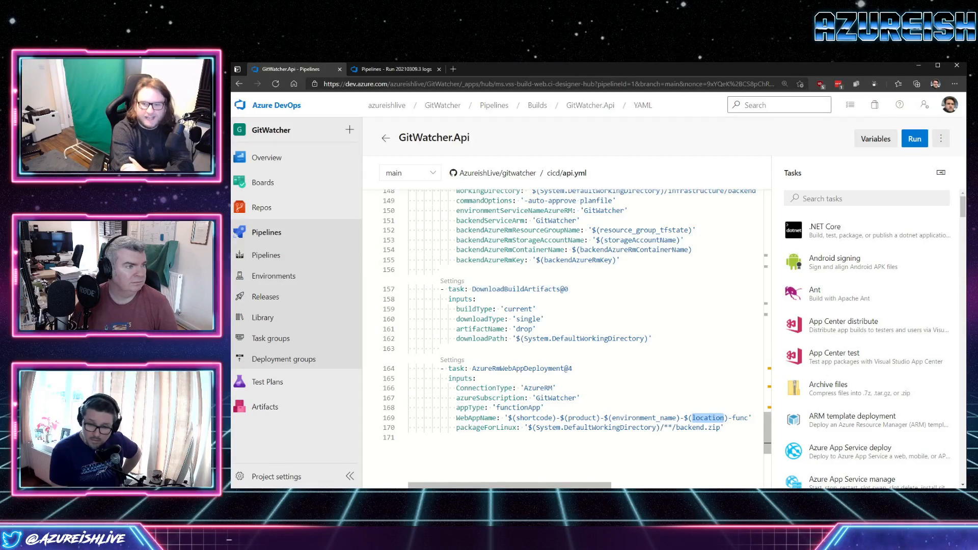
left_click(720, 418)
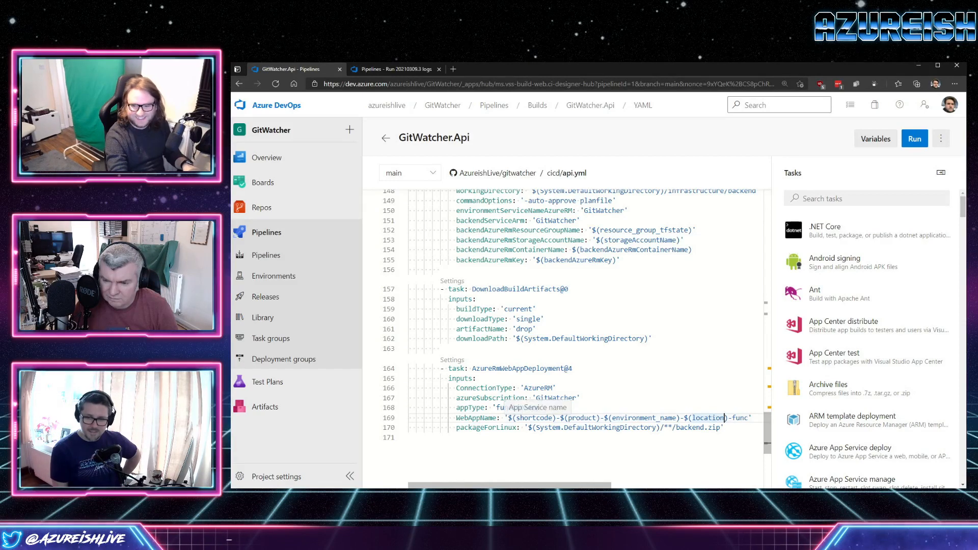
type("_short_code")
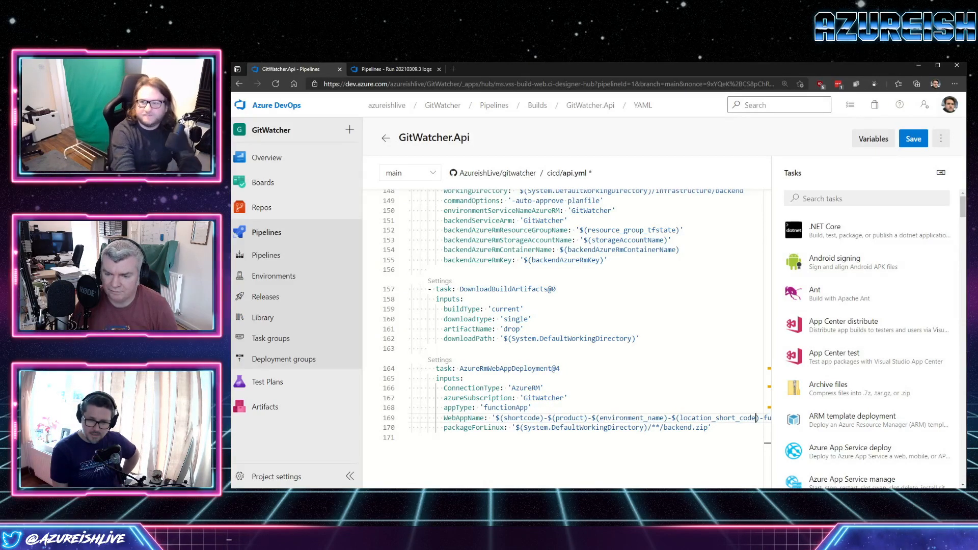
key("ctrl+s")
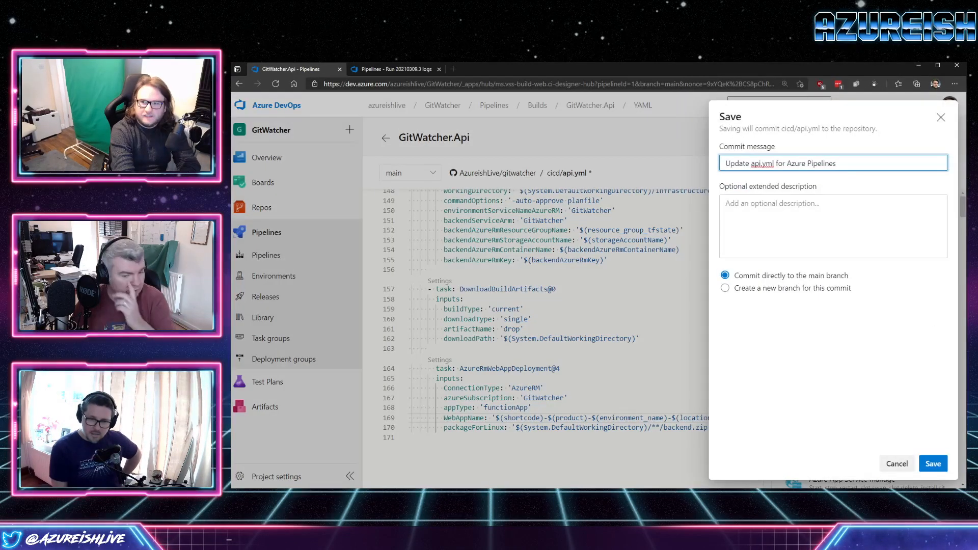
key("Return")
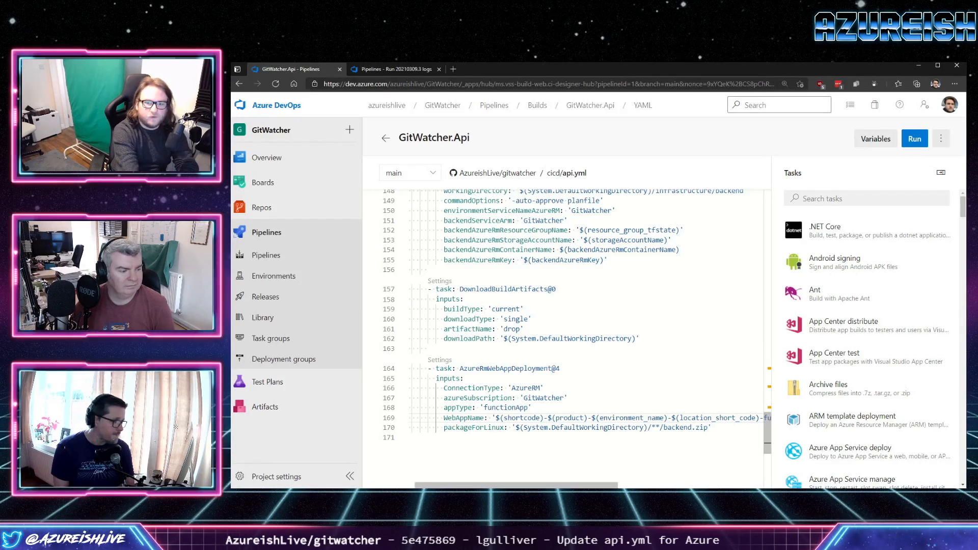
scroll(565, 326, "up", 1)
scroll(565, 326, "down", 1)
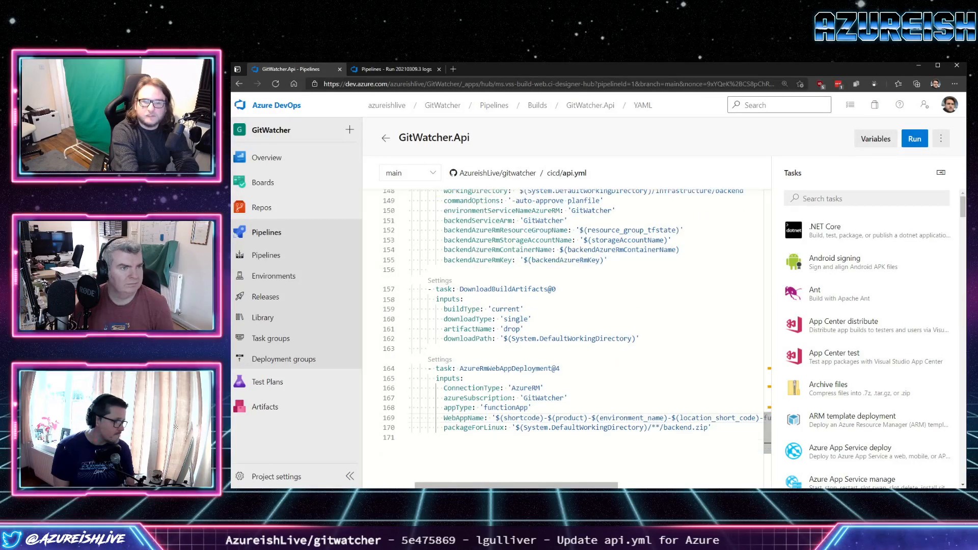
scroll(461, 382, "down", 1)
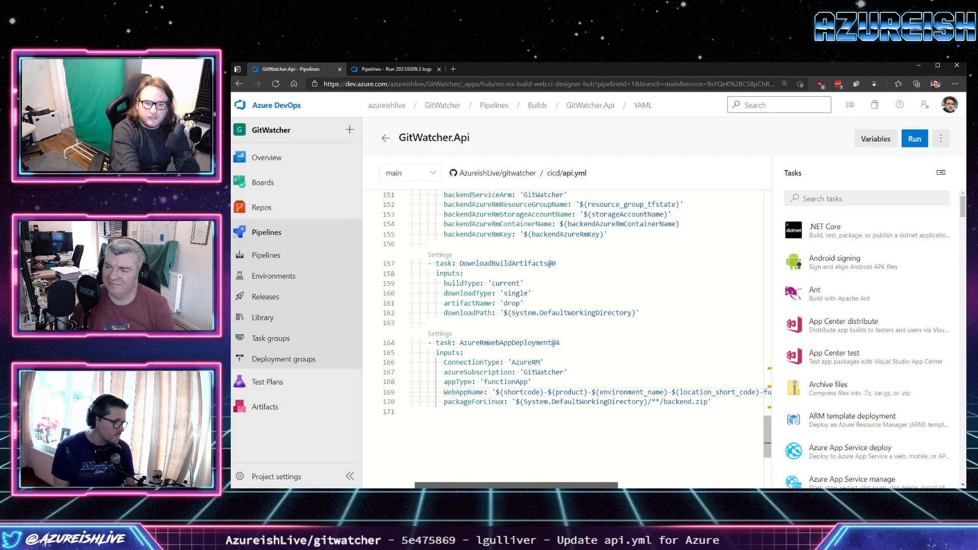
scroll(562, 306, "left", 1)
scroll(563, 306, "right", 1)
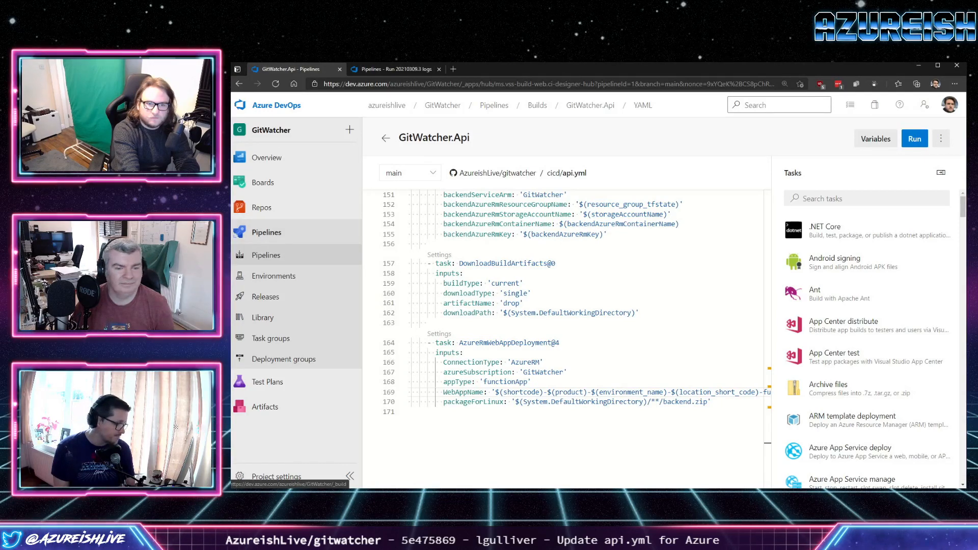
Open the Pipelines overview in a separate tab in place of the old run log and show the GitWatcher.Api runs.
middle_click(266, 232)
left_click(439, 69)
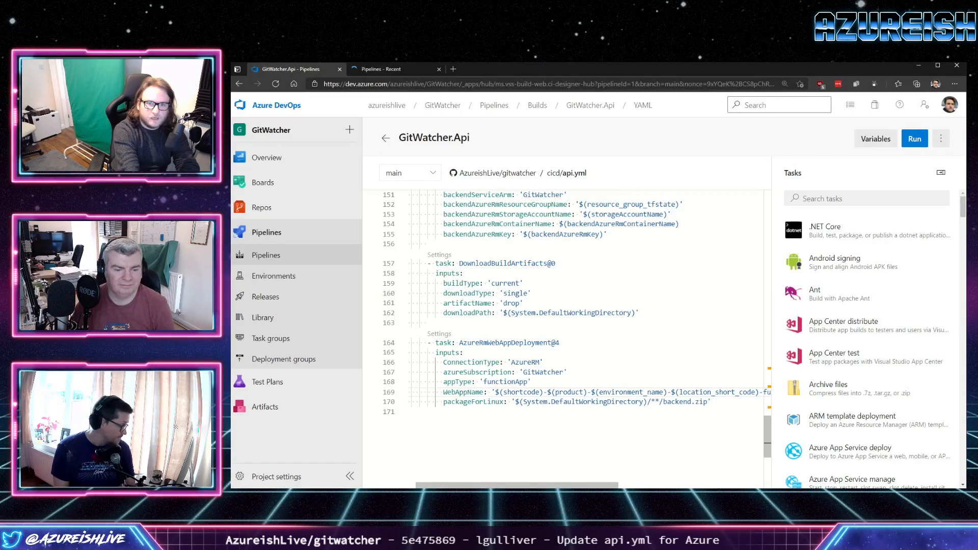
left_click(392, 69)
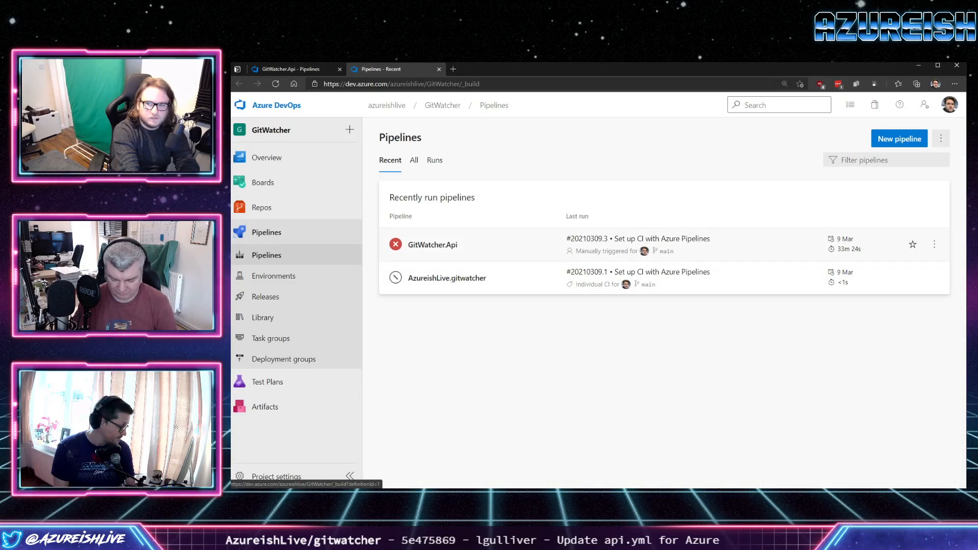
left_click(458, 248)
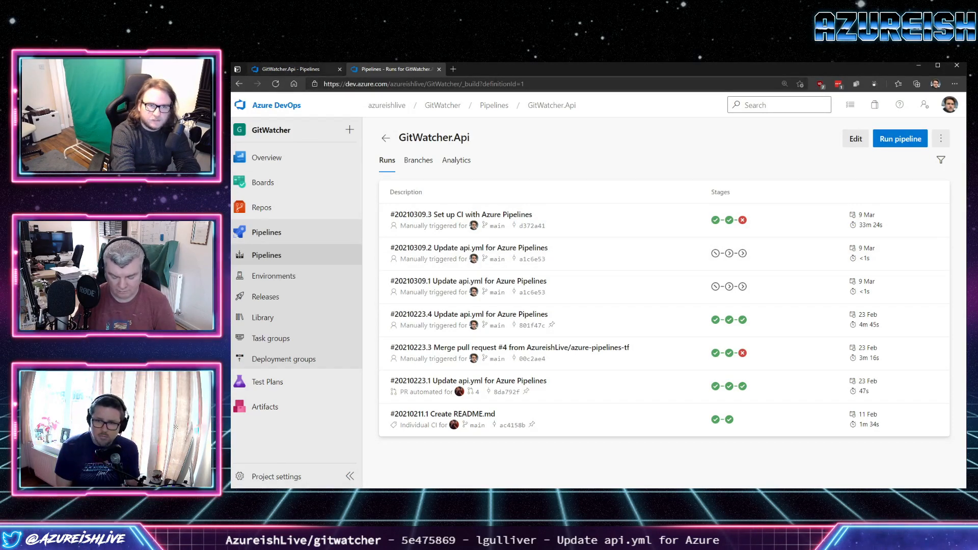
Check the branch and path filters of the trigger in api.yml.
left_click(300, 69)
scroll(576, 336, "up", 1)
scroll(575, 337, "up", 20)
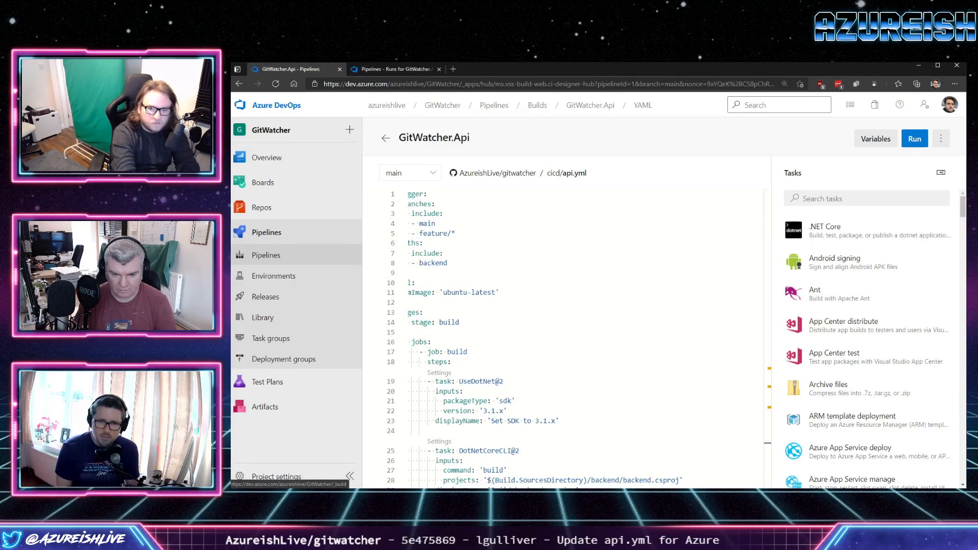
scroll(576, 336, "left", 1)
left_click(444, 224)
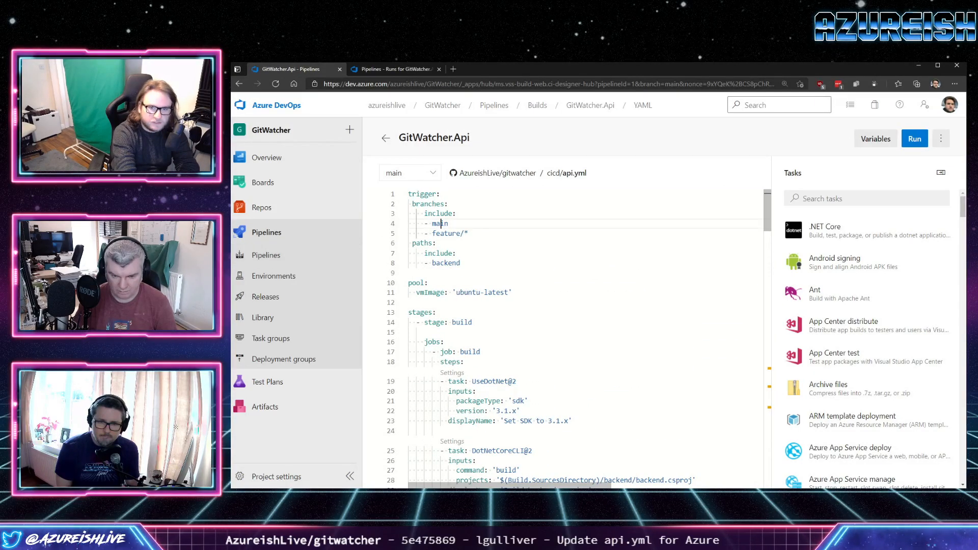
left_click(438, 243)
left_click(447, 263)
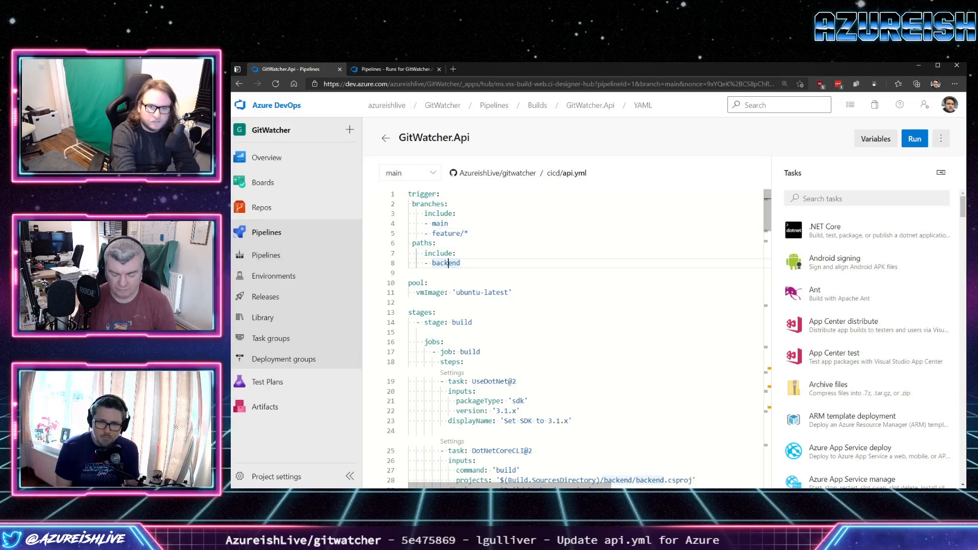
scroll(576, 336, "down", 2)
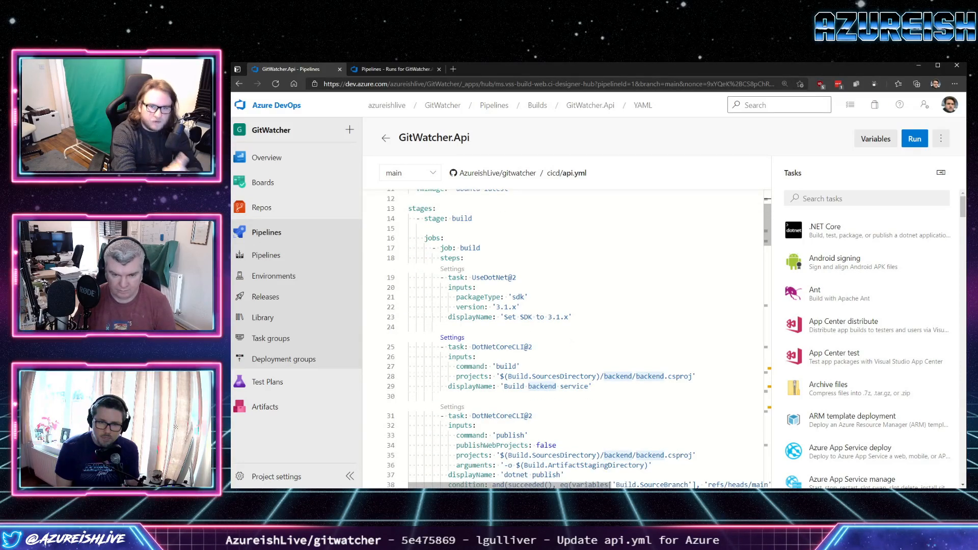
Manually start a GitWatcher.Api pipeline run on the main branch with the default options.
left_click(404, 69)
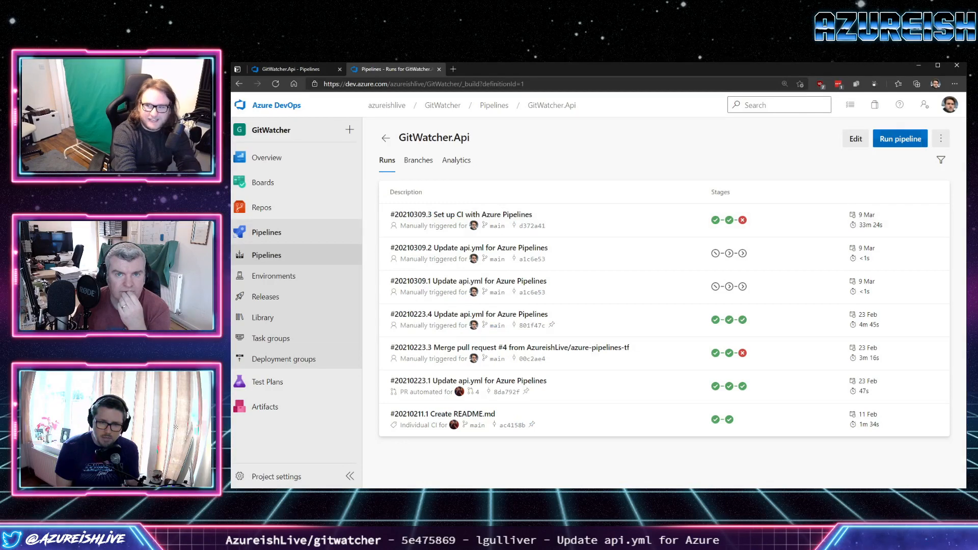
left_click(900, 139)
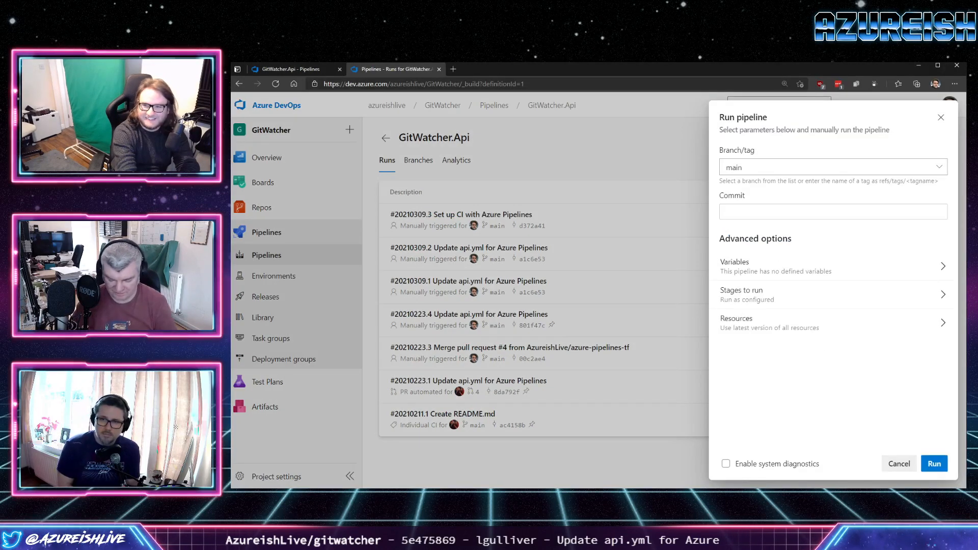
left_click(934, 464)
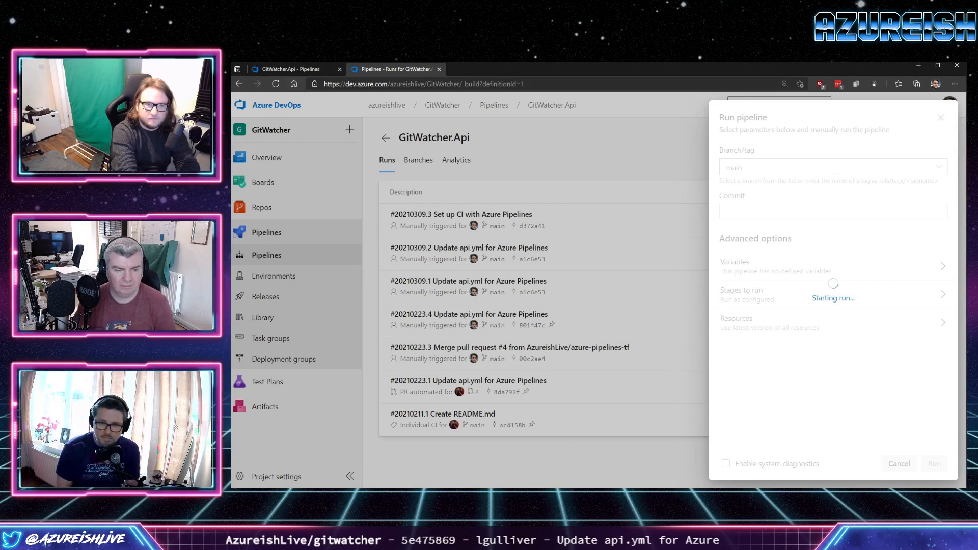
Add cicd below backend in the trigger's included paths in api.yml and commit the file directly to the main branch.
left_click(300, 69)
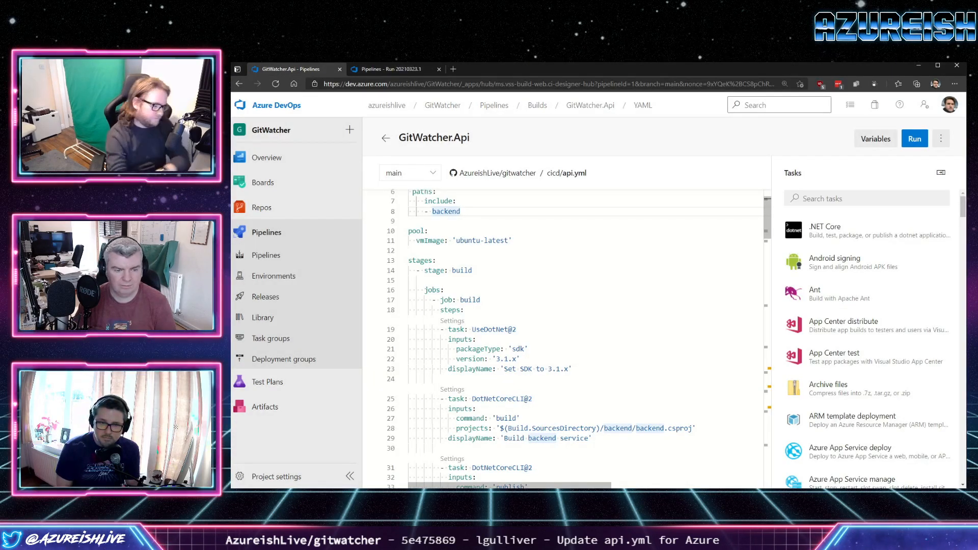
key("Return")
type("- ci")
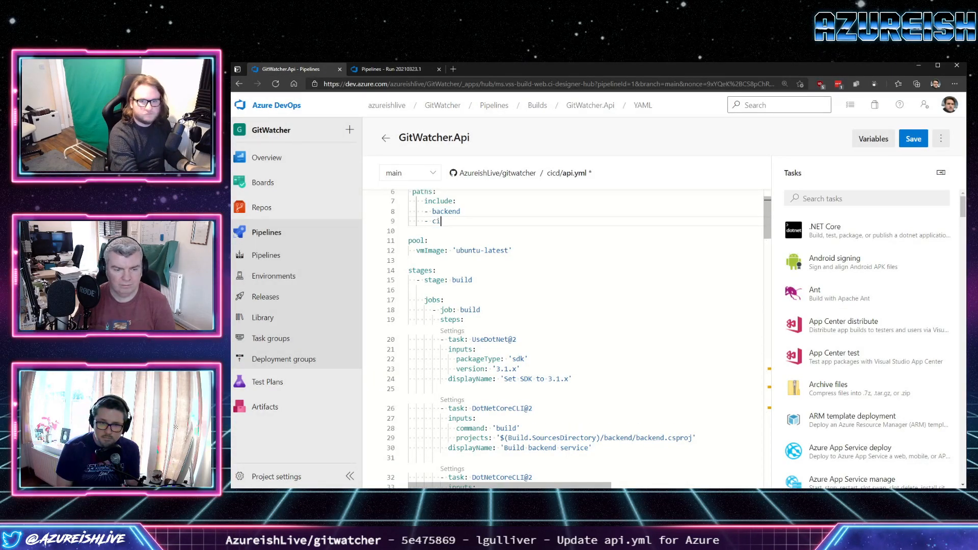
type("cd")
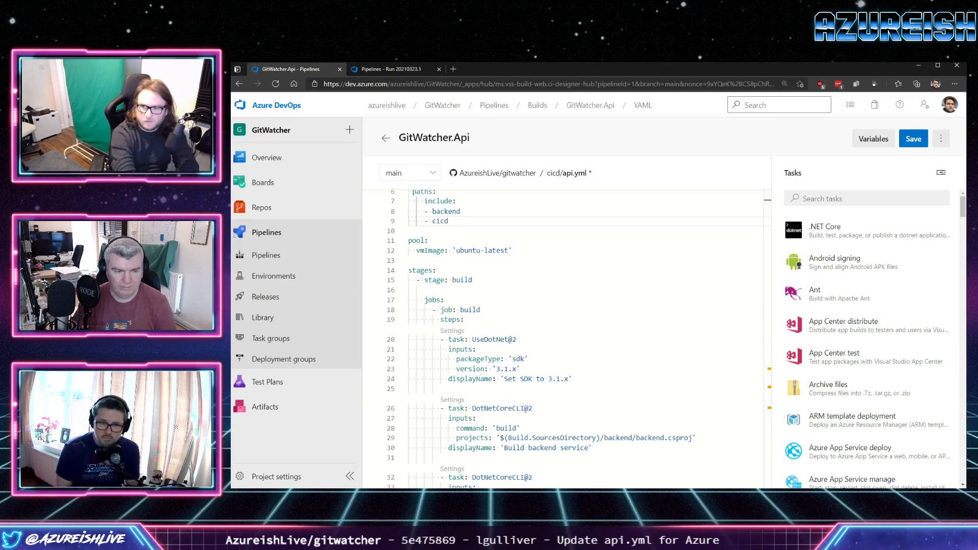
left_click(913, 138)
left_click(933, 464)
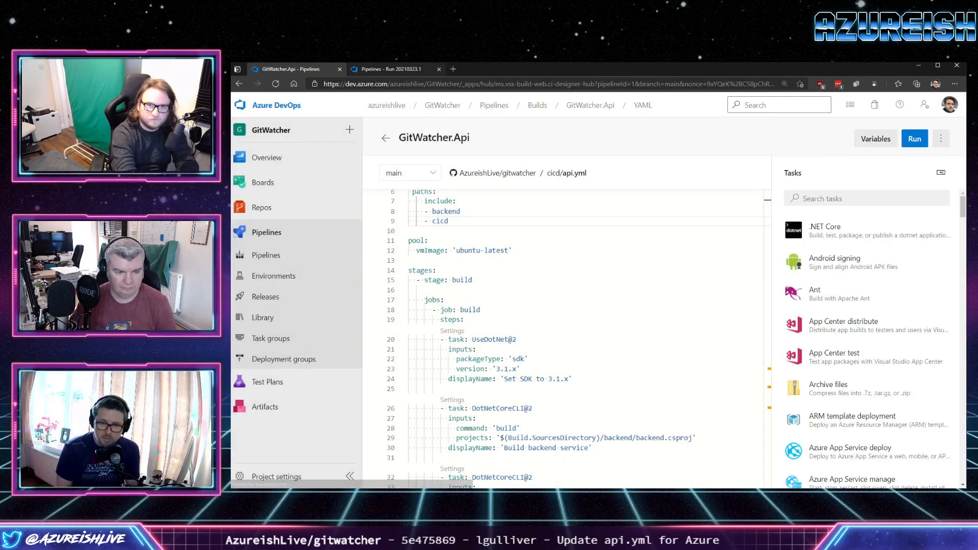
Look up run #20210323.1 in the GitWatcher.Api run list and open its job logs.
left_click(392, 69)
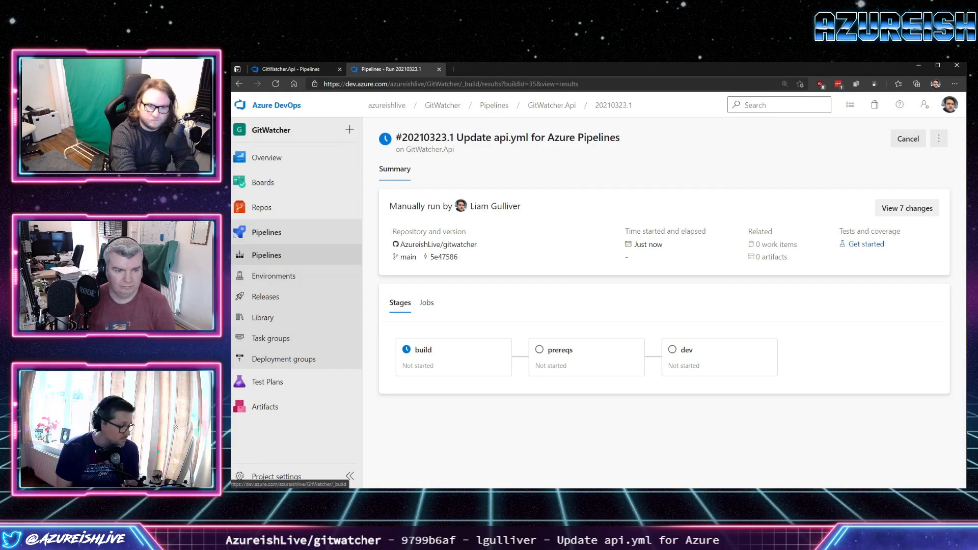
left_click(265, 255)
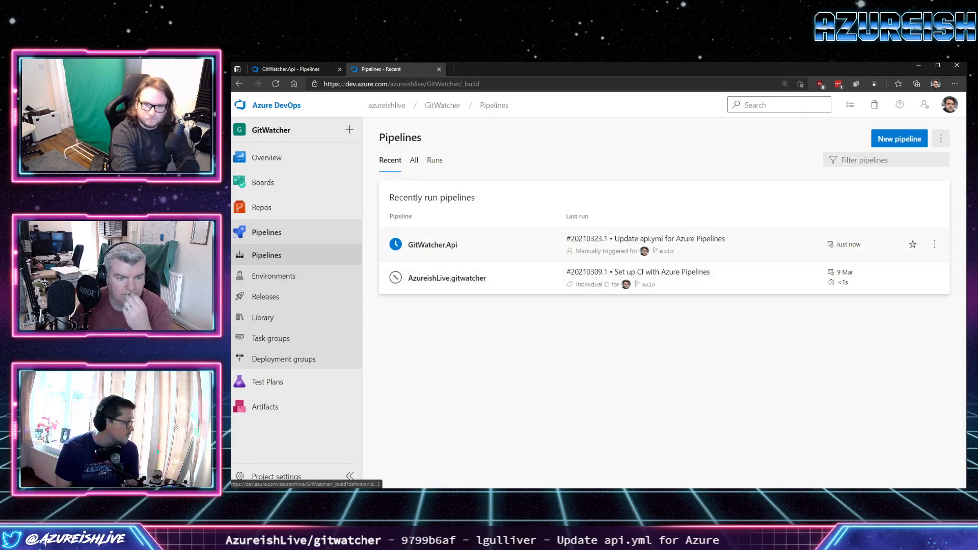
left_click(433, 233)
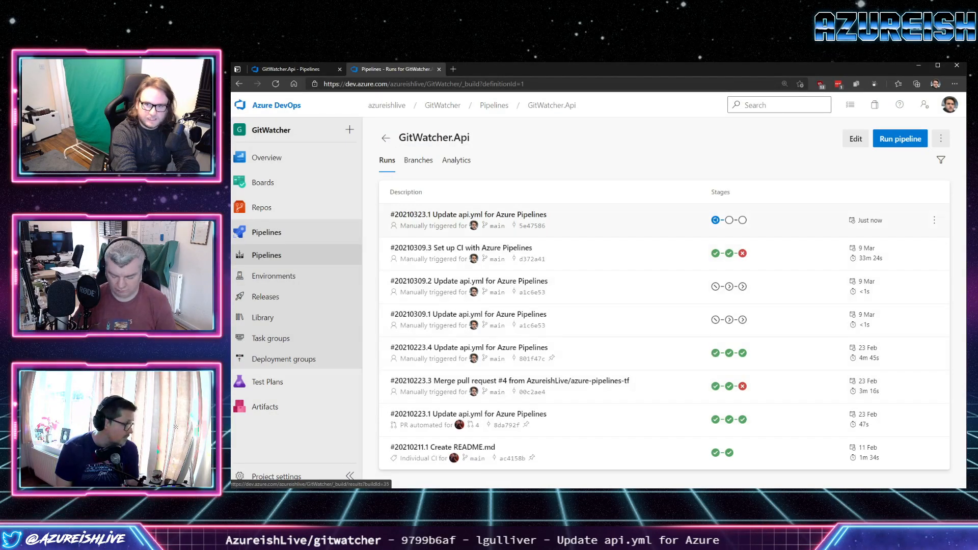
left_click(468, 217)
left_click(433, 349)
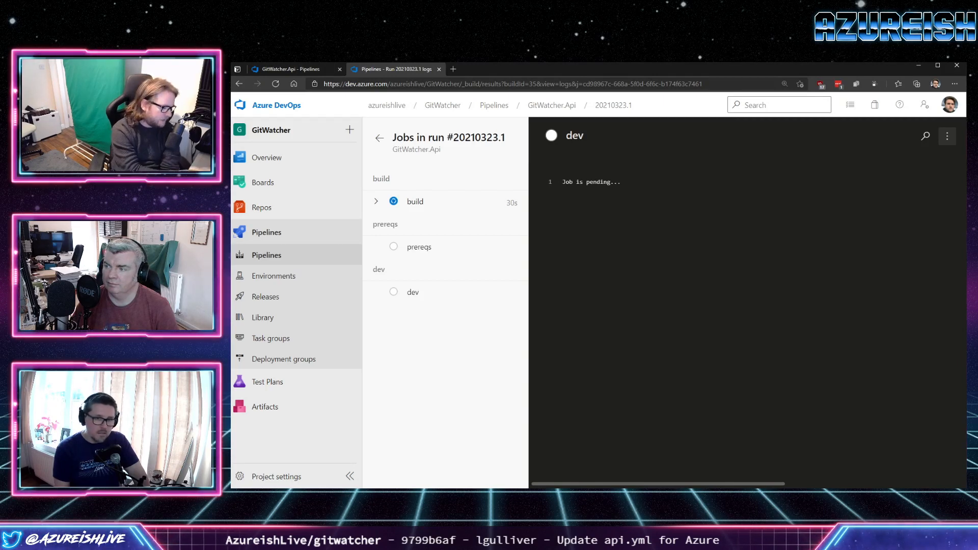
Launch Discord and move its window to the other monitor, returning to the browser.
key("super")
type("di")
key("Return")
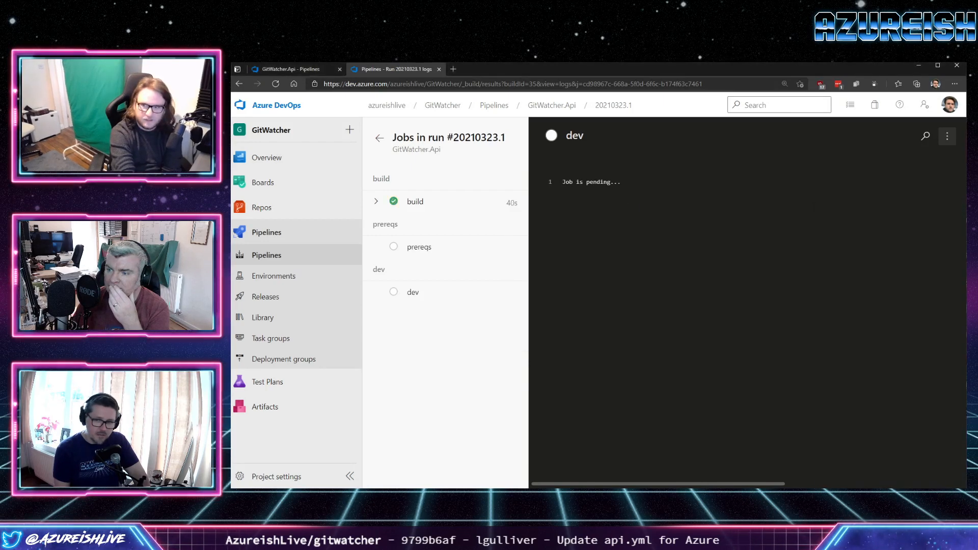
key("alt+Tab")
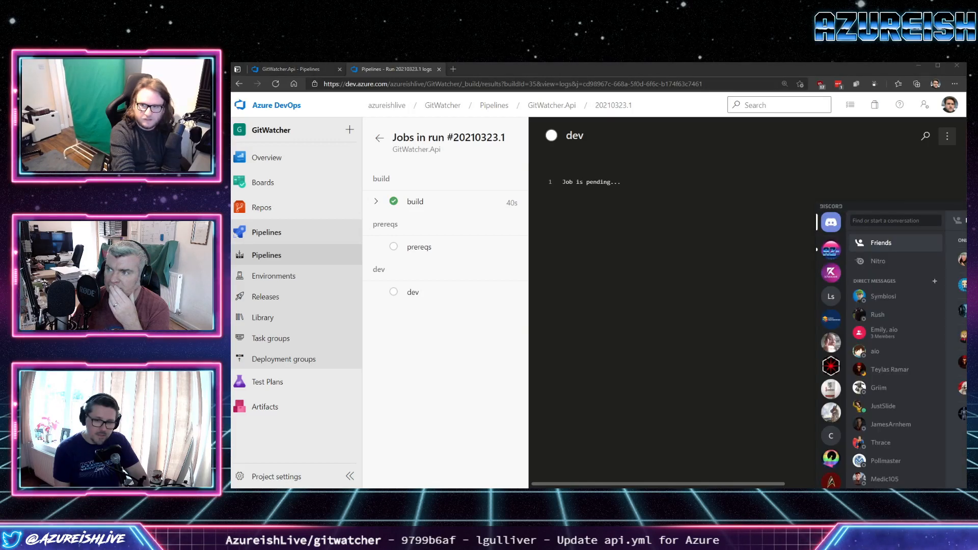
key("super+shift+Left")
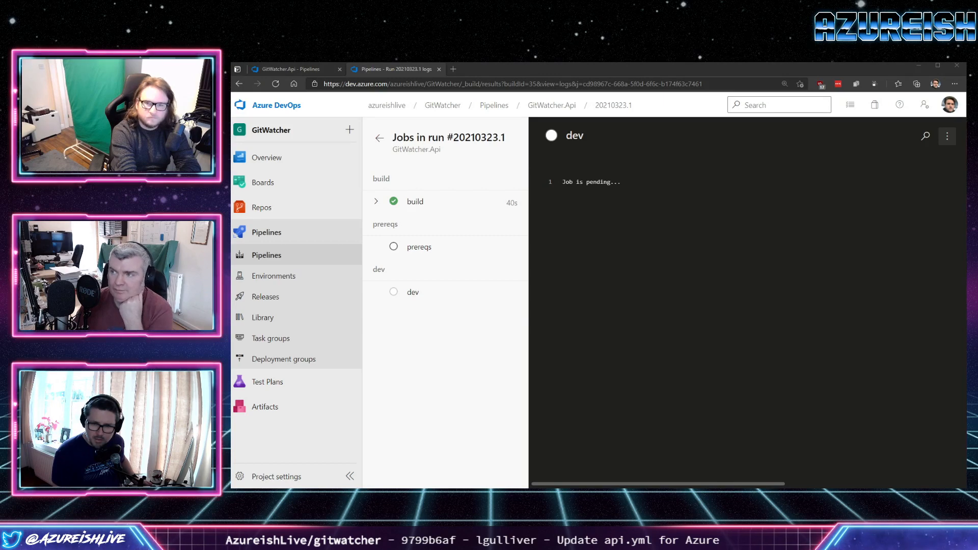
key("alt+Tab")
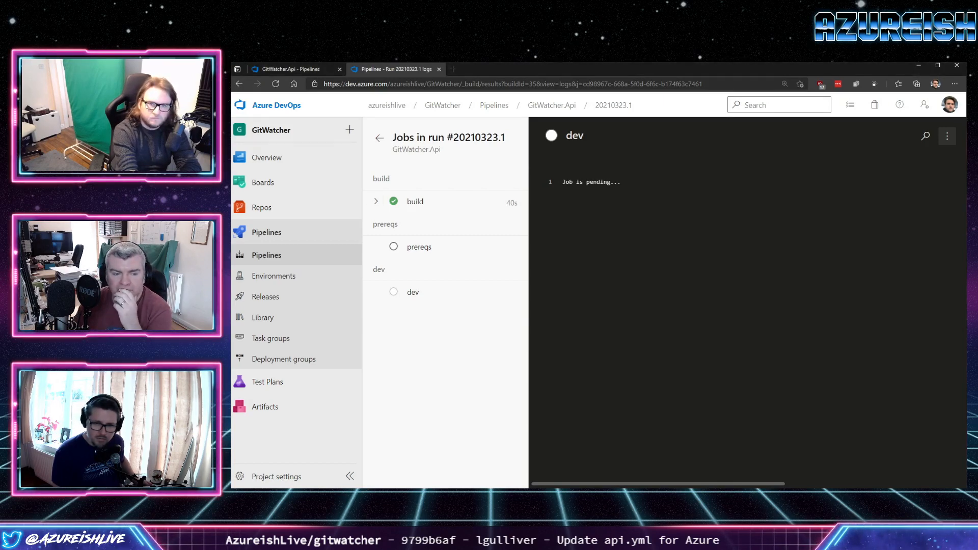
Check the prereqs job log of run #20210323.1 and return to the list of GitWatcher.Api runs.
key("F5")
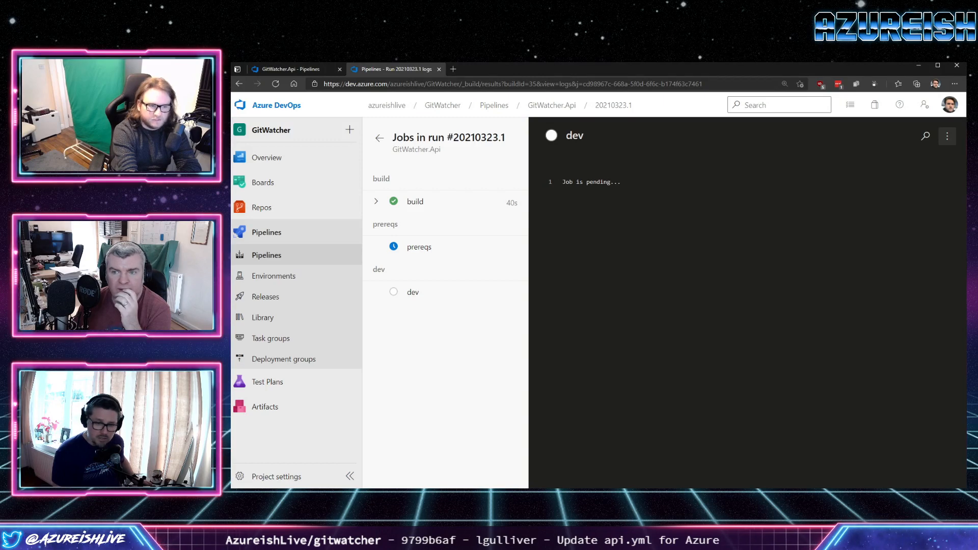
left_click(422, 248)
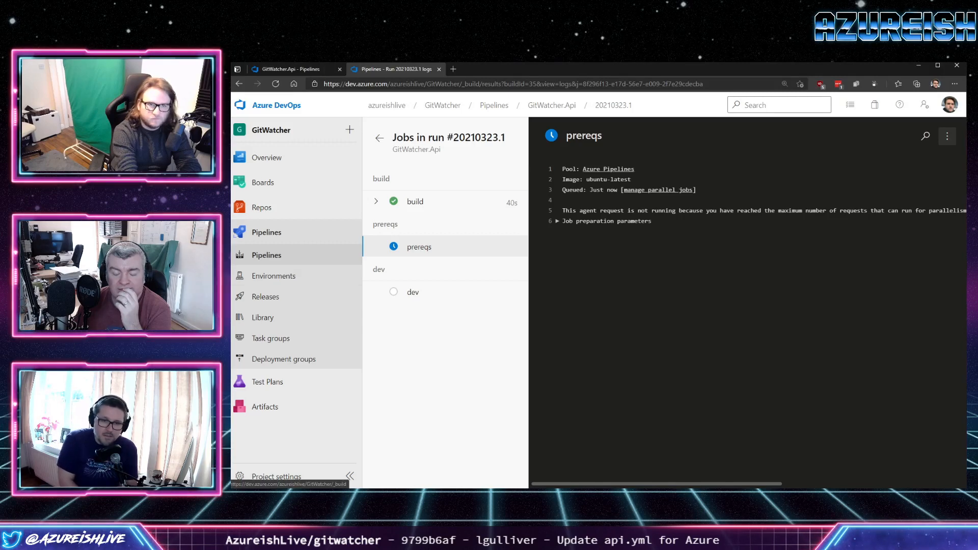
left_click(266, 256)
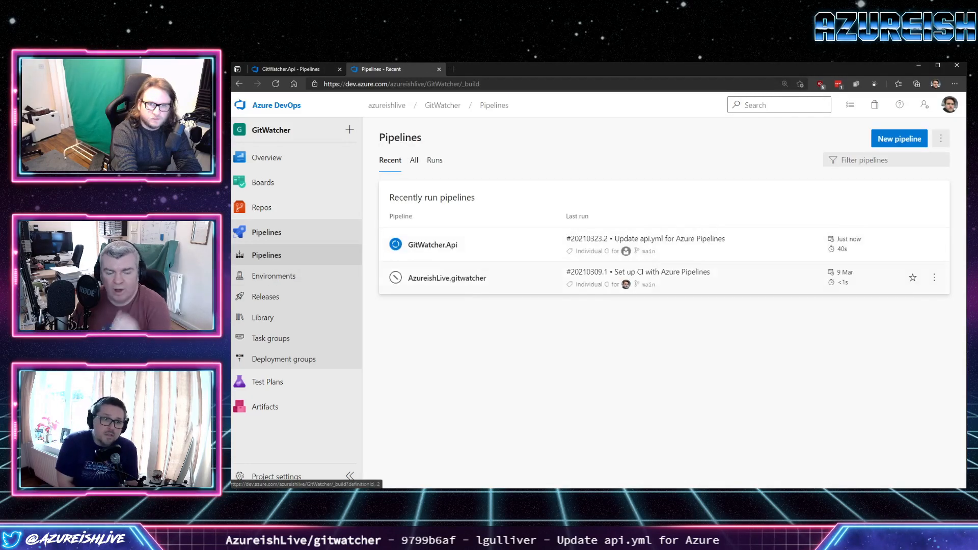
left_click(433, 244)
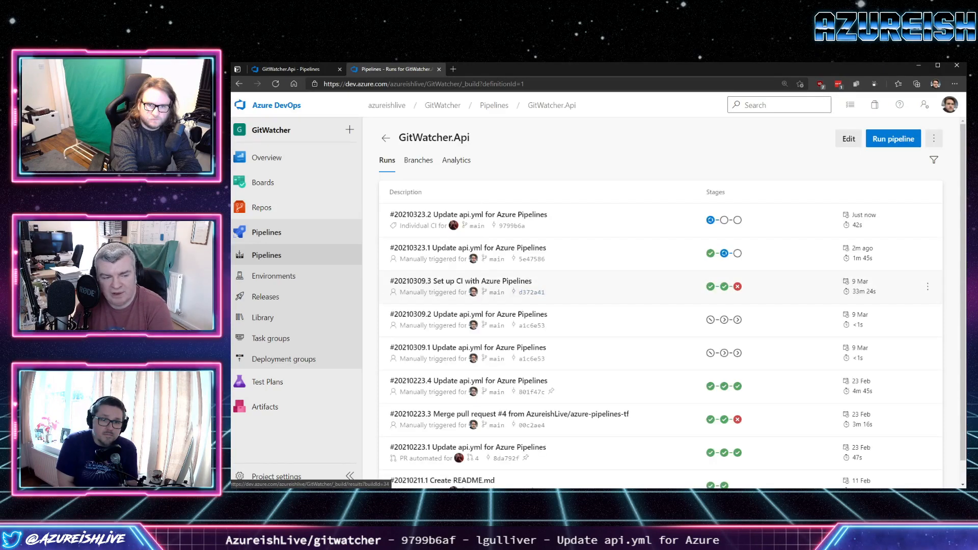
Cancel run #20210323.2 of GitWatcher.Api and refresh the list of runs.
left_click(927, 221)
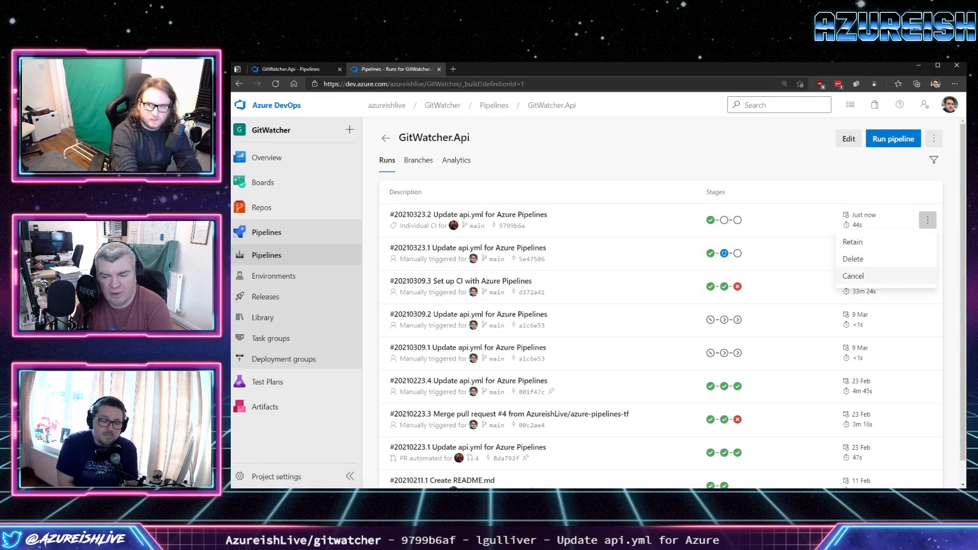
left_click(856, 258)
left_click(699, 314)
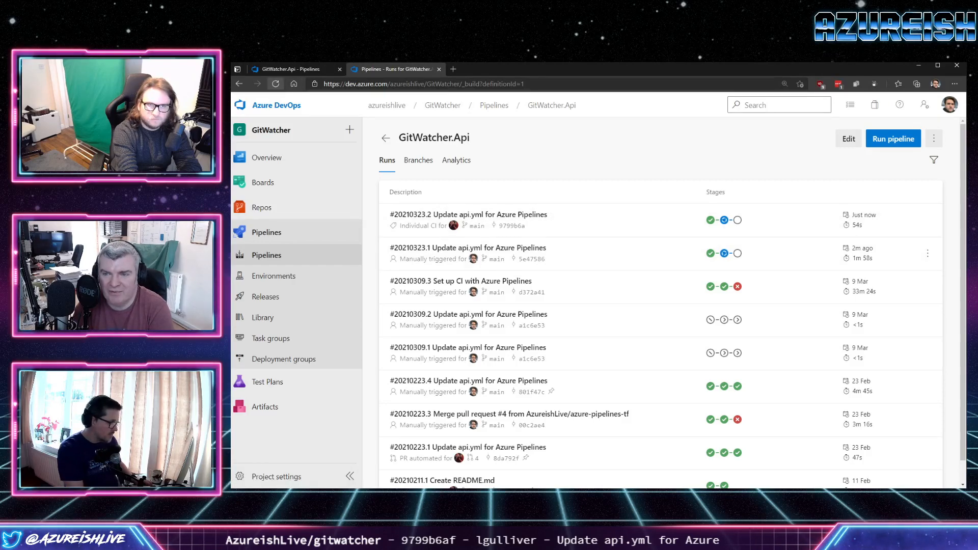
left_click(276, 84)
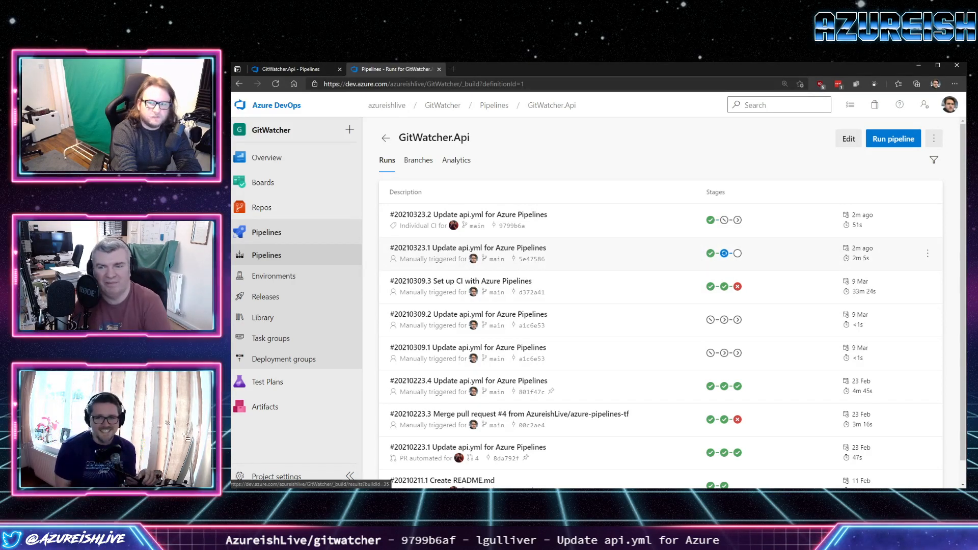
Open run #20210323.1 and review its associated pipelines and its summary.
left_click(467, 248)
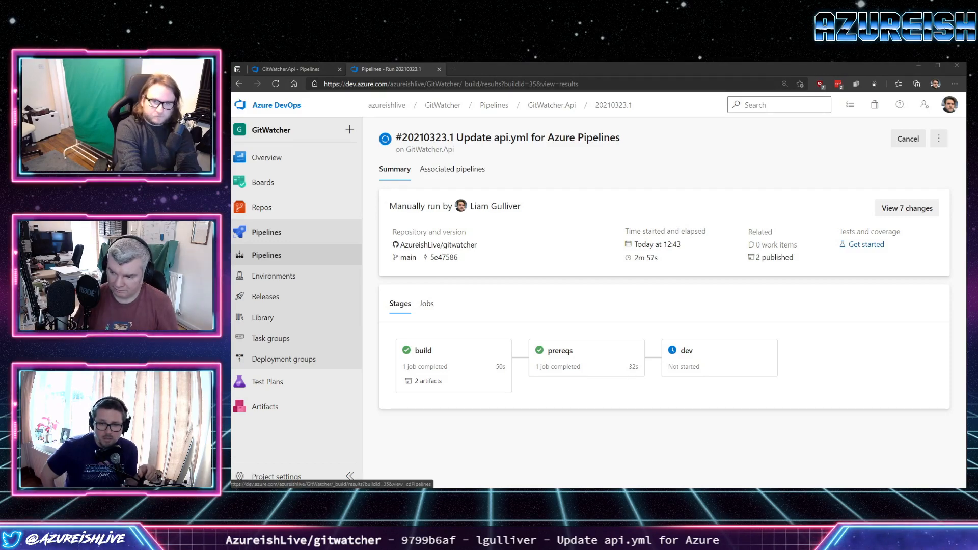
left_click(453, 168)
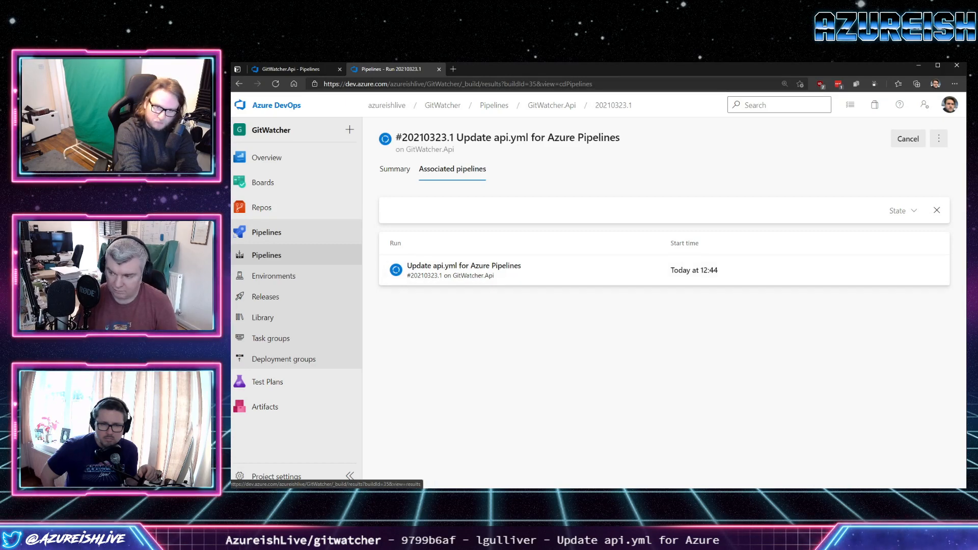
left_click(395, 169)
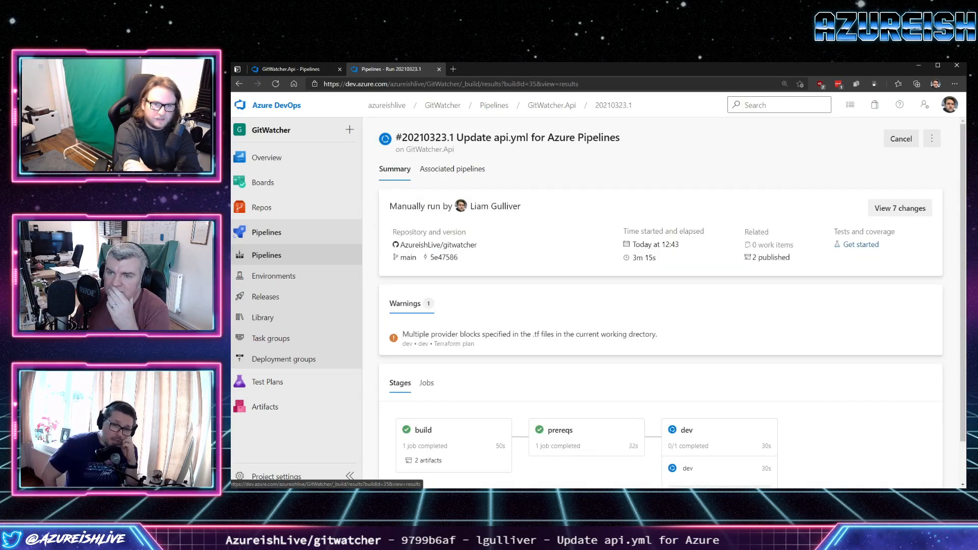
left_click_drag(406, 150, 454, 149)
left_click(470, 151)
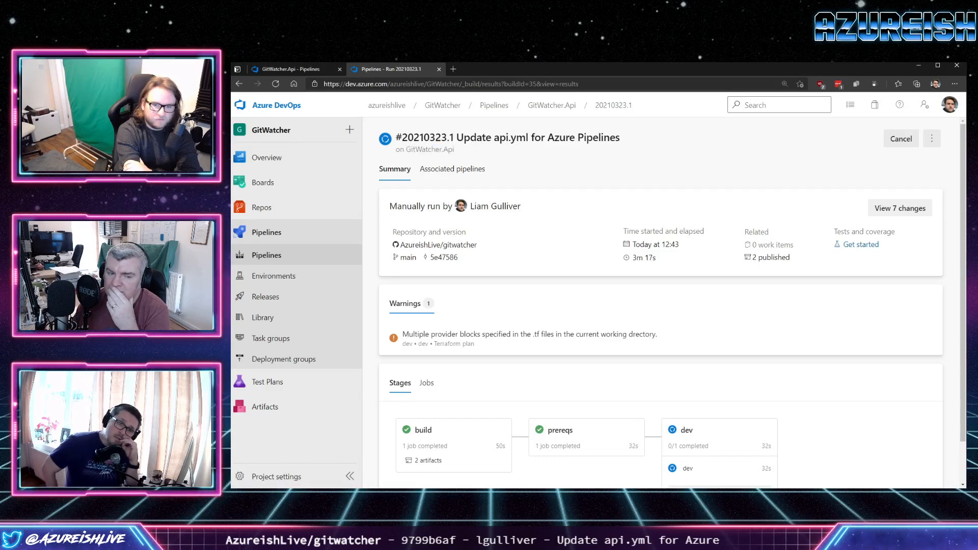
Open the dev job's log in run #20210323.1, reload the page and follow the job's tasks through to Finalize Job.
scroll(470, 151, "down", 1)
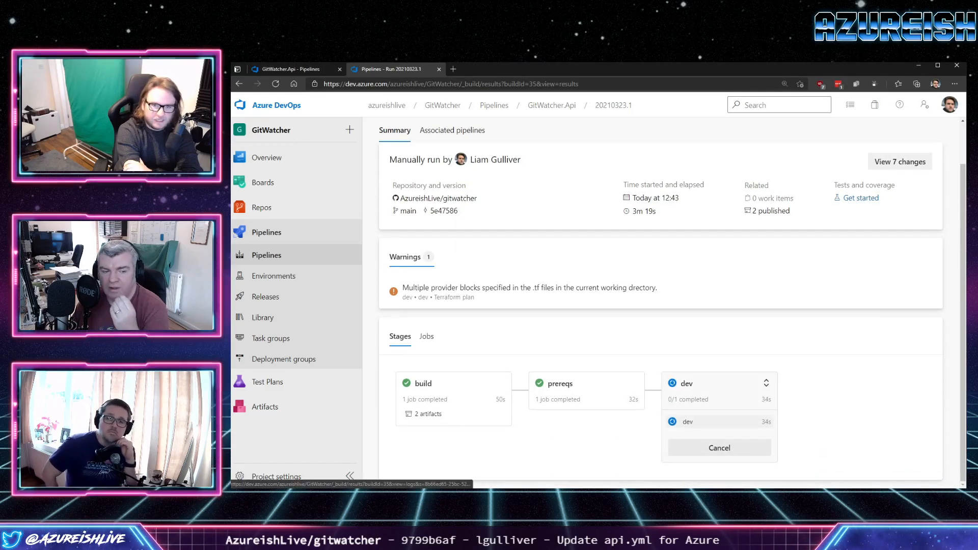
left_click(687, 422)
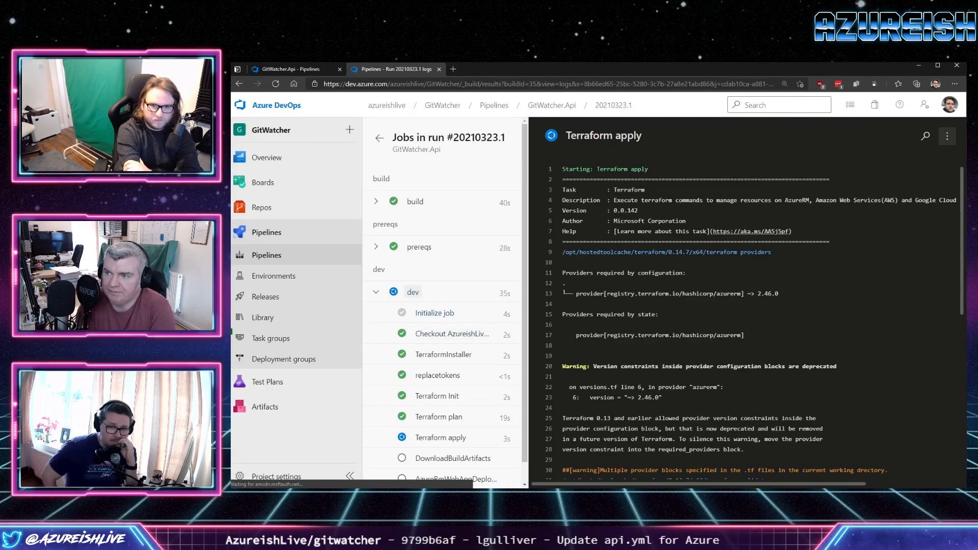
scroll(441, 352, "down", 1)
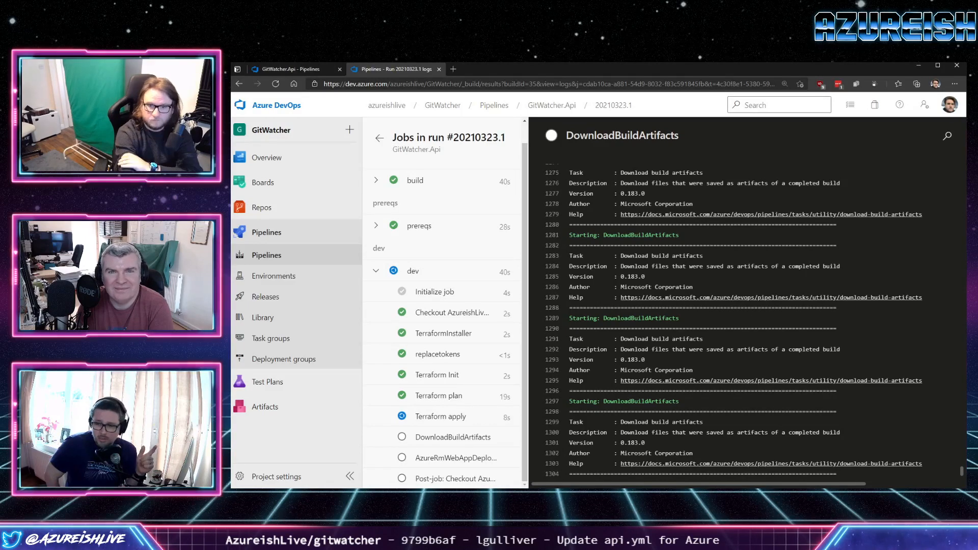
left_click(275, 84)
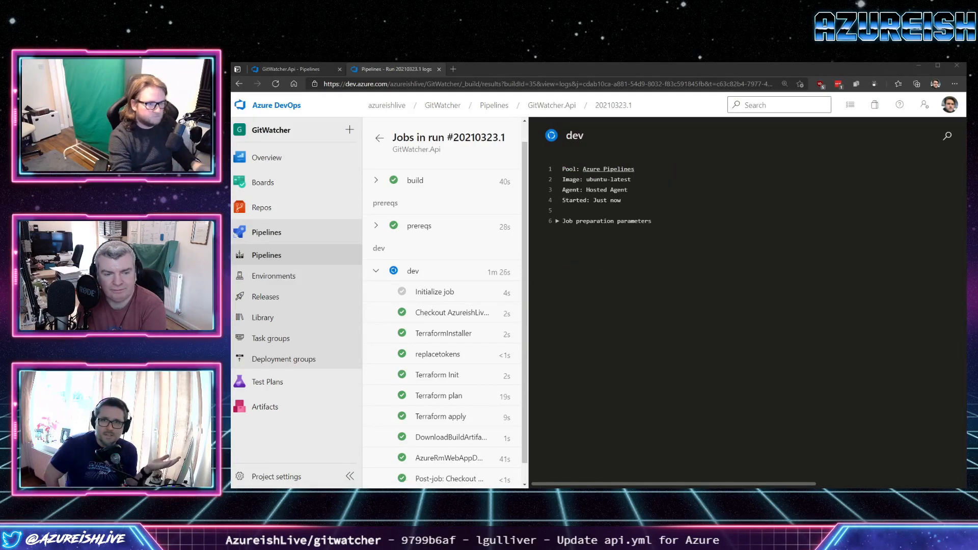
key("super+shift+s")
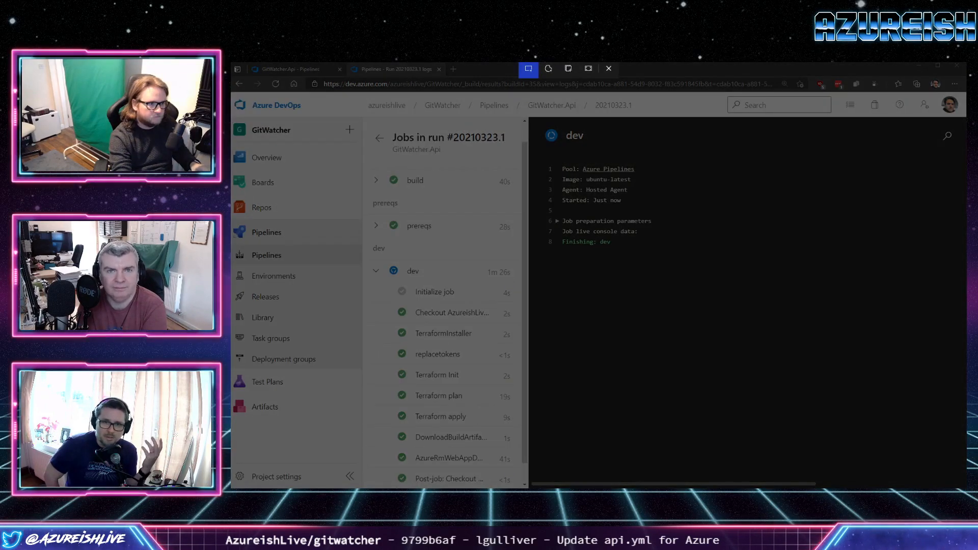
key("Escape")
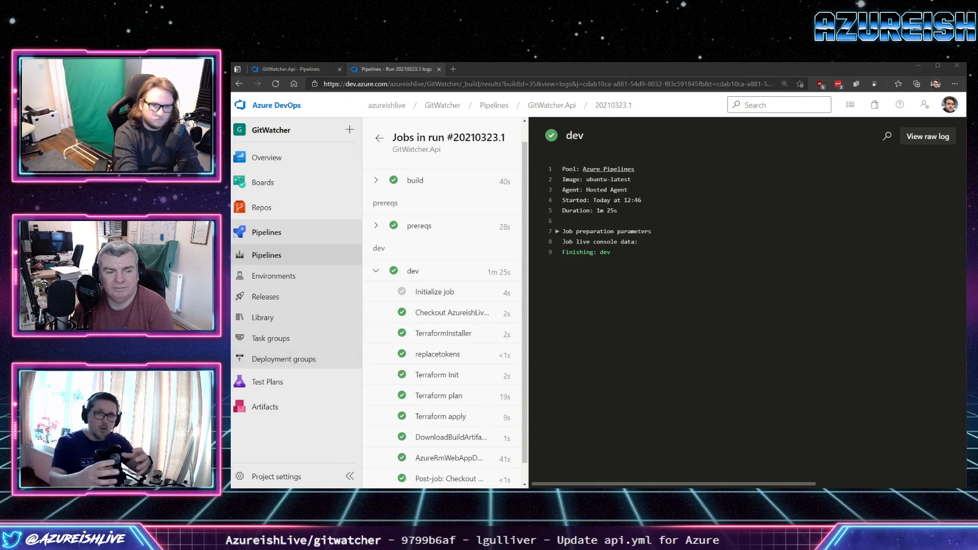
scroll(442, 367, "down", 1)
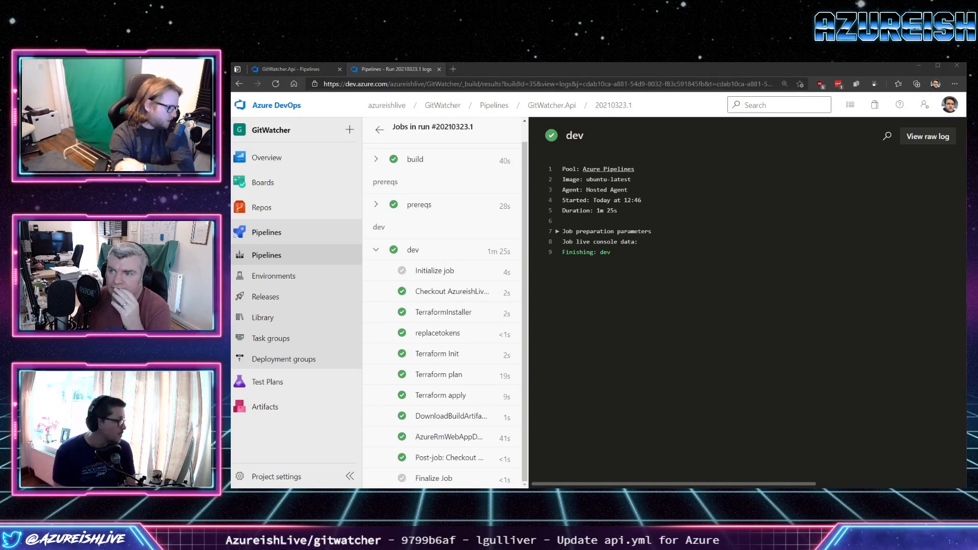
Launch Windows Terminal and move its window to the other monitor.
key("super")
type("term")
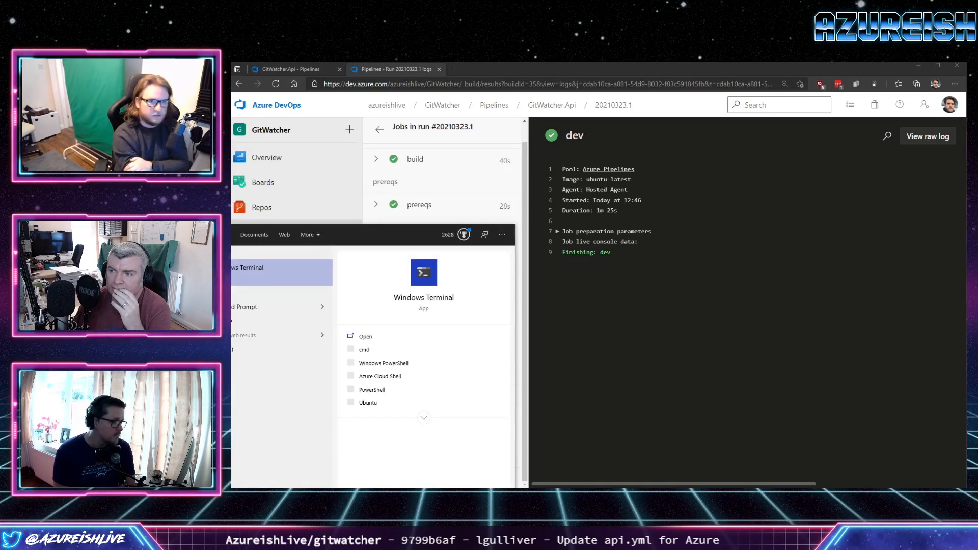
key("Return")
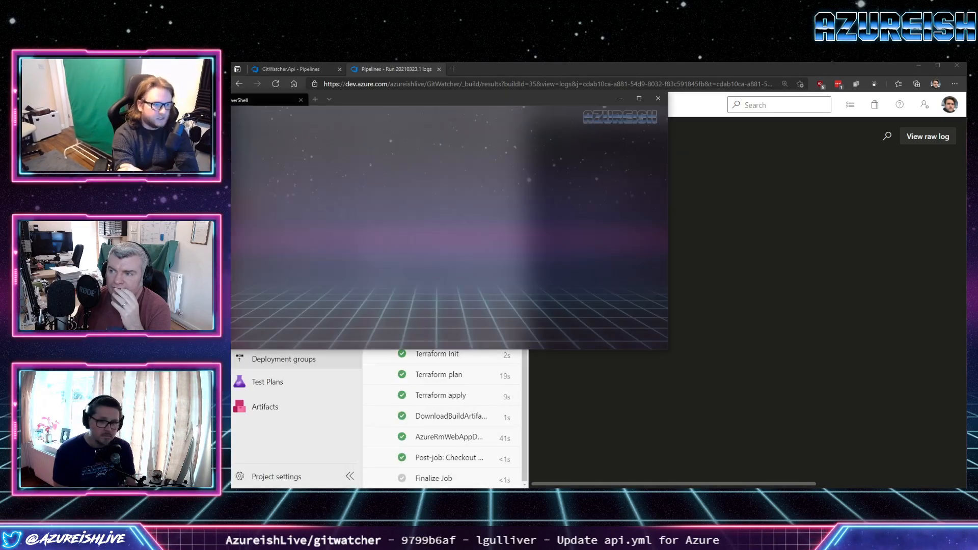
left_click_drag(363, 104, 170, 298)
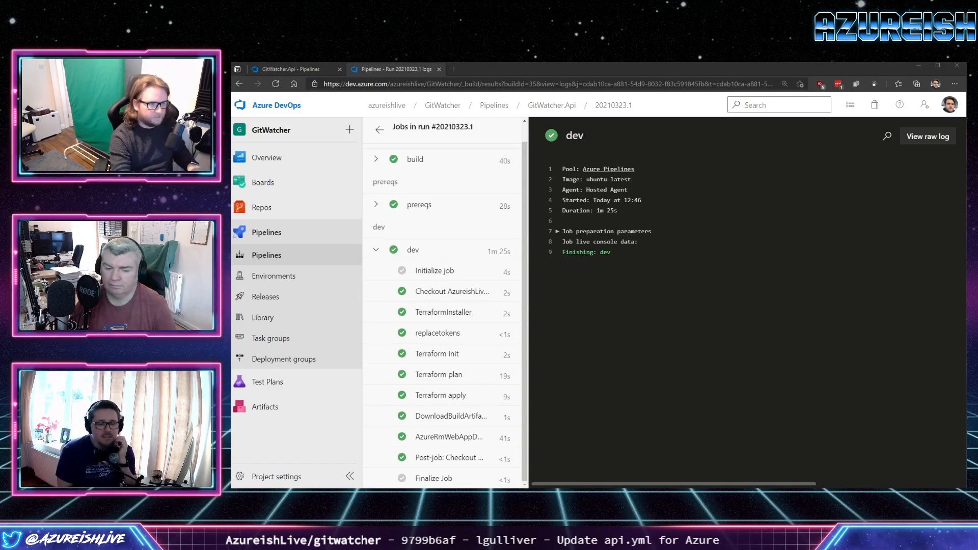
Bring the PowerShell terminal window back over the browser, enlarge its text and stretch the window to cover the whole browser.
left_click_drag(963, 219, 555, 146)
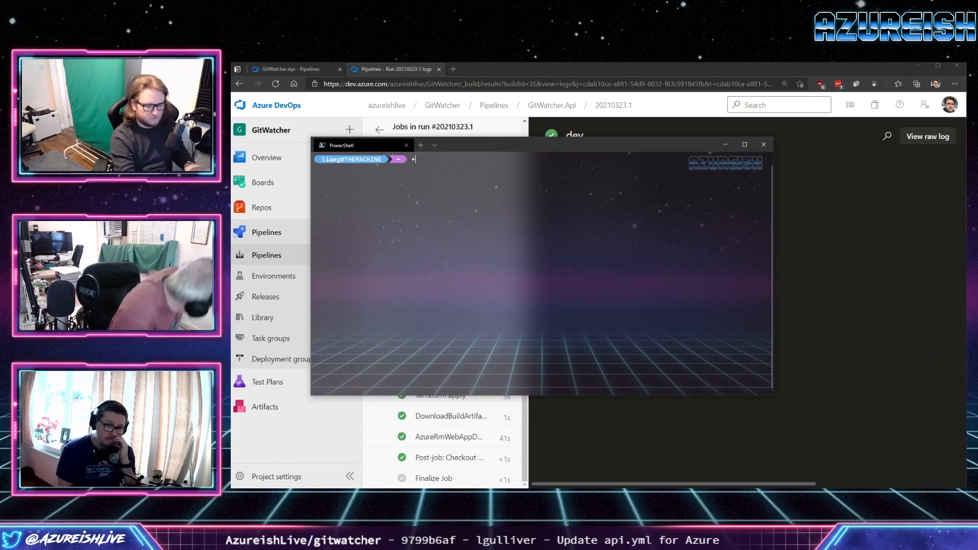
key("ctrl+plus")
key("ctrl+plus")
key("ctrl+plus")
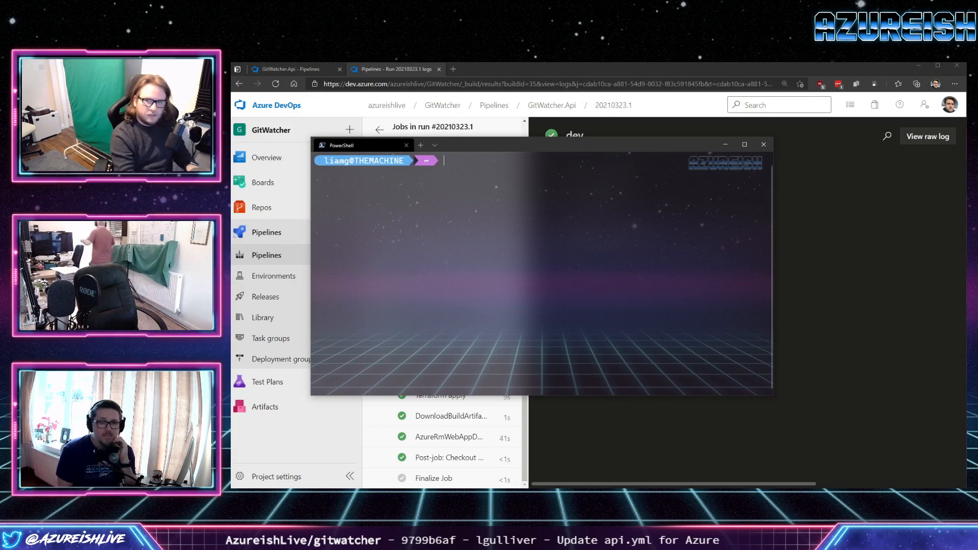
left_click_drag(568, 147, 488, 71)
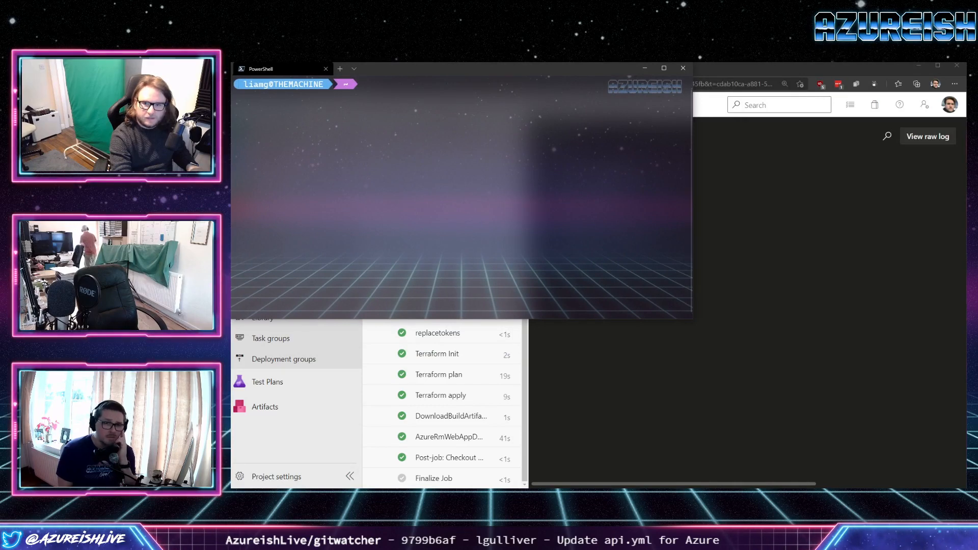
left_click_drag(692, 319, 966, 488)
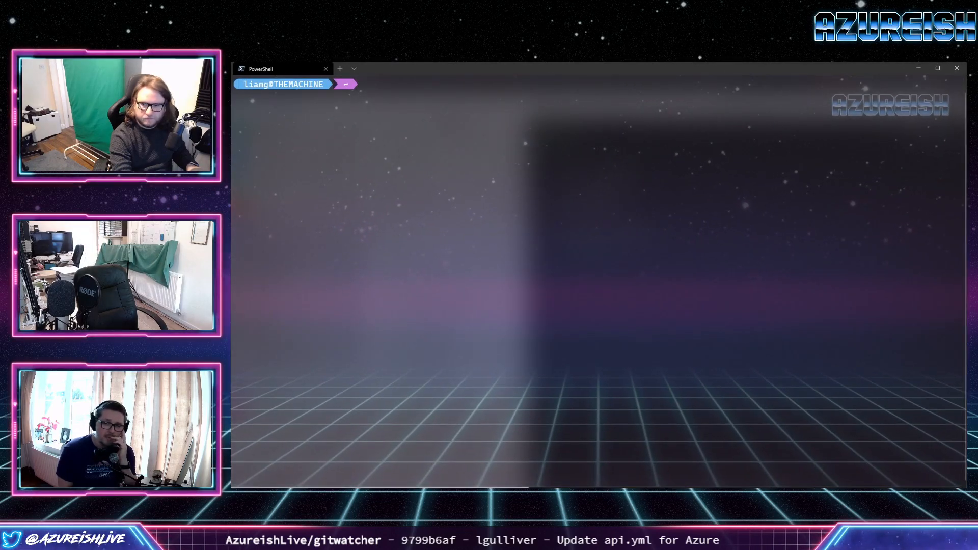
List the Azure resource groups as a table with az group list -o table.
type("az gr")
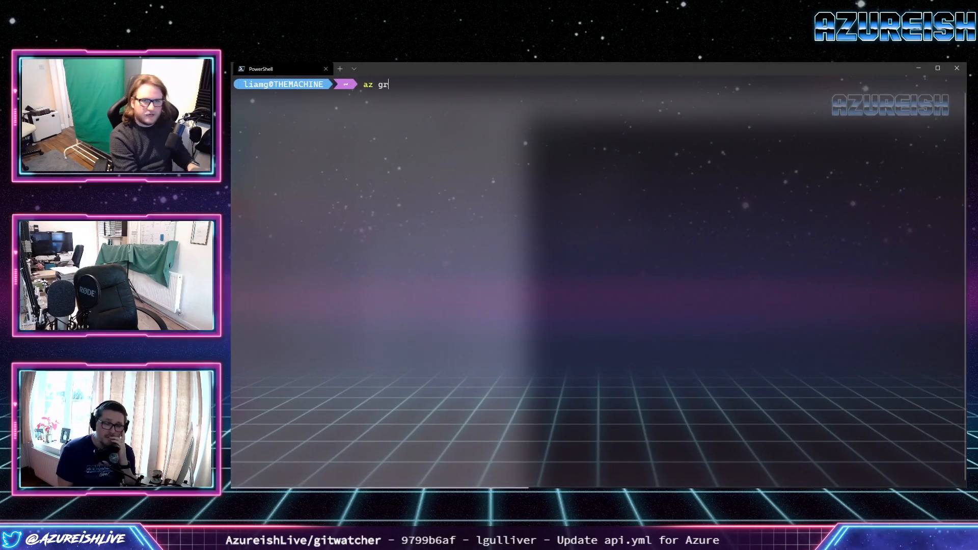
type("oup list ")
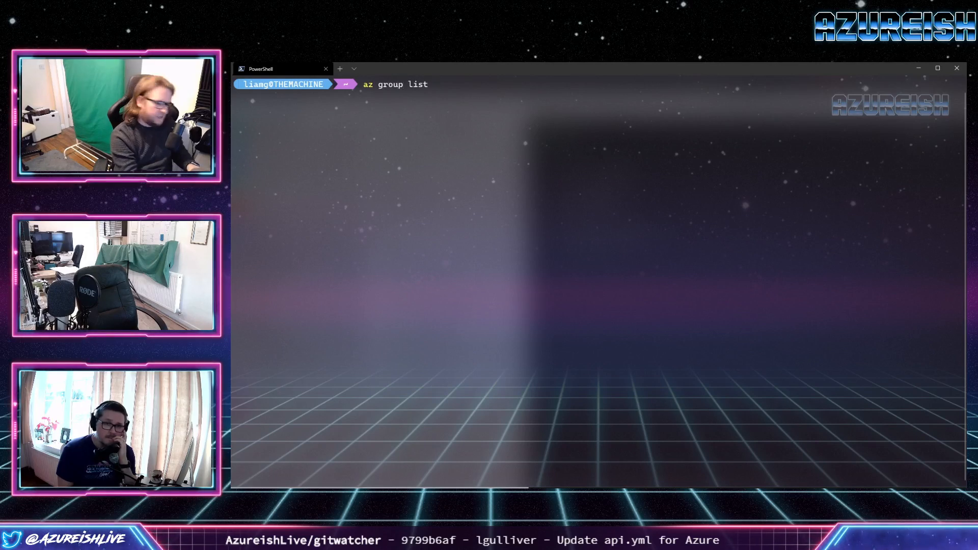
type("-o table")
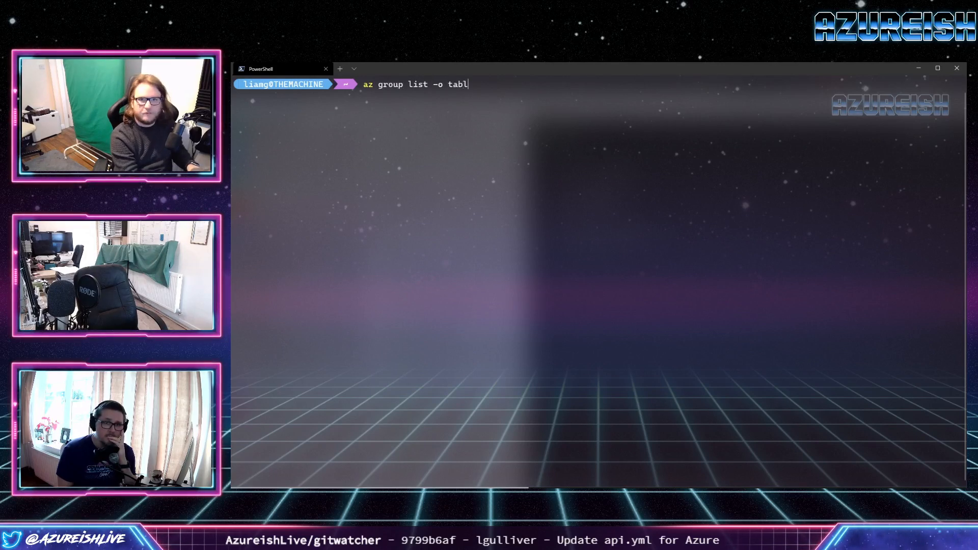
key("Return")
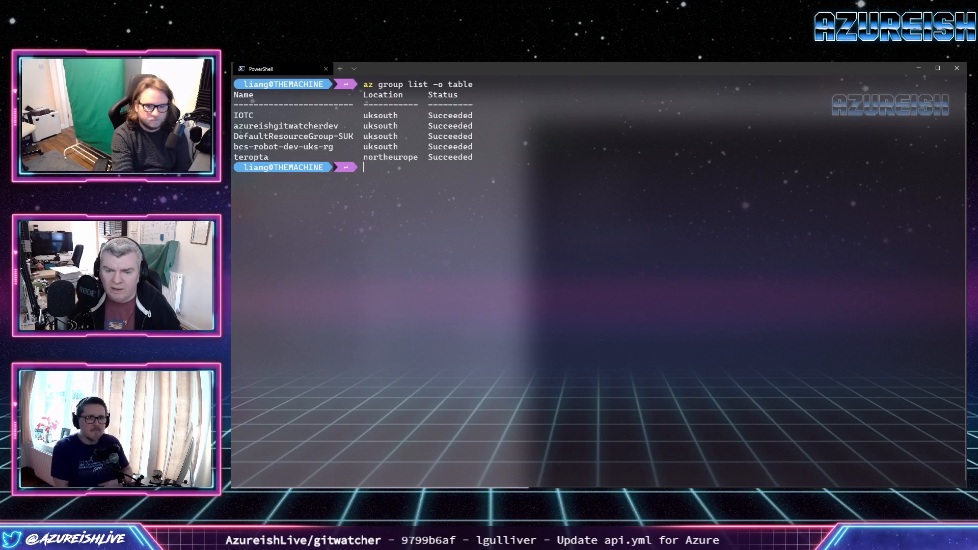
Switch to Visual Studio Code and check how az-function-app-backend-main.tf builds the resource group name from env_prefix and shortcode.
key("alt+Tab")
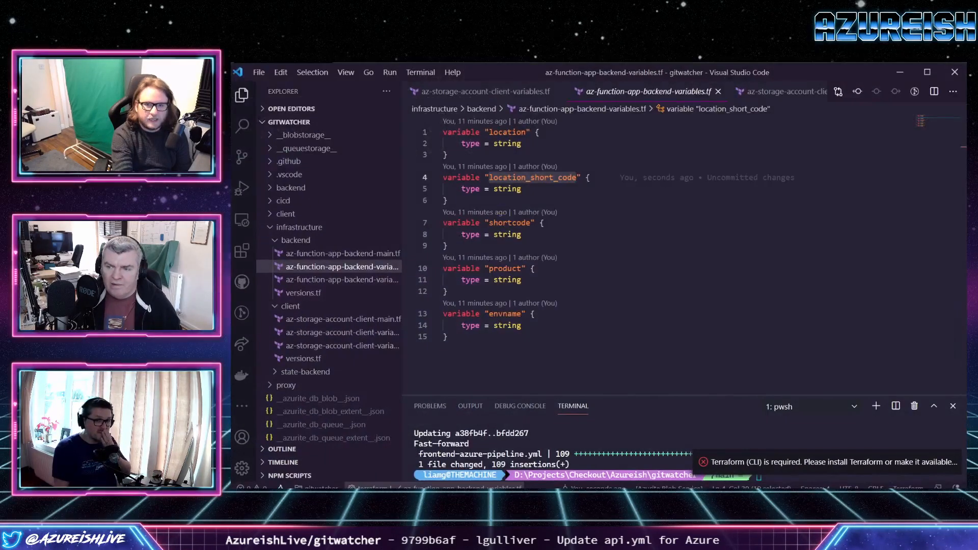
left_click(342, 254)
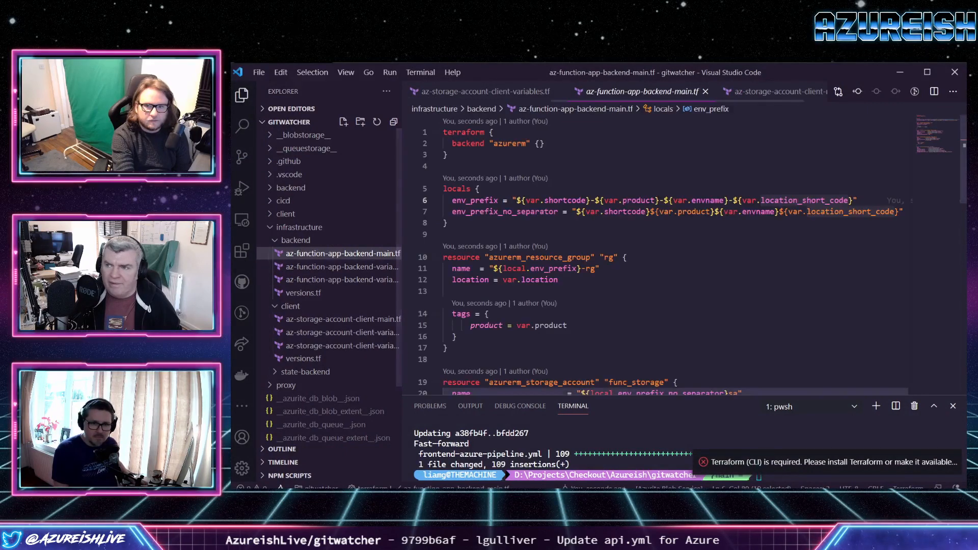
left_click(601, 269)
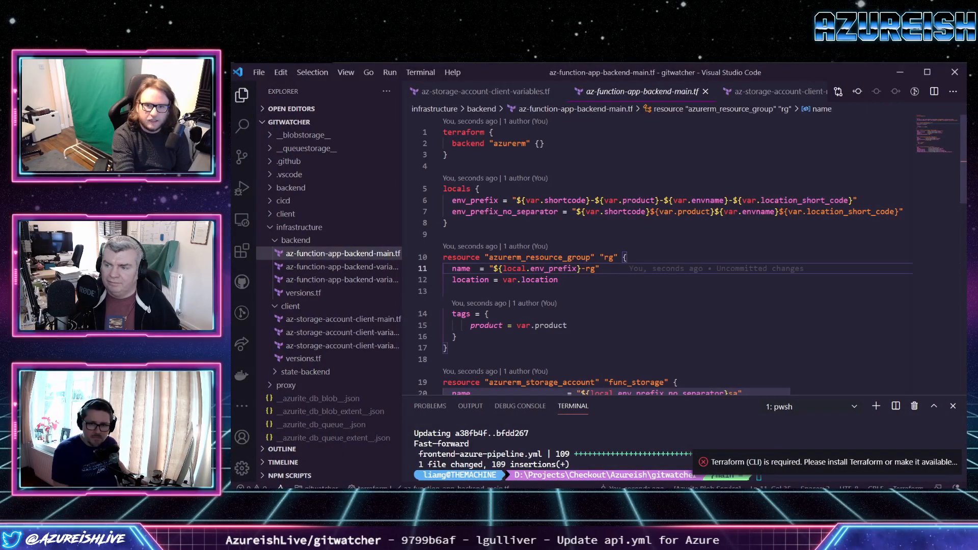
left_click(567, 201)
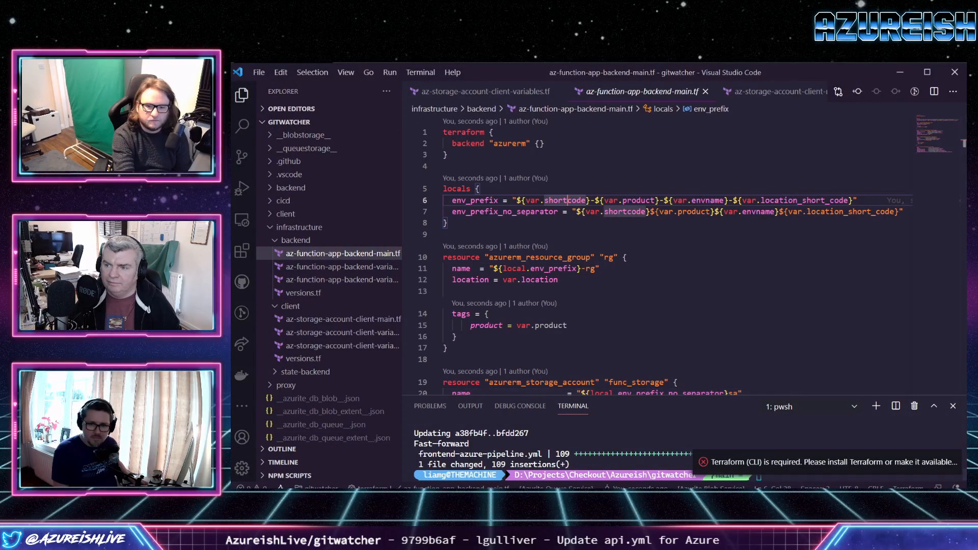
Switch back to the GitWatcher.Api pipeline in the browser and review the dev stage's variables, token replacement and Terraform Init tasks in api.yml.
mouse_move(406, 487)
left_click(361, 459)
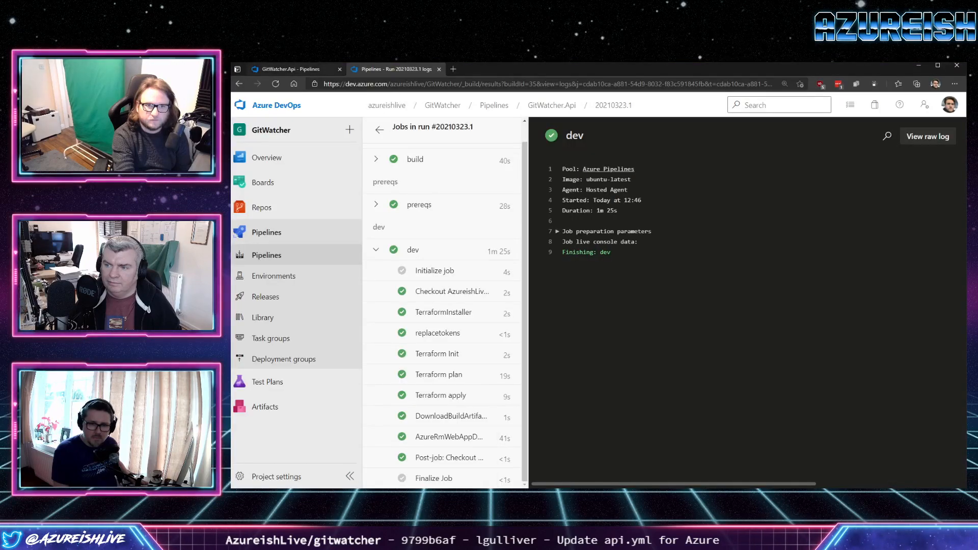
left_click(300, 69)
scroll(565, 336, "down", 10)
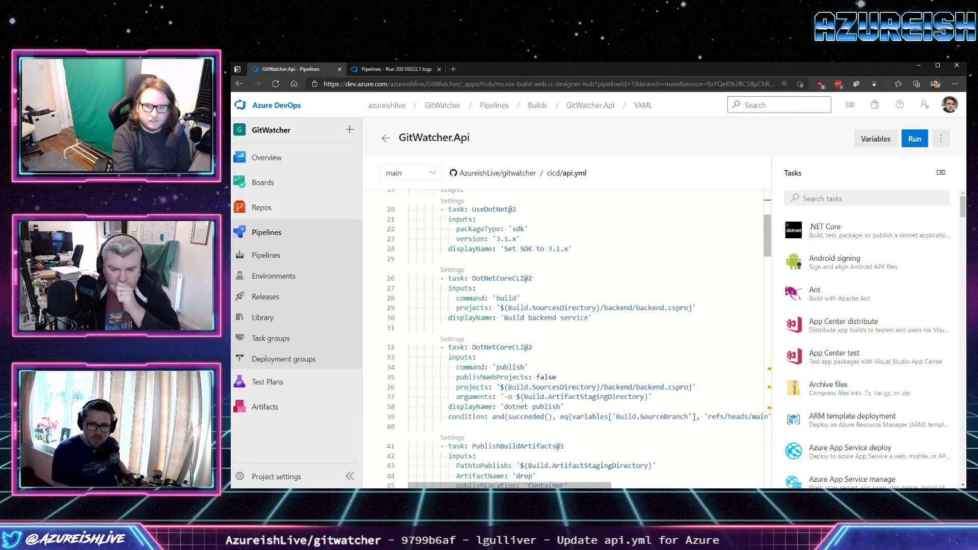
scroll(565, 336, "down", 14)
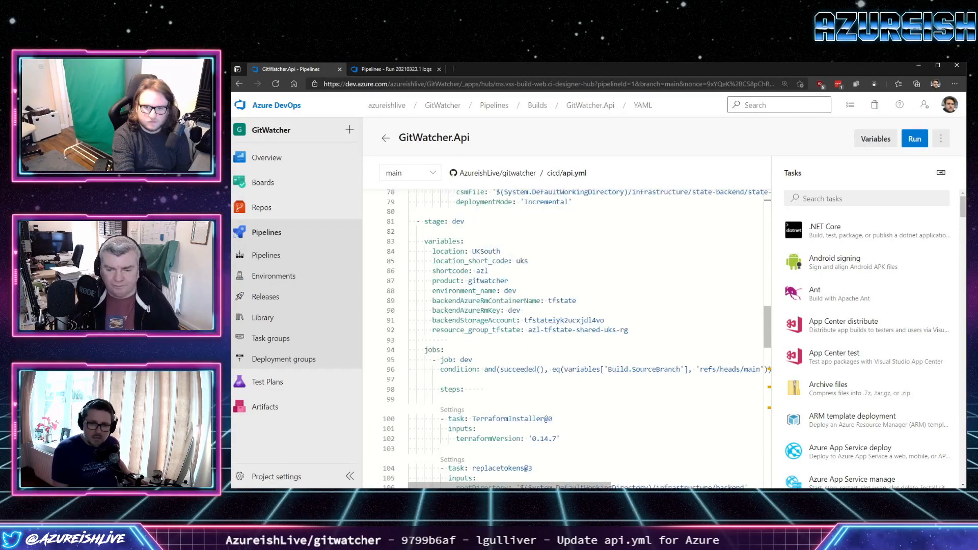
double_click(589, 330)
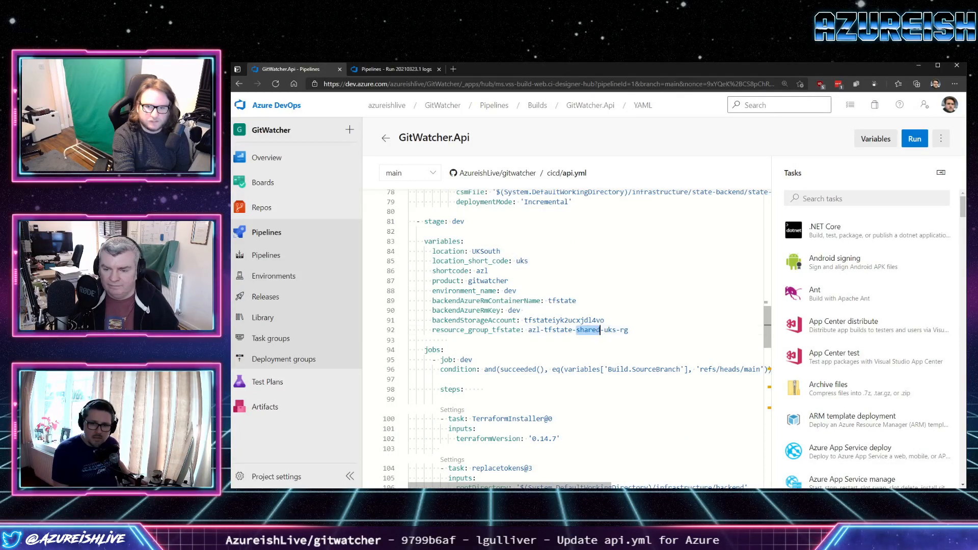
scroll(566, 336, "down", 3)
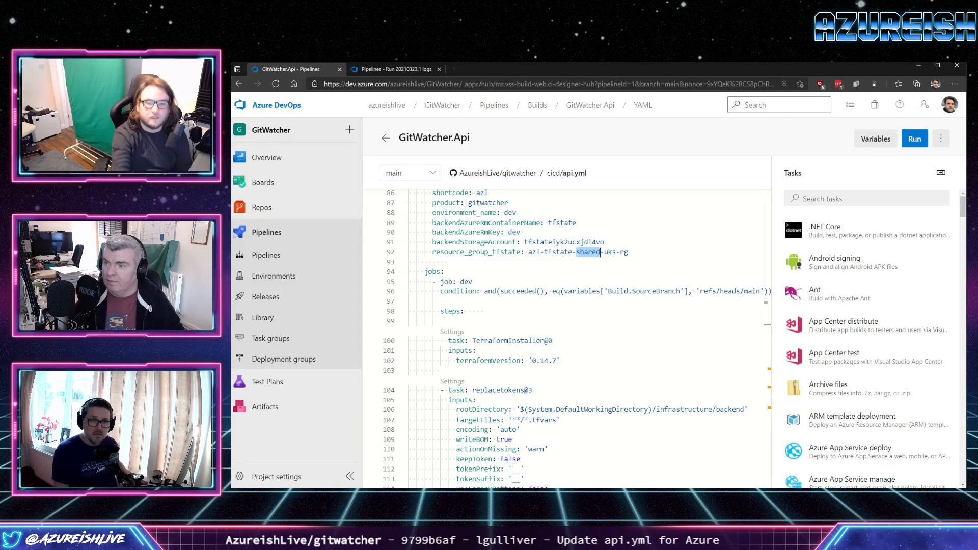
scroll(565, 336, "down", 2)
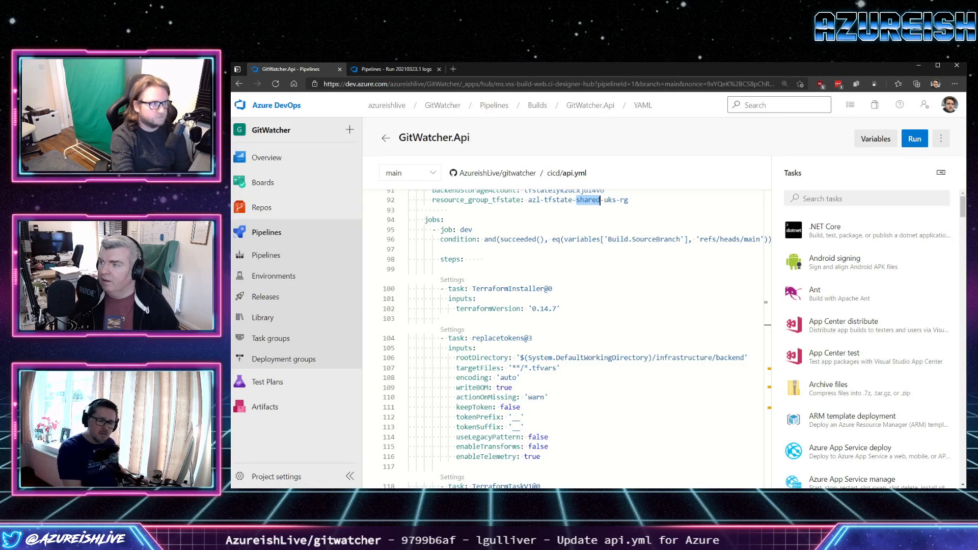
key("alt+Tab")
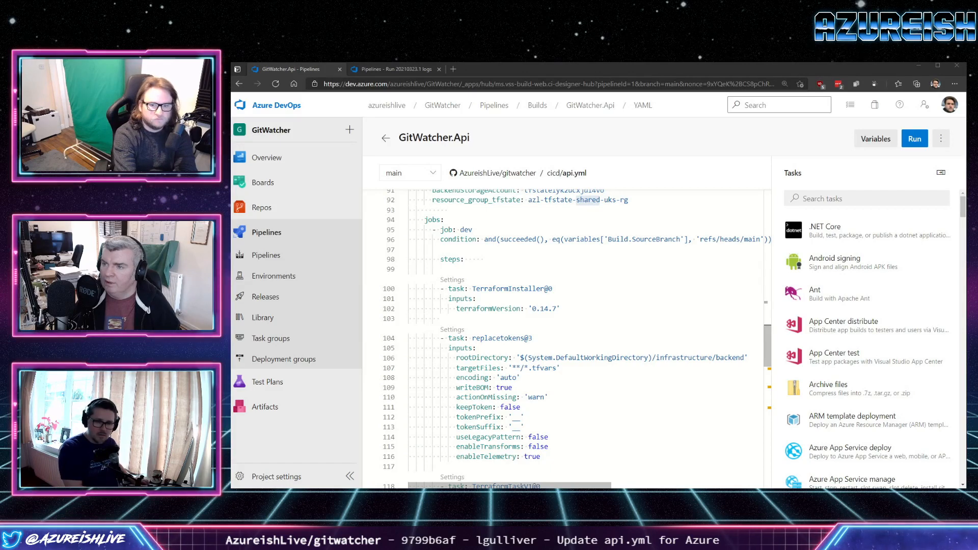
scroll(565, 336, "down", 5)
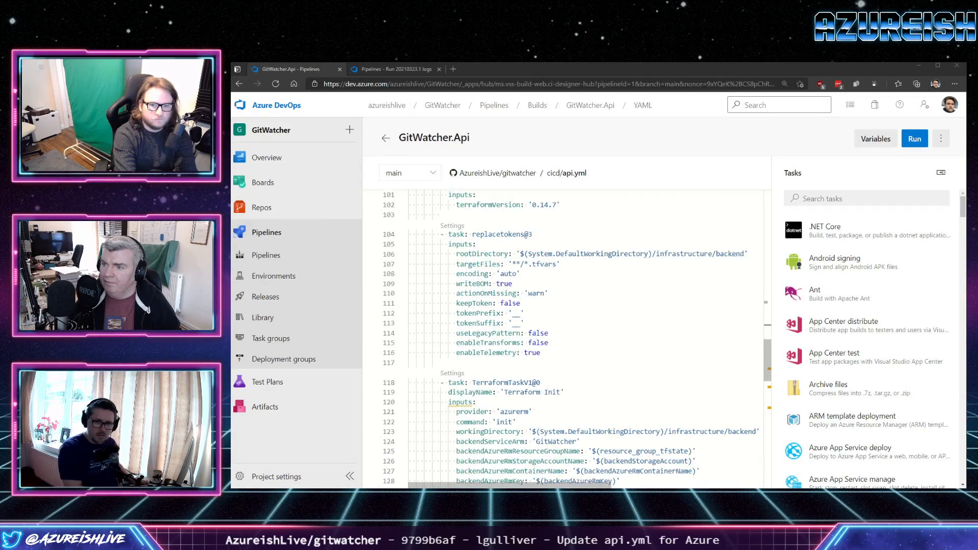
scroll(566, 336, "down", 1)
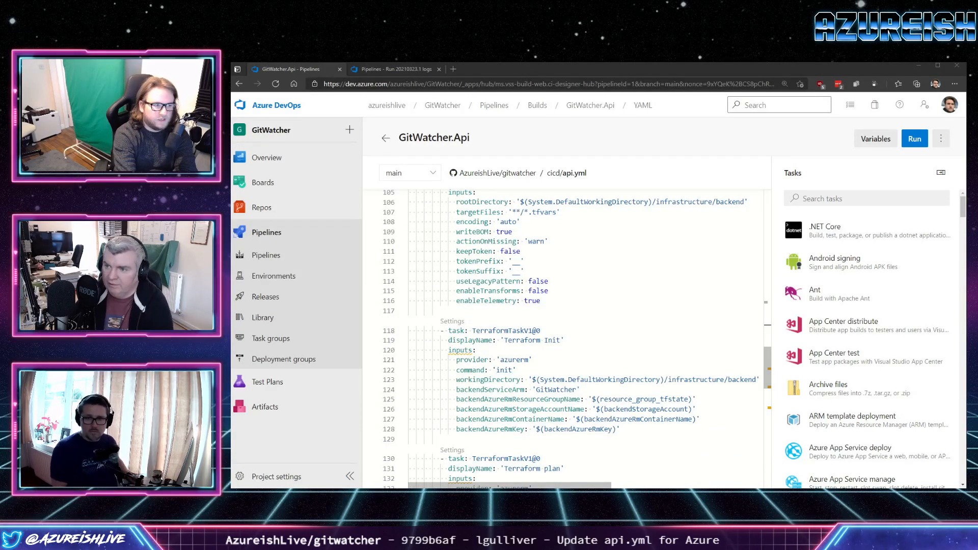
Recheck the resource group list in the terminal, and open the variables of the GitWatcher.Api pipeline in Azure DevOps.
key("alt+Tab")
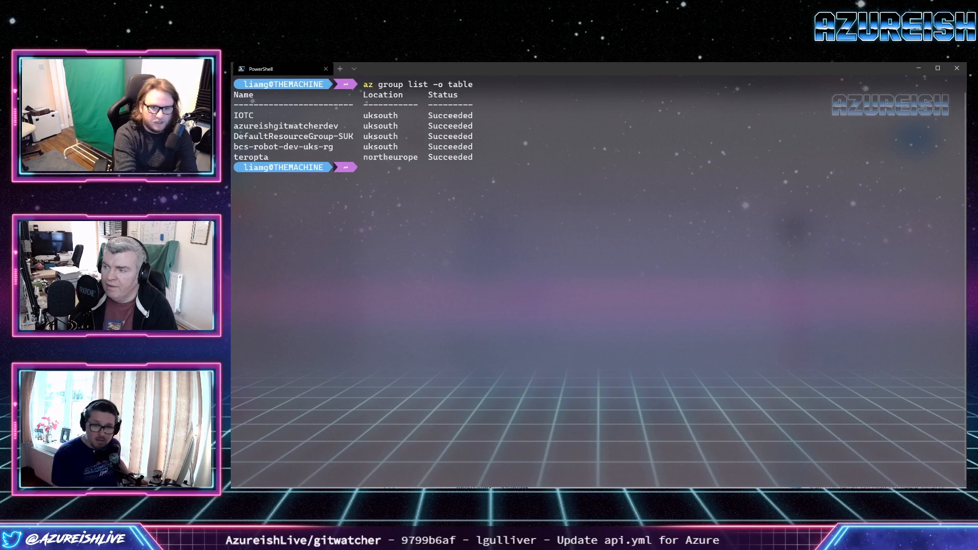
key("alt+Tab")
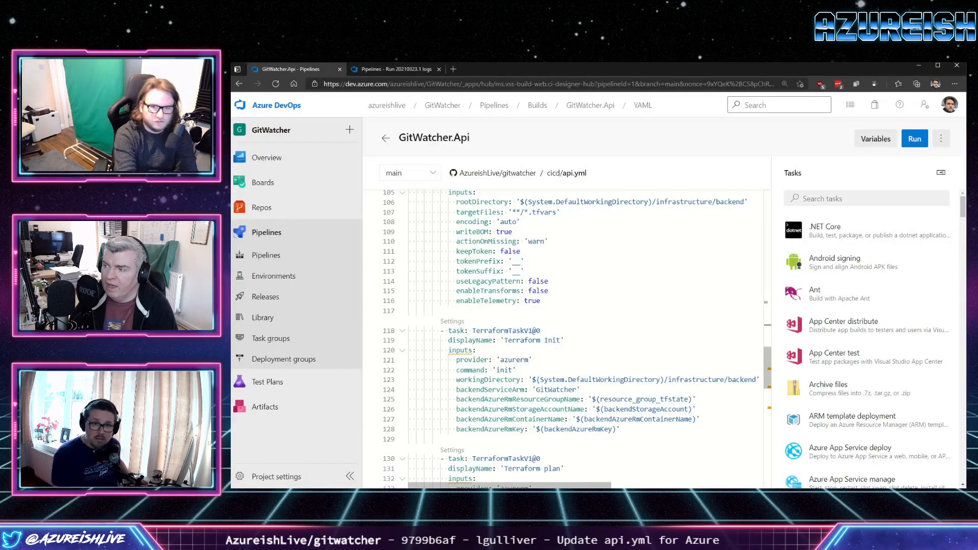
scroll(563, 339, "up", 3)
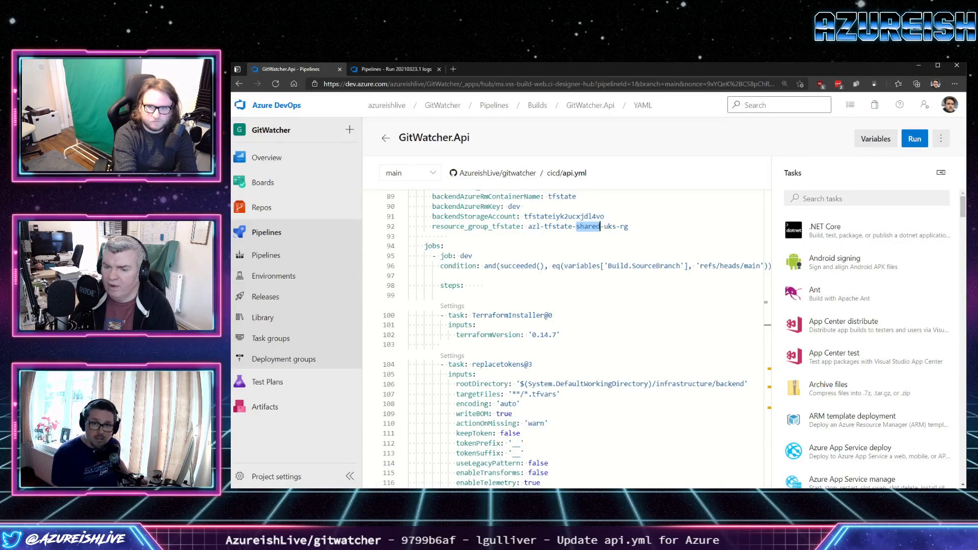
left_click(941, 139)
left_click(876, 139)
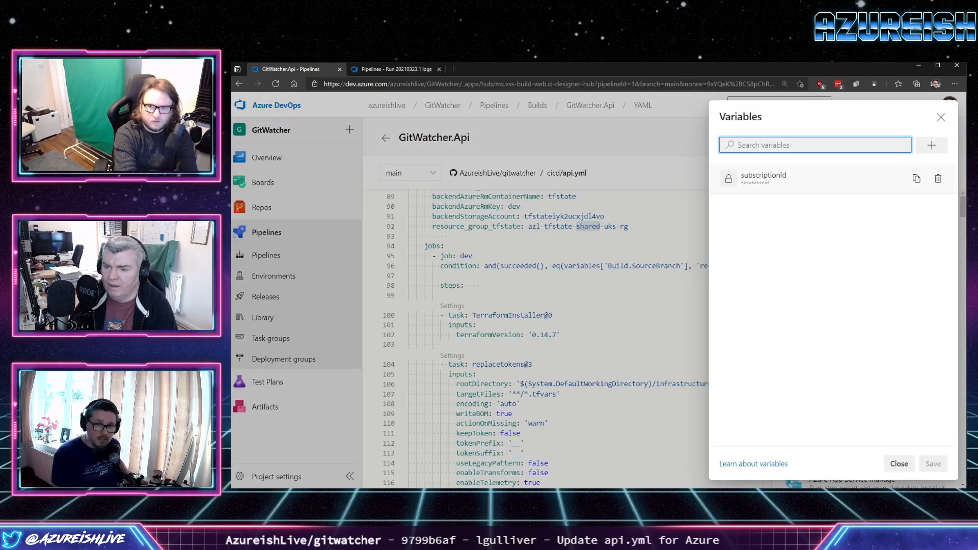
Return from the terminal to the browser and decline the LastPass offer to update the saved password.
key("alt+Tab")
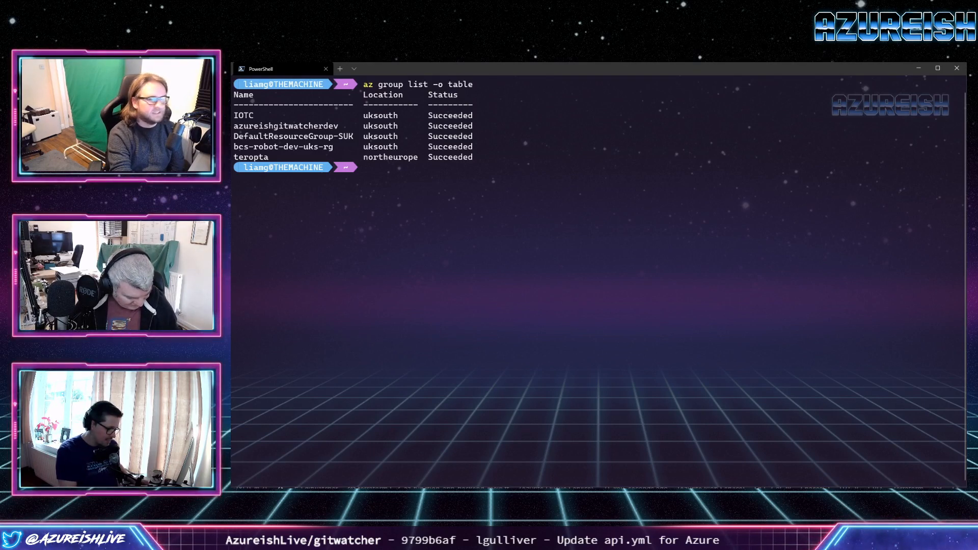
left_click_drag(232, 153, 504, 71)
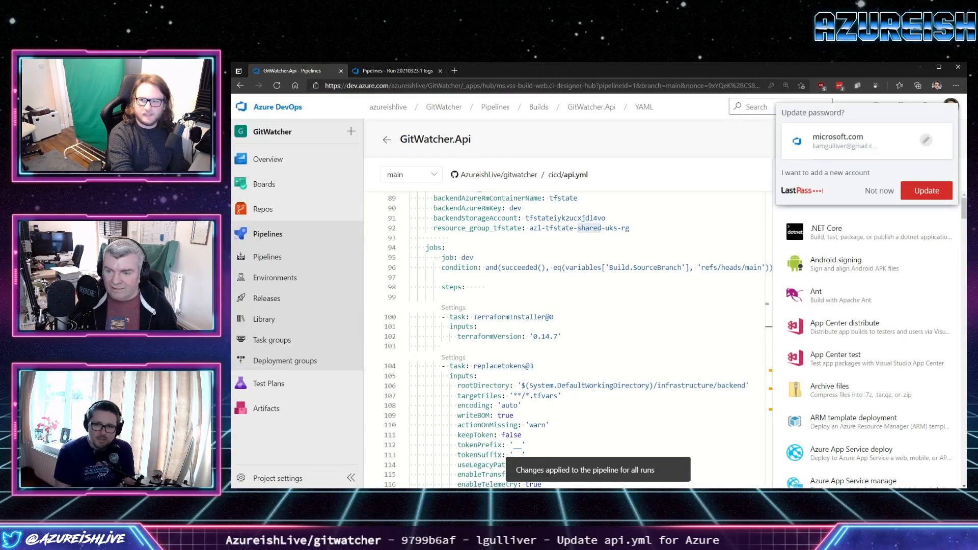
left_click(879, 191)
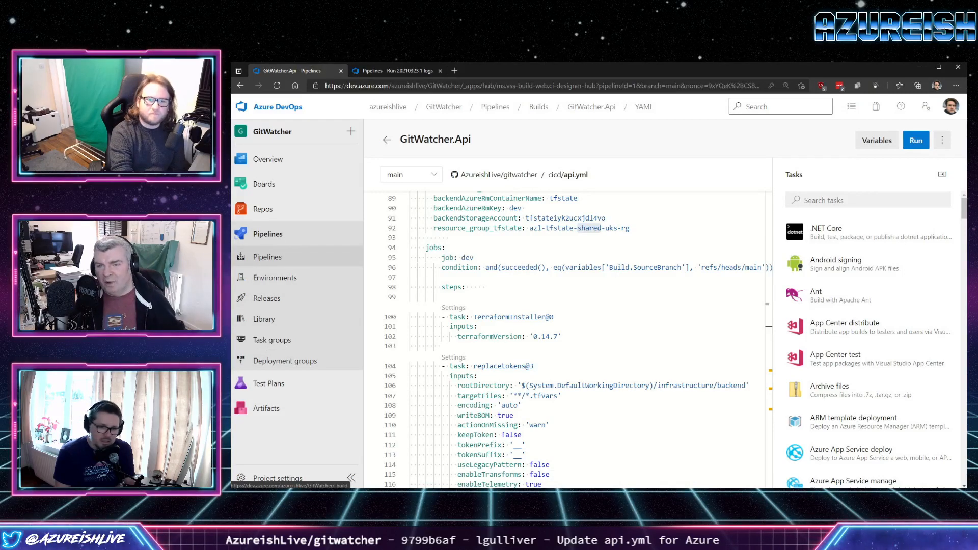
Open the GitWatcher.Api pipeline from the pipelines list and manually run it on the main branch.
left_click(270, 256)
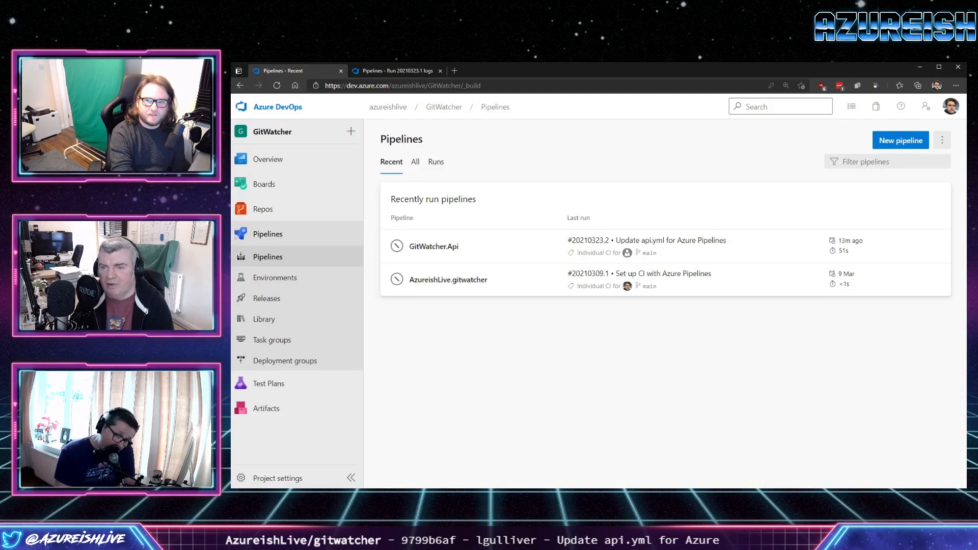
left_click(900, 140)
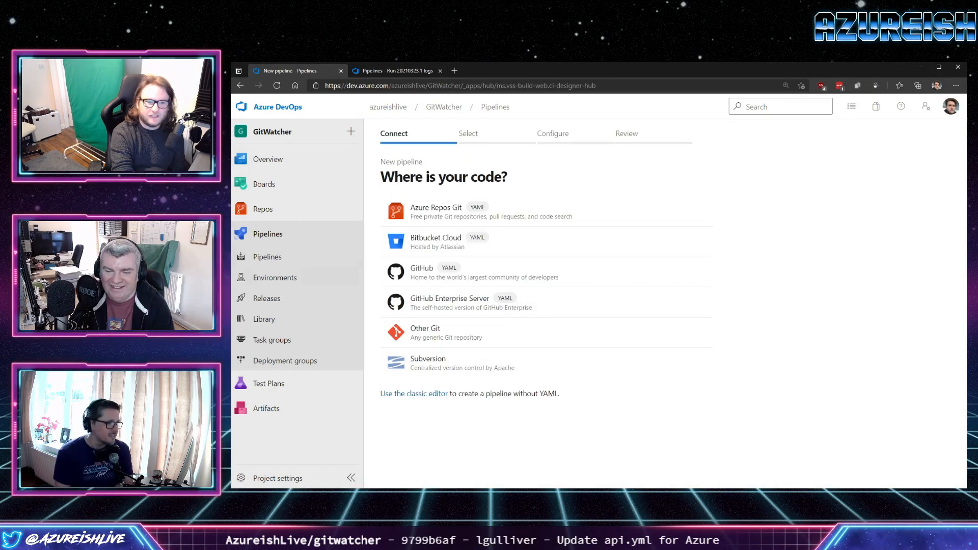
left_click(268, 257)
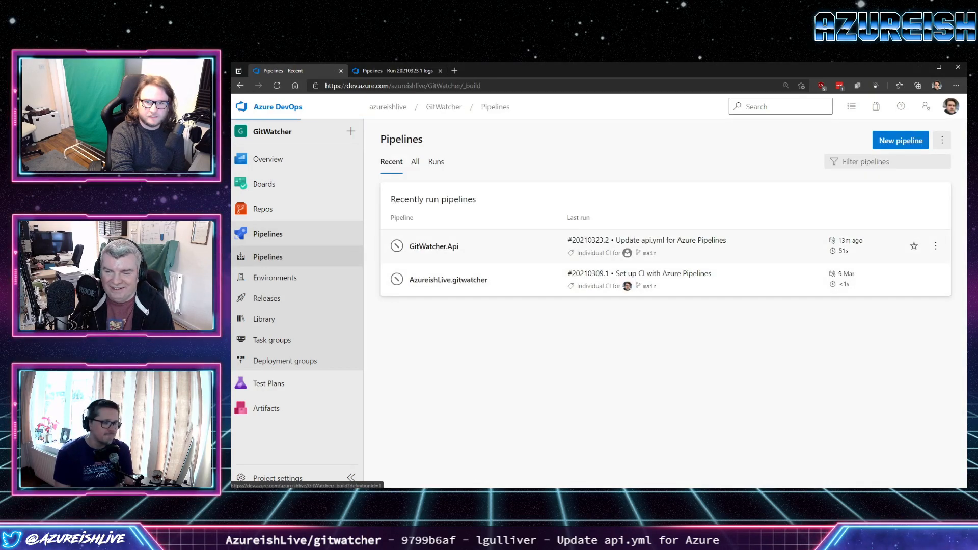
left_click(434, 246)
left_click(894, 140)
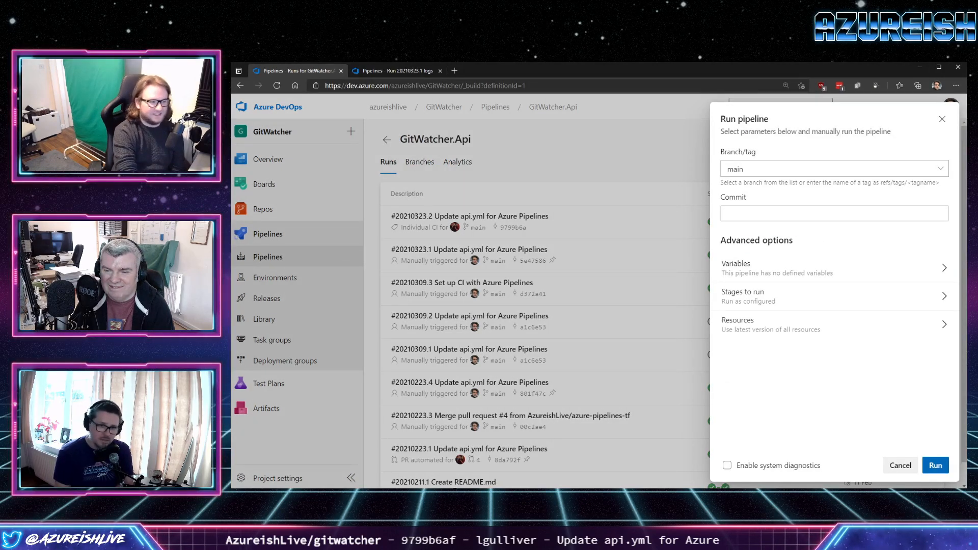
left_click(935, 465)
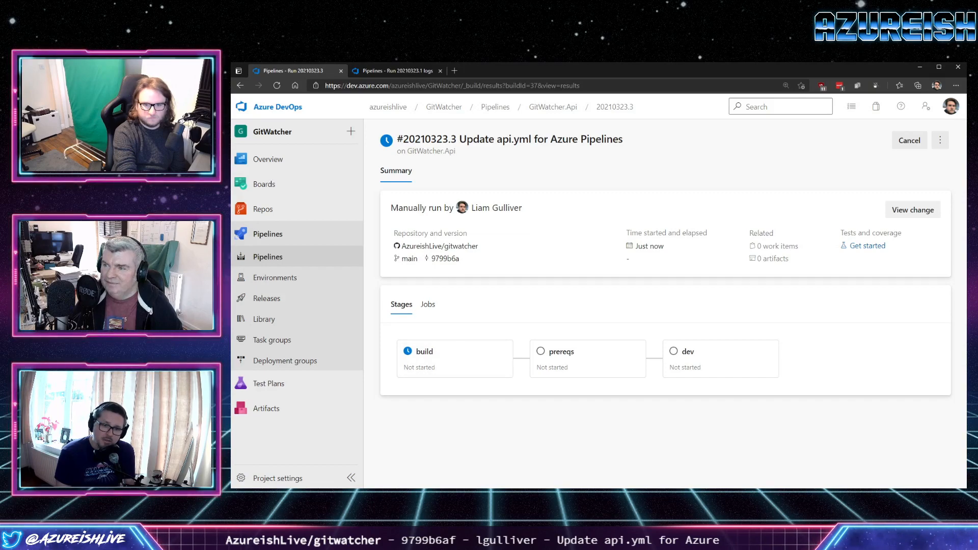
Examine the AzureResourceManagerTemplateDeployment log in the prereqs job of run #20210323.3, including which resource group it checks.
left_click(486, 497)
key("alt+Tab")
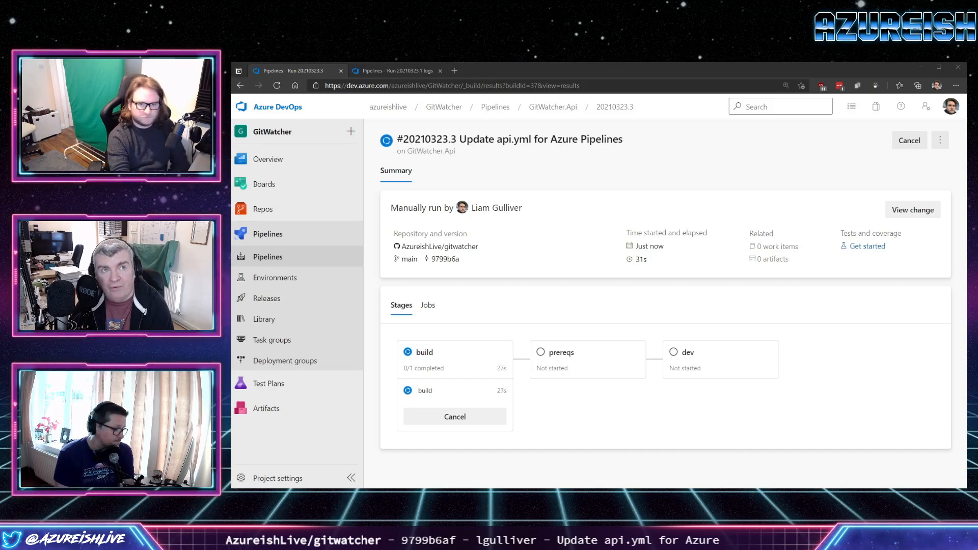
left_click(448, 391)
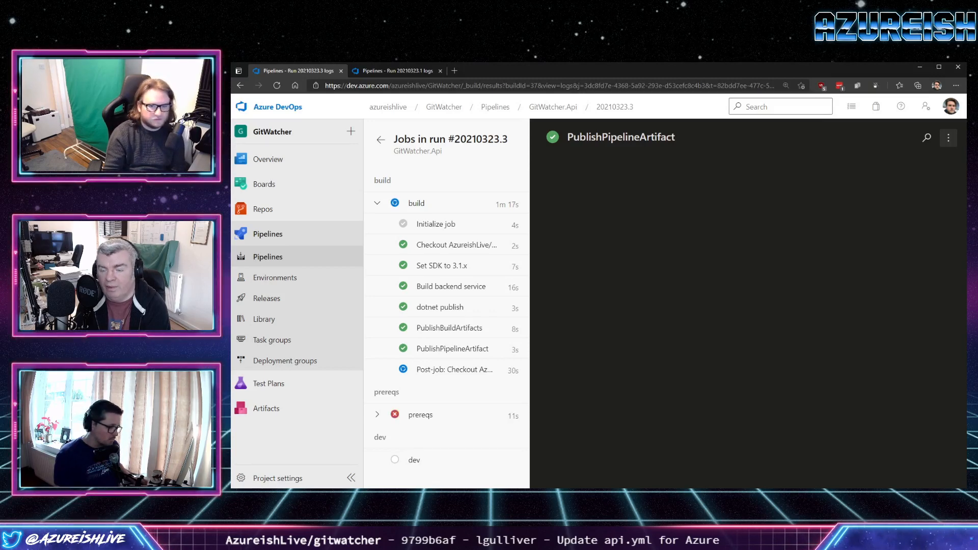
left_click(474, 414)
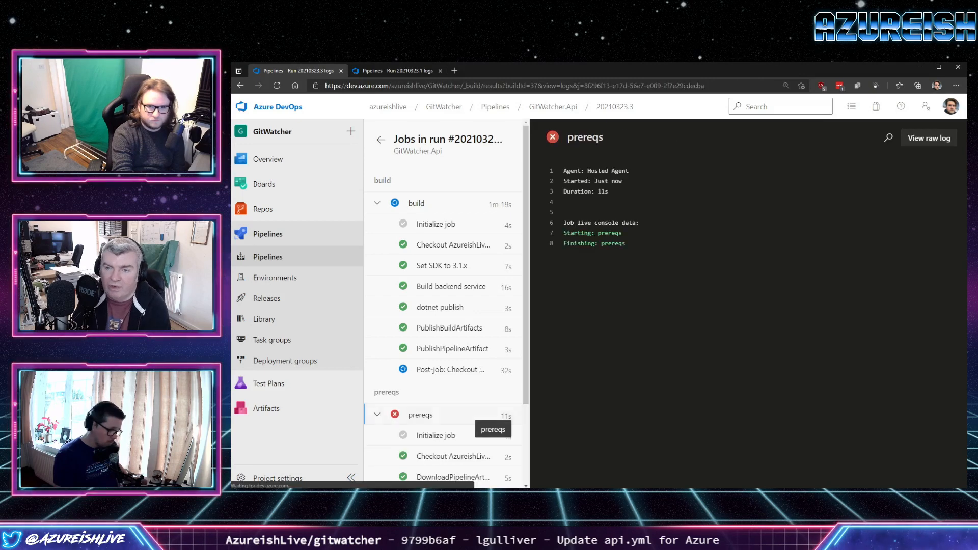
scroll(458, 408, "down", 2)
left_click(443, 441)
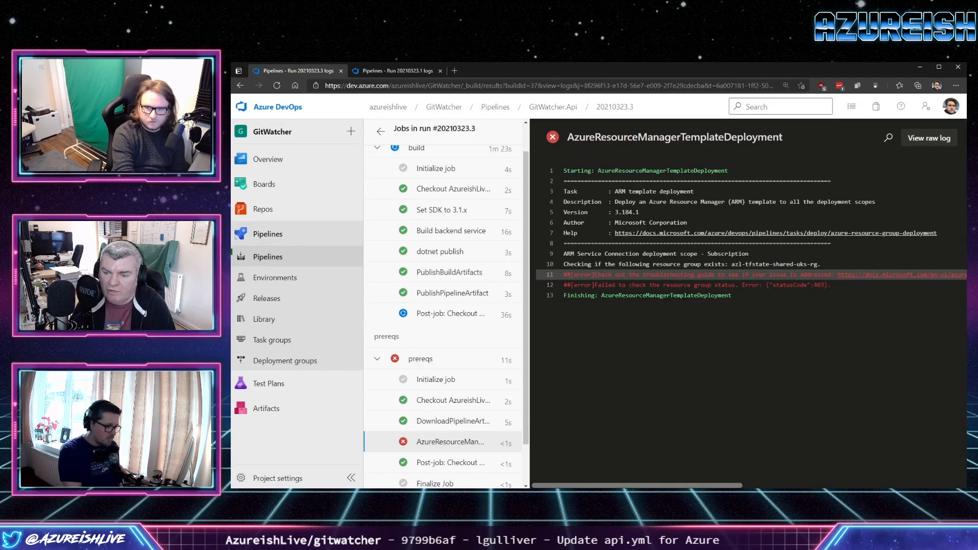
left_click_drag(636, 485, 640, 486)
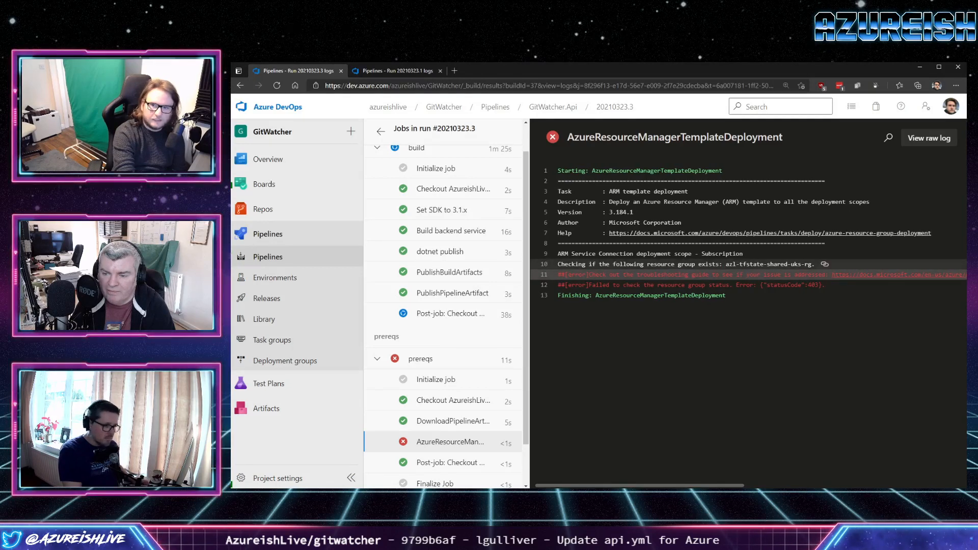
left_click_drag(817, 264, 726, 264)
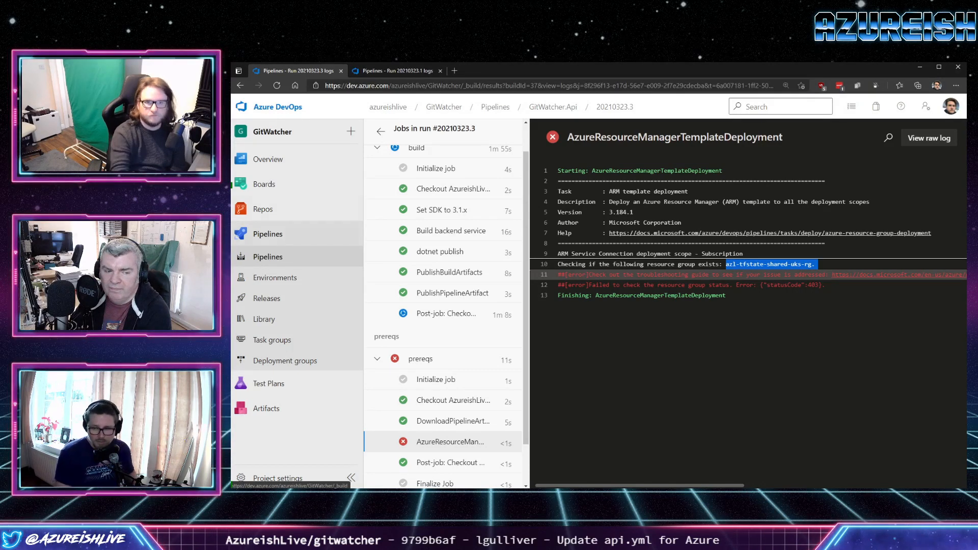
Open the GitWatcher.Api pipeline for editing and check the AzureResourceManagerTemplateDeployment inputs of the prereqs stage, down to resourceGroupName.
left_click(381, 132)
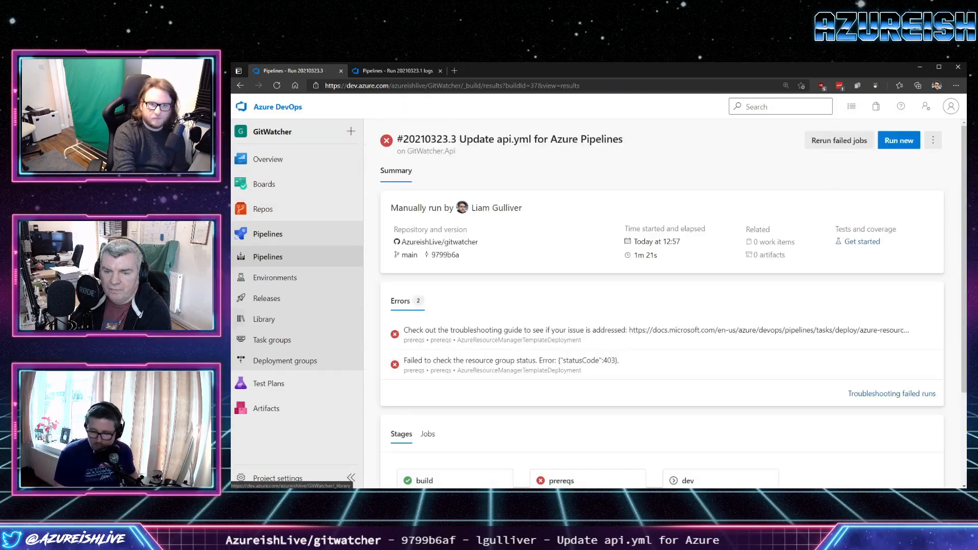
left_click(268, 256)
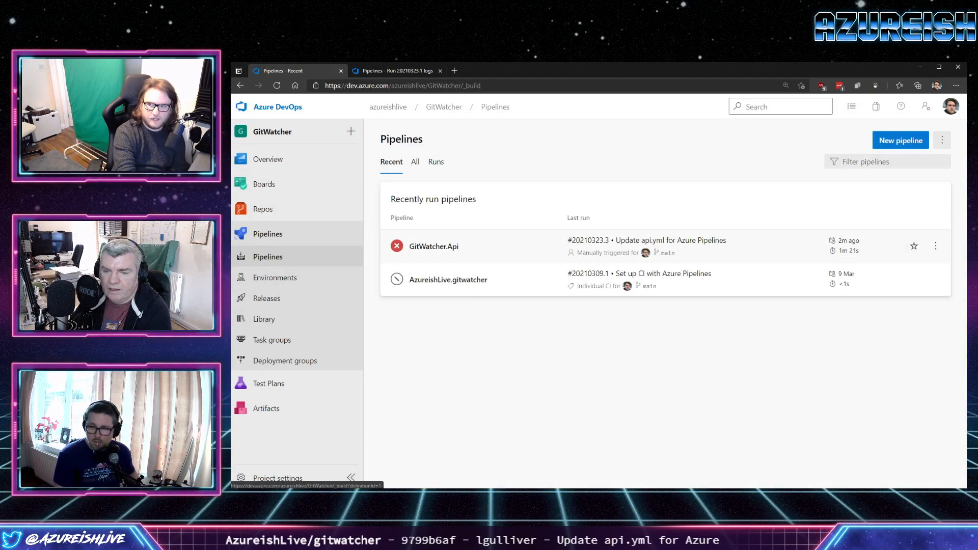
left_click(935, 246)
left_click(939, 268)
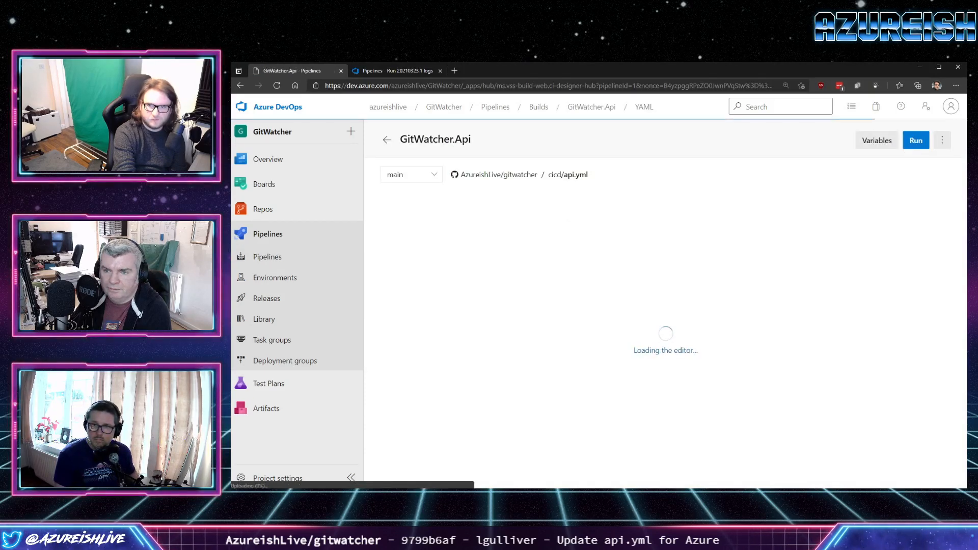
scroll(565, 336, "down", 6)
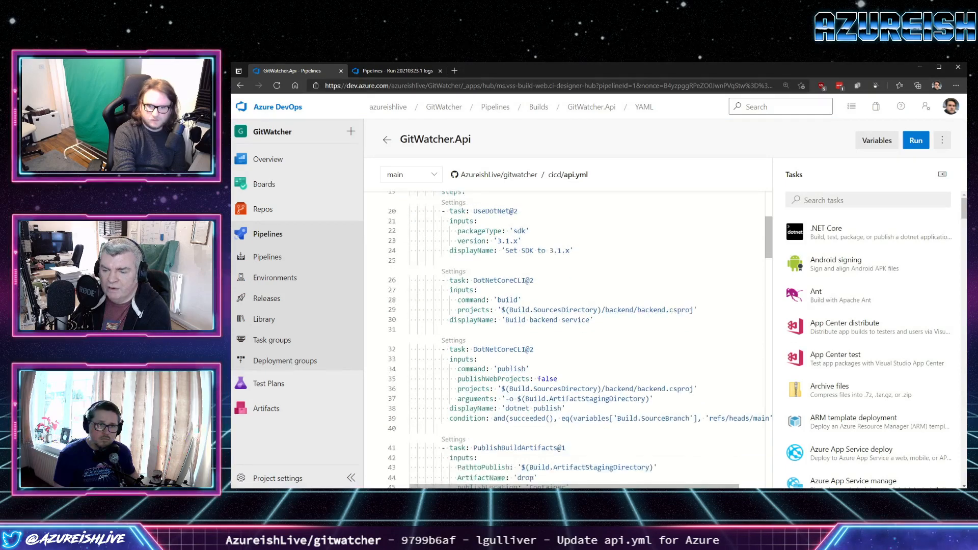
scroll(566, 336, "down", 6)
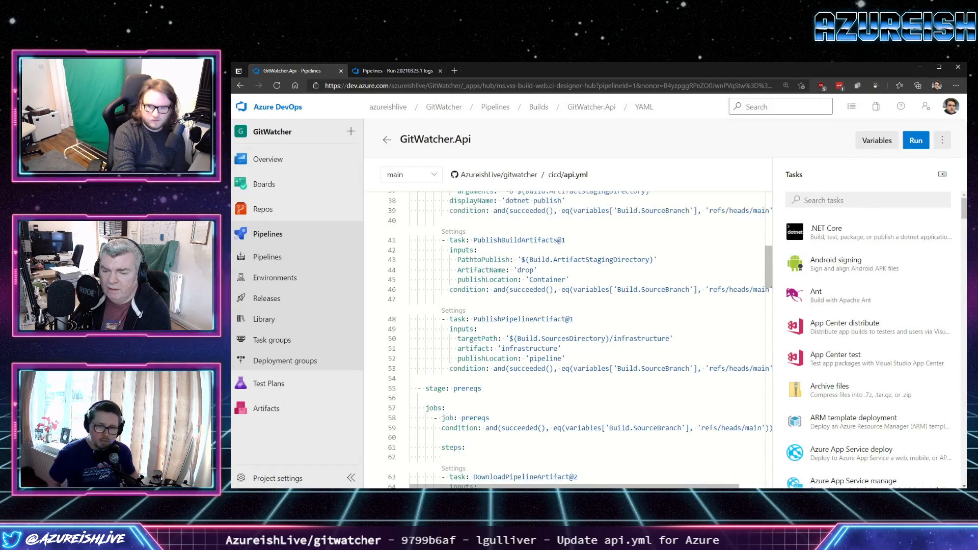
scroll(565, 336, "up", 3)
scroll(565, 337, "right", 1)
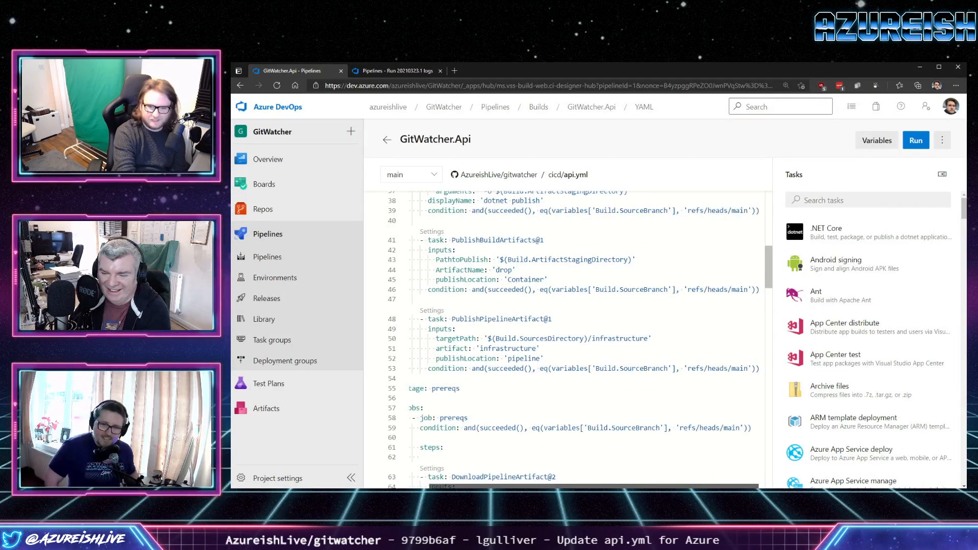
scroll(565, 336, "down", 9)
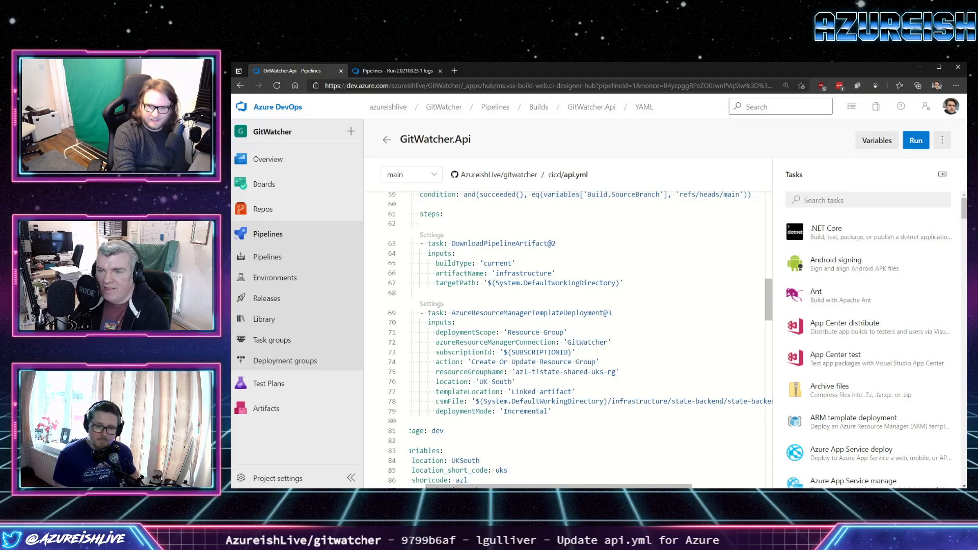
left_click(600, 371)
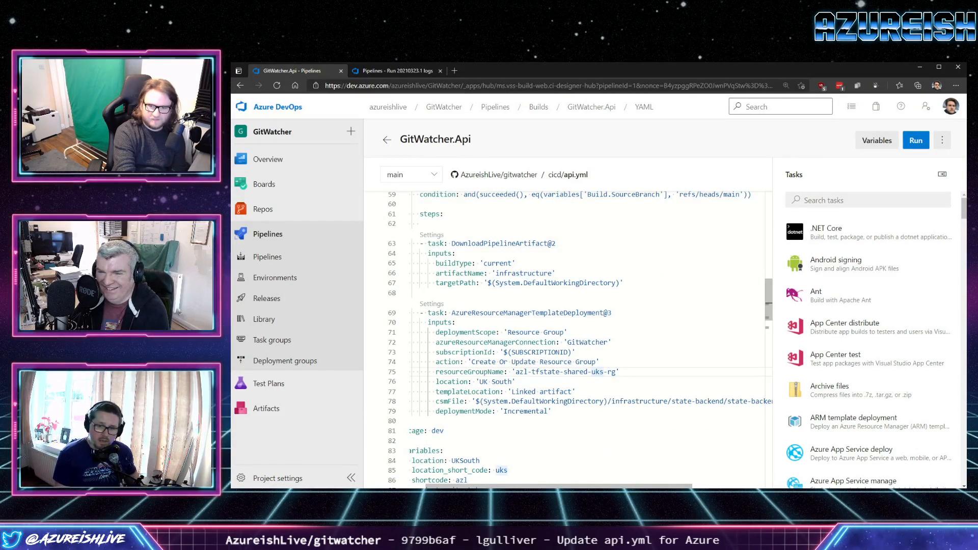
In the prereqs AzureResourceManagerTemplateDeployment task, set resourceGroupName to 'azl-tfstate-shared-ukw-rg' and location to 'UK West'.
scroll(581, 340, "up", 5)
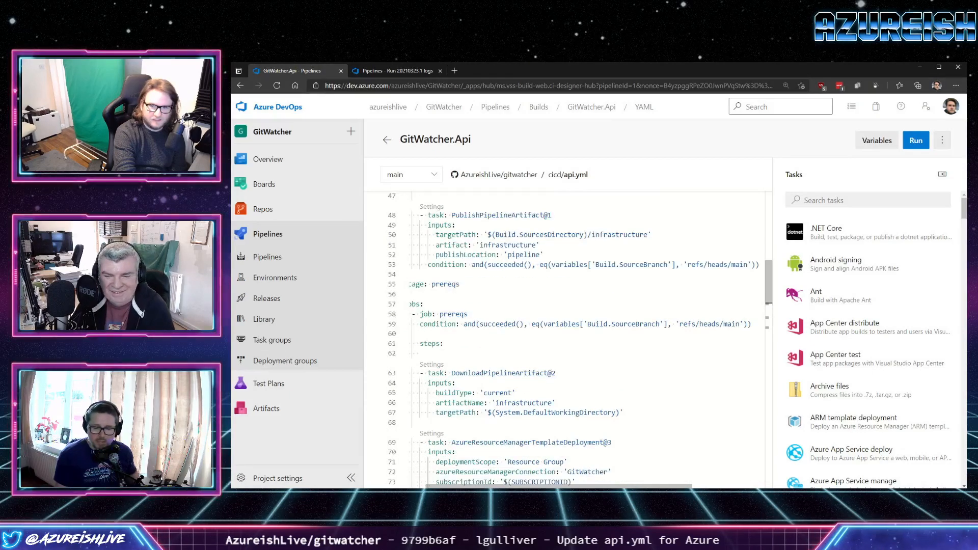
scroll(581, 340, "down", 4)
scroll(591, 341, "left", 1)
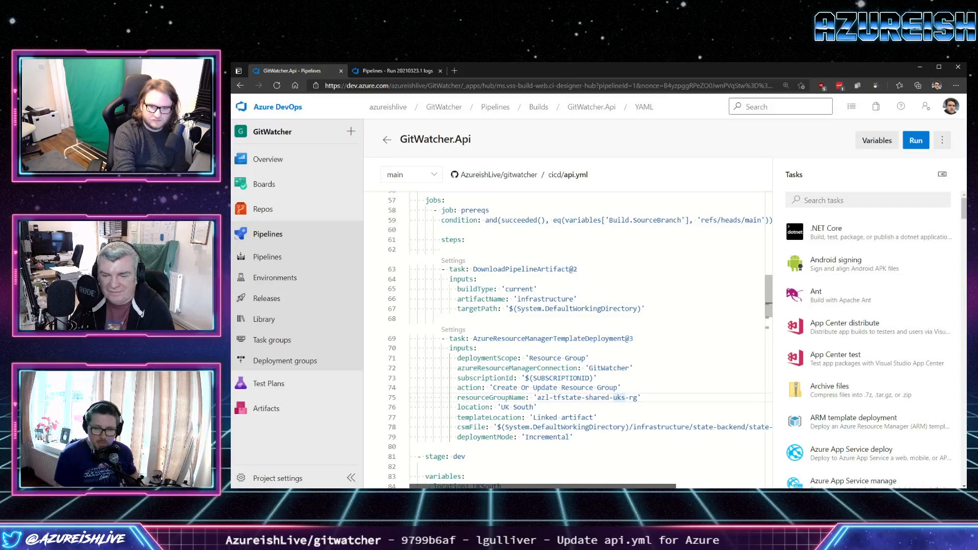
key("Delete")
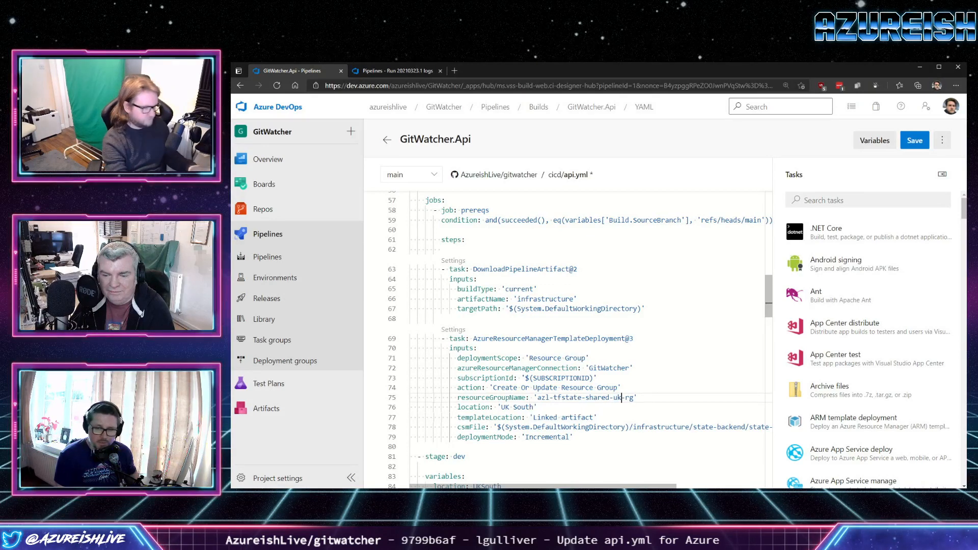
type("w")
double_click(524, 407)
type("West")
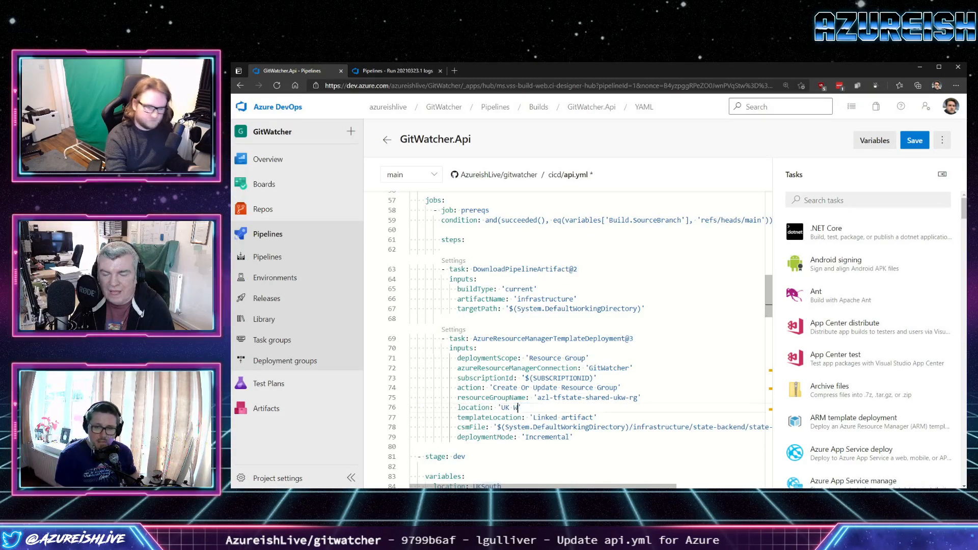
In the dev stage variables, set location_short_code to ukw and location to UKWest.
scroll(581, 340, "down", 7)
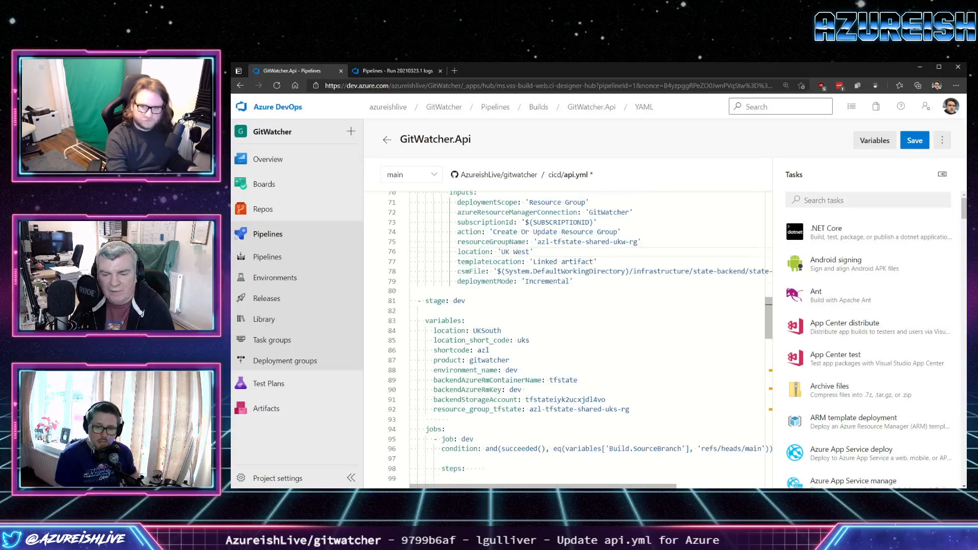
left_click(531, 263)
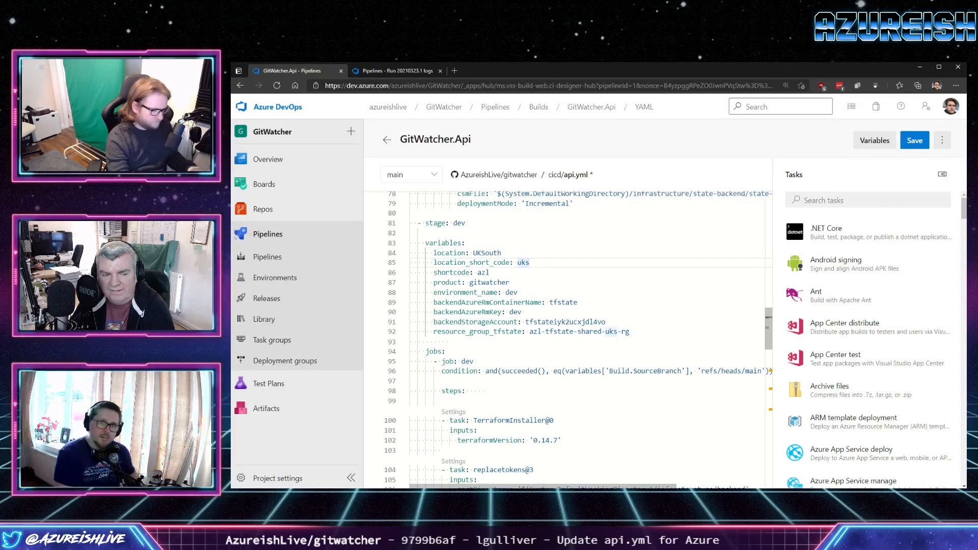
key("BackSpace")
type("w")
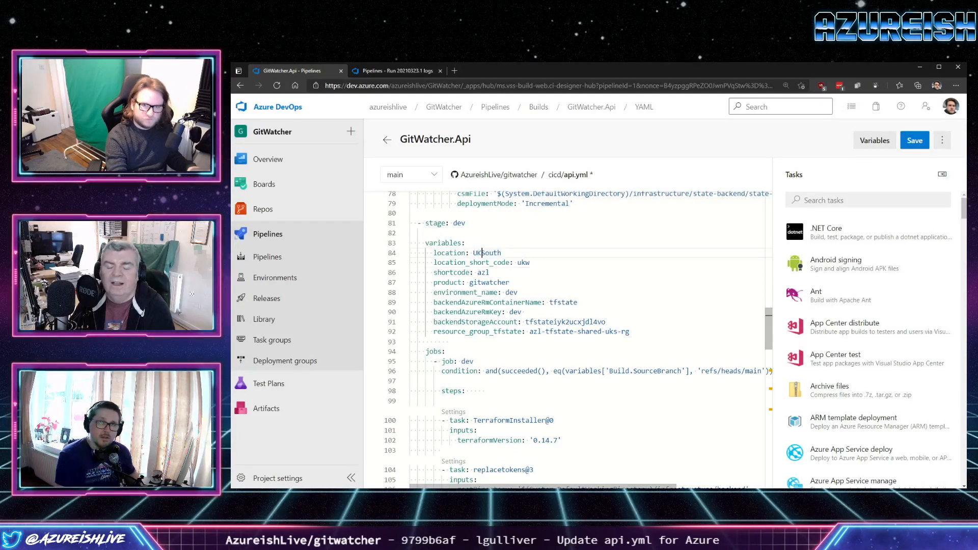
left_click_drag(481, 252, 502, 252)
type("West")
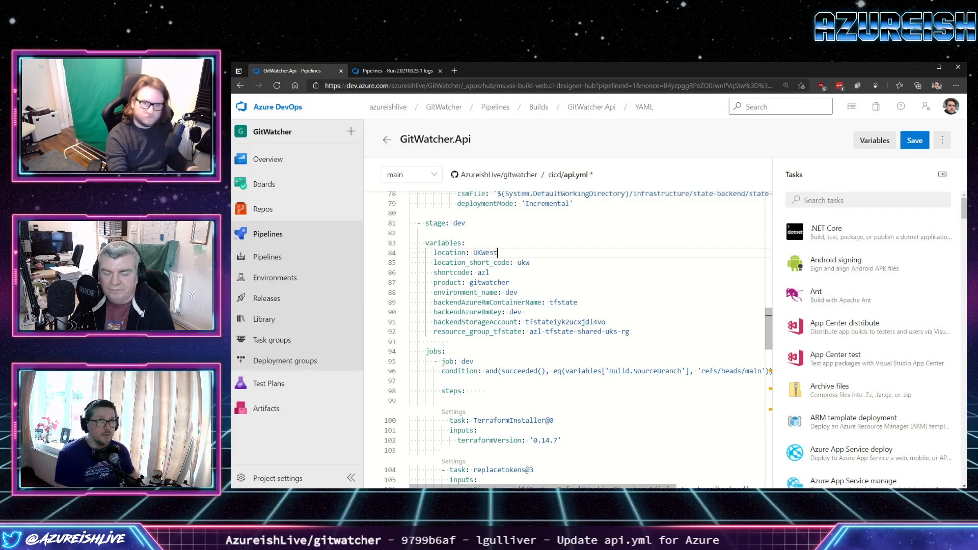
Set the dev stage's resource_group_tfstate variable to azl-tfstate-shared-ukw-rg.
scroll(575, 339, "down", 10)
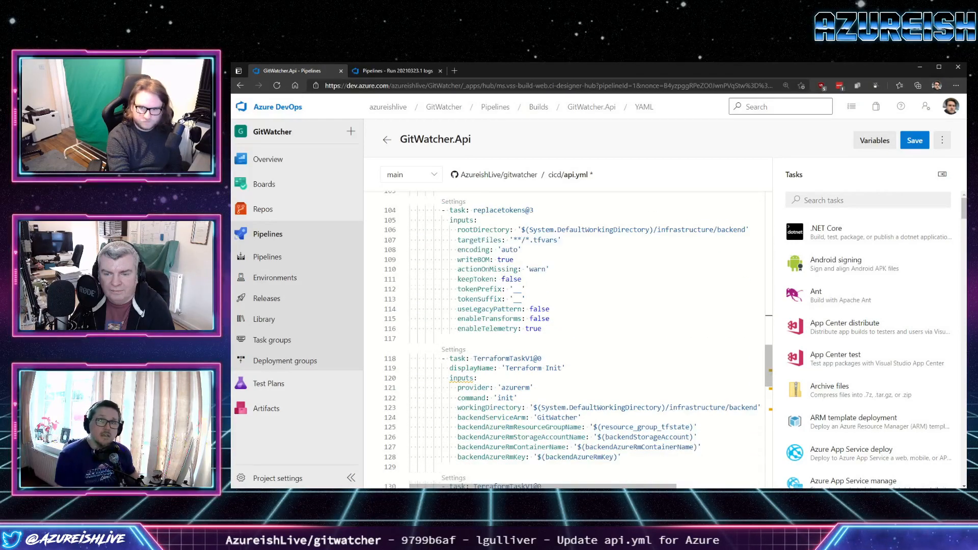
scroll(565, 339, "up", 3)
scroll(565, 339, "up", 5)
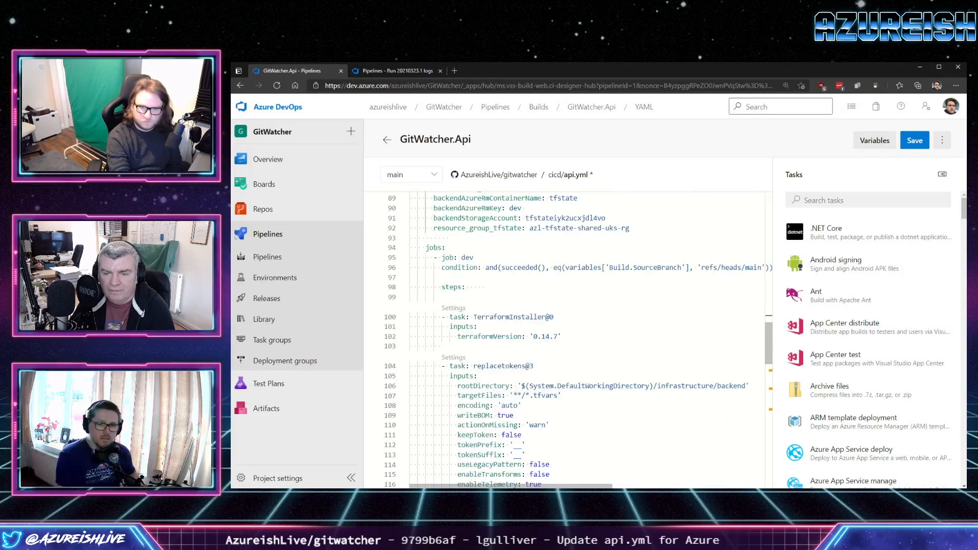
scroll(565, 339, "down", 7)
scroll(565, 339, "up", 3)
scroll(575, 336, "up", 6)
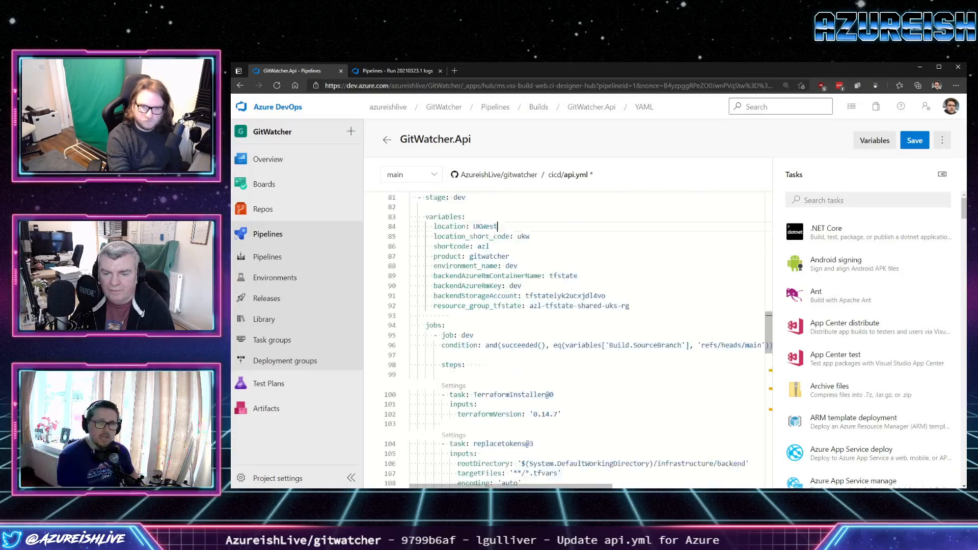
left_click(614, 332)
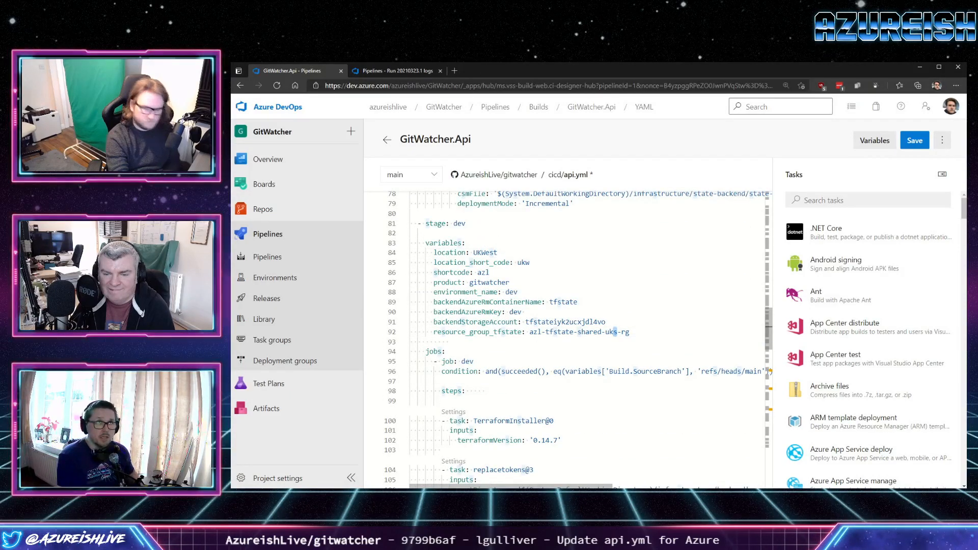
key("Delete")
type("w")
Check the backendStorageAccount value, switch to Visual Studio Code and open state-backend.azuredeploy.json from infrastructure/state-backend at its outputs section.
left_click_drag(606, 322, 525, 322)
scroll(526, 322, "up", 9)
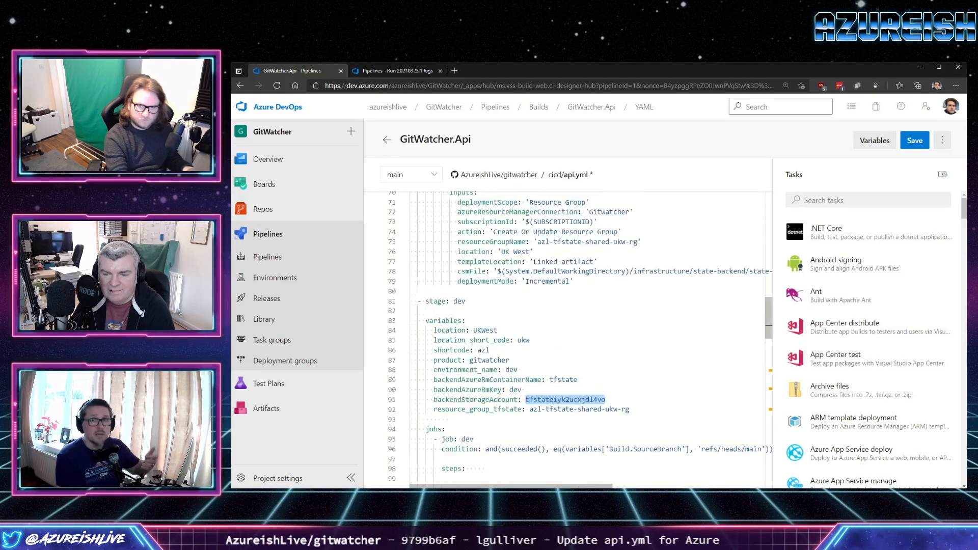
scroll(525, 322, "up", 2)
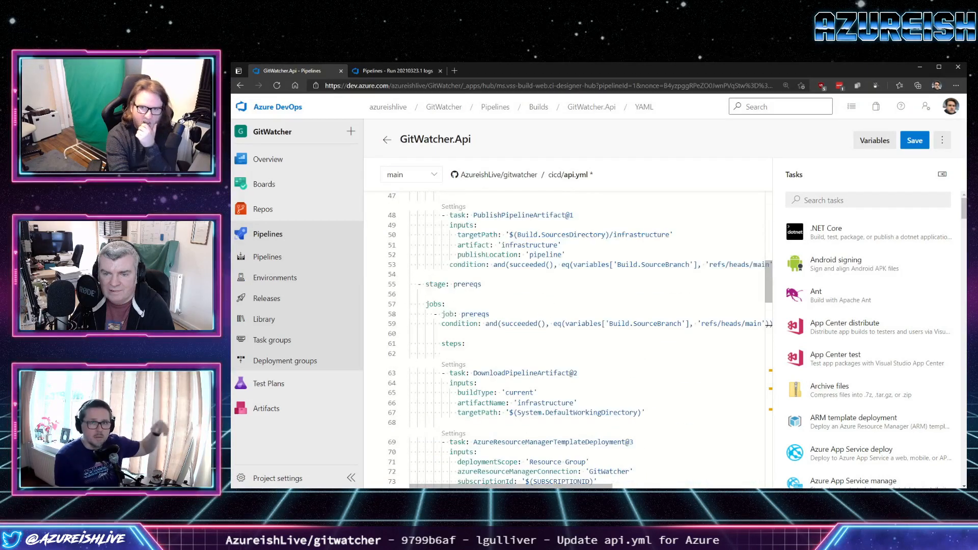
key("alt+Tab")
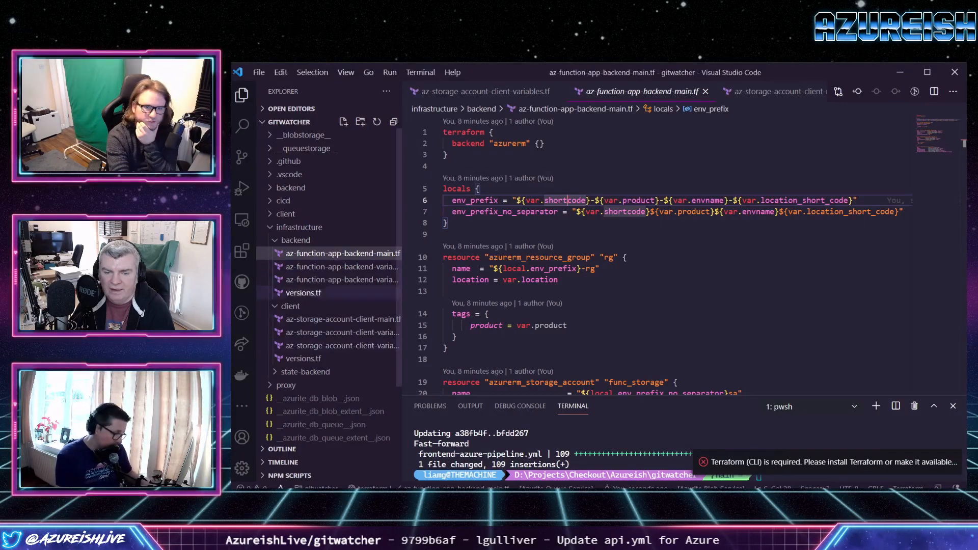
left_click(306, 372)
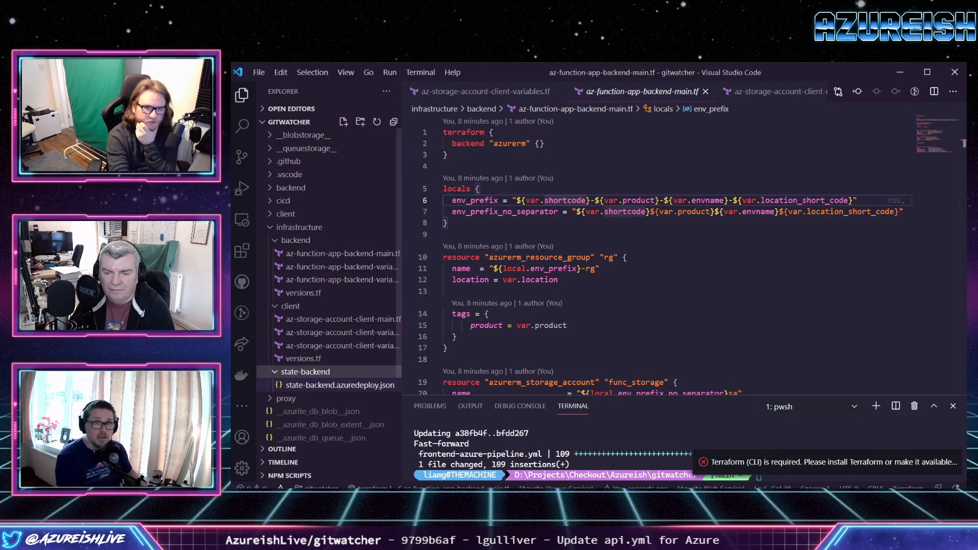
left_click(340, 385)
scroll(662, 254, "down", 10)
scroll(662, 230, "up", 5)
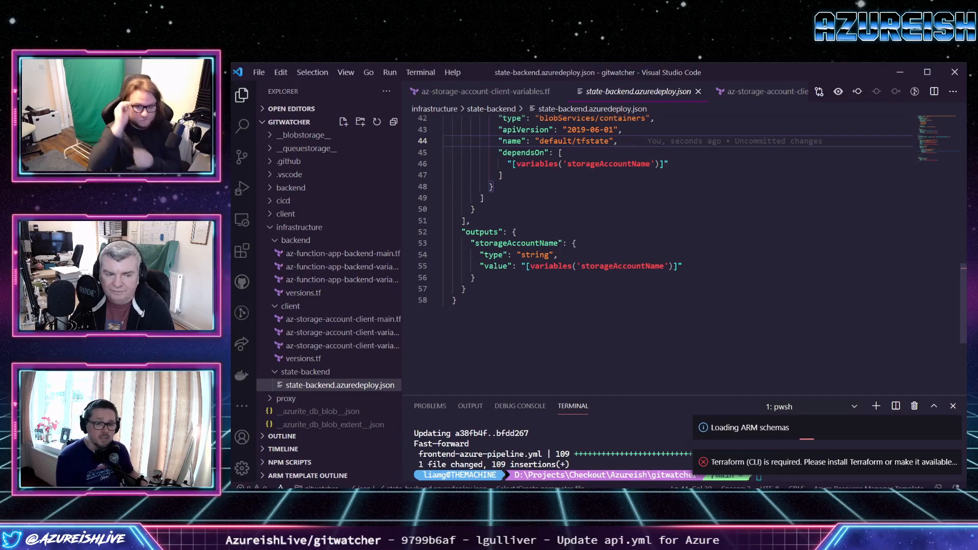
Rename the template's storageAccountName output to tfStorageAccountName and dismiss the Terraform CLI notification.
left_click(476, 243)
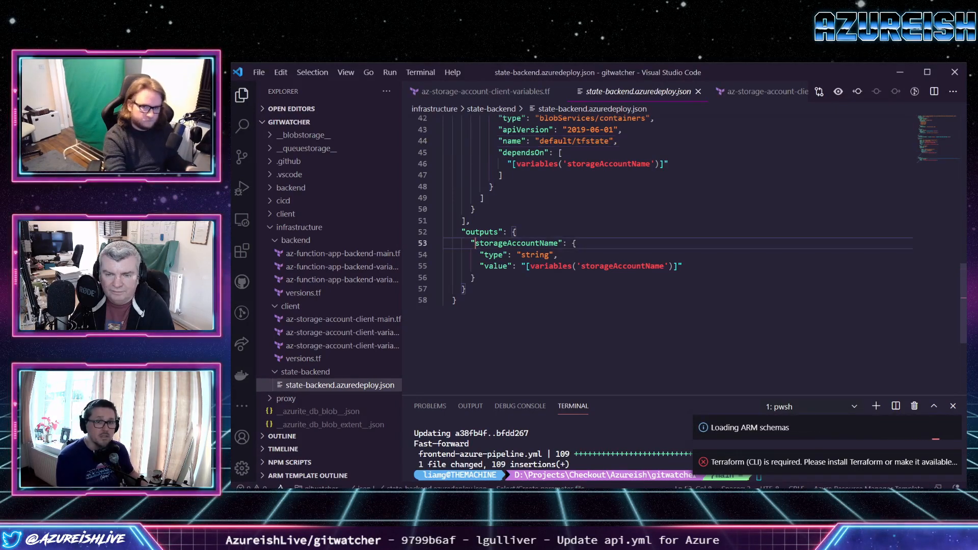
type("tf")
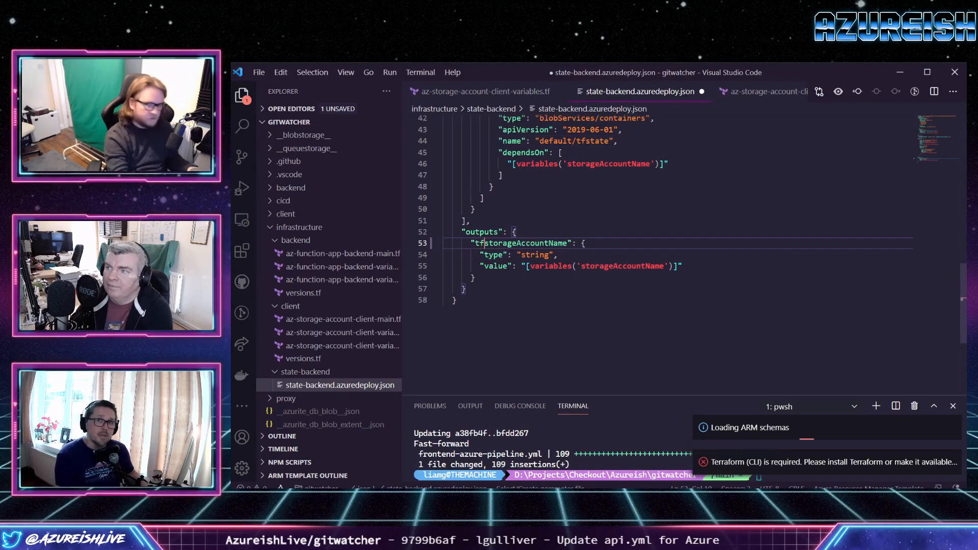
key("Delete")
type("S")
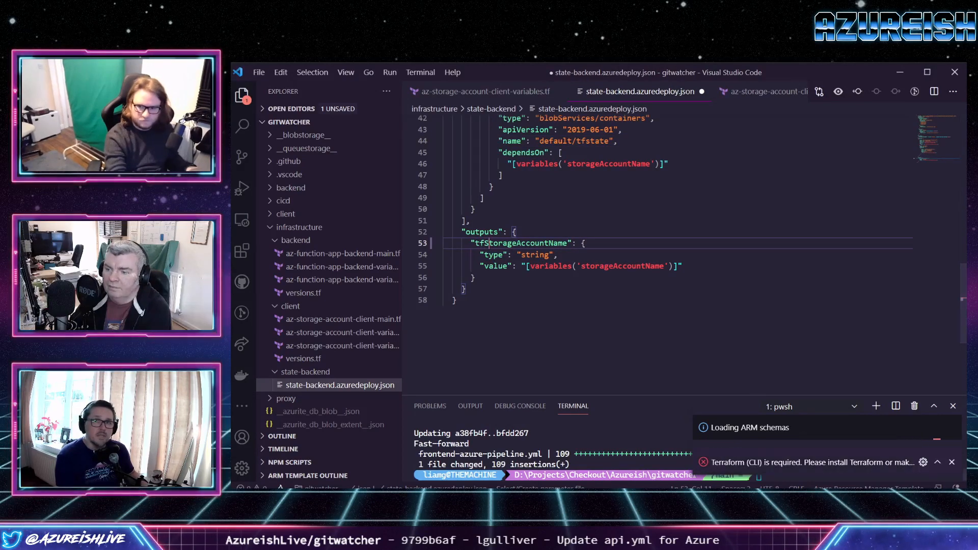
left_click(952, 462)
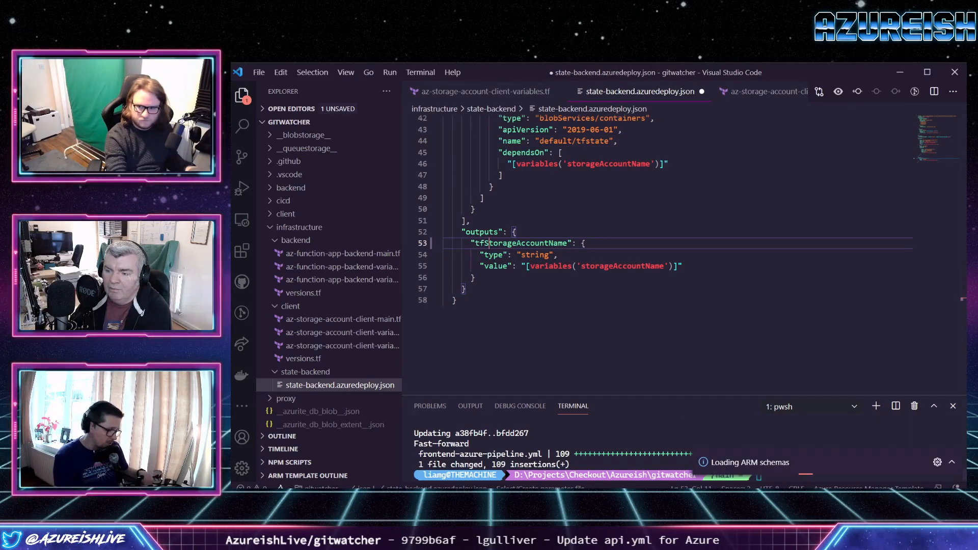
Pull the latest remote changes into the local gitwatcher repository and save state-backend.azuredeploy.json.
left_click(759, 477)
type("git pull")
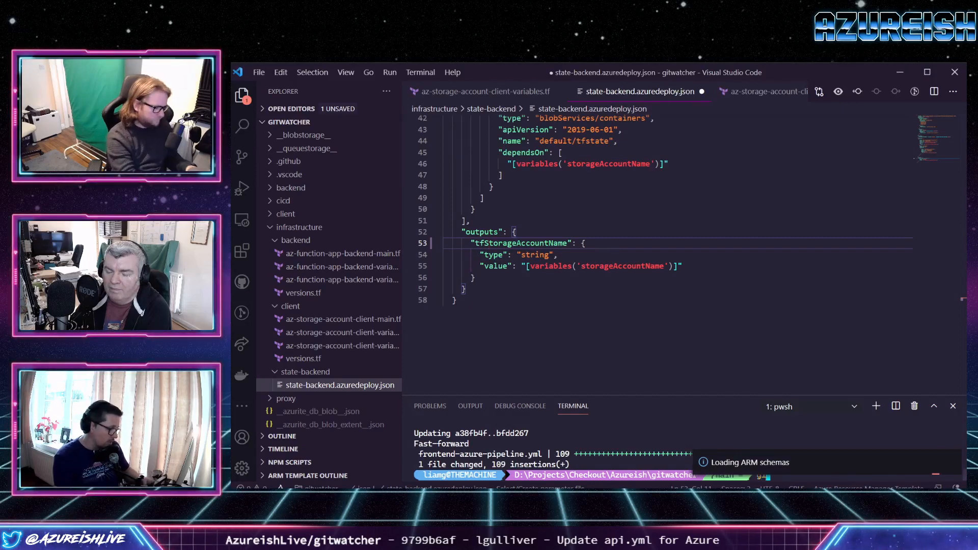
key("Return")
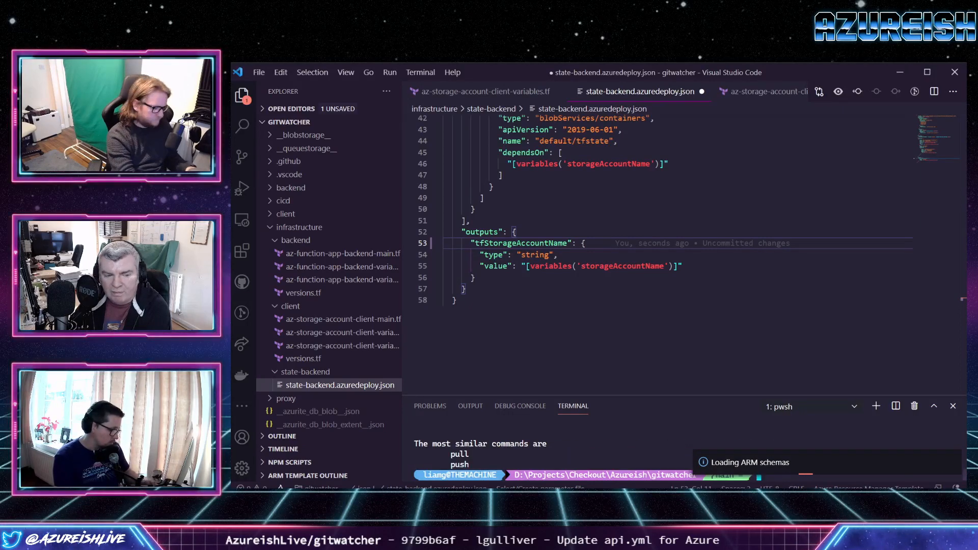
type("git pull")
key("Return")
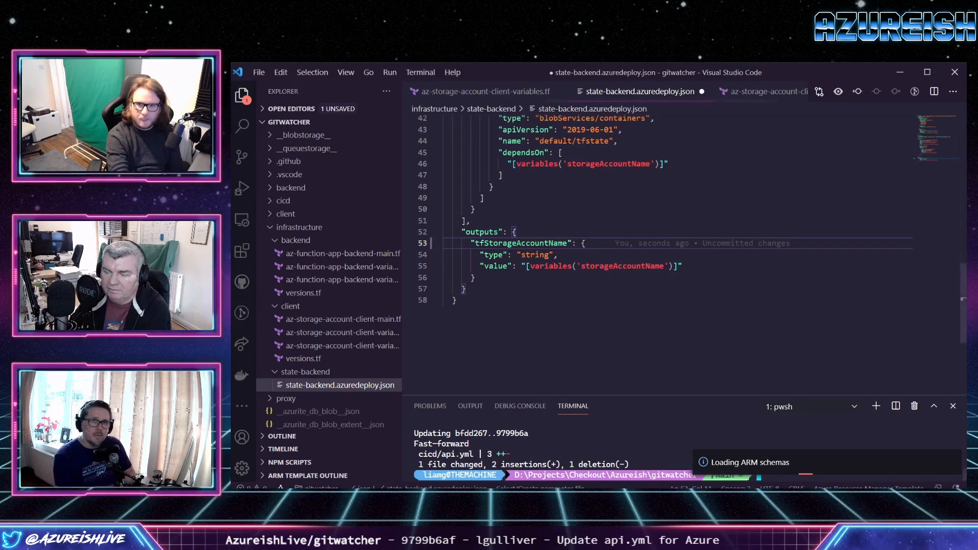
left_click(517, 232)
key("ctrl+s")
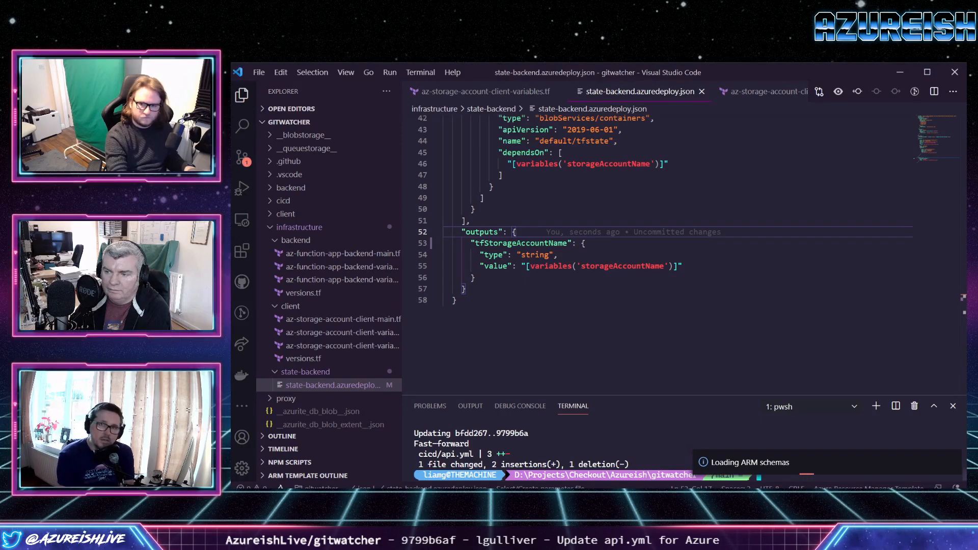
Stage all local changes in the terminal with git add.
key("ctrl+grave")
type("git add .")
key("ctrl+c")
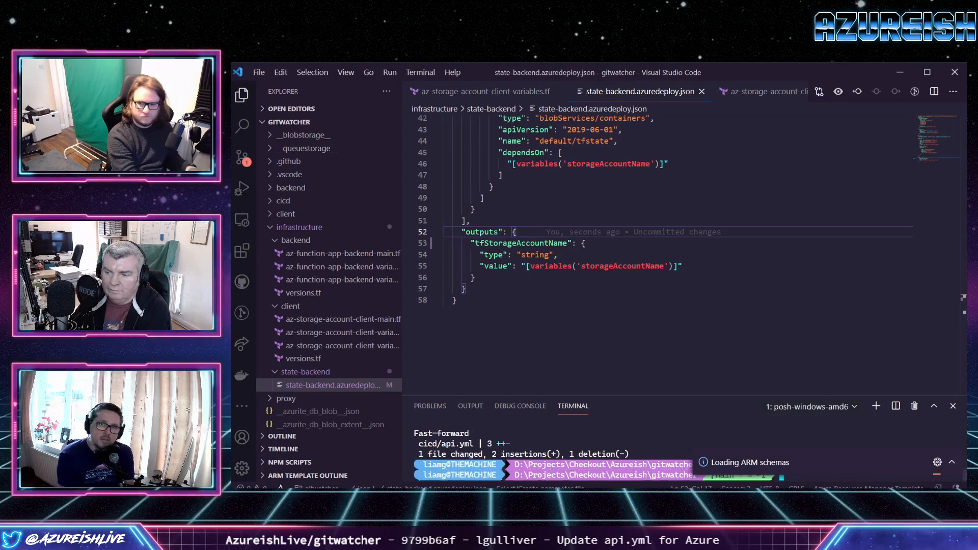
left_click(951, 462)
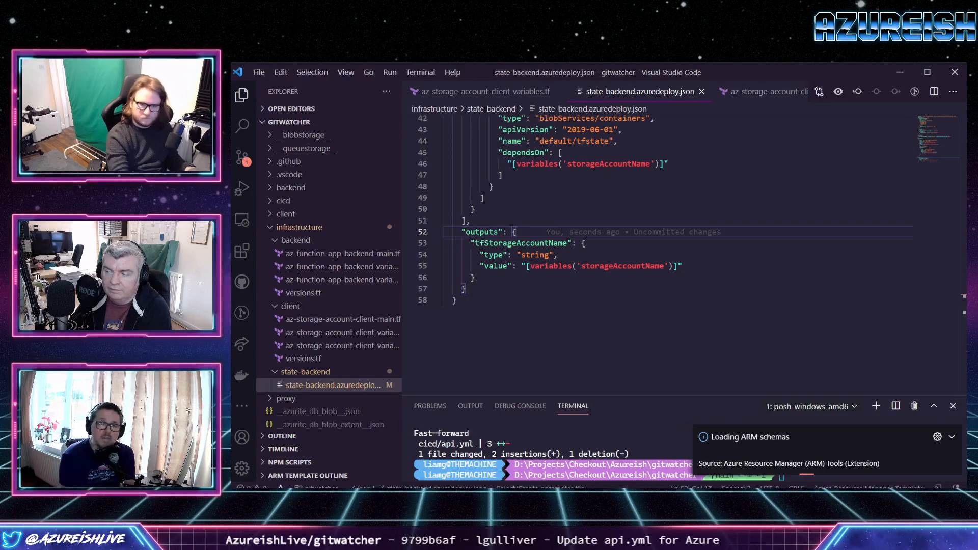
type("git commit")
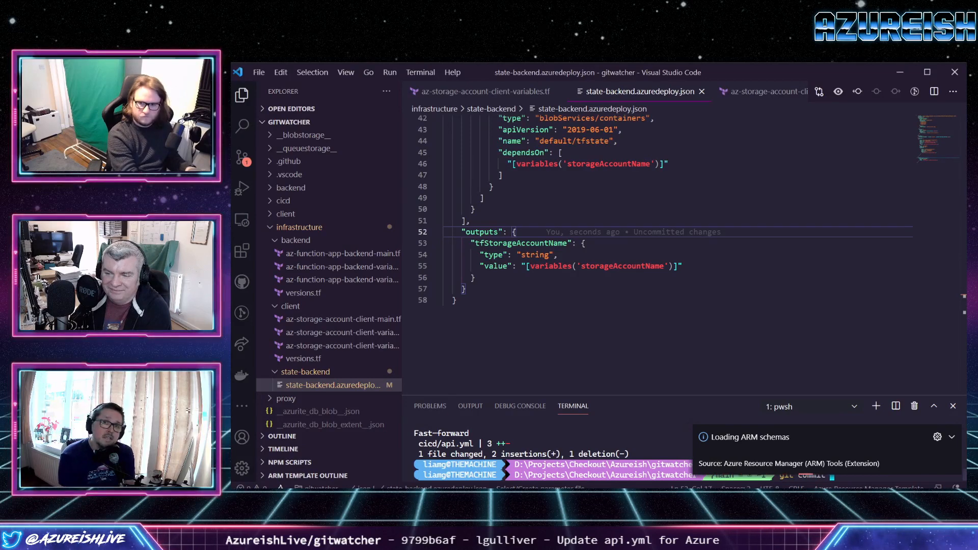
key("BackSpace")
key("BackSpace")
key("BackSpace")
key("BackSpace")
key("BackSpace")
key("BackSpace")
type("add .")
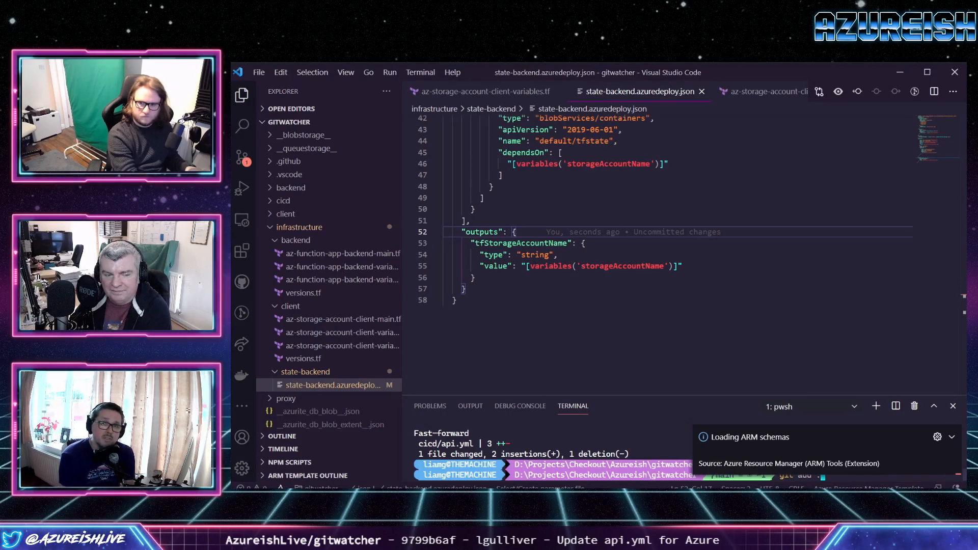
key("Return")
Commit the staged change with the message "update output name for tfstate" and push it to the remote main branch.
type("git")
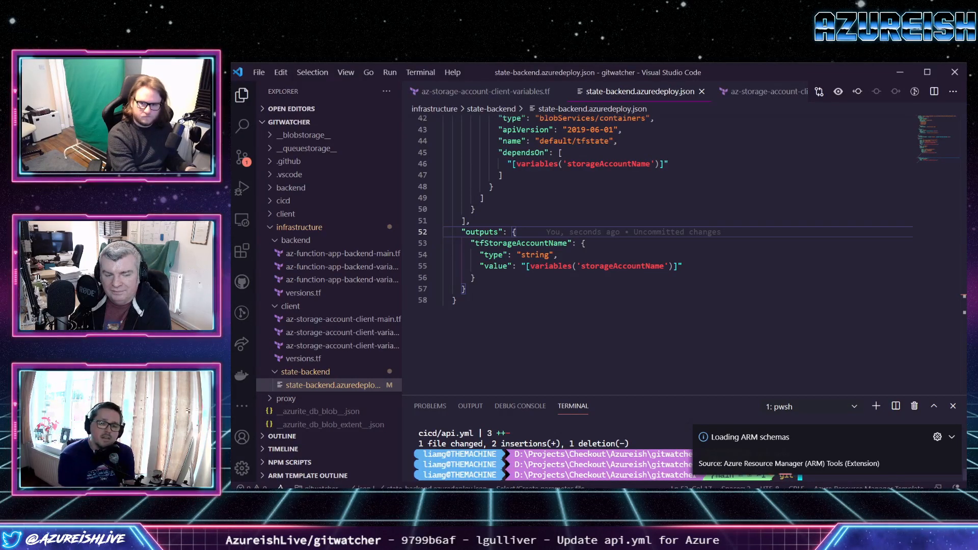
type(" commit -m \"up")
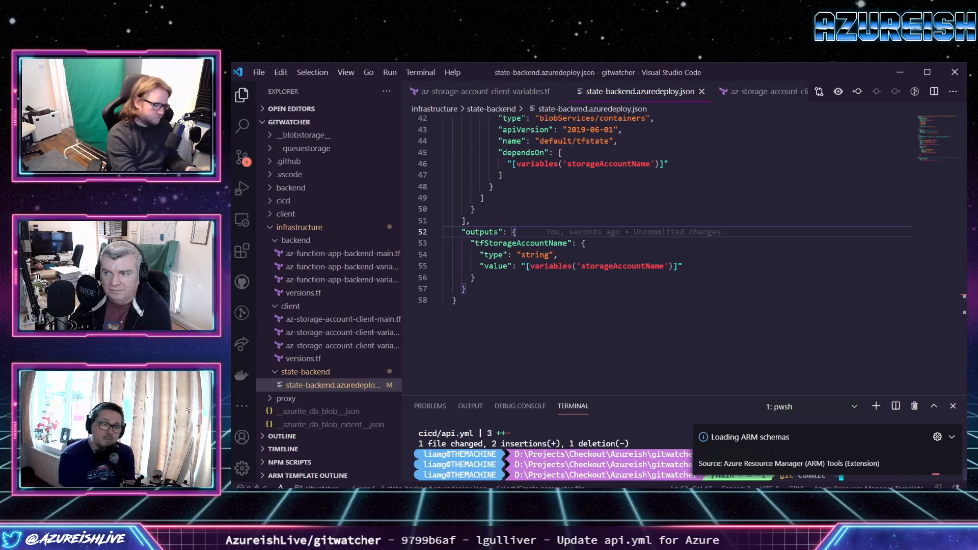
type("date output")
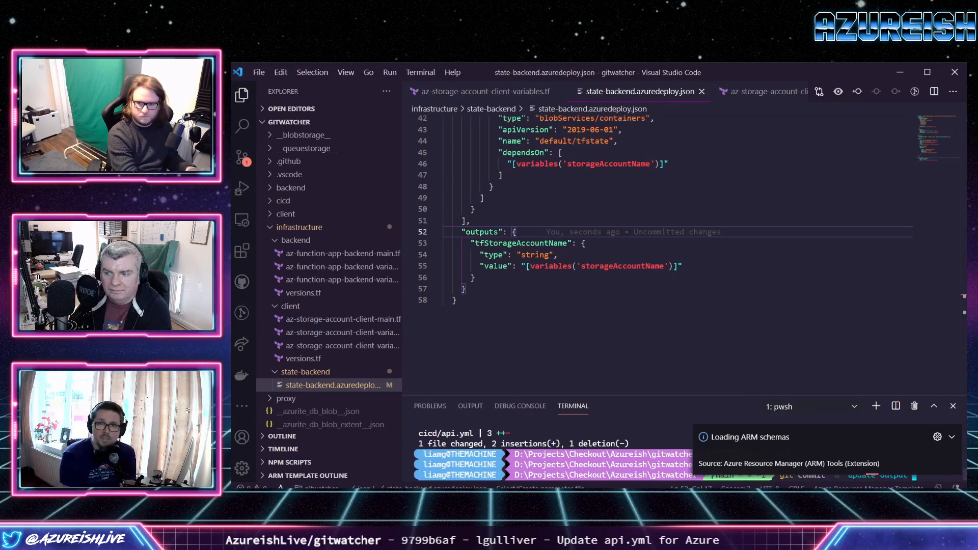
key("Return")
type("tfd")
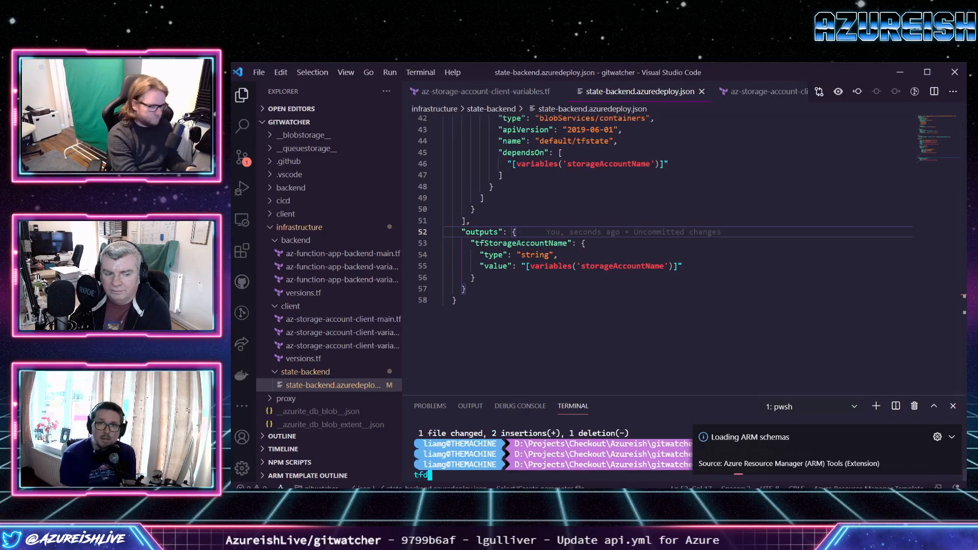
key("BackSpace")
type("state\"")
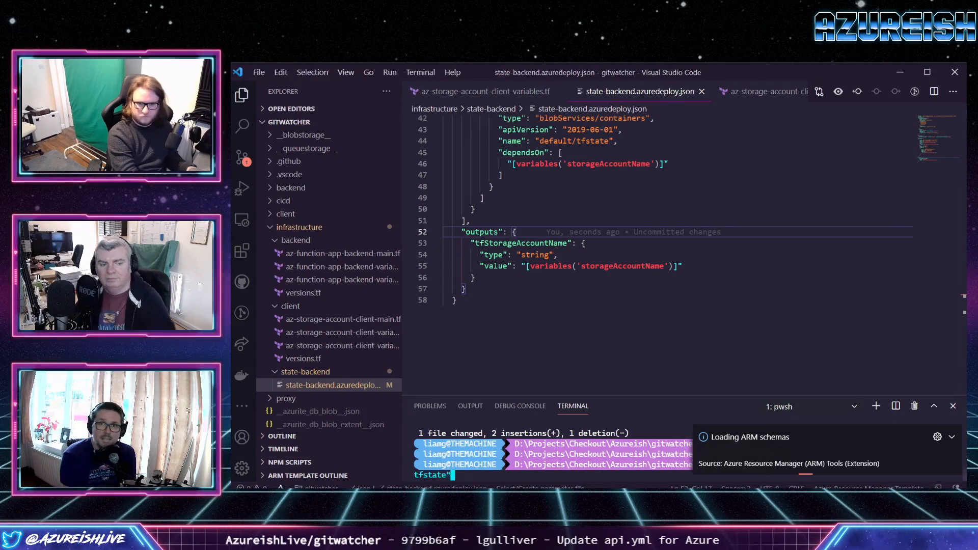
key("Return")
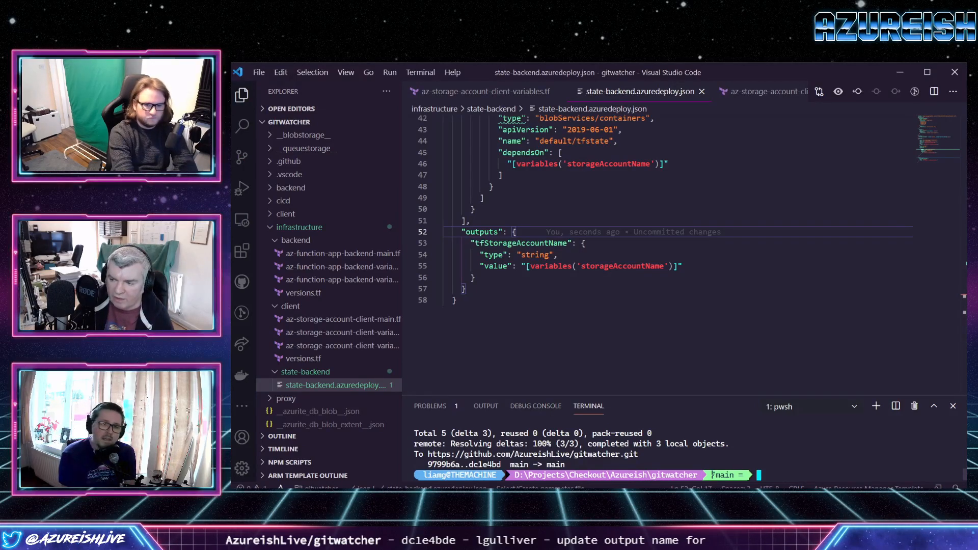
Switch to Azure DevOps in the browser and review the build, prereqs and dev stages of GitWatcher.Api's api.yml around the ARM template deployment task.
mouse_move(405, 496)
left_click(359, 460)
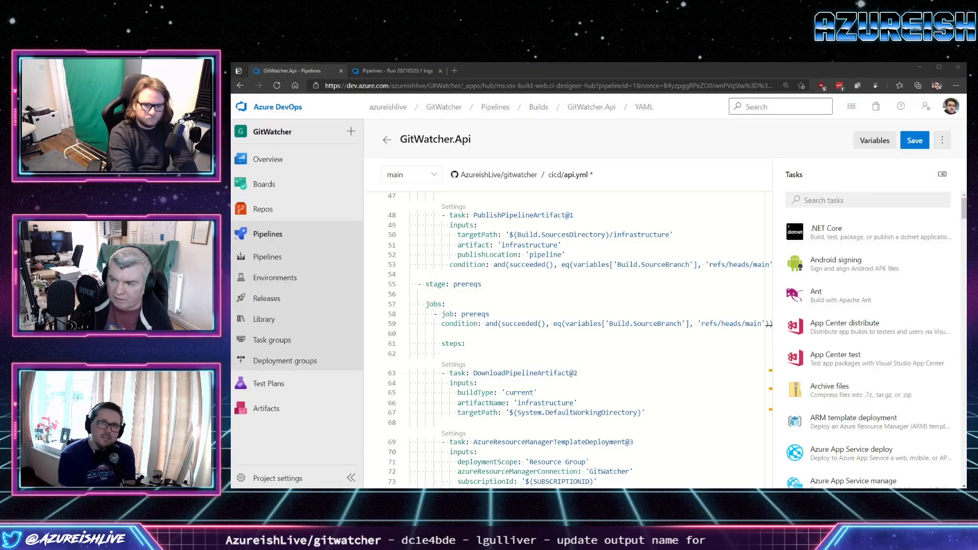
scroll(566, 339, "down", 3)
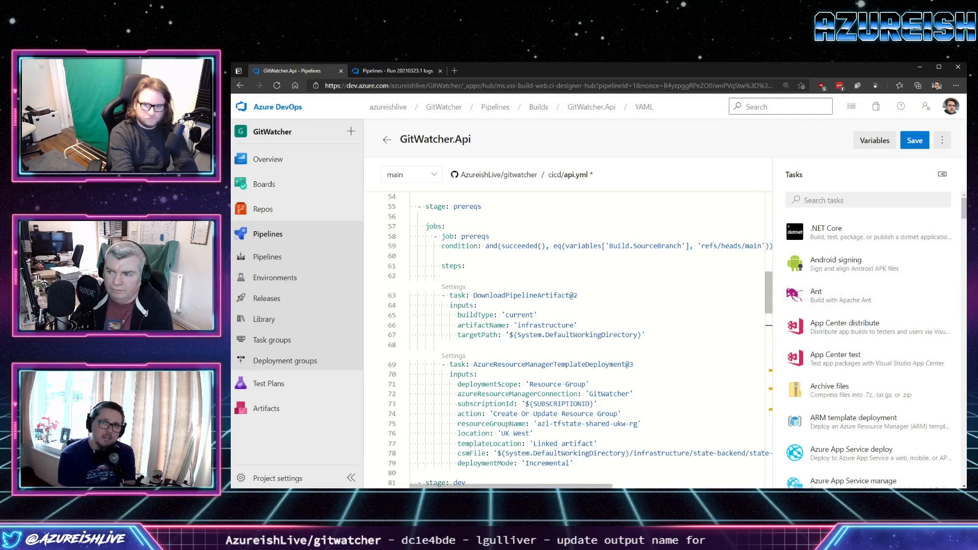
scroll(565, 339, "up", 15)
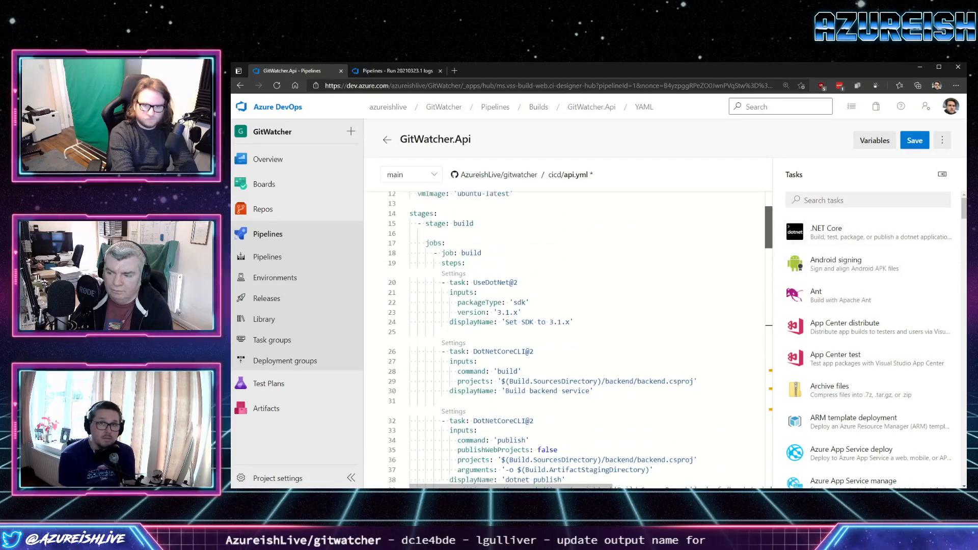
scroll(565, 339, "down", 5)
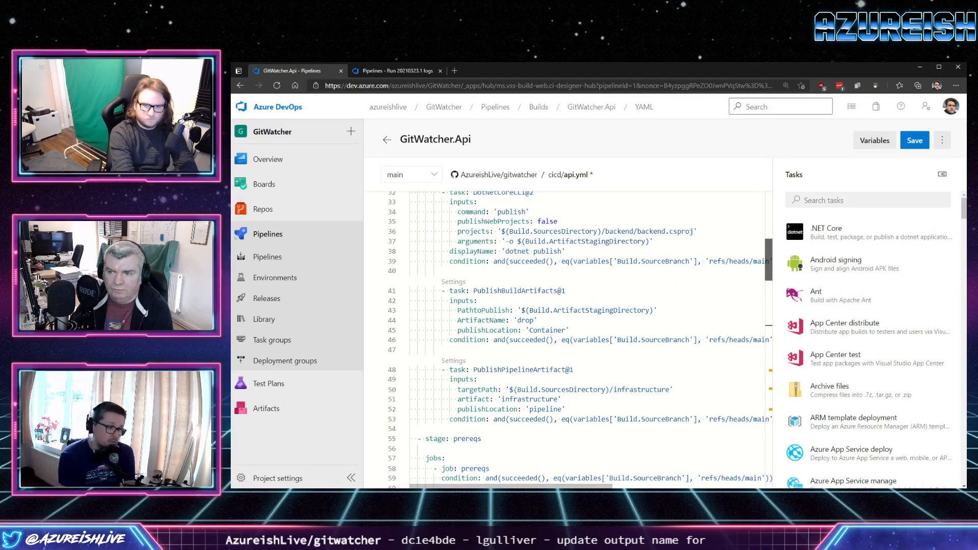
scroll(575, 340, "up", 8)
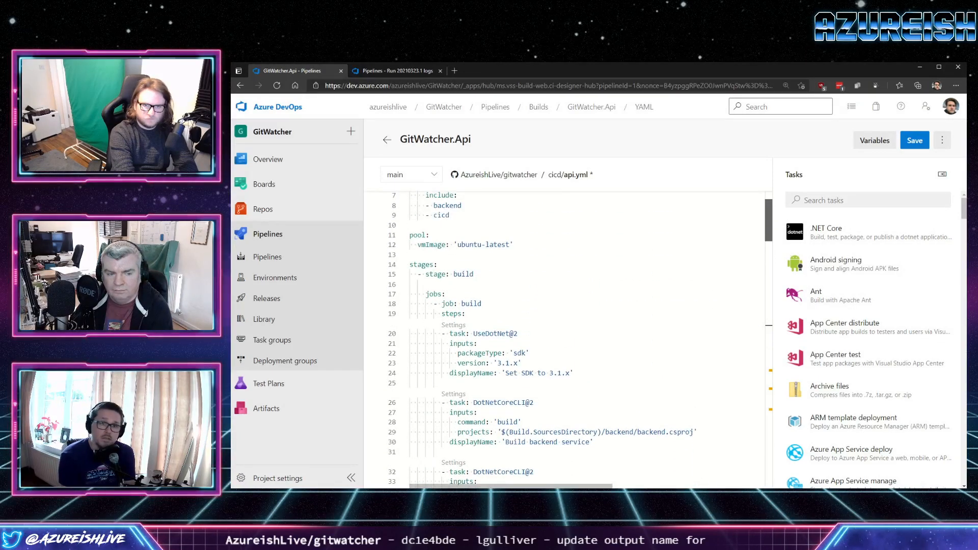
scroll(576, 339, "down", 10)
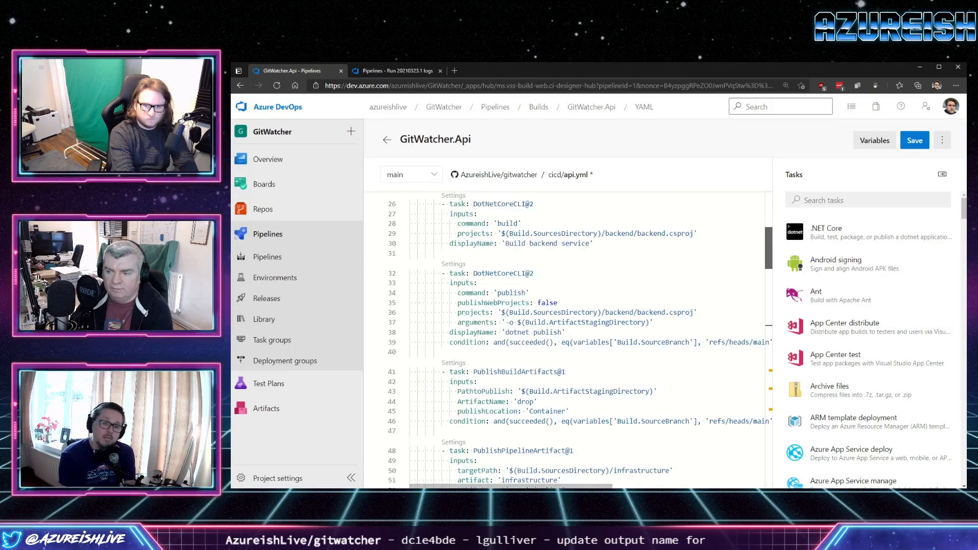
scroll(575, 340, "down", 1)
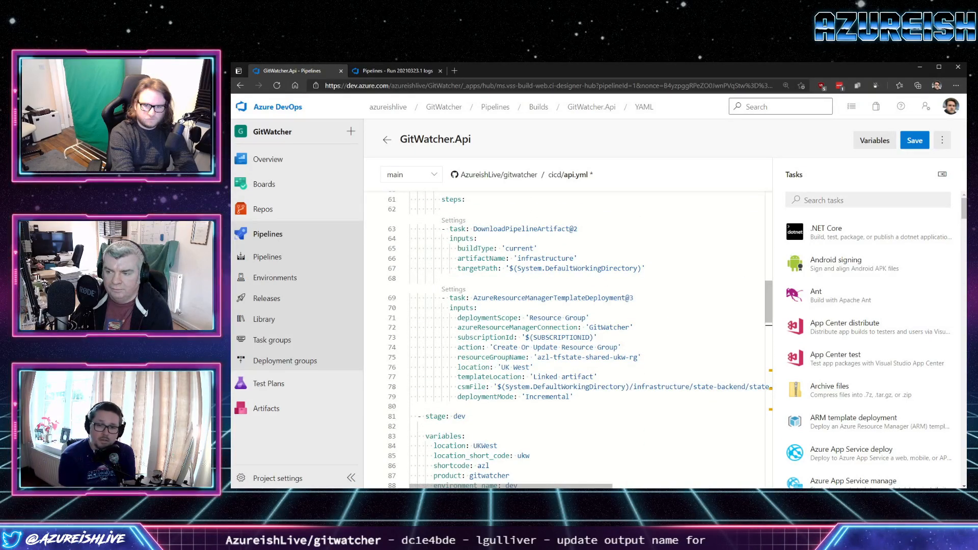
left_click(575, 397)
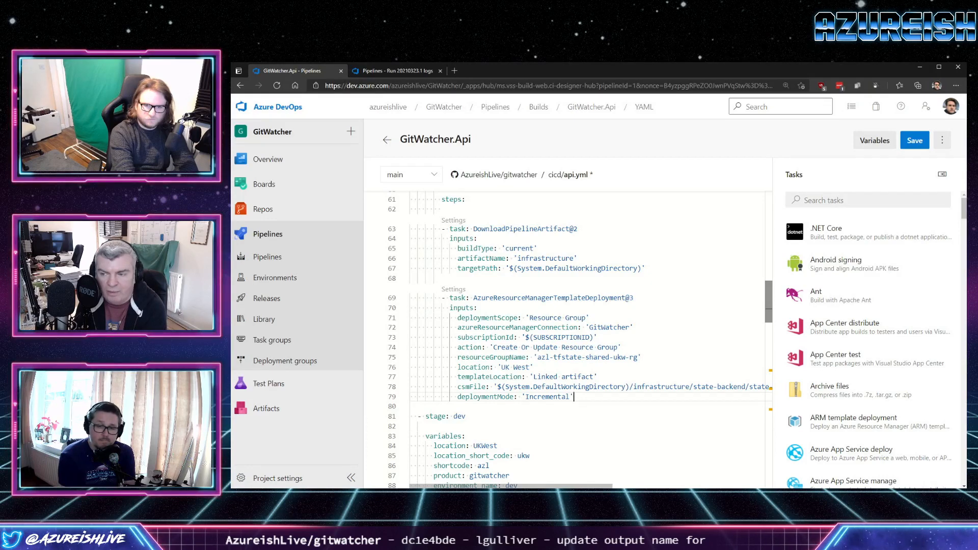
scroll(576, 340, "up", 1)
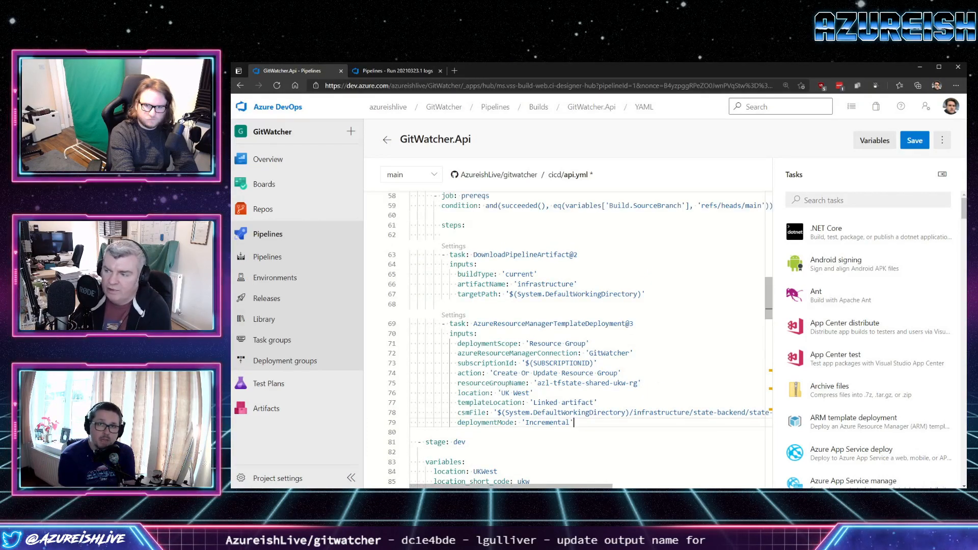
scroll(580, 340, "up", 3)
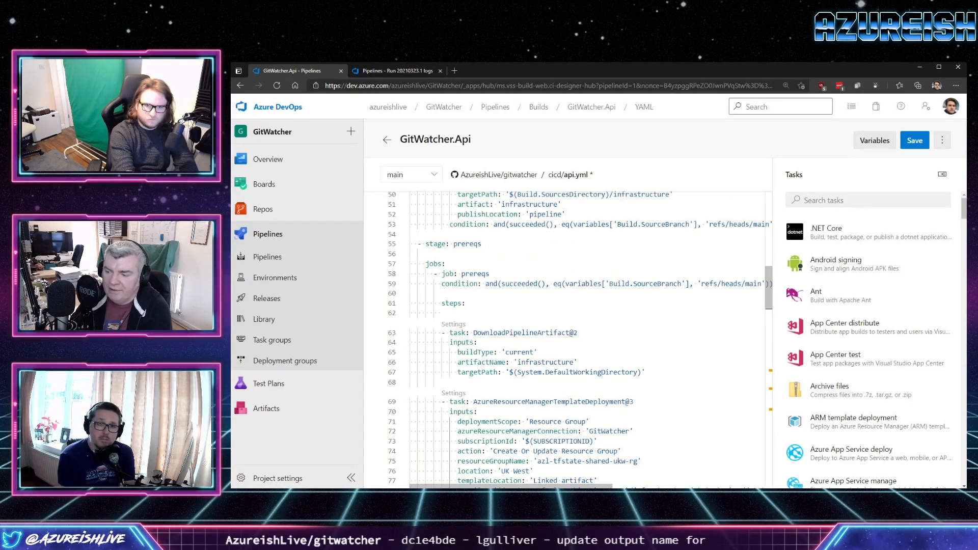
scroll(581, 340, "up", 5)
scroll(580, 340, "down", 6)
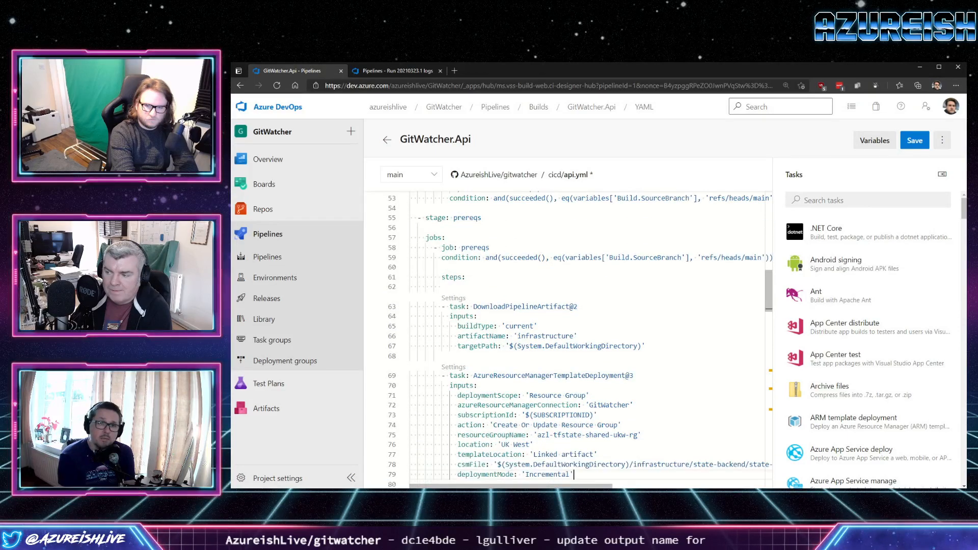
scroll(581, 339, "down", 2)
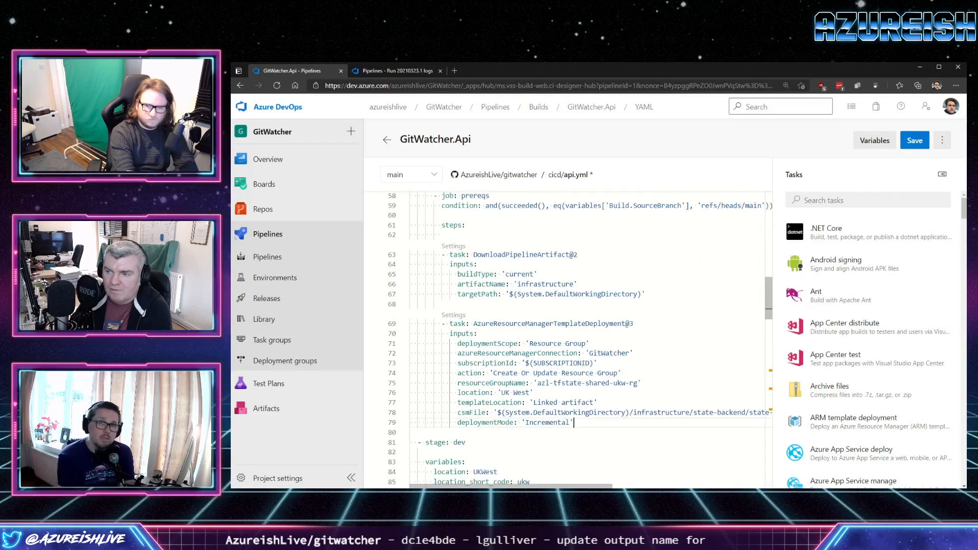
Search the pipeline's task list for "arm outpu" and clear the search.
left_click(856, 200)
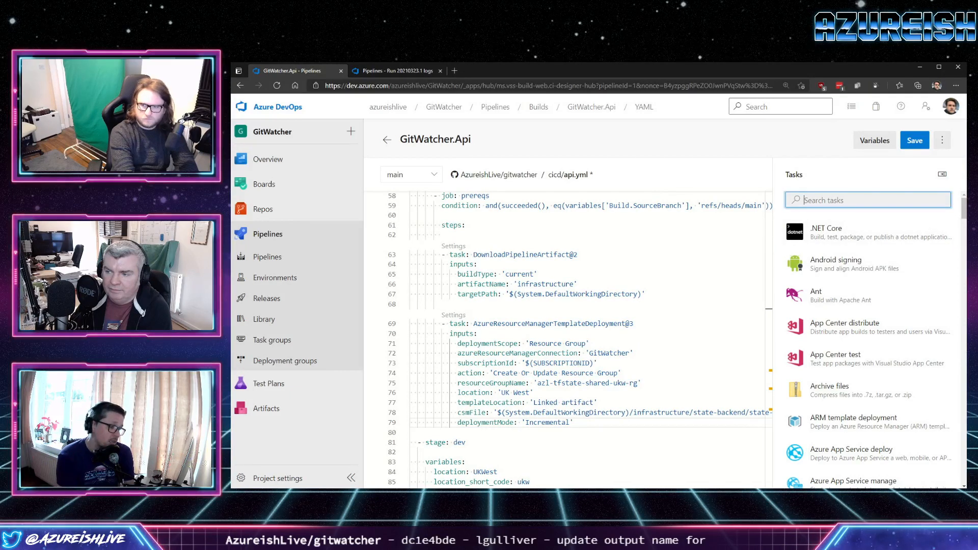
type("arm out")
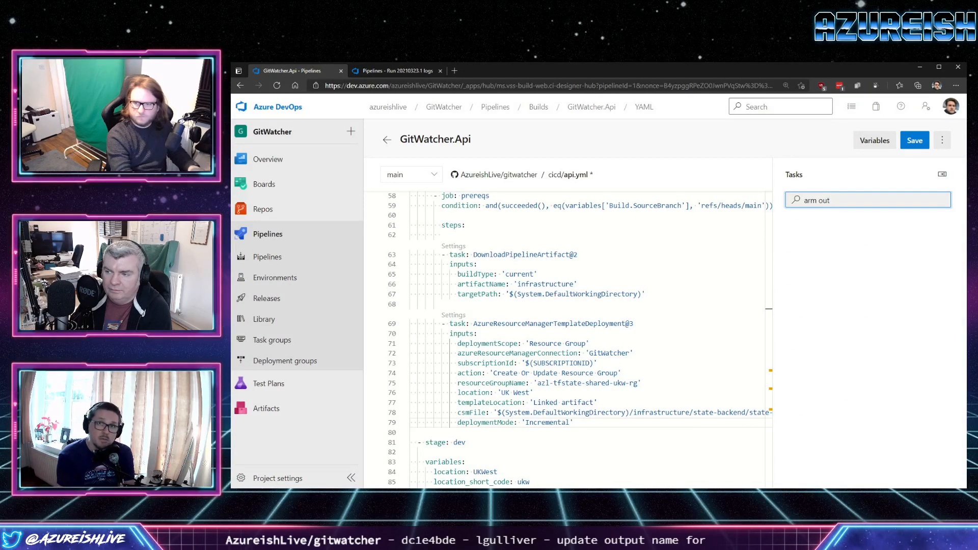
type("pu")
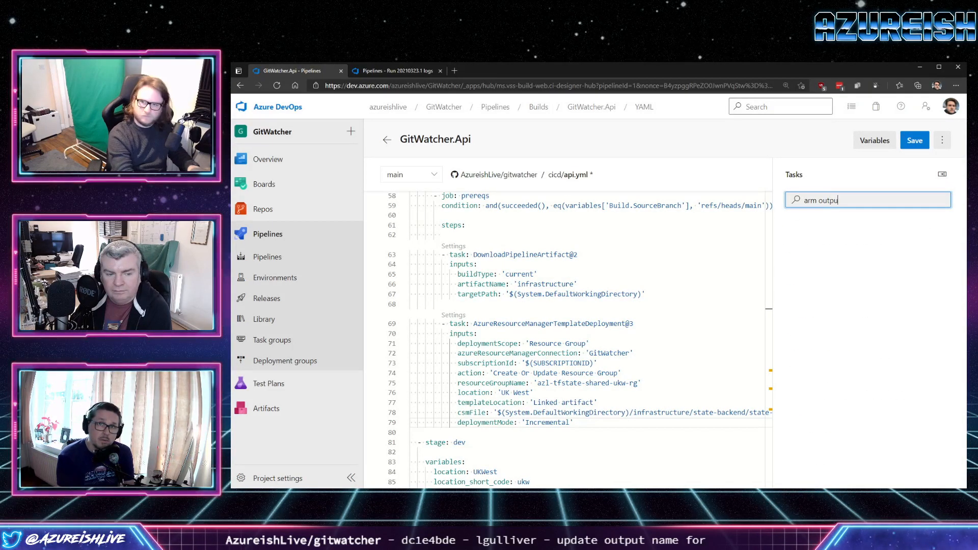
key("ctrl+a")
key("BackSpace")
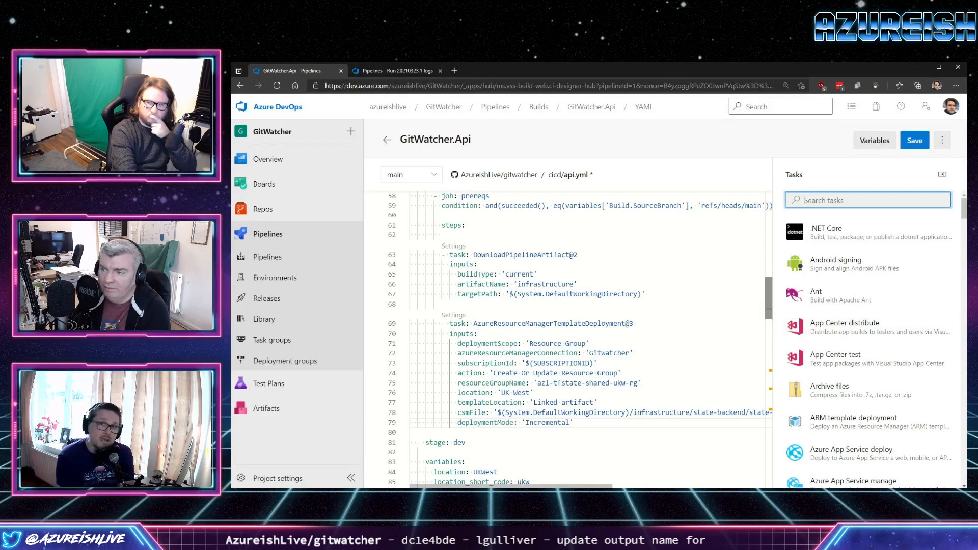
Open the Visual Studio Marketplace page of Azure DevOps extensions from the pipeline editor.
scroll(581, 339, "down", 1)
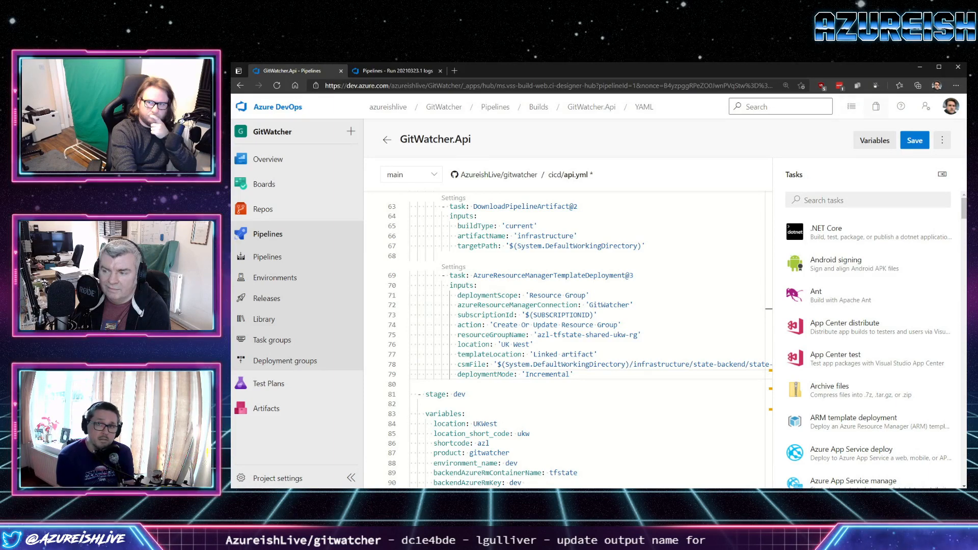
right_click(877, 106)
key("Escape")
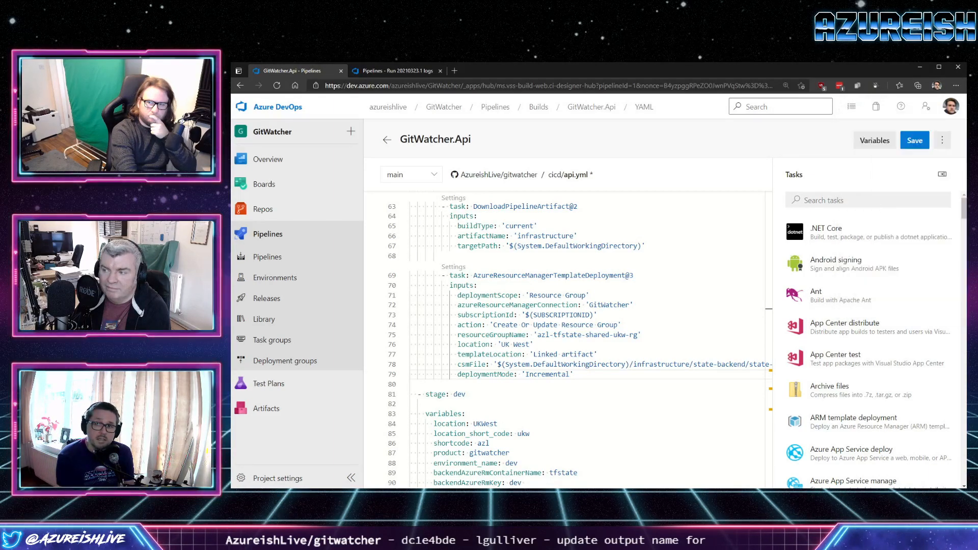
left_click(876, 106)
left_click(827, 132)
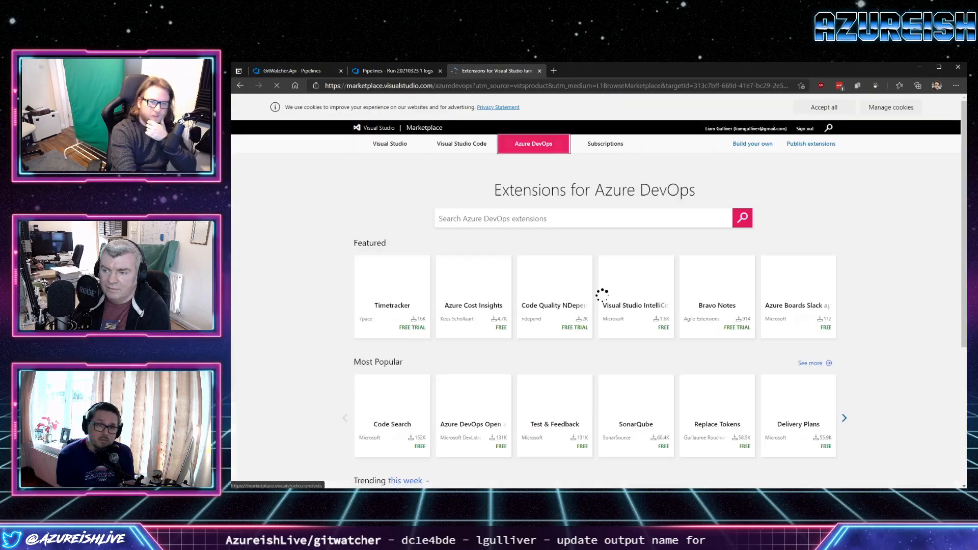
Search the Azure DevOps extensions for "arm outputs" and open the ARM Outputs extension.
type("arm o")
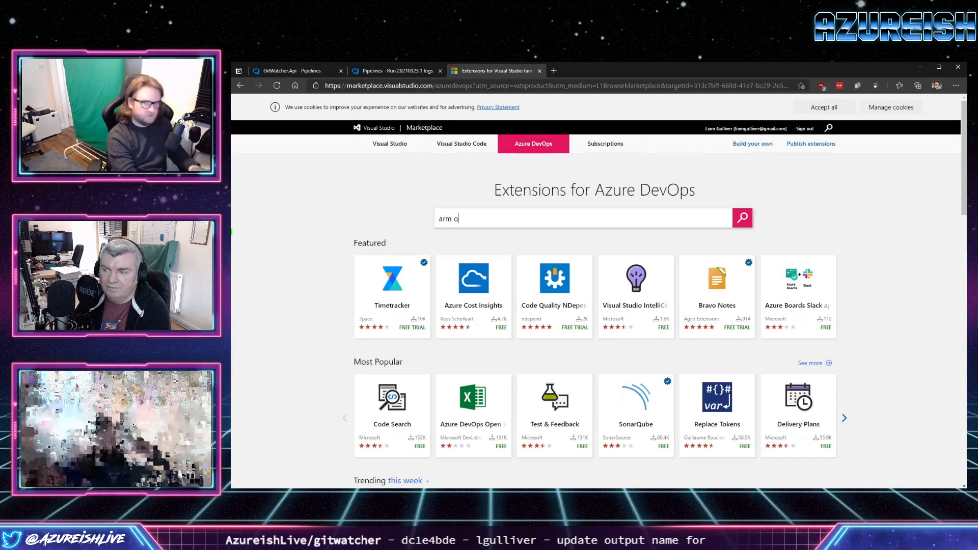
type("utputs")
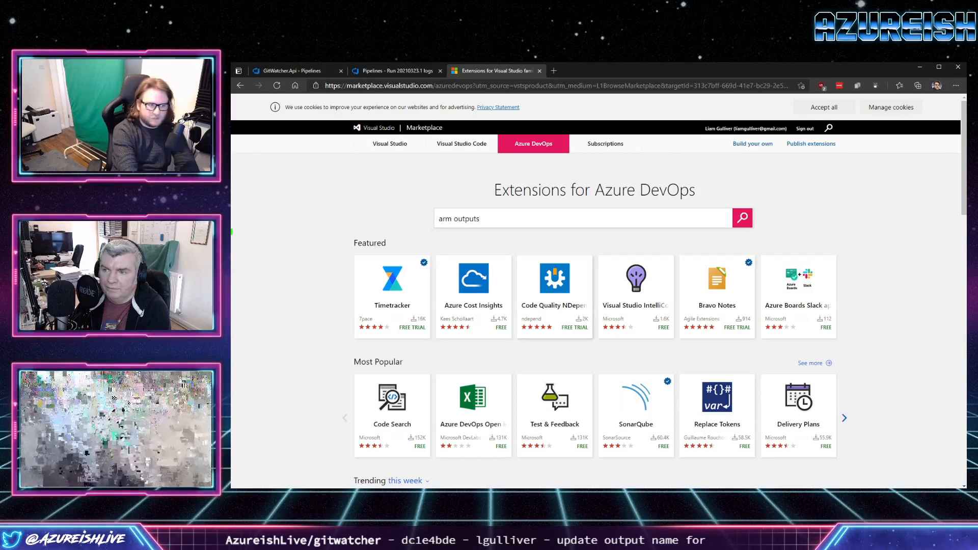
key("Return")
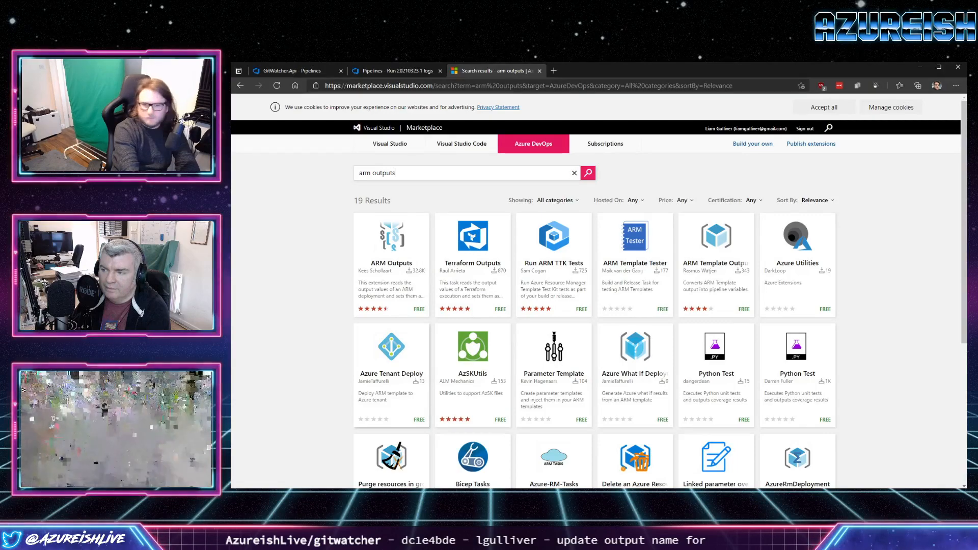
scroll(598, 295, "down", 1)
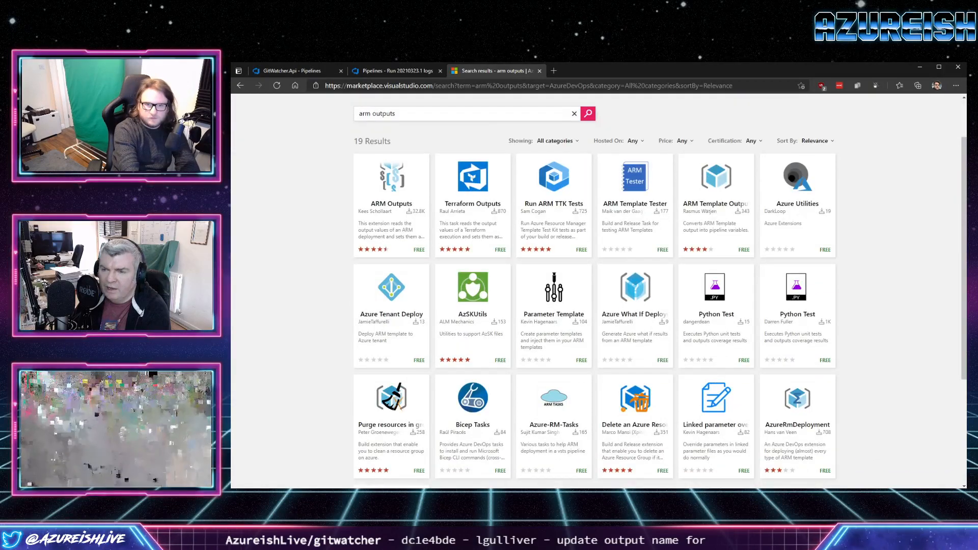
left_click(387, 211)
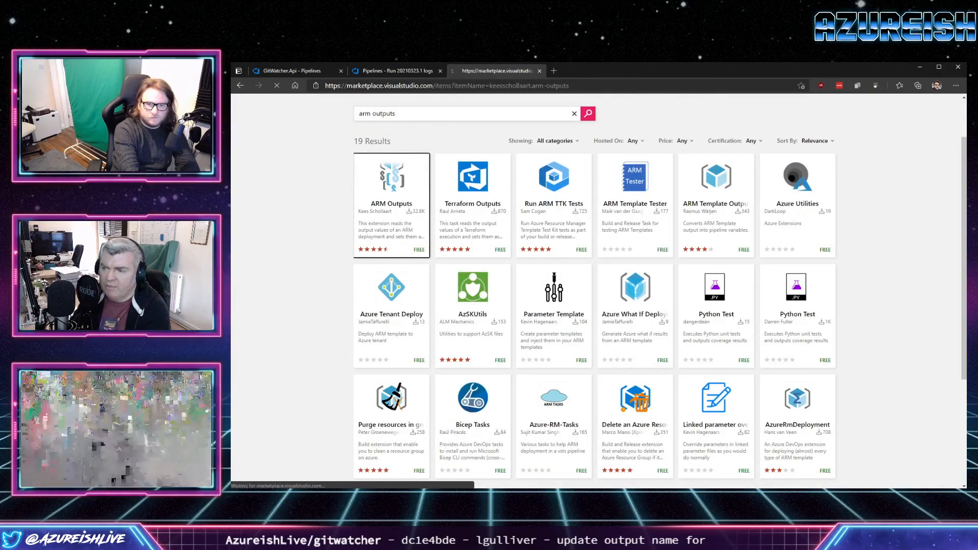
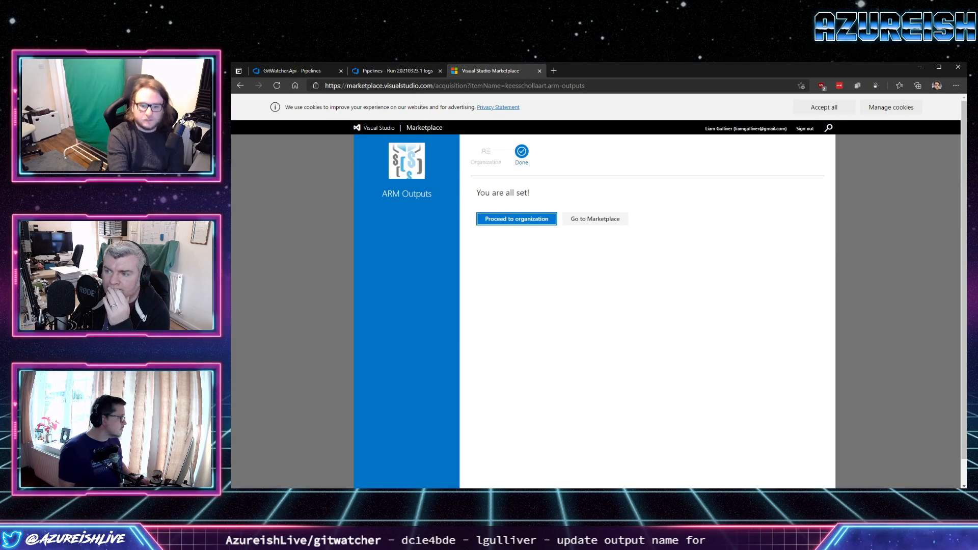
Switch to Visual Studio Code and highlight the tfStorageAccountName output in state-backend.azuredeploy.json.
mouse_move(465, 496)
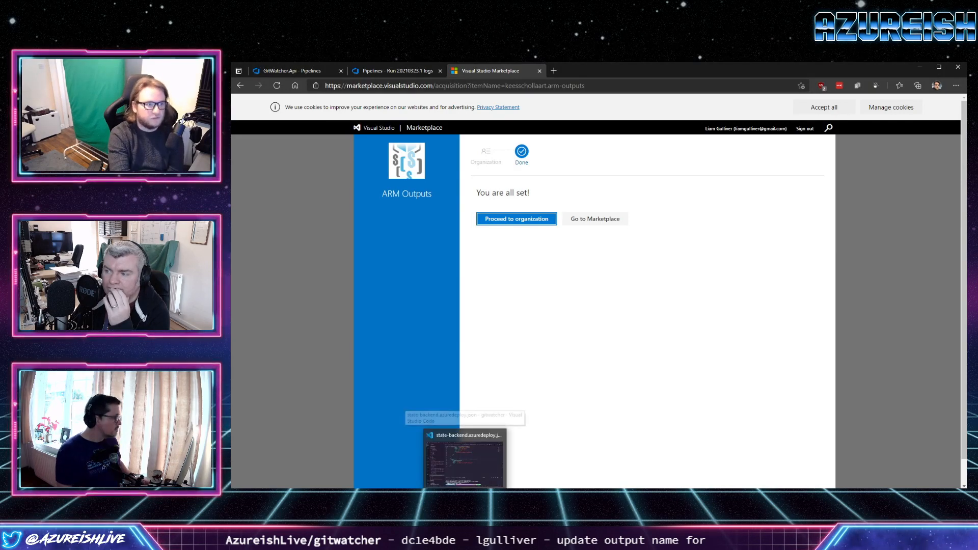
left_click(465, 496)
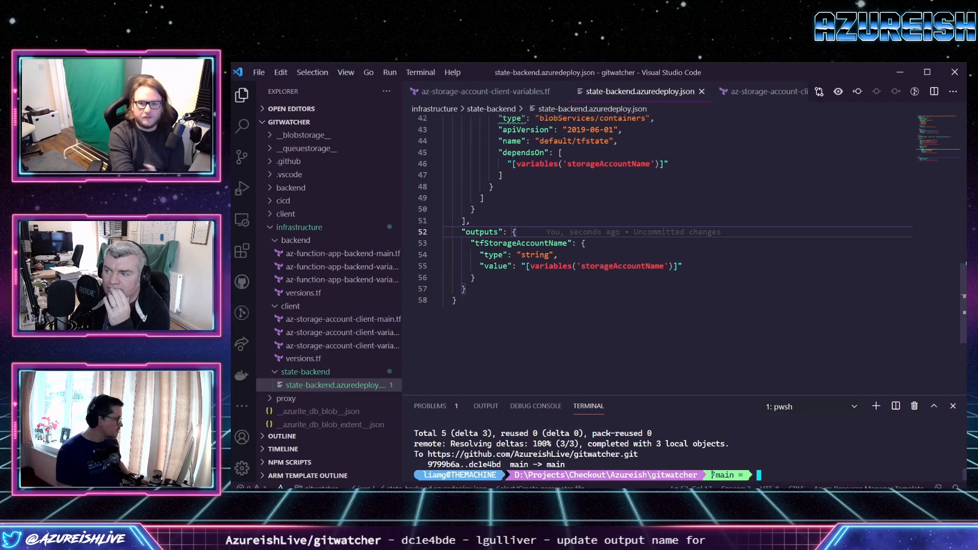
double_click(502, 243)
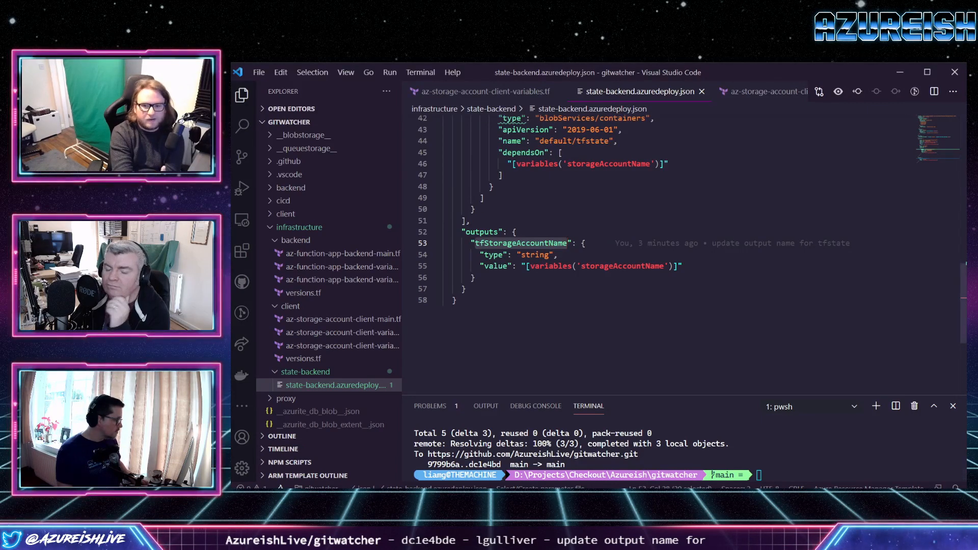
Return to the browser, close the Marketplace page and view the prereqs job's AzureResourceManagerTemplateDeployment log in run #20210323.1.
mouse_move(406, 488)
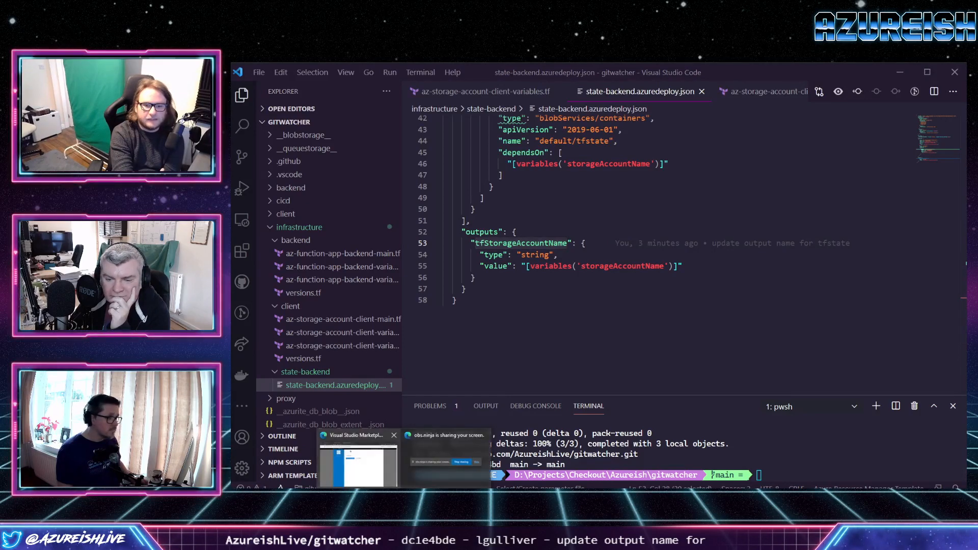
left_click(359, 465)
left_click(540, 70)
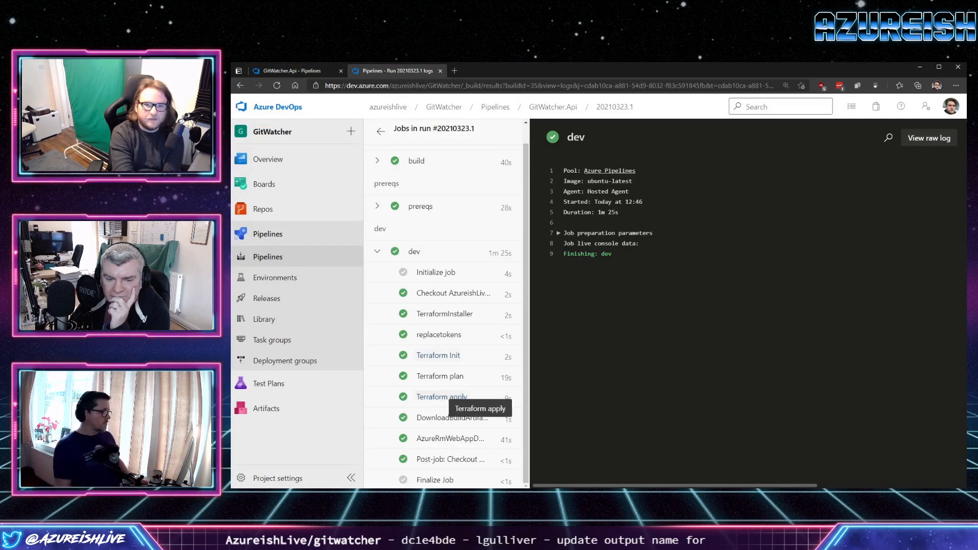
scroll(459, 397, "up", 1)
left_click(378, 247)
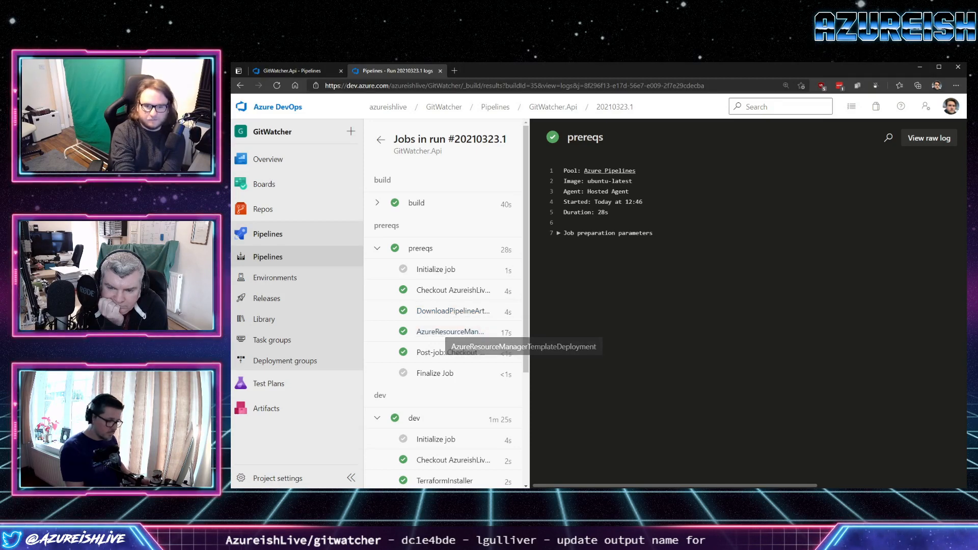
left_click(451, 331)
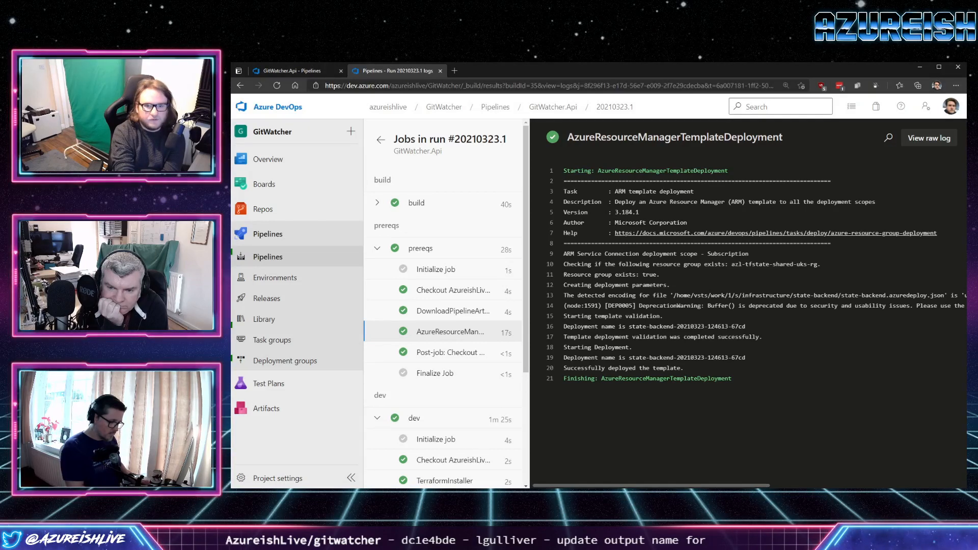
Switch to Visual Studio Code and review state-backend.azuredeploy.json, checking the storageAccountName variable, the tfstate container and the outputs section.
key("alt+Tab")
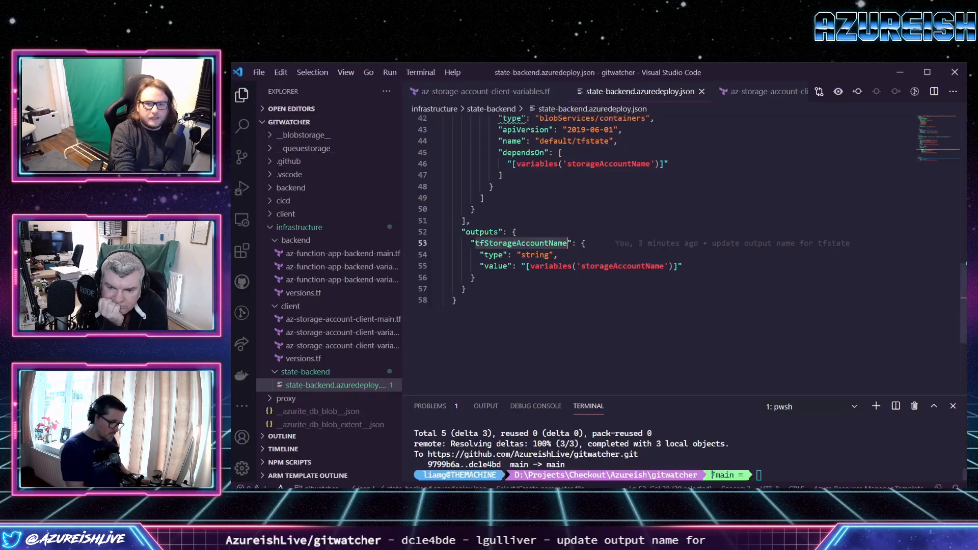
scroll(687, 254, "up", 2)
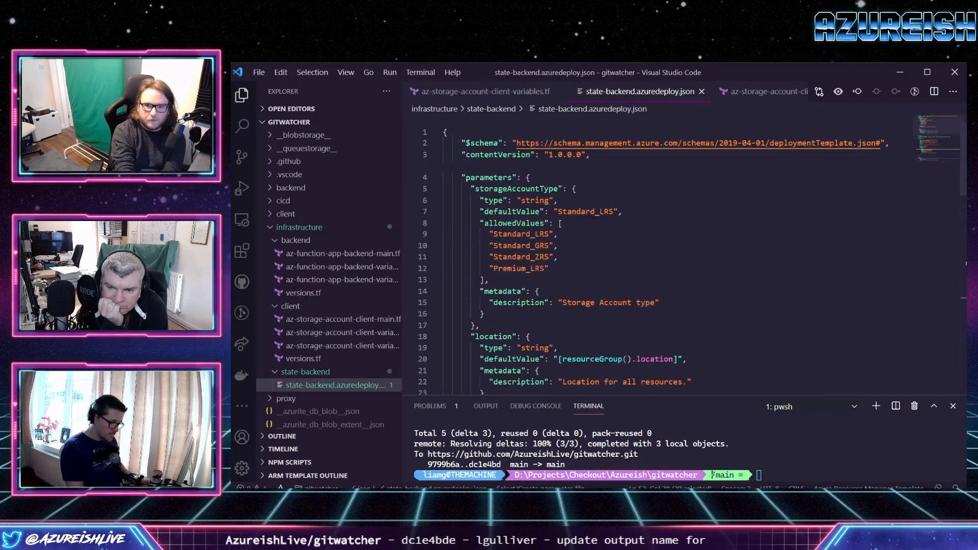
scroll(688, 255, "down", 4)
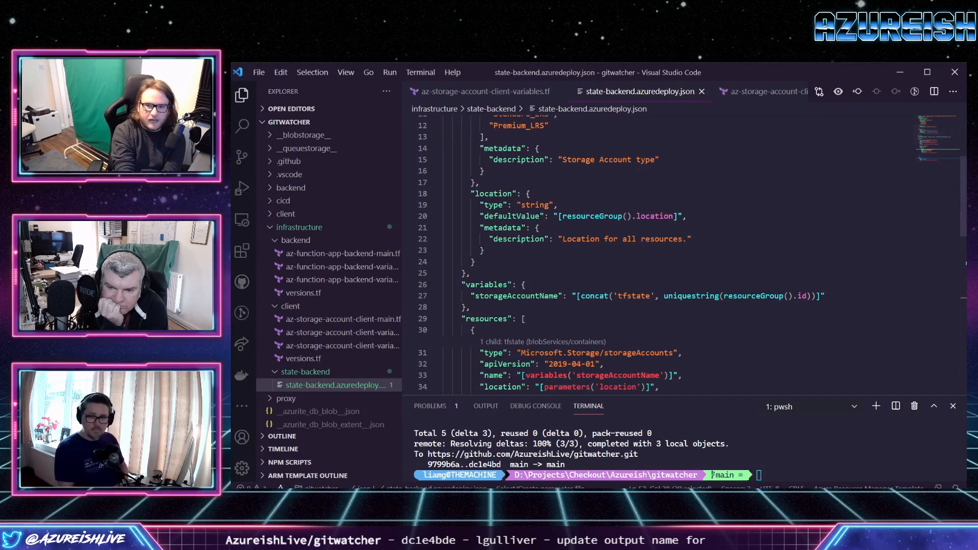
double_click(635, 296)
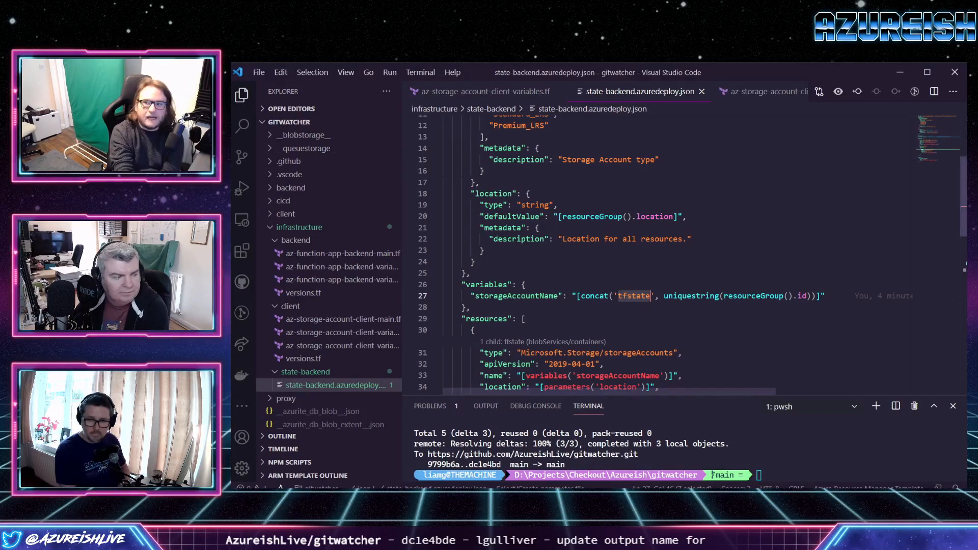
scroll(688, 254, "down", 4)
scroll(688, 254, "down", 3)
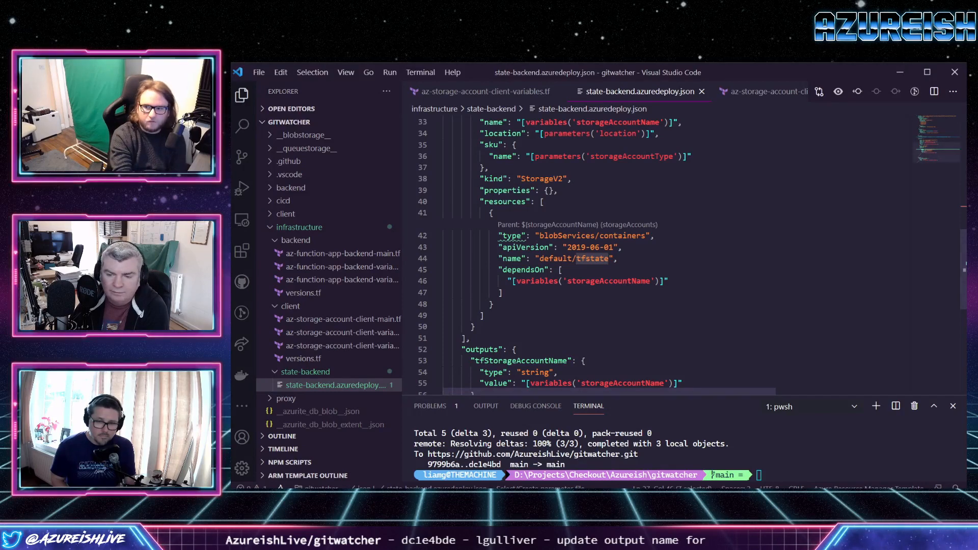
scroll(663, 255, "down", 5)
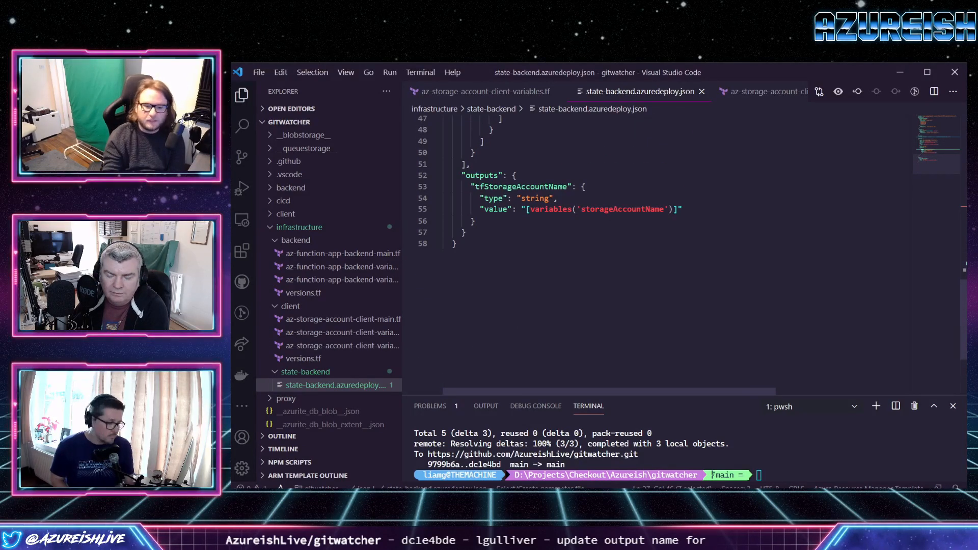
Switch back to the GitWatcher.Api pipeline editor in the browser and reload it, discarding the unsaved api.yml edits.
left_click(404, 497)
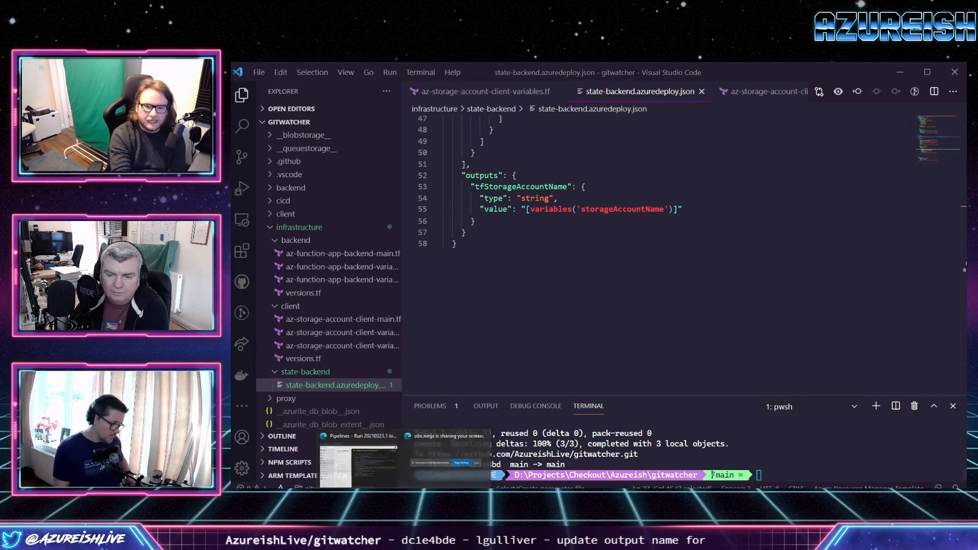
left_click(358, 461)
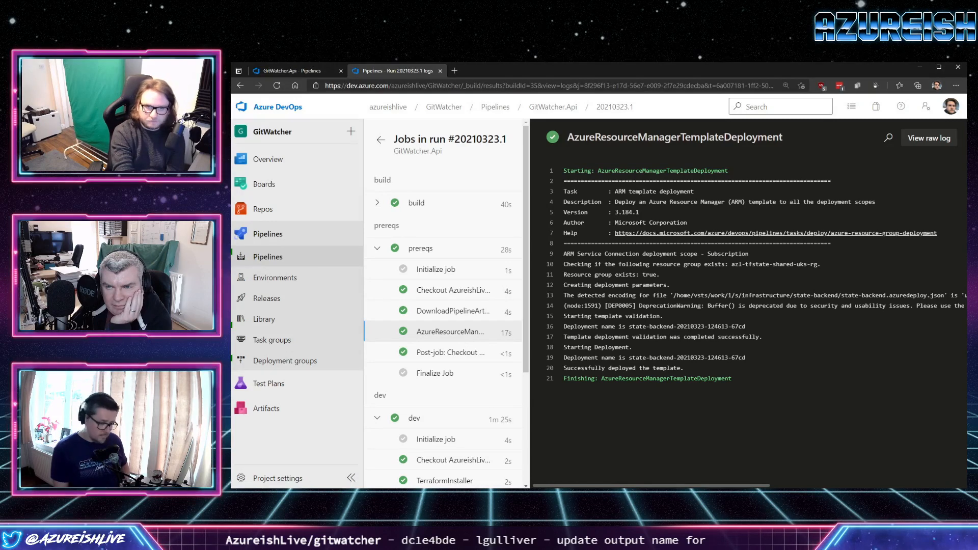
left_click(292, 70)
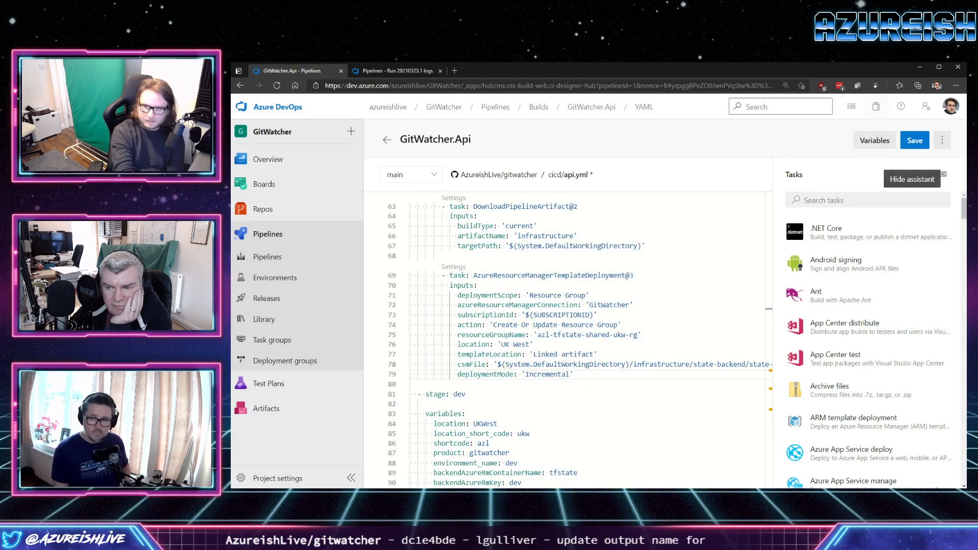
left_click(942, 140)
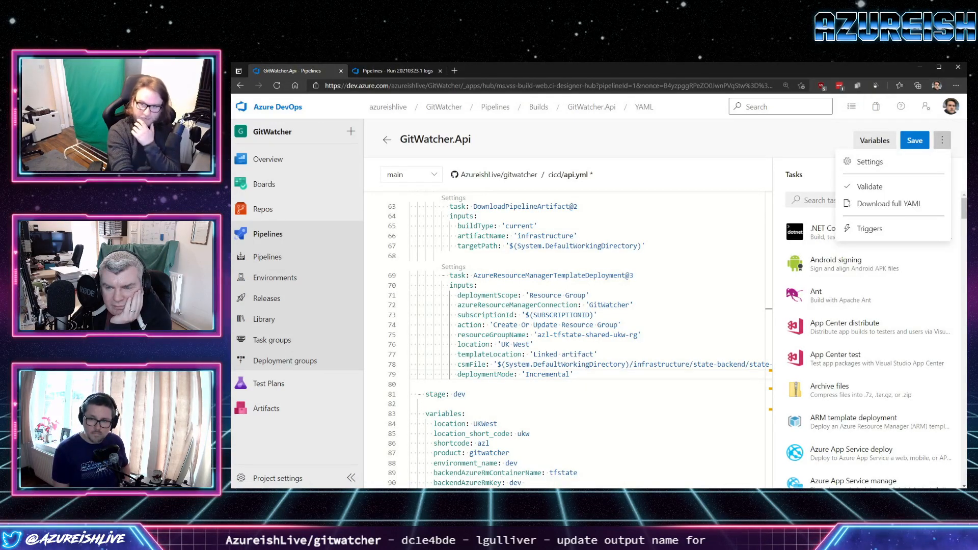
left_click(277, 85)
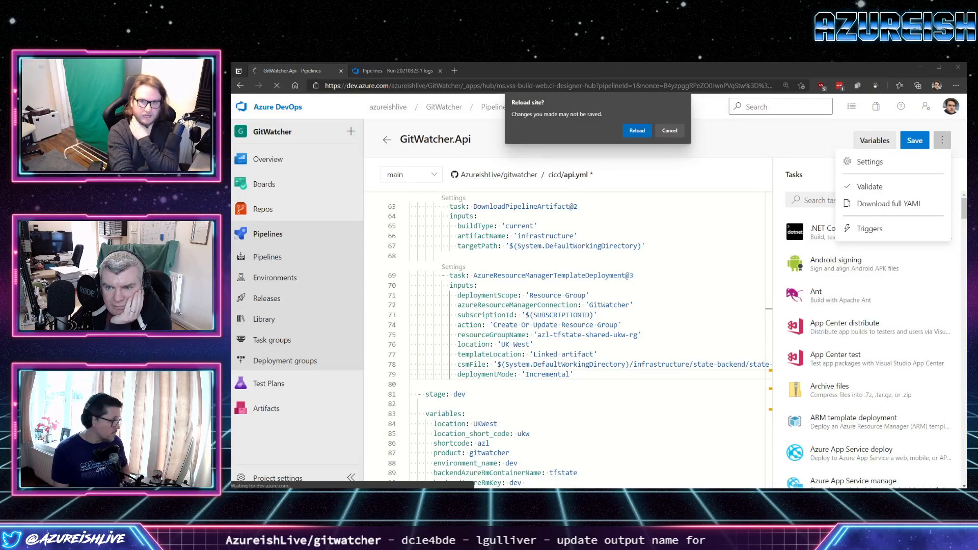
key("Return")
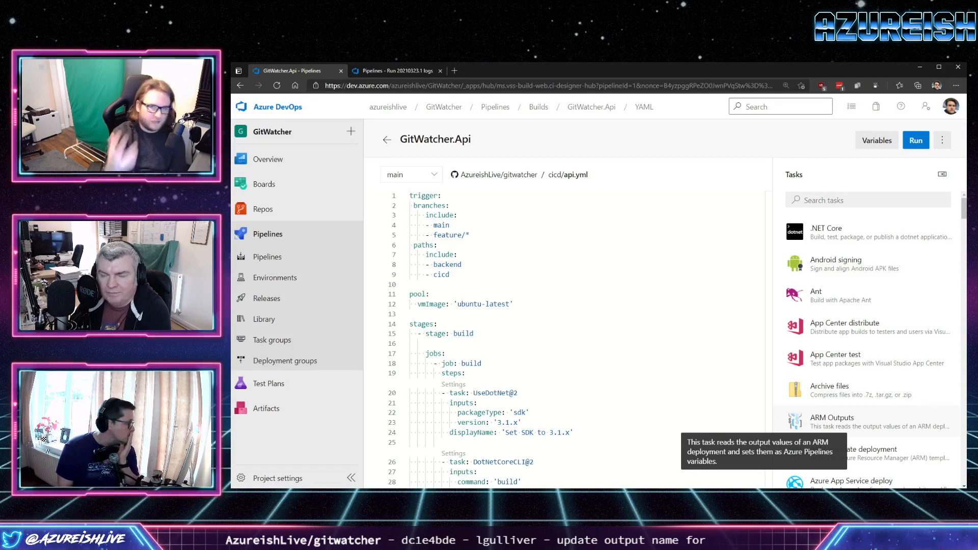
Add blank lines after the prereqs stage's AzureResourceManagerTemplateDeployment@3 task and open the ARM Outputs task's settings.
scroll(561, 337, "down", 7)
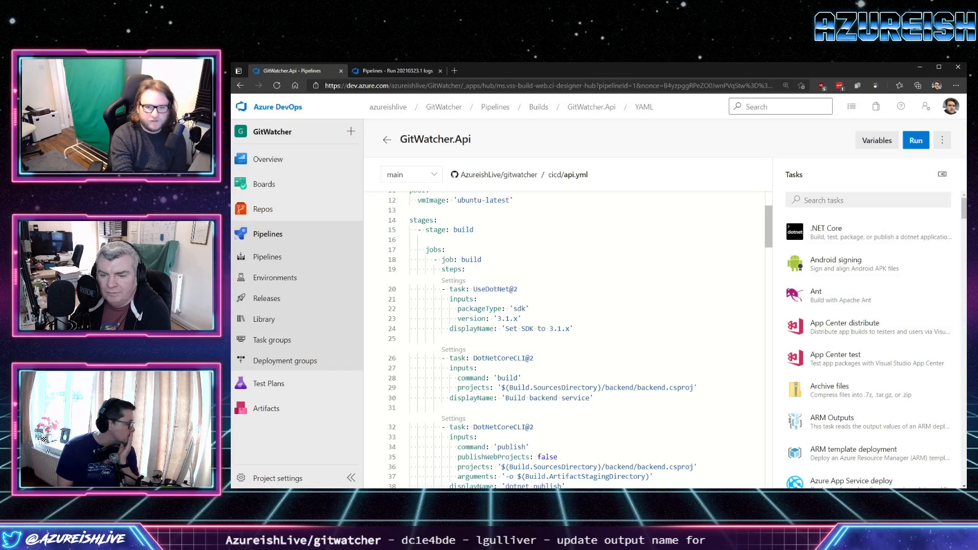
scroll(560, 336, "down", 7)
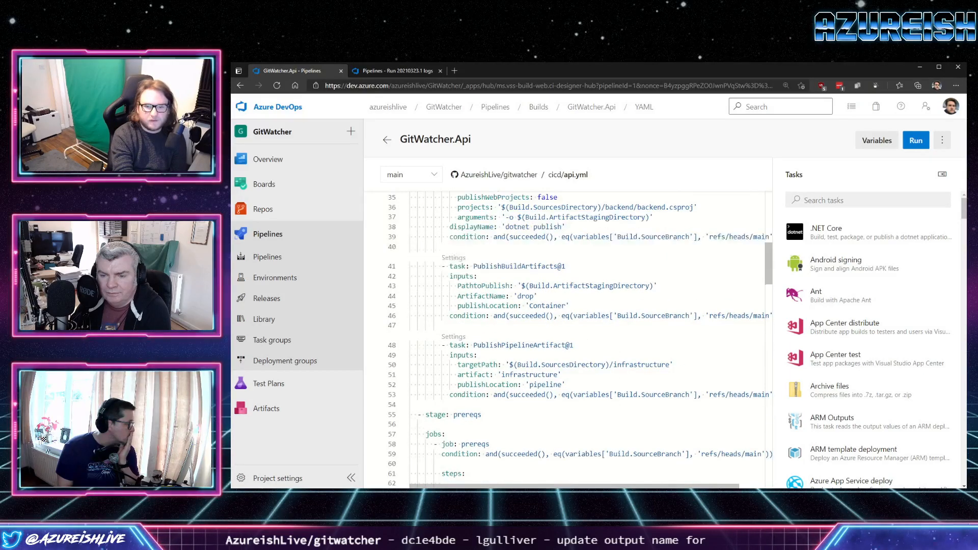
scroll(560, 336, "down", 6)
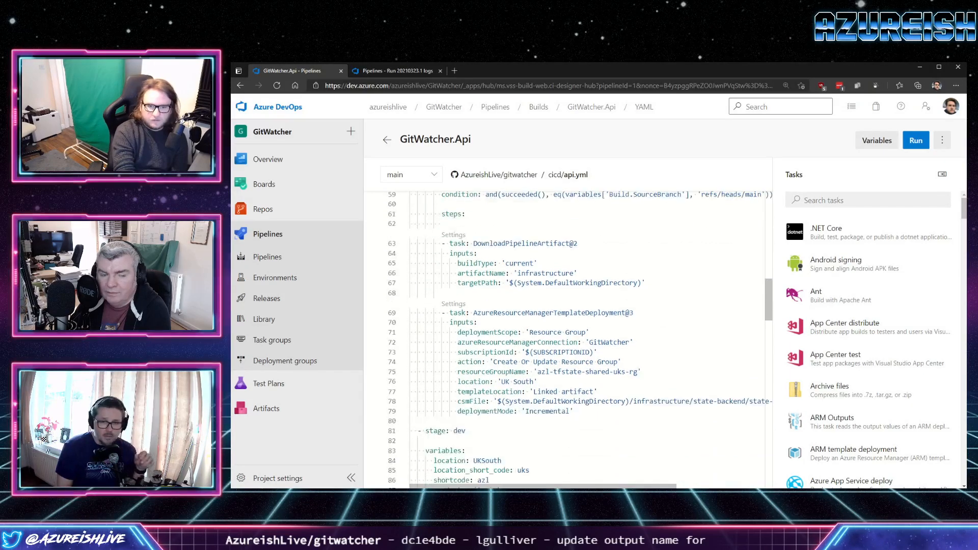
left_click(574, 411)
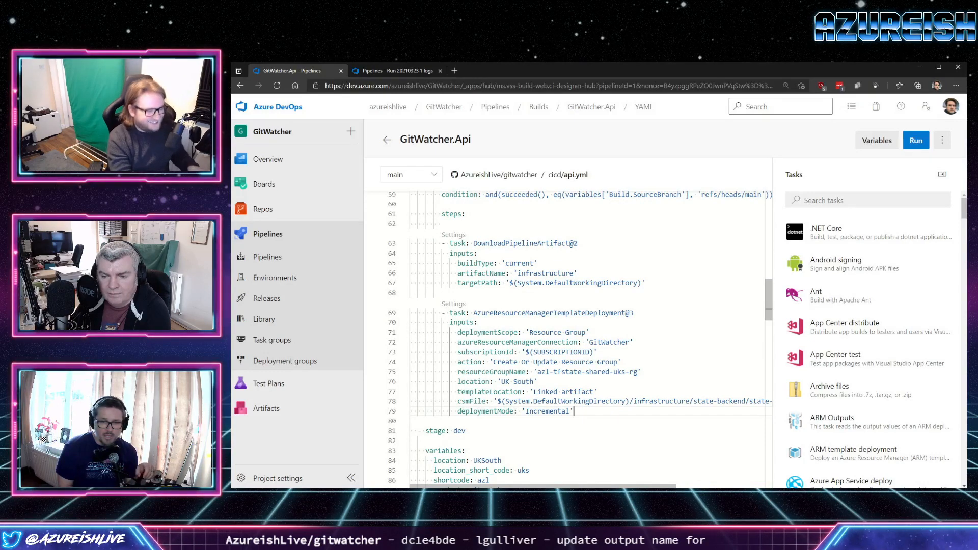
key("Return")
key("ctrl+space")
key("Home")
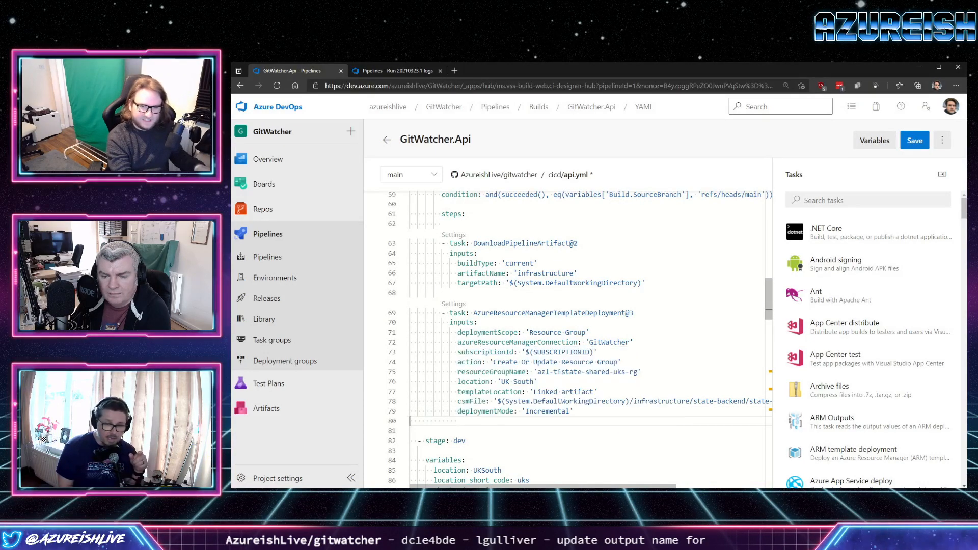
key("Return")
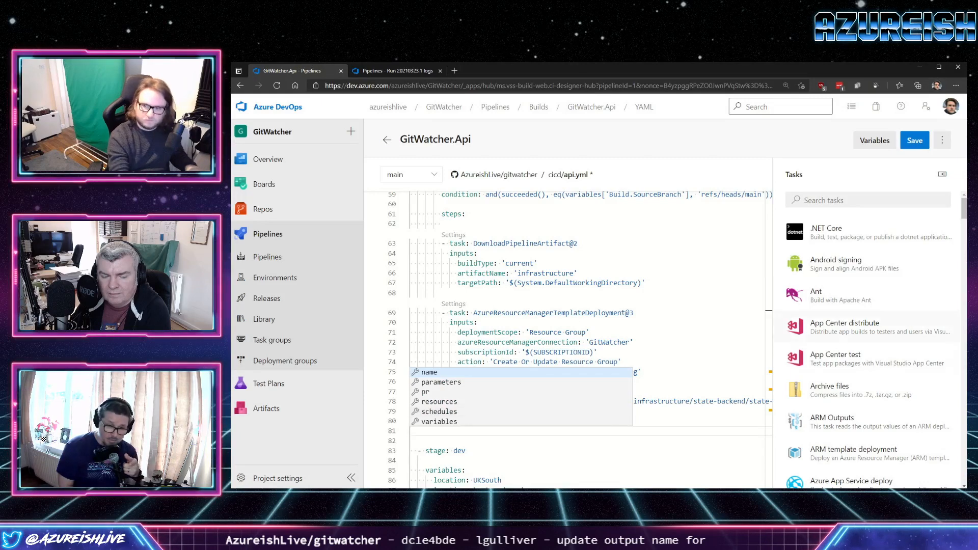
left_click(832, 418)
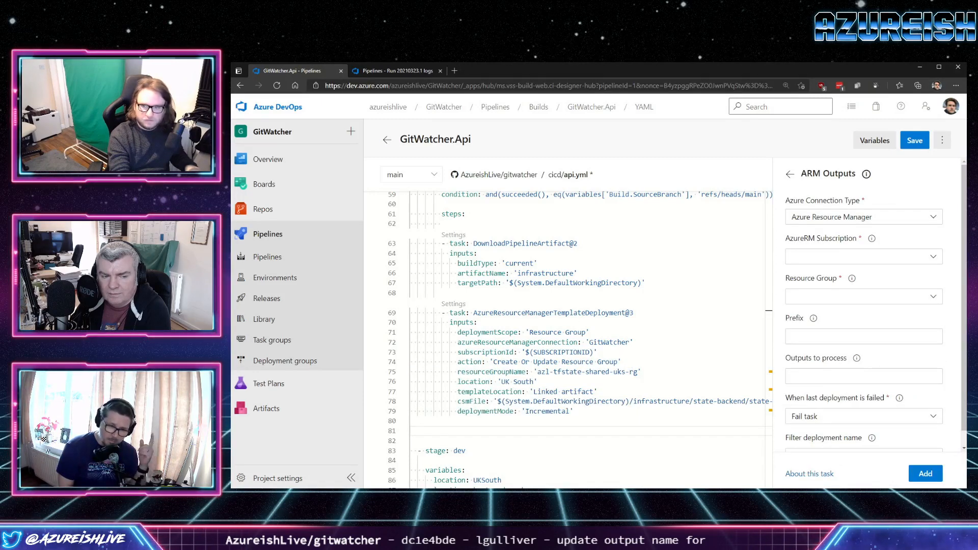
Set the ARM Outputs task's AzureRM subscription to GitWatcher and its resource group to azl-tfstate-shared-uks-rg.
left_click(866, 257)
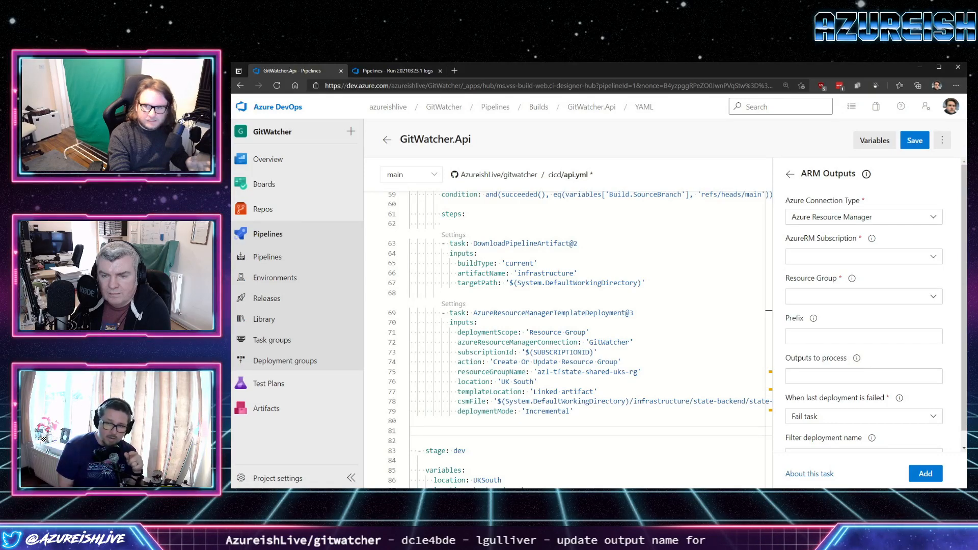
left_click(866, 256)
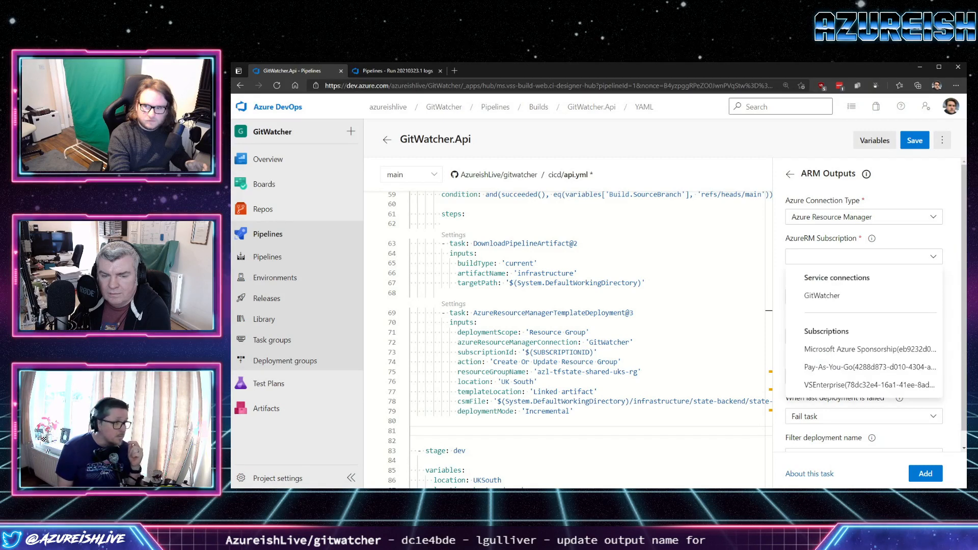
left_click(822, 296)
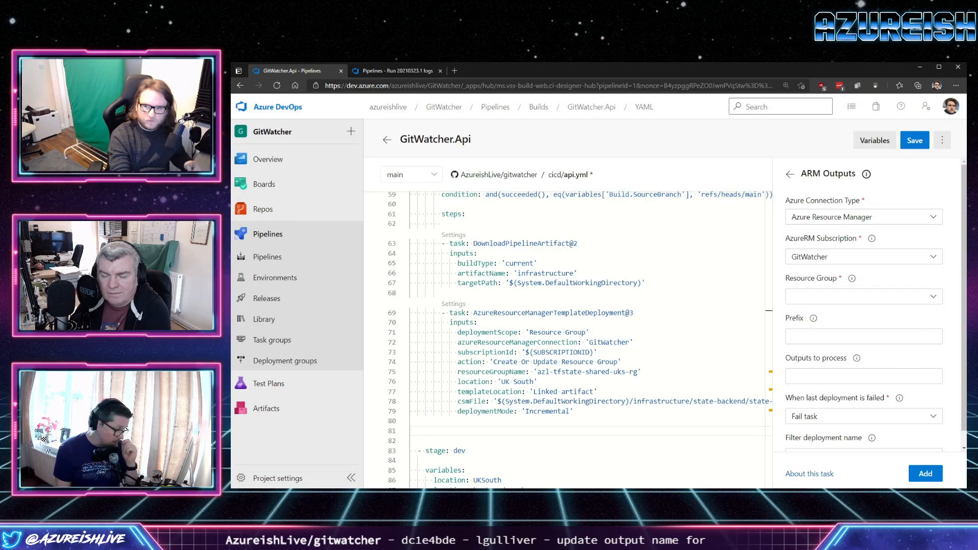
left_click(822, 296)
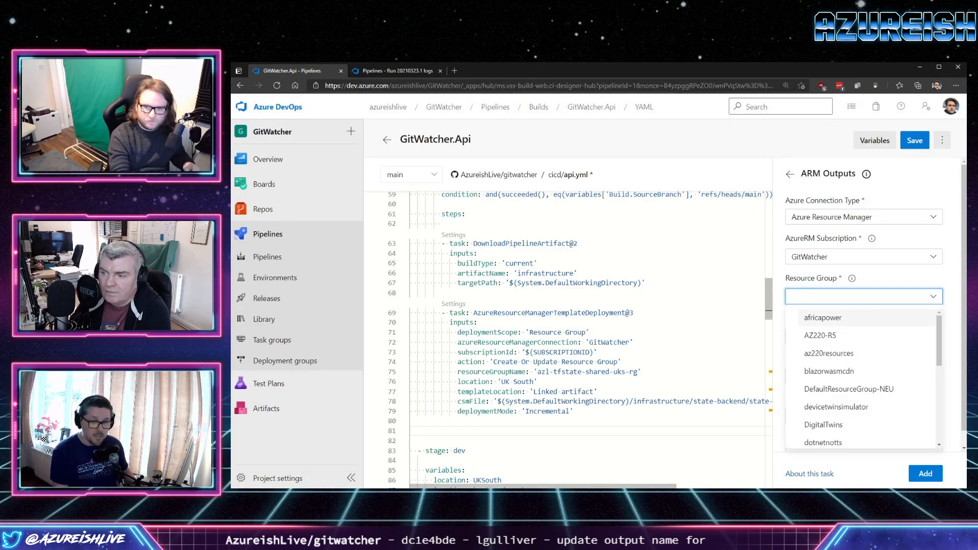
left_click(602, 392)
left_click_drag(638, 372, 538, 371)
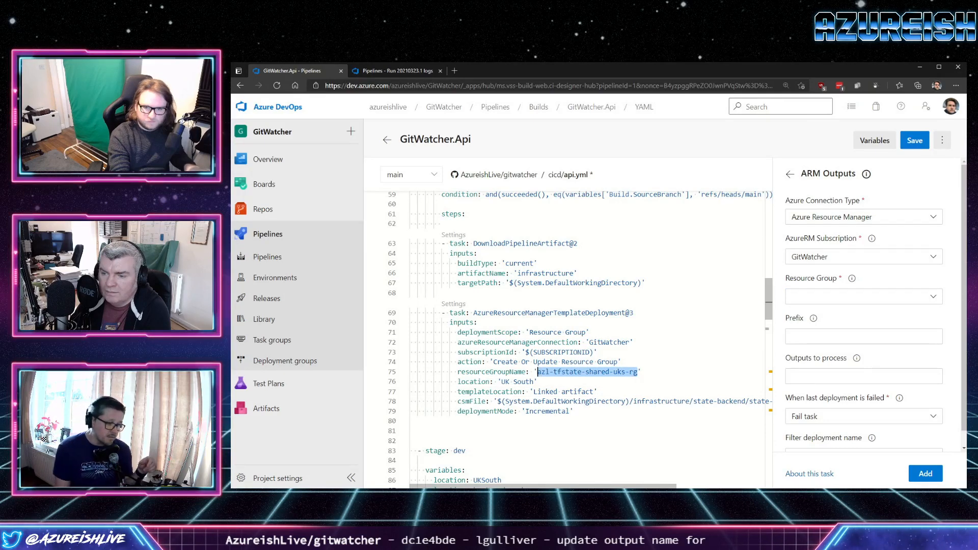
key("ctrl+c")
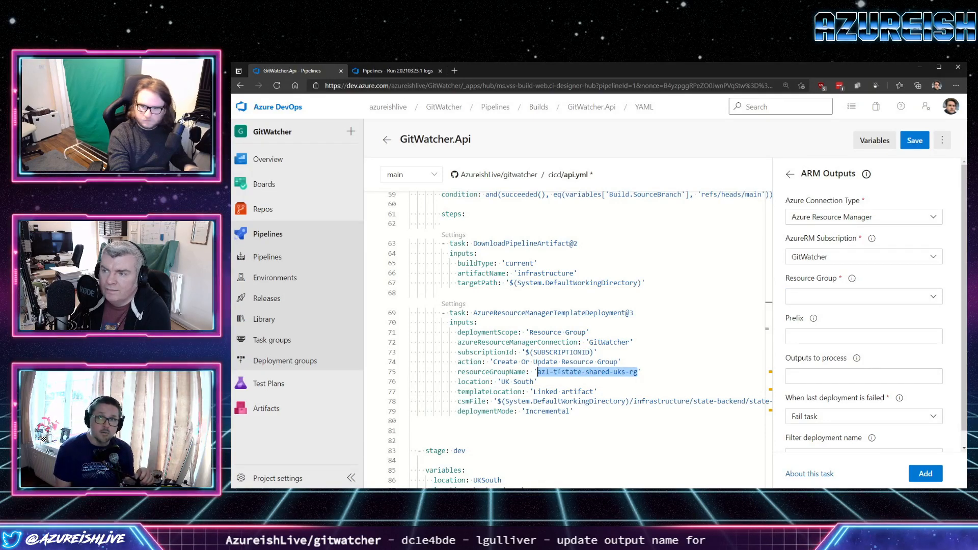
left_click(856, 296)
key("ctrl+v")
left_click(854, 318)
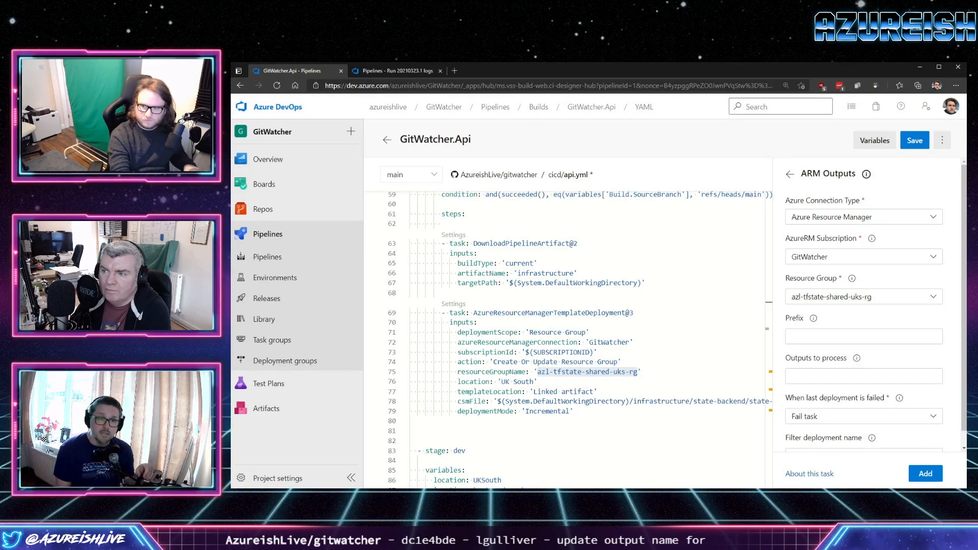
Change the AzureResourceManagerTemplateDeployment@3 task's resourceGroupName in the prereqs stage to azl-tfstate-shared-ukw-rg.
left_click(622, 372)
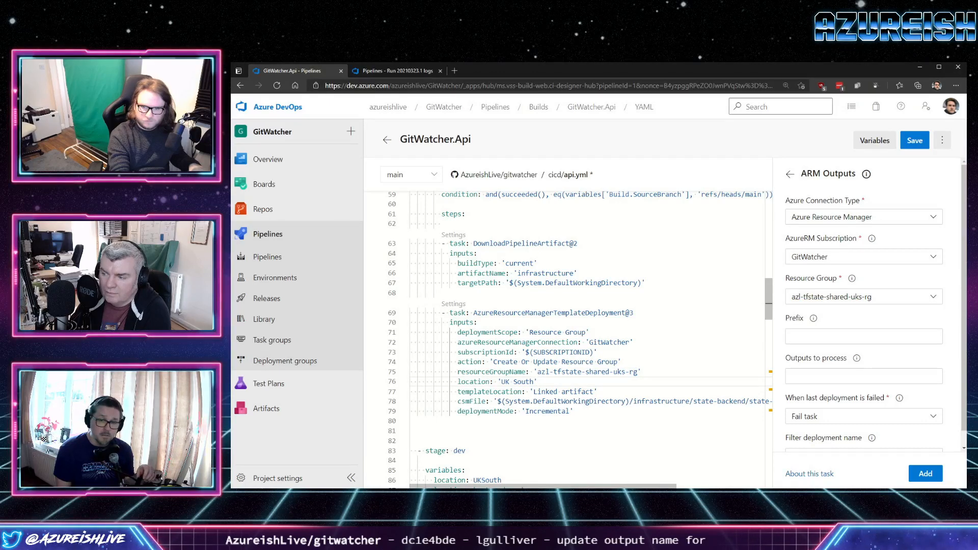
key("Delete")
type("2")
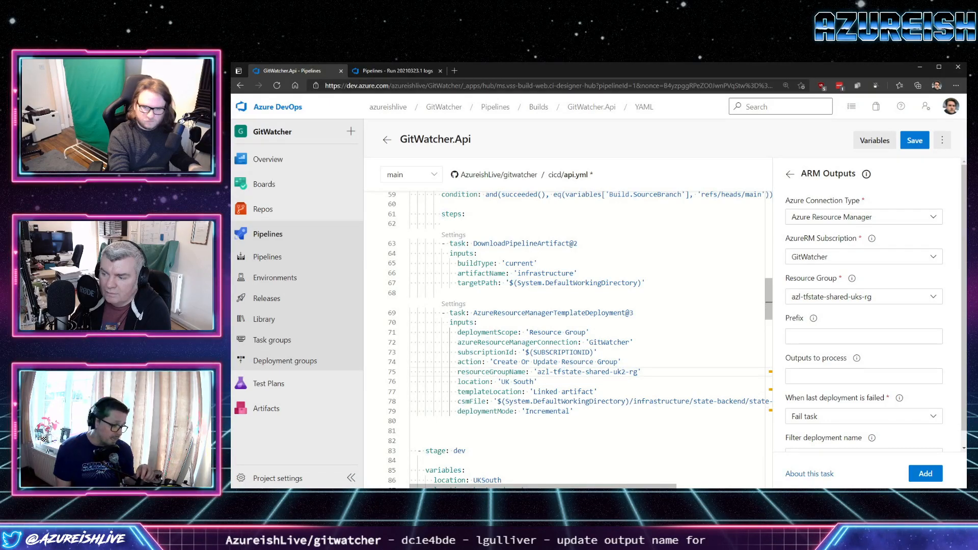
key("BackSpace")
type("w")
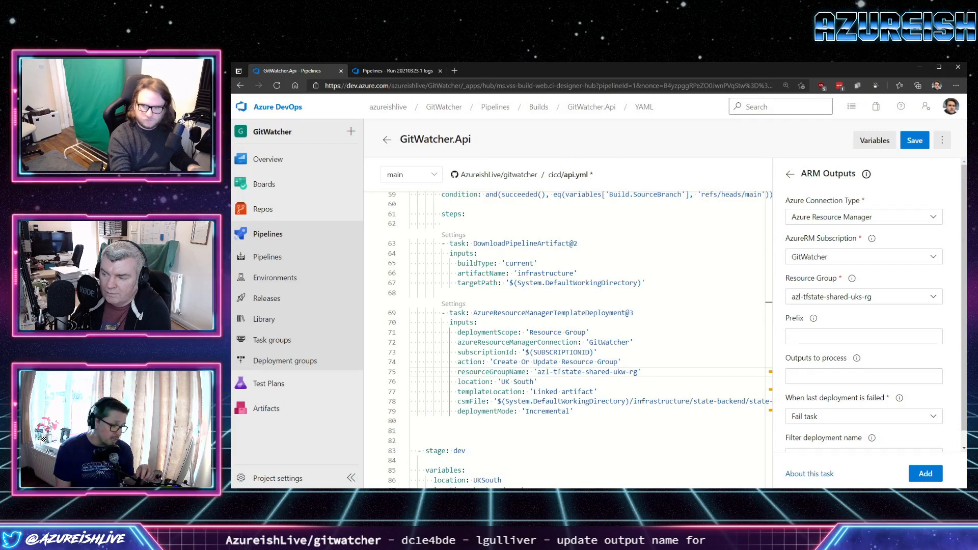
Set the ARM Outputs task's resource group to azl-tfstate-shared-ukw-rg, copying the name from the deployment task's resourceGroupName.
left_click(792, 296)
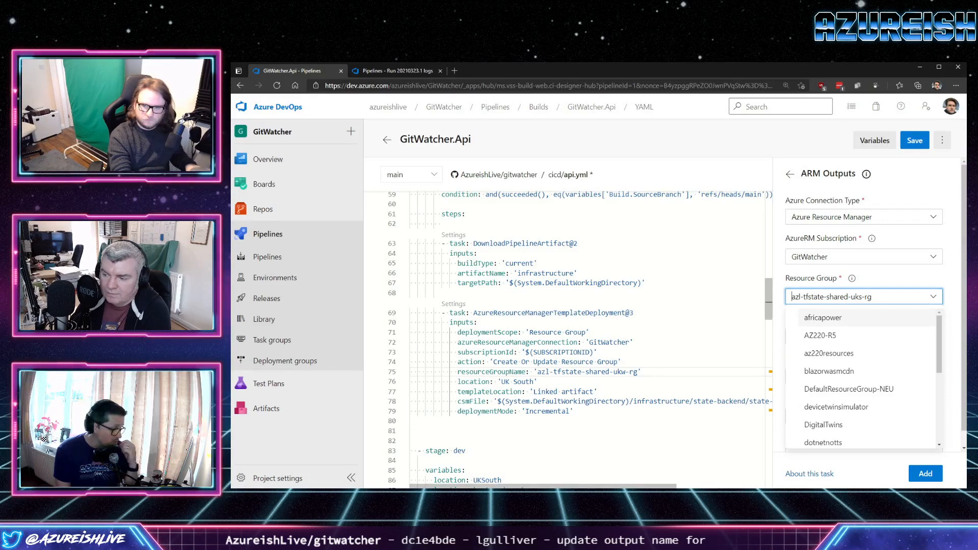
left_click_drag(638, 372, 537, 372)
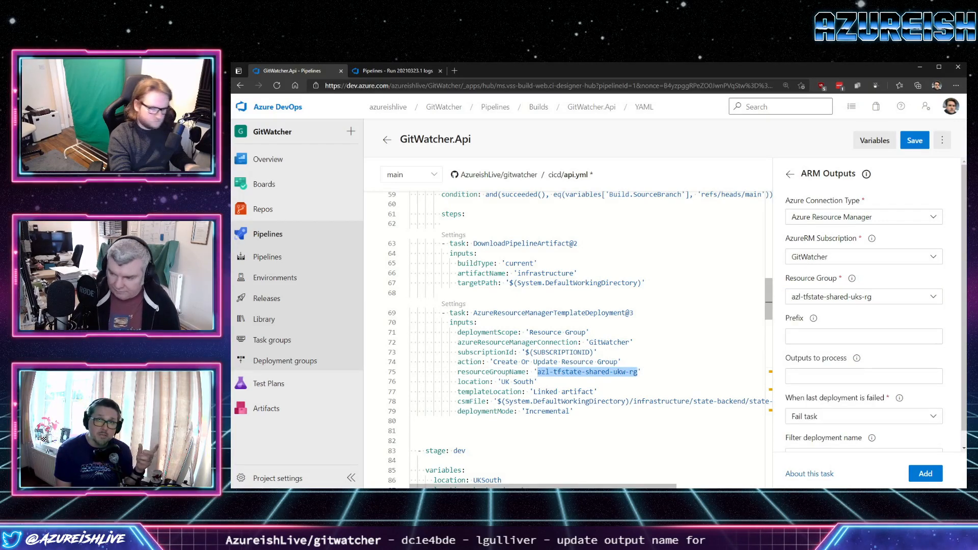
left_click(933, 296)
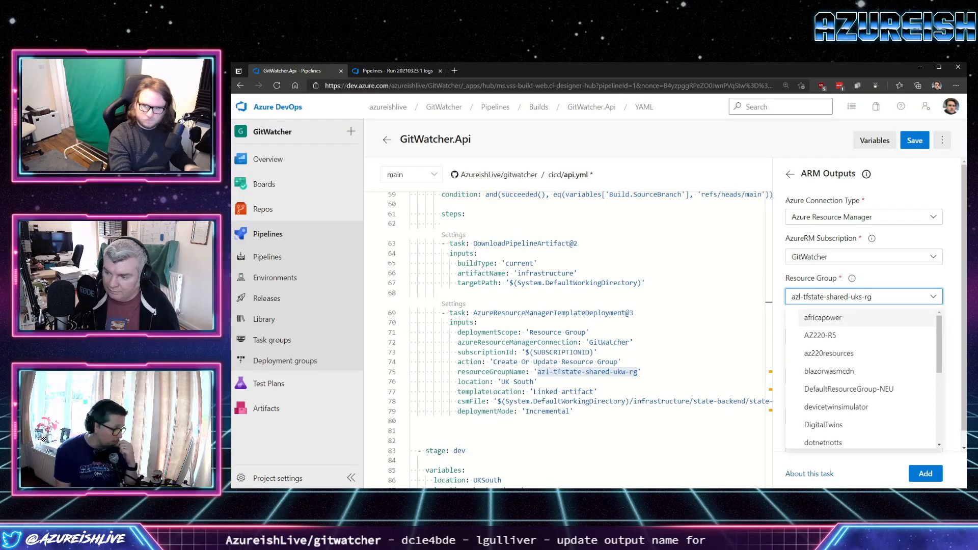
key("ctrl+a")
key("ctrl+v")
left_click(855, 317)
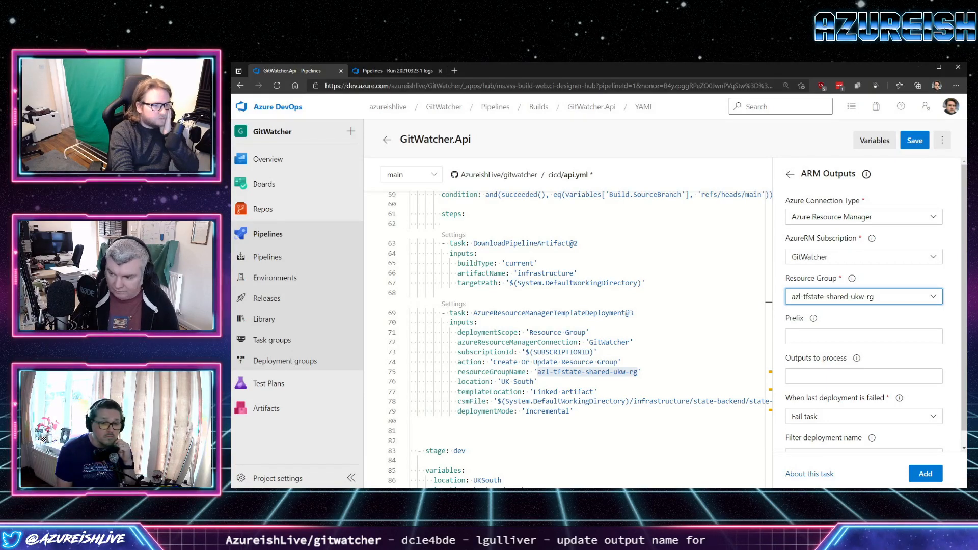
Read the article on parsing ARM output variables in Azure DevOps pipelines, covering deploymentOutputs and the PowerShell conversion, and return to the pipeline editor.
key("alt+Tab")
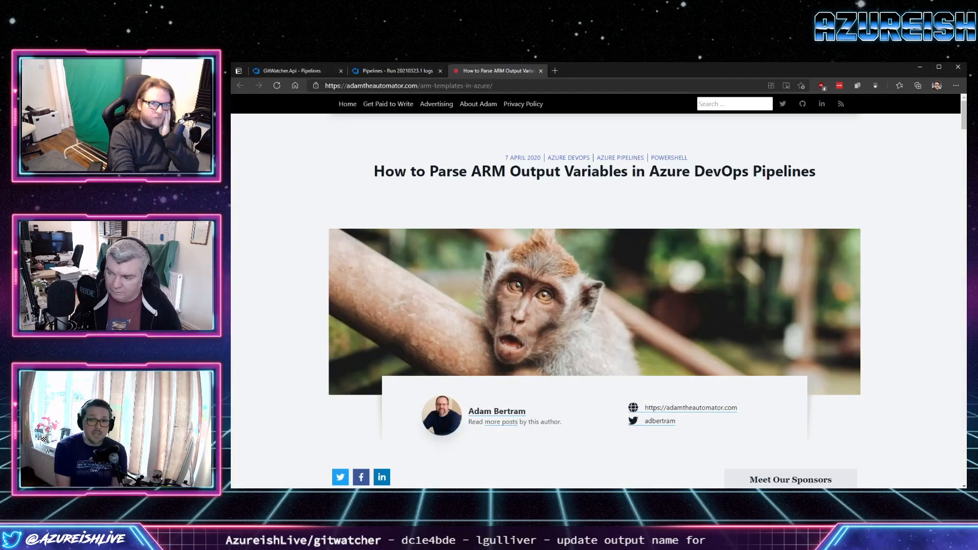
scroll(595, 300, "down", 3)
scroll(595, 301, "down", 10)
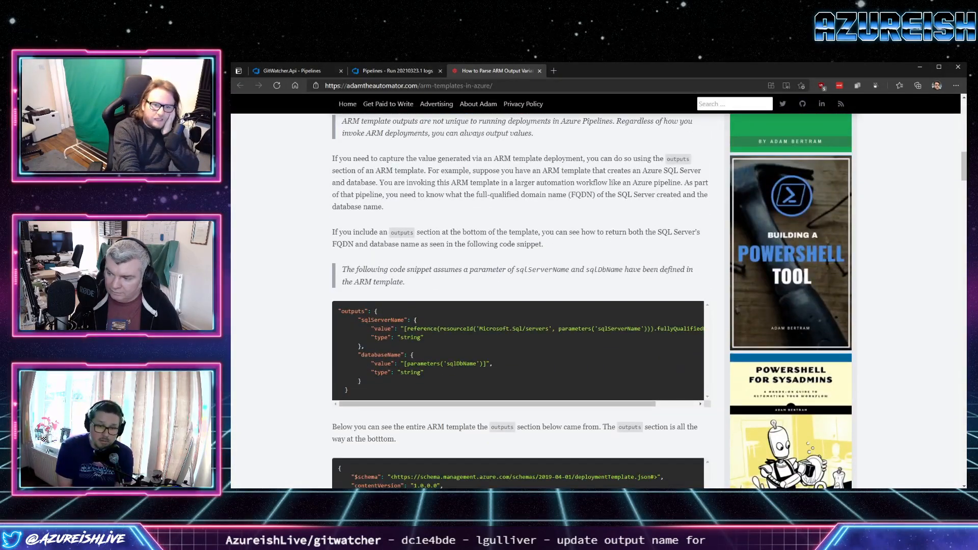
scroll(592, 301, "down", 1)
scroll(595, 300, "down", 15)
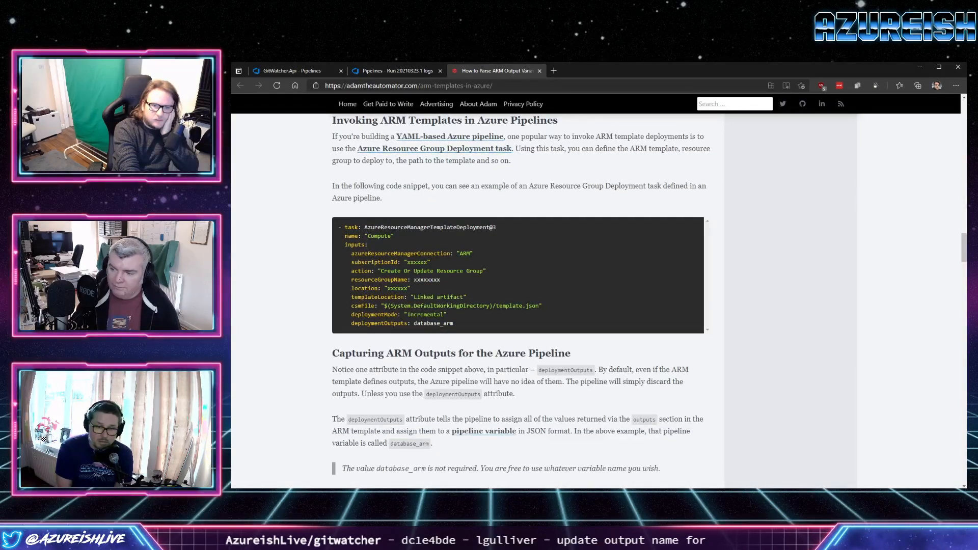
scroll(518, 301, "down", 5)
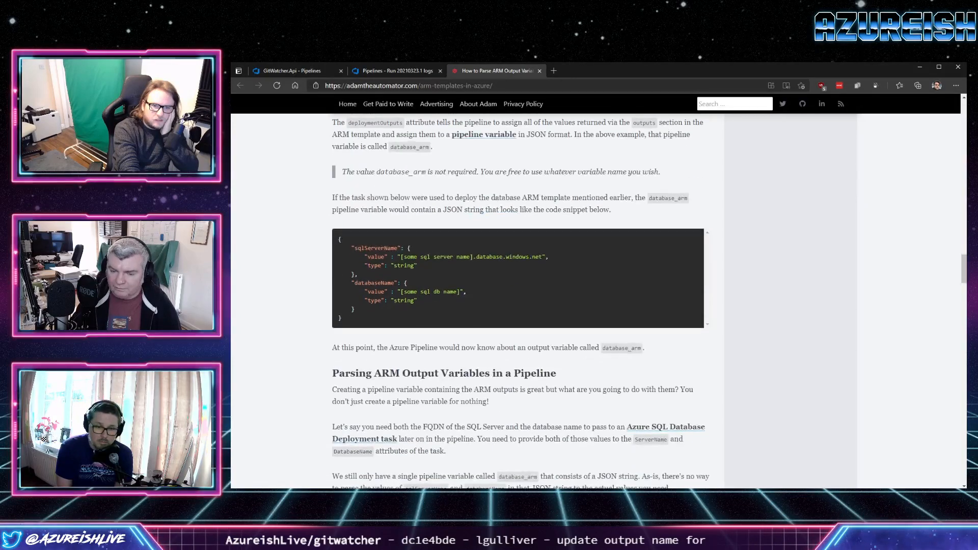
scroll(518, 301, "down", 5)
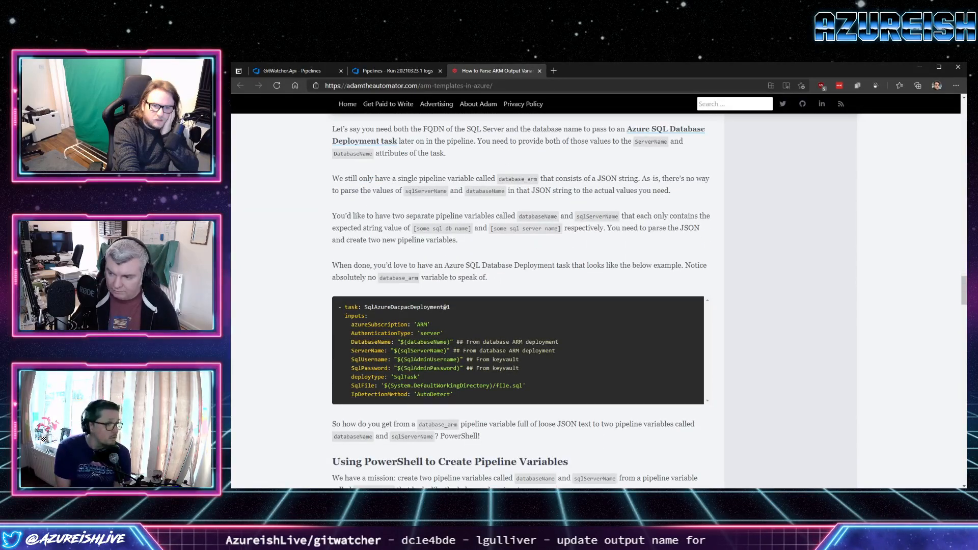
scroll(518, 300, "down", 5)
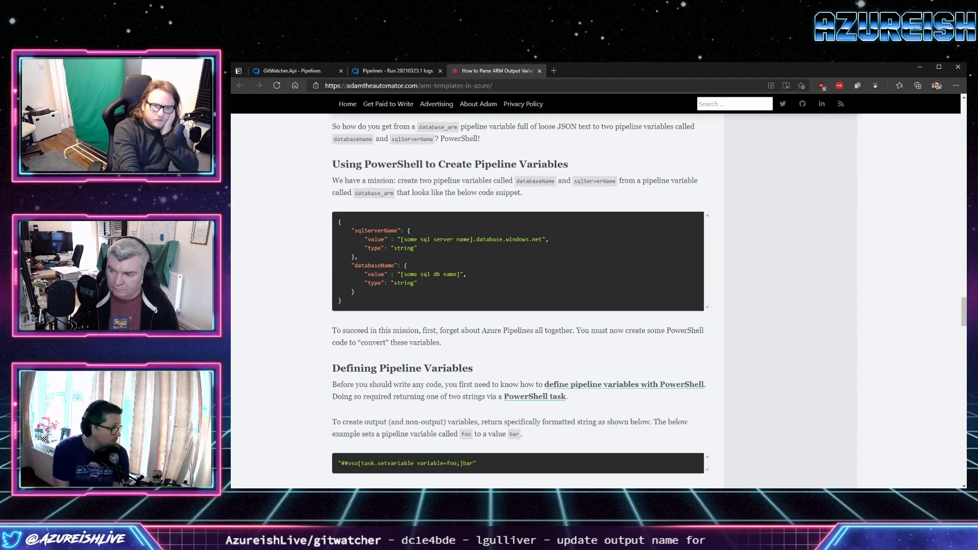
scroll(518, 301, "down", 1)
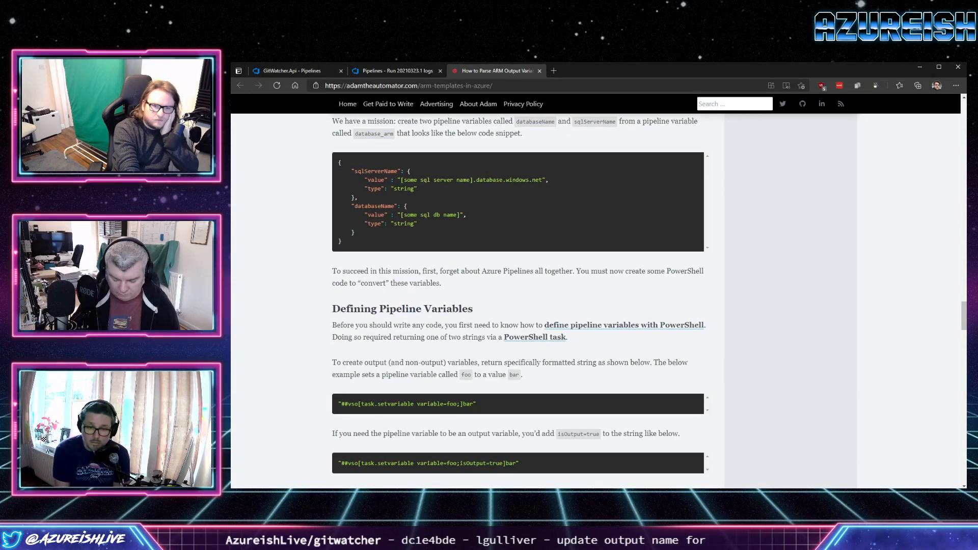
scroll(518, 300, "down", 4)
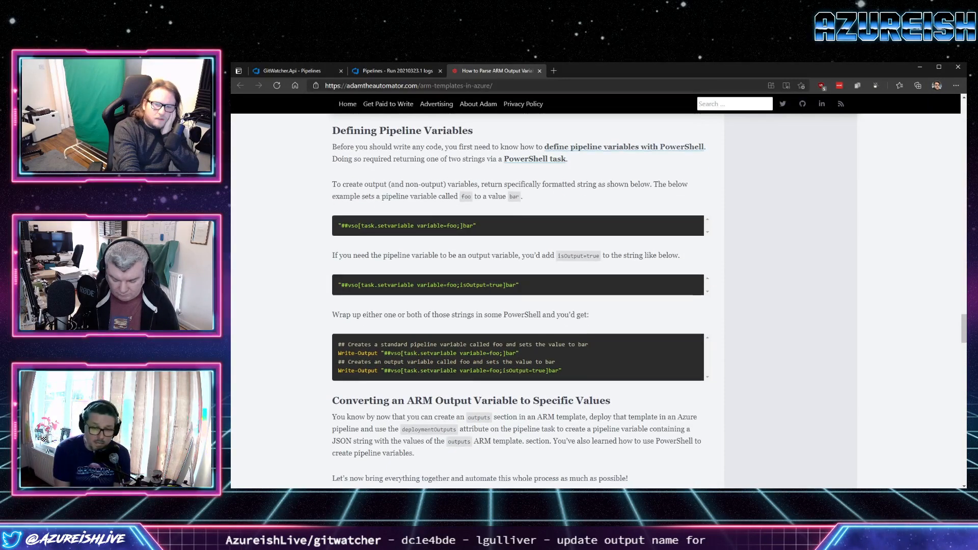
scroll(518, 300, "down", 4)
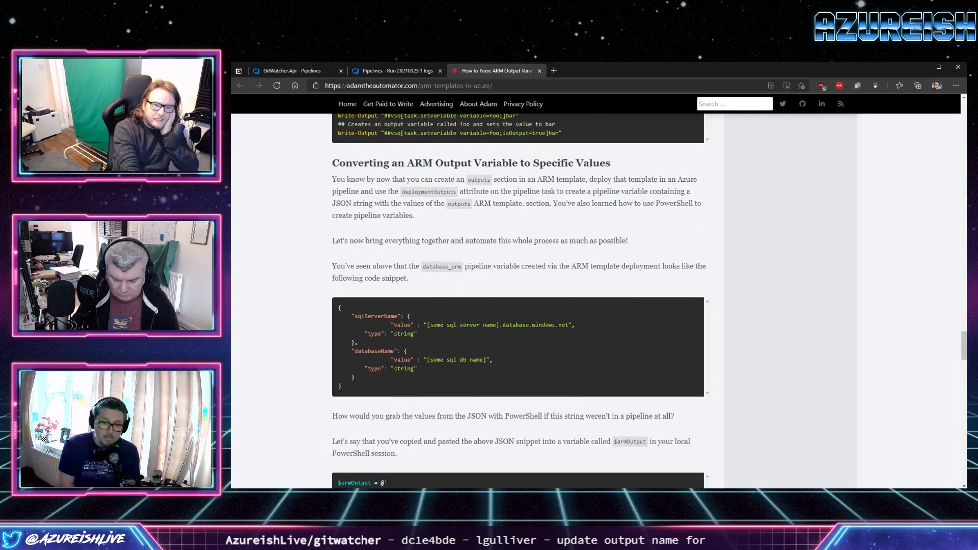
scroll(519, 300, "down", 5)
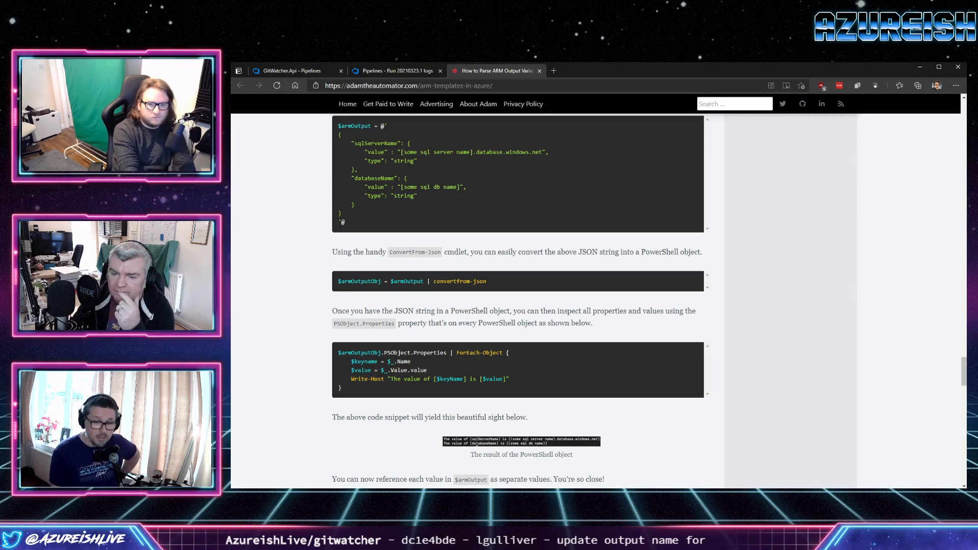
scroll(476, 386, "down", 1)
scroll(477, 386, "down", 1)
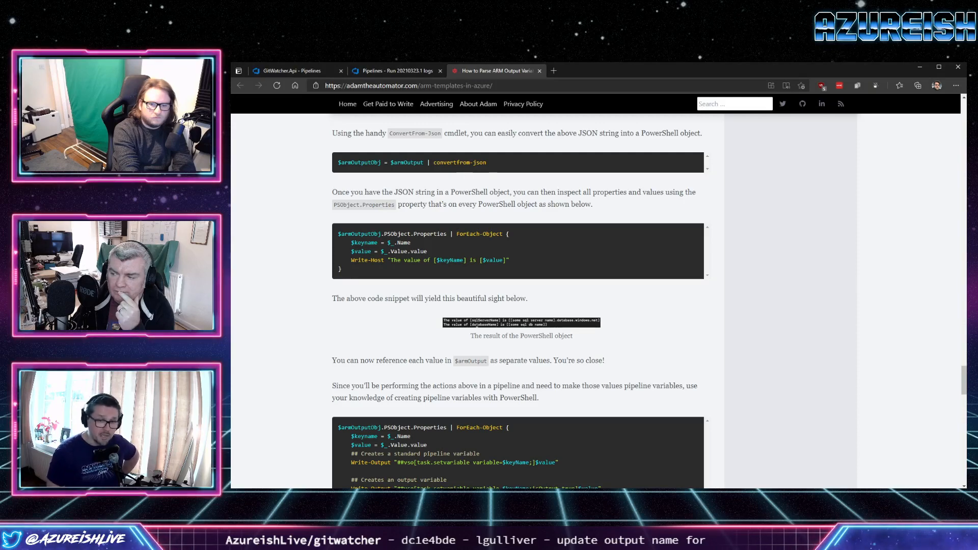
scroll(518, 300, "down", 1)
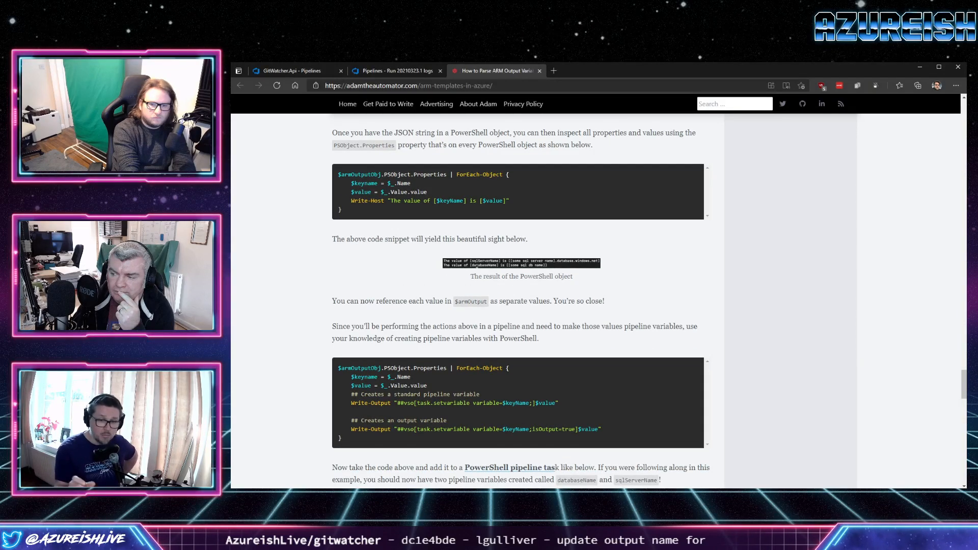
scroll(518, 301, "down", 3)
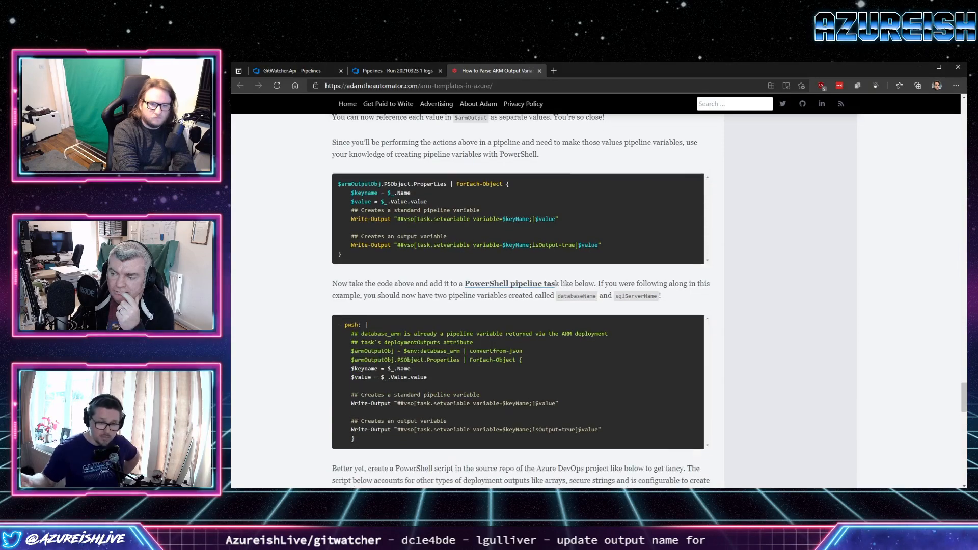
scroll(519, 301, "down", 1)
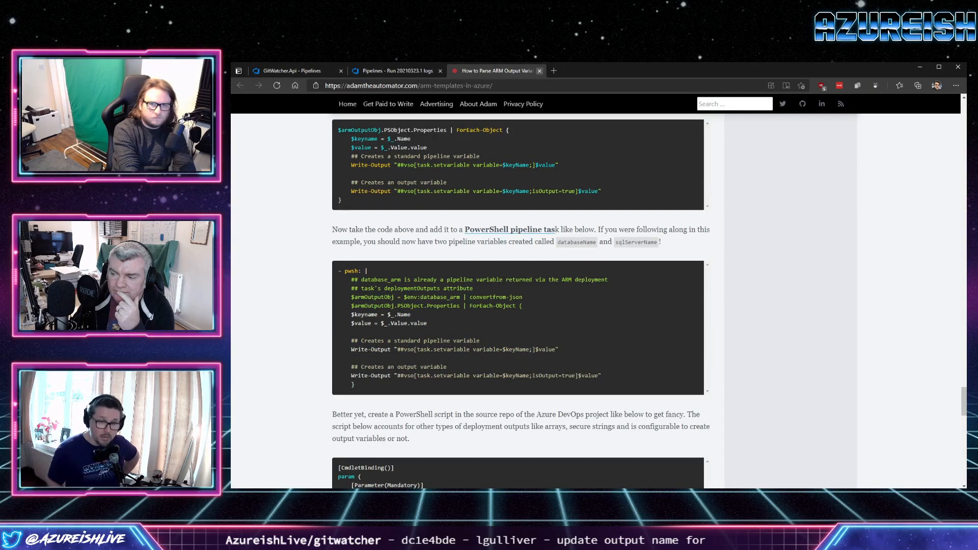
left_click(539, 71)
left_click(293, 71)
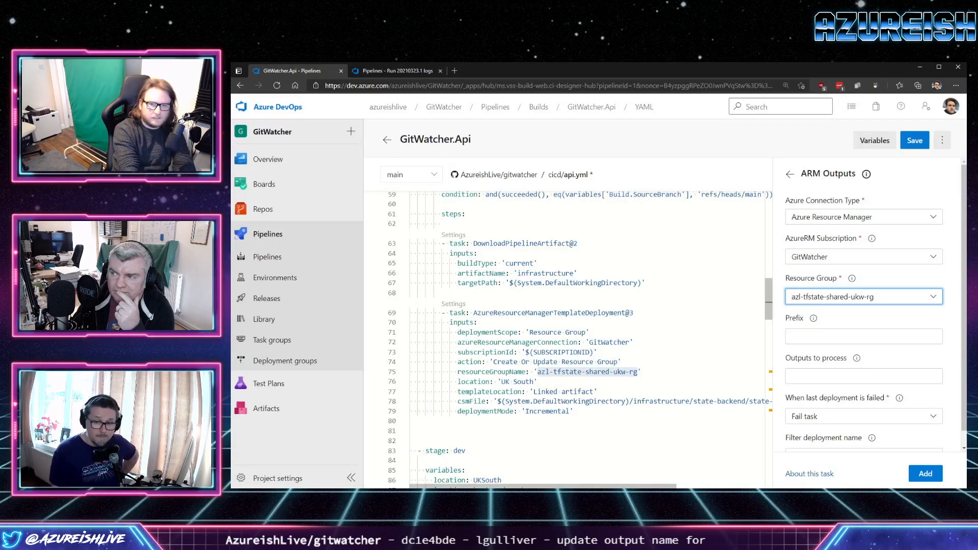
Insert the ARM Outputs task on a blank line above the dev stage, leaving its prefix and outputs to process empty.
scroll(581, 339, "down", 3)
left_click(576, 333)
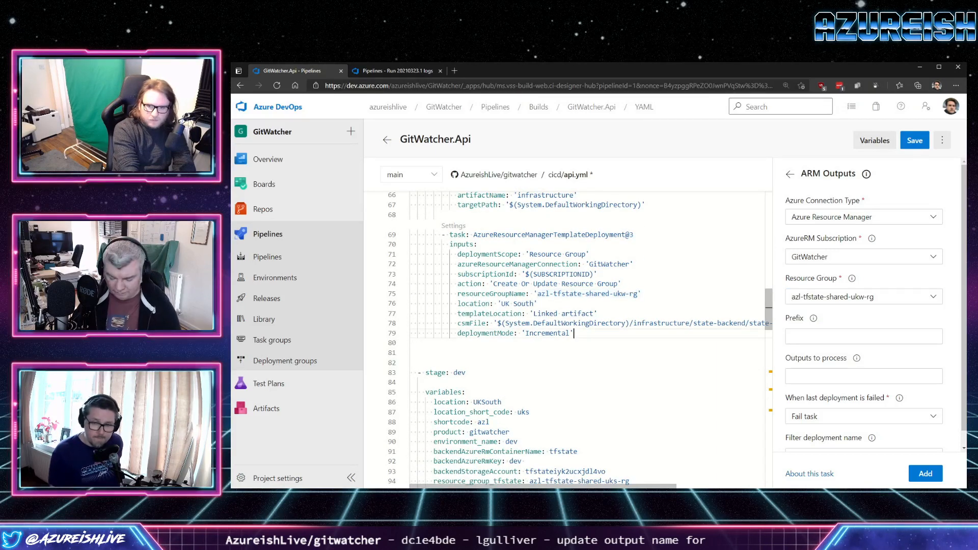
scroll(580, 336, "down", 2)
left_click(525, 360)
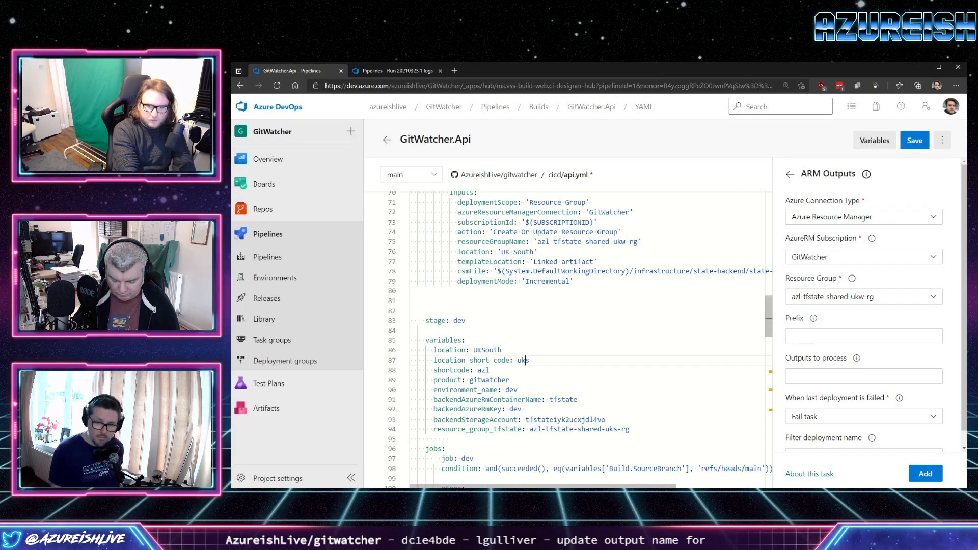
key("shift+Right")
left_click(411, 291)
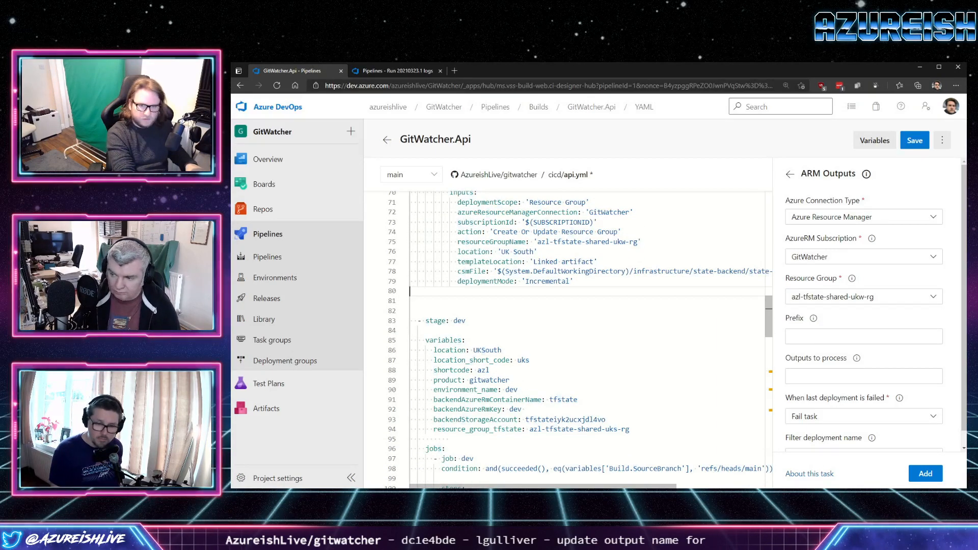
key("Down")
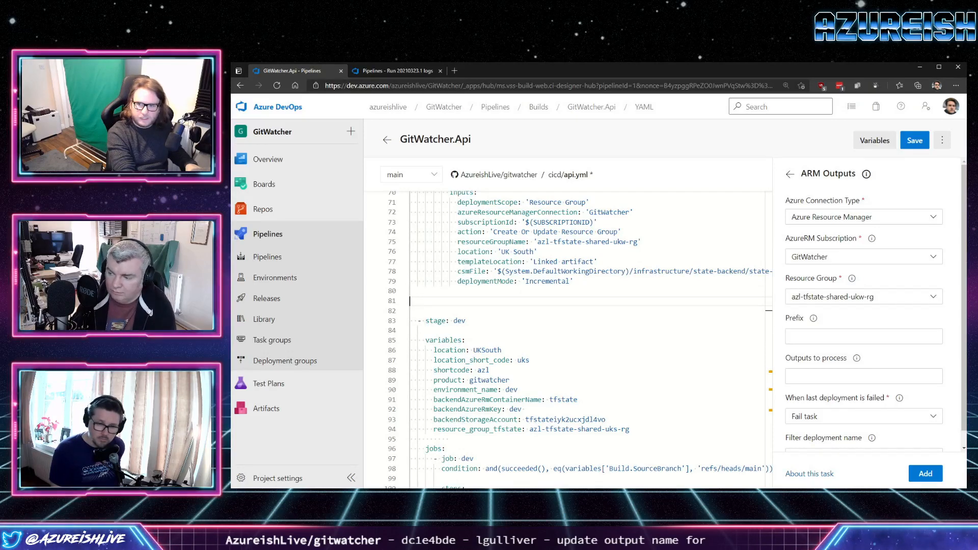
left_click(863, 336)
scroll(863, 306, "down", 1)
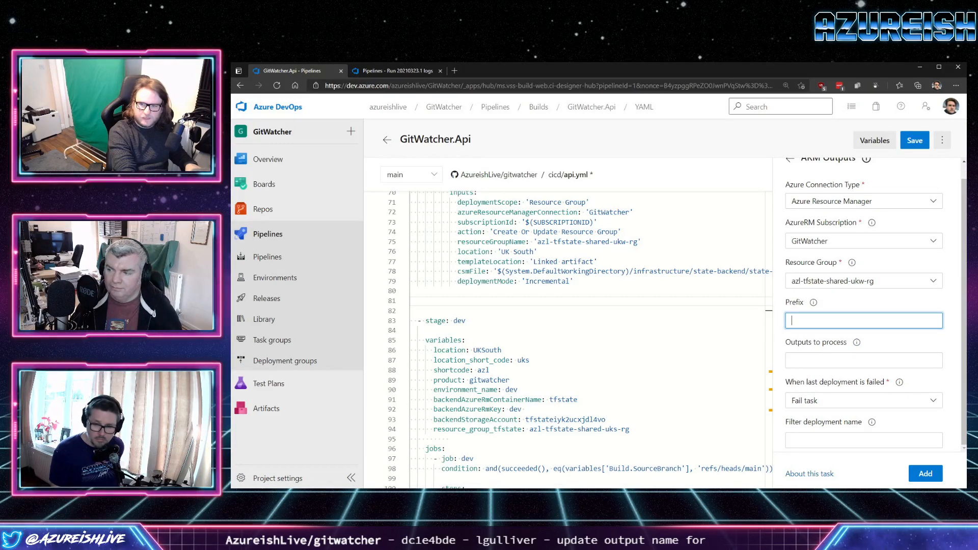
left_click(814, 303)
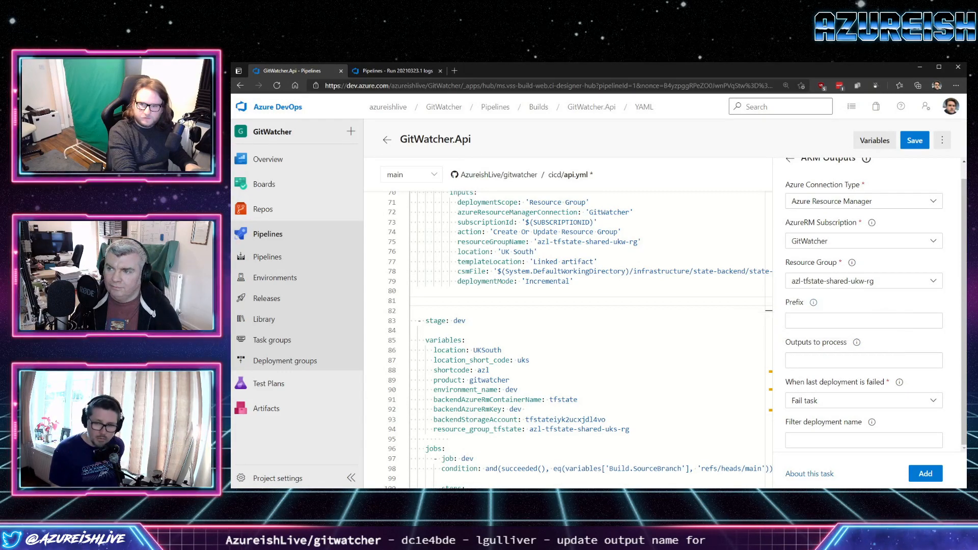
mouse_move(856, 342)
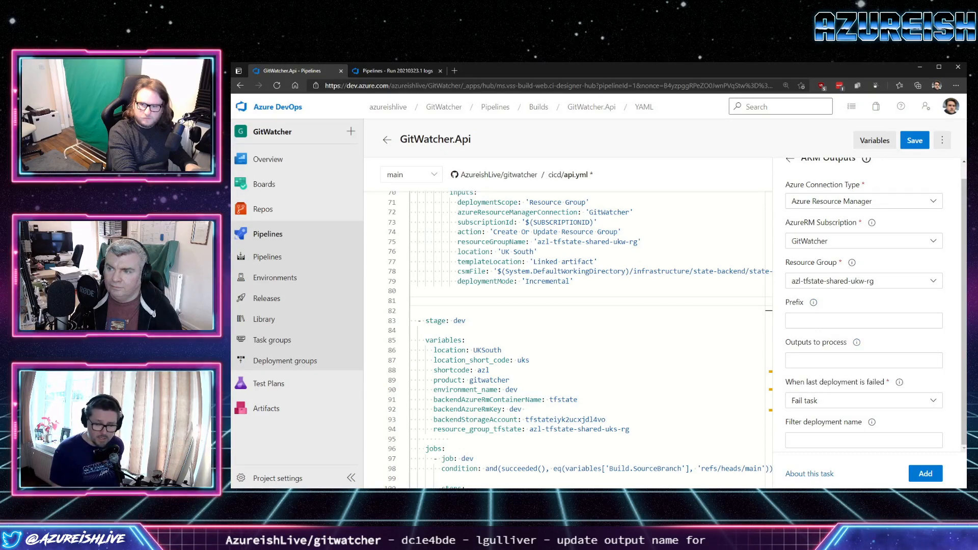
left_click(916, 477)
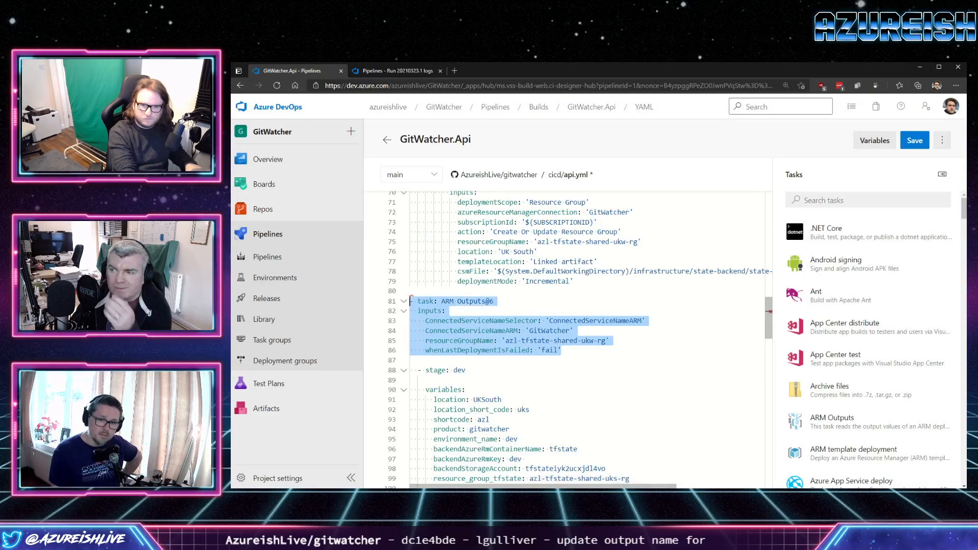
Indent the inserted ARM Outputs@6 block by four levels to align it with the AzureResourceManagerTemplateDeployment@3 task.
scroll(581, 340, "up", 2)
key("Tab")
key("Tab")
key("Tab")
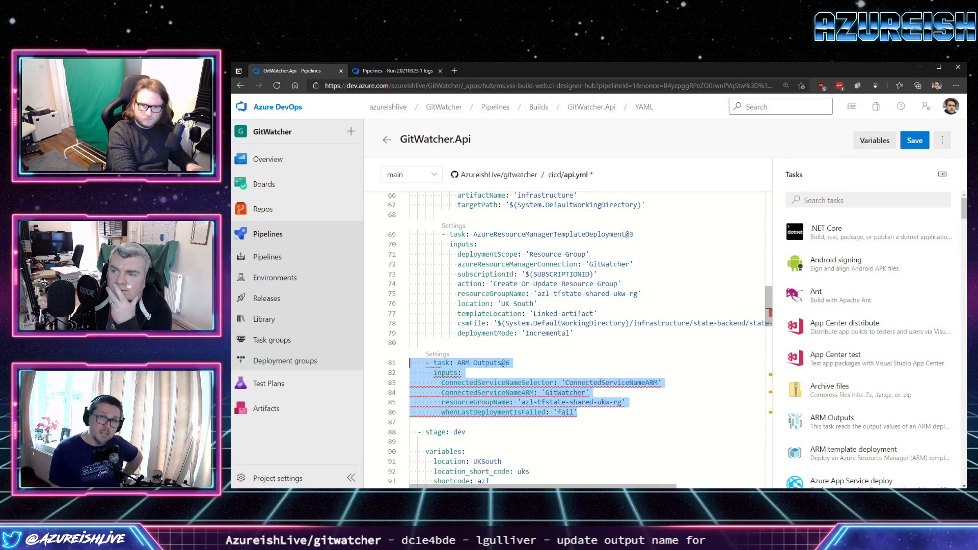
key("Tab")
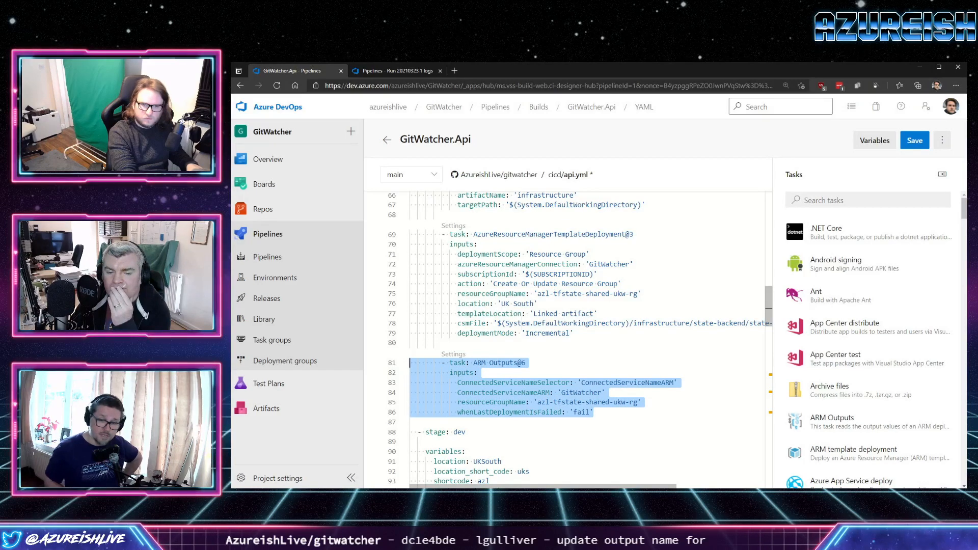
left_click(479, 373)
Set the dev stage's location variable to UKWest and its location_short_code to ukw.
scroll(580, 339, "down", 3)
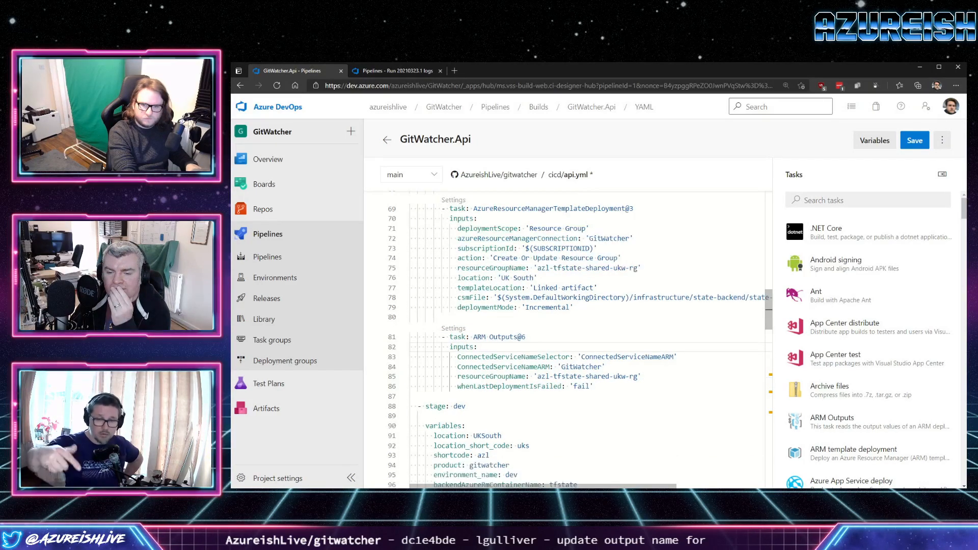
double_click(490, 384)
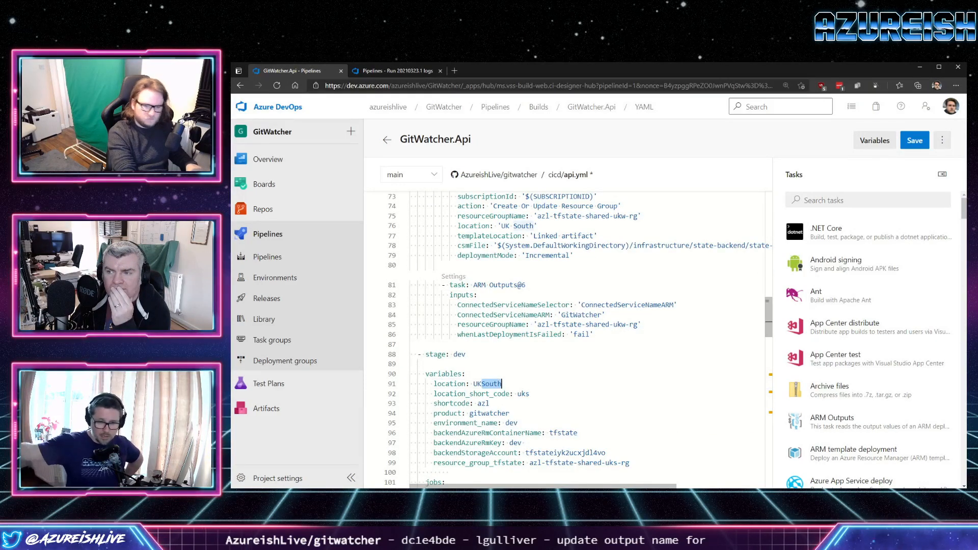
type("West")
left_click(530, 394)
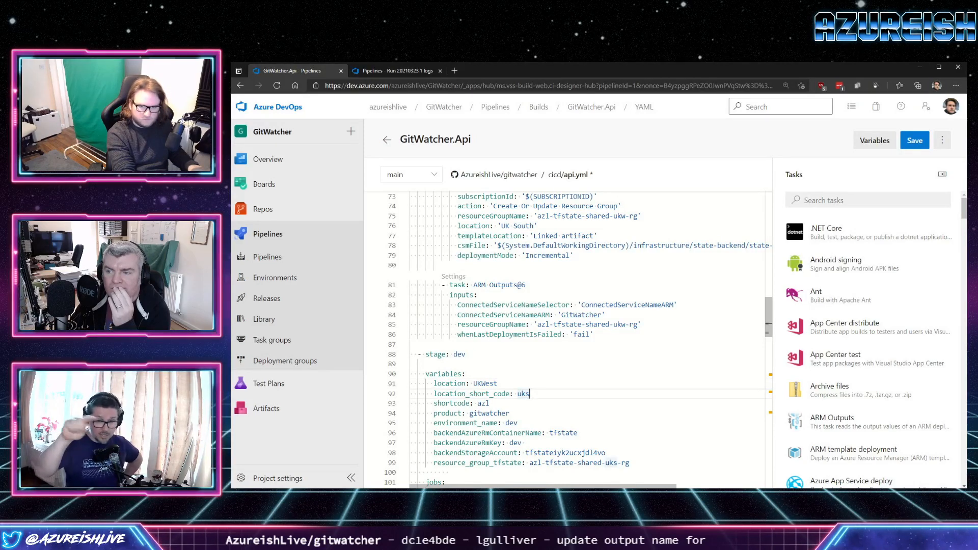
key("BackSpace")
type("w")
Replace the hard-coded backendStorageAccount value in the dev stage variables with $(tfStorageAccountName).
scroll(581, 356, "down", 2)
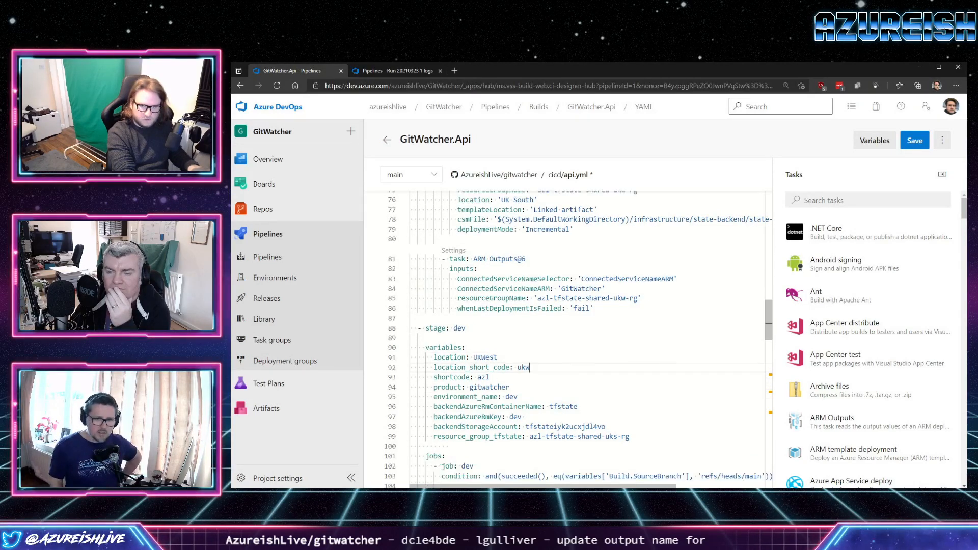
left_click_drag(606, 401, 525, 401)
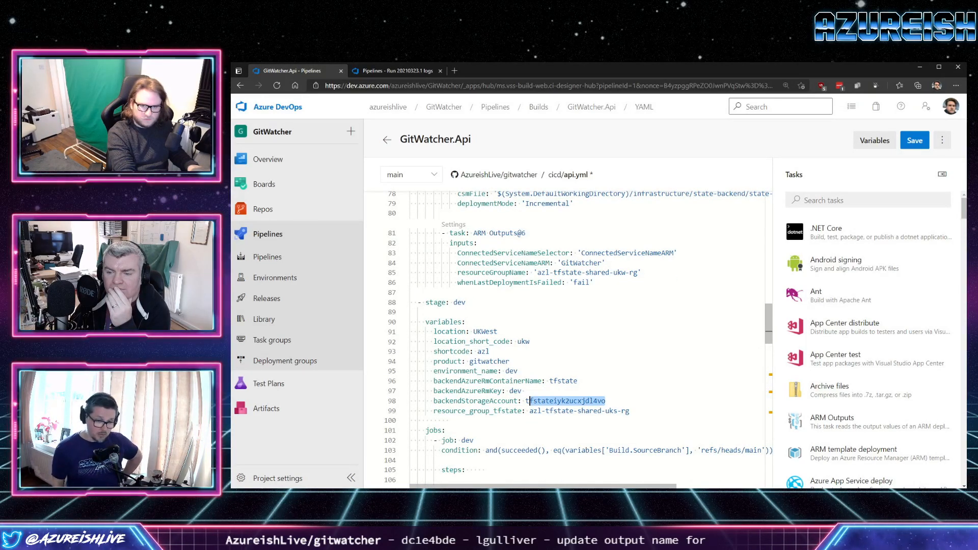
key("BackSpace")
type("$")
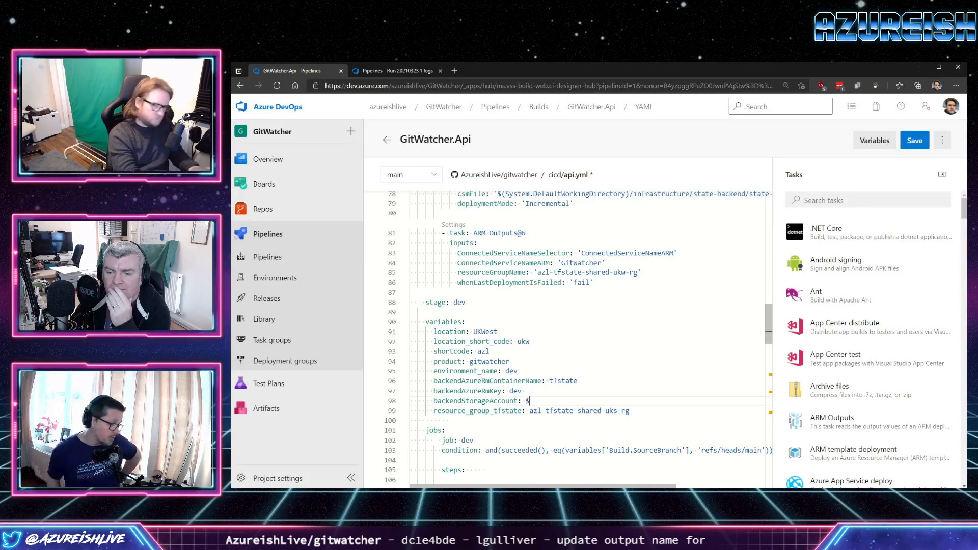
type("(")
type("tfStorag")
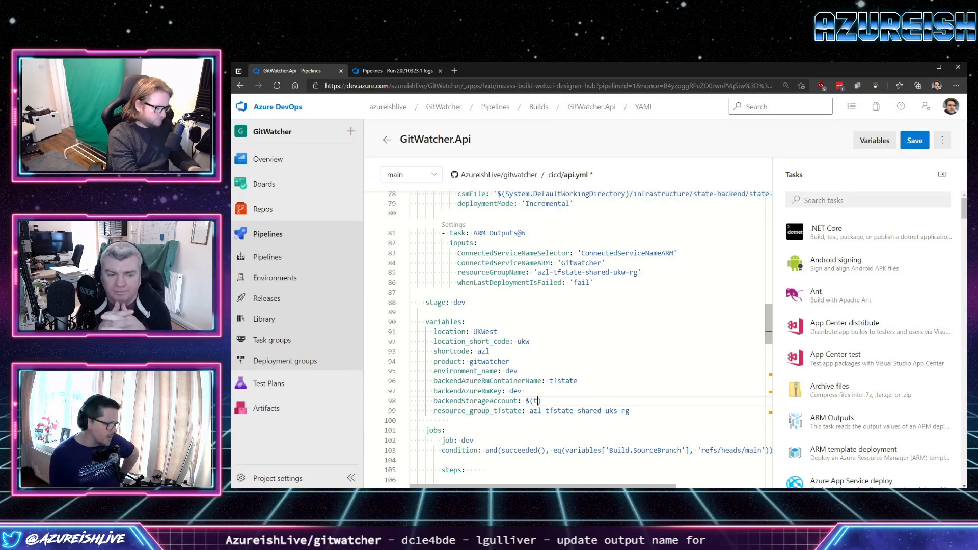
type("eAccountName")
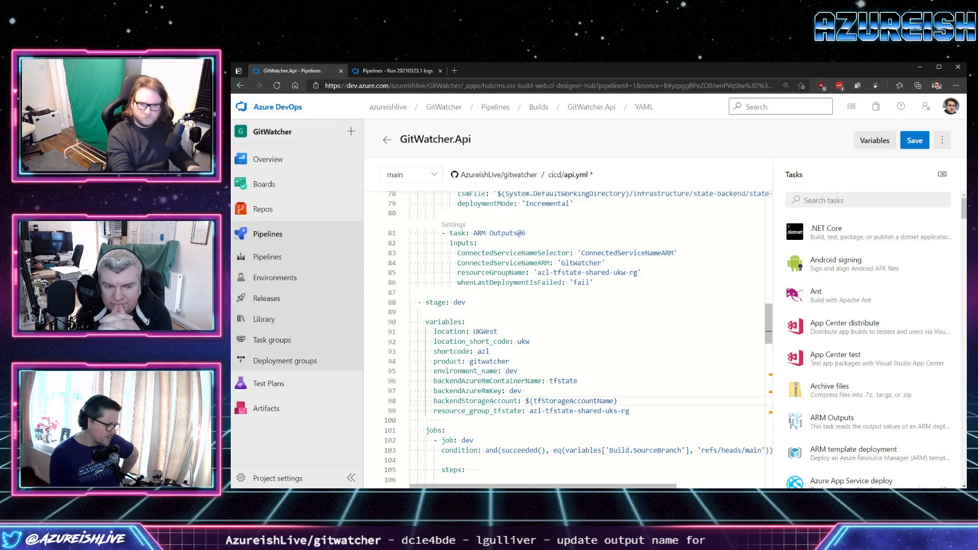
Set the dev stage's resource_group_tfstate variable to azl-tfstate-shared-ukw-rg.
key("Down")
key("Delete")
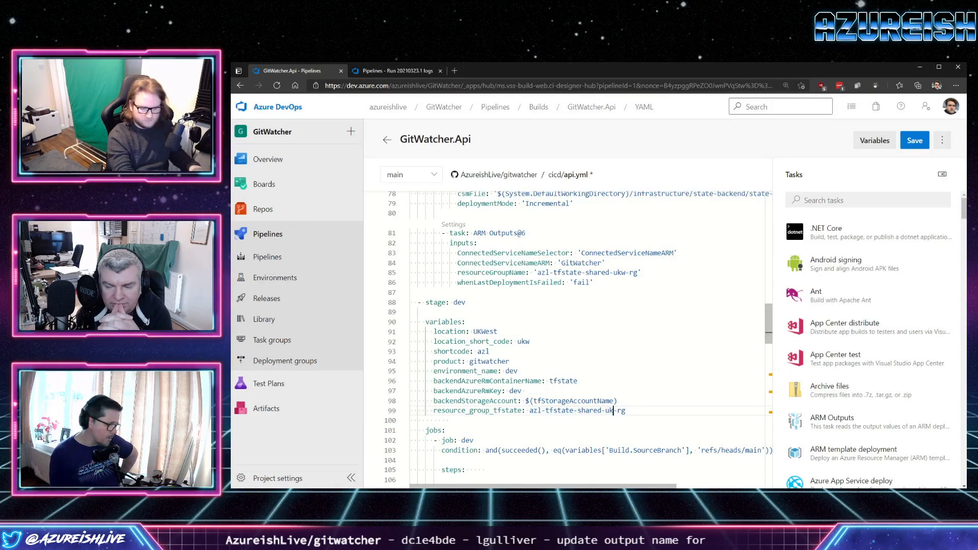
type("2")
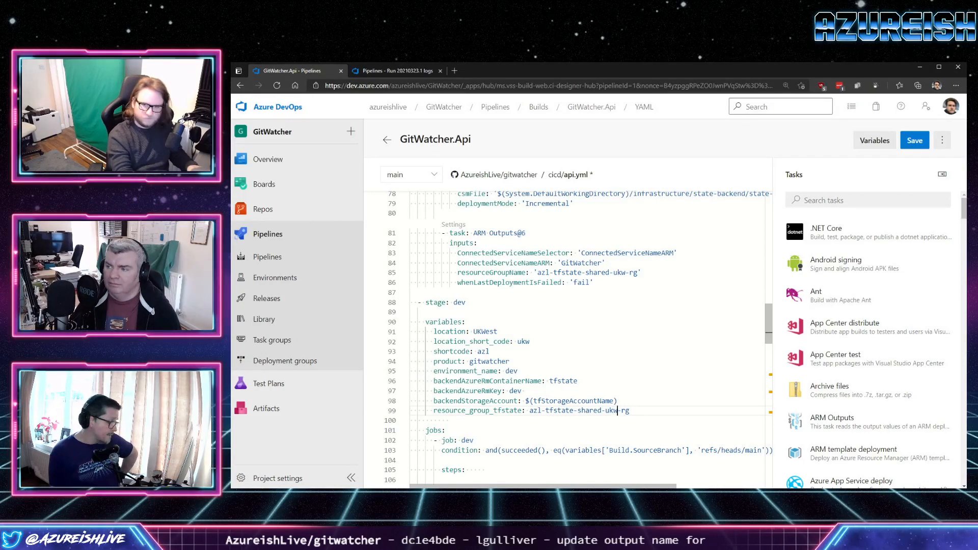
Review the dev stage's Terraform init, plan and apply tasks and the web app deployment task for their variable references.
scroll(568, 340, "down", 6)
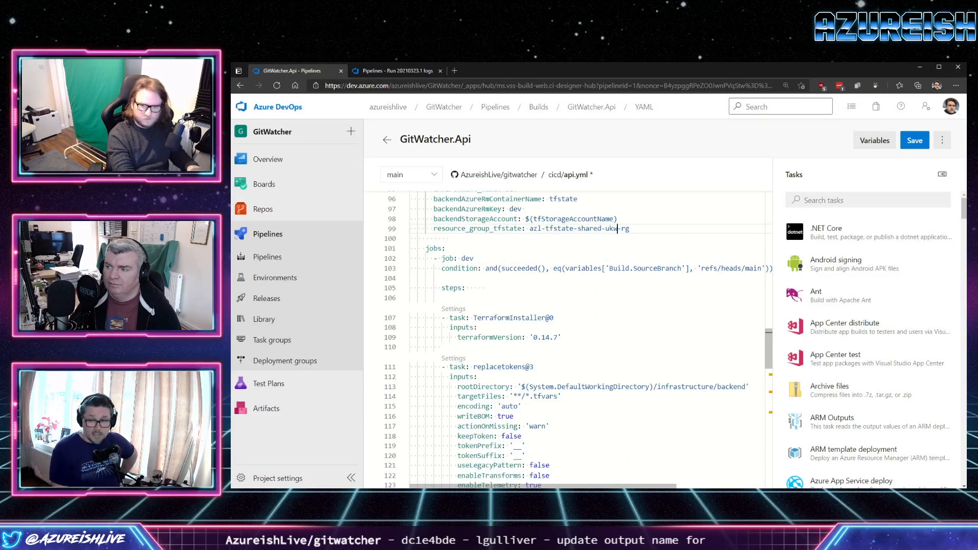
scroll(568, 339, "down", 6)
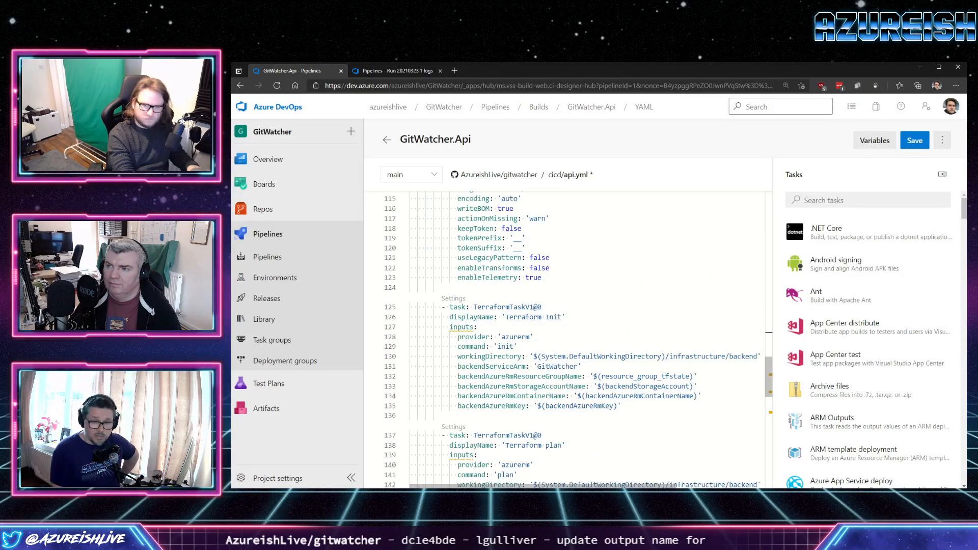
scroll(568, 340, "down", 3)
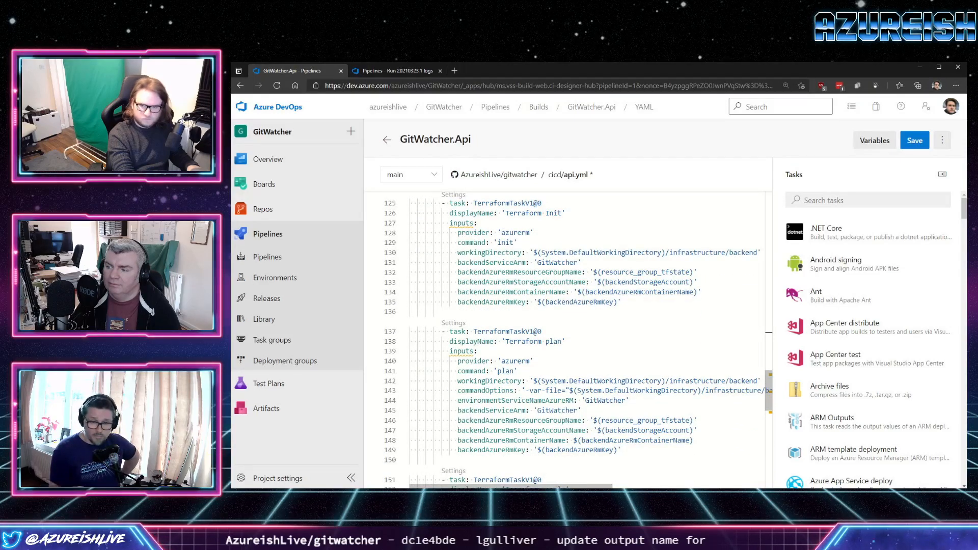
scroll(567, 340, "down", 5)
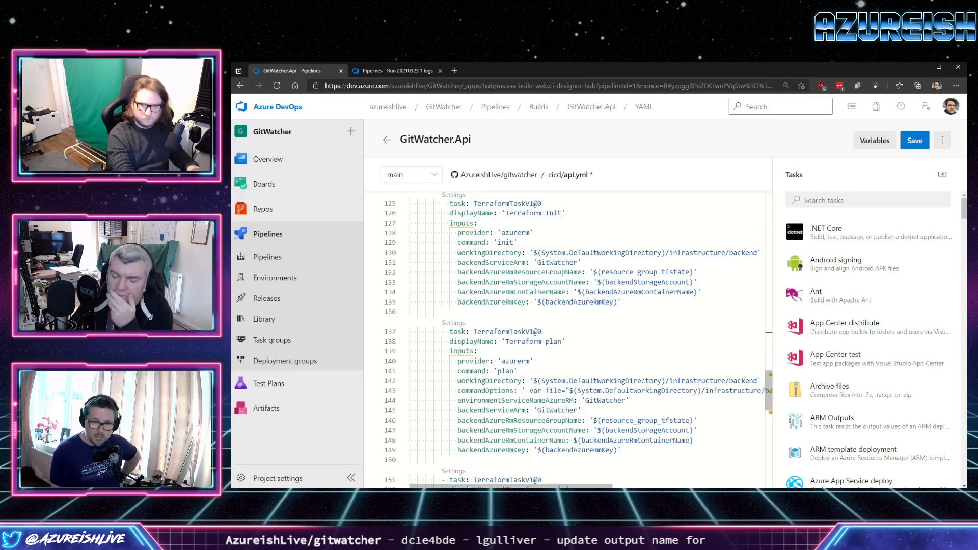
scroll(568, 339, "down", 3)
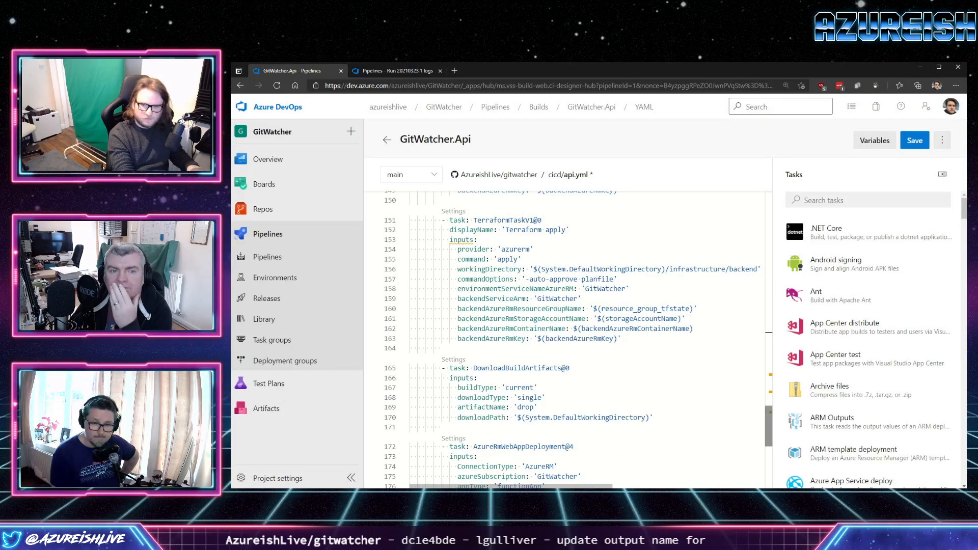
scroll(568, 340, "up", 20)
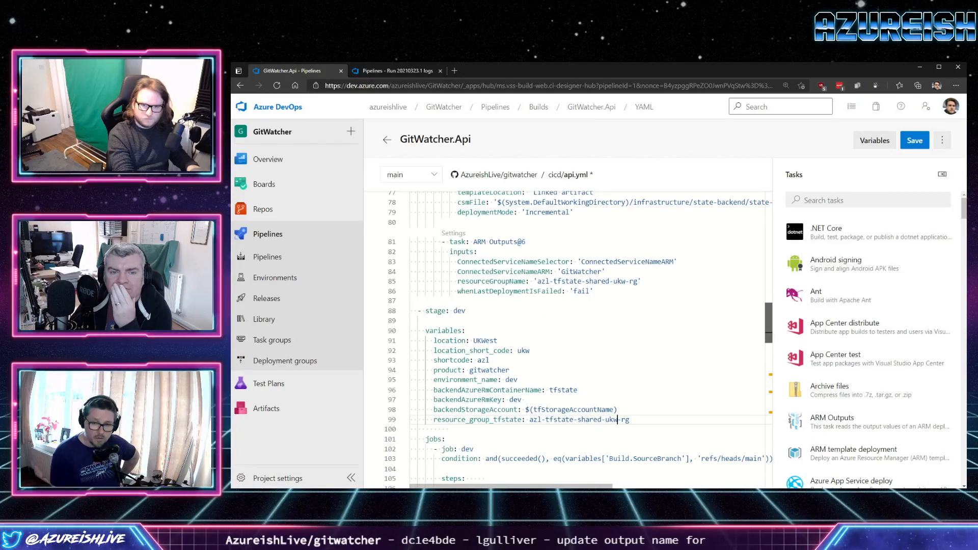
scroll(568, 339, "up", 7)
scroll(568, 340, "down", 20)
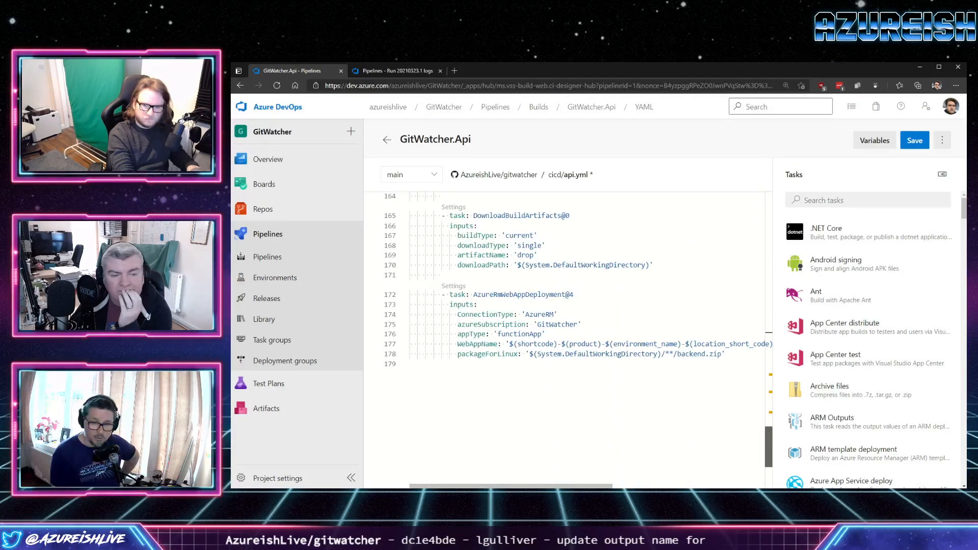
scroll(568, 330, "up", 1)
scroll(568, 329, "up", 1)
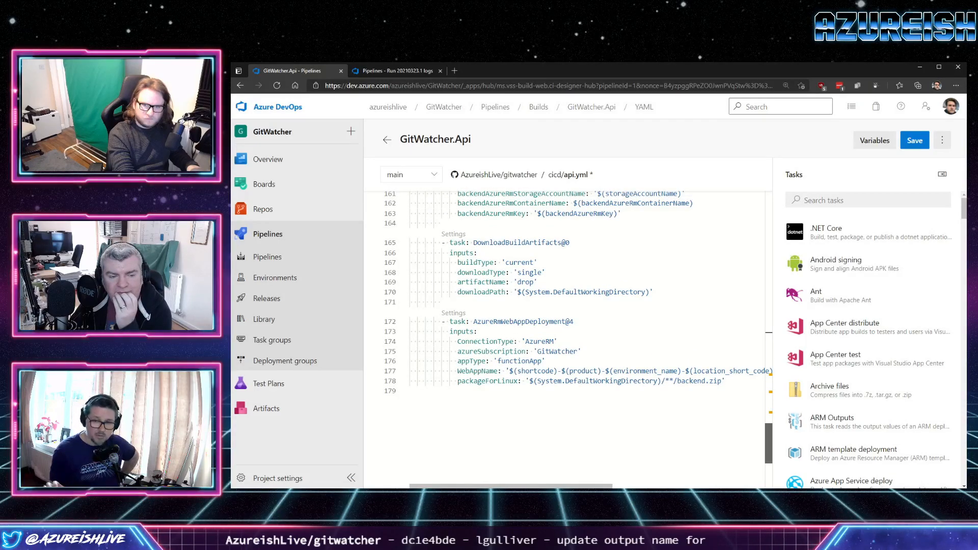
scroll(568, 330, "up", 3)
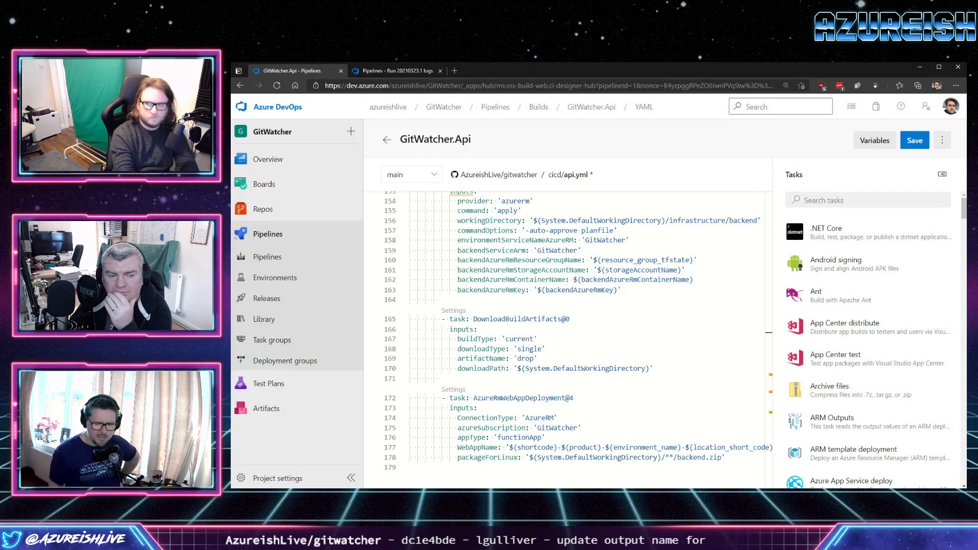
Save the pipeline by committing api.yml directly to the main branch with the default commit message.
left_click(914, 140)
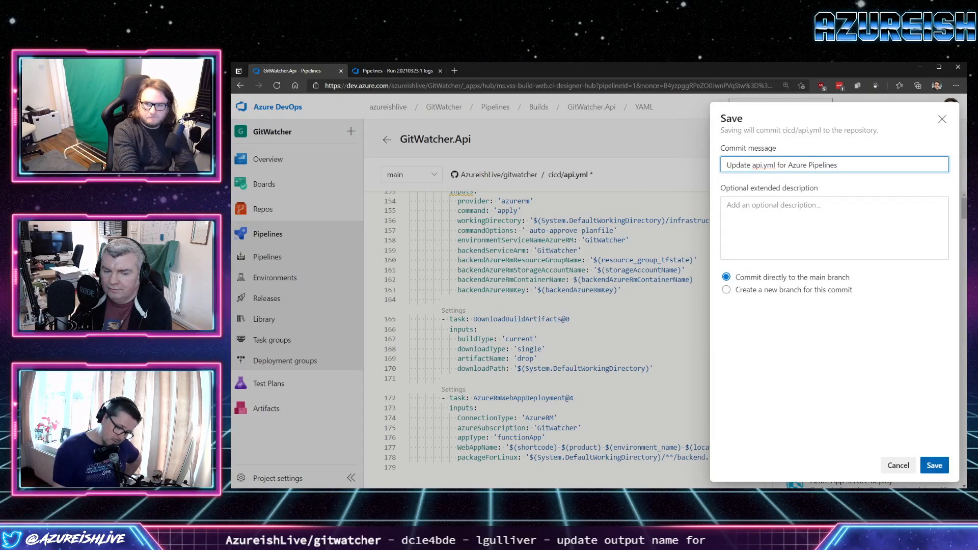
left_click(935, 465)
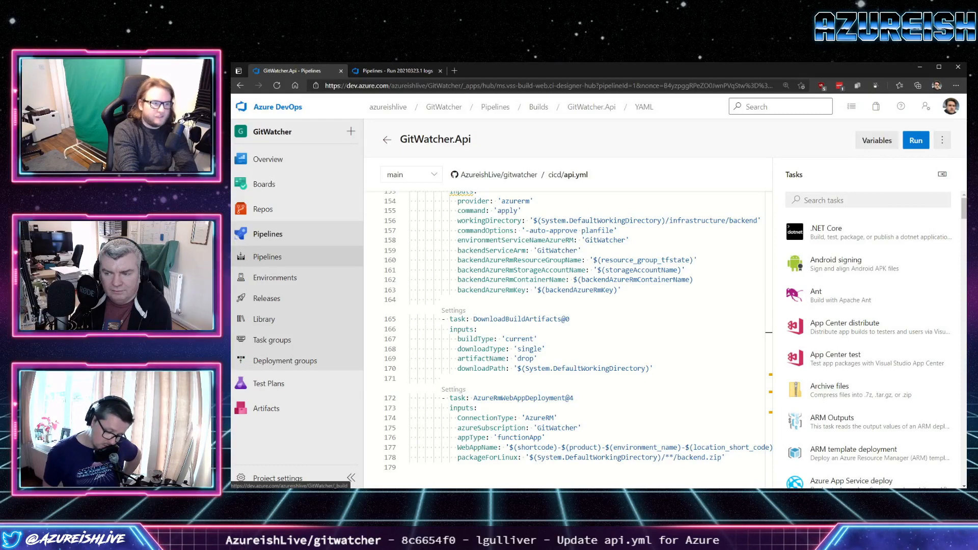
Open GitWatcher.Api run #20210323.4 from a separate browser tab and follow its build job's log.
middle_click(268, 257)
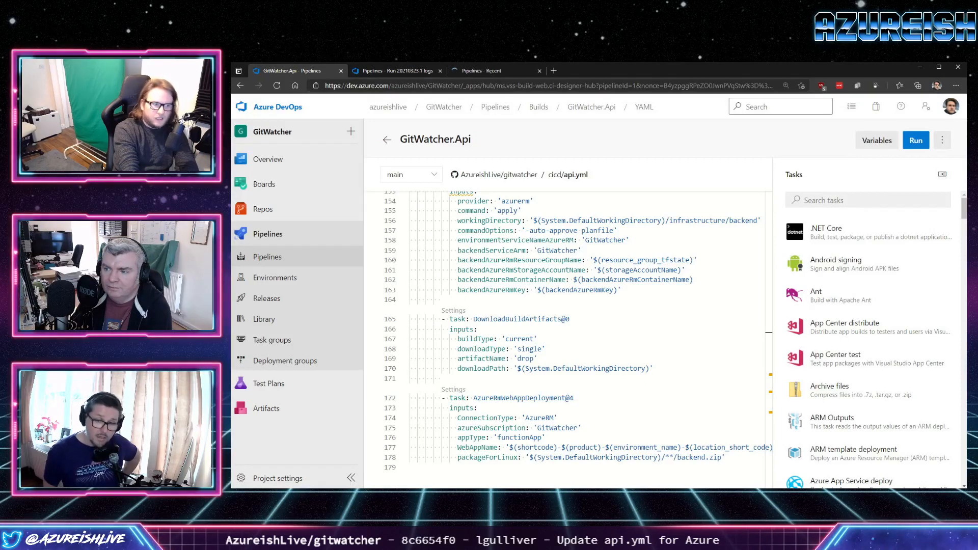
left_click(493, 70)
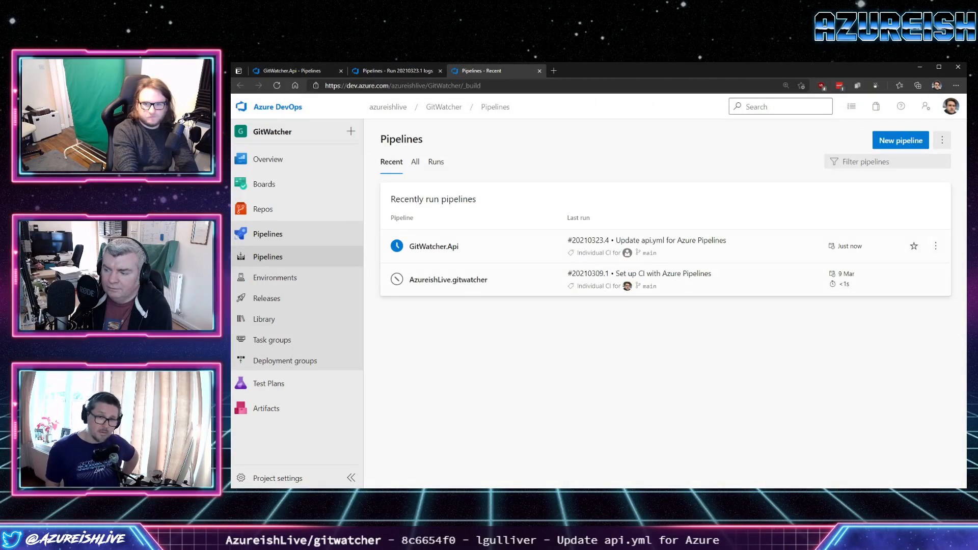
left_click(434, 247)
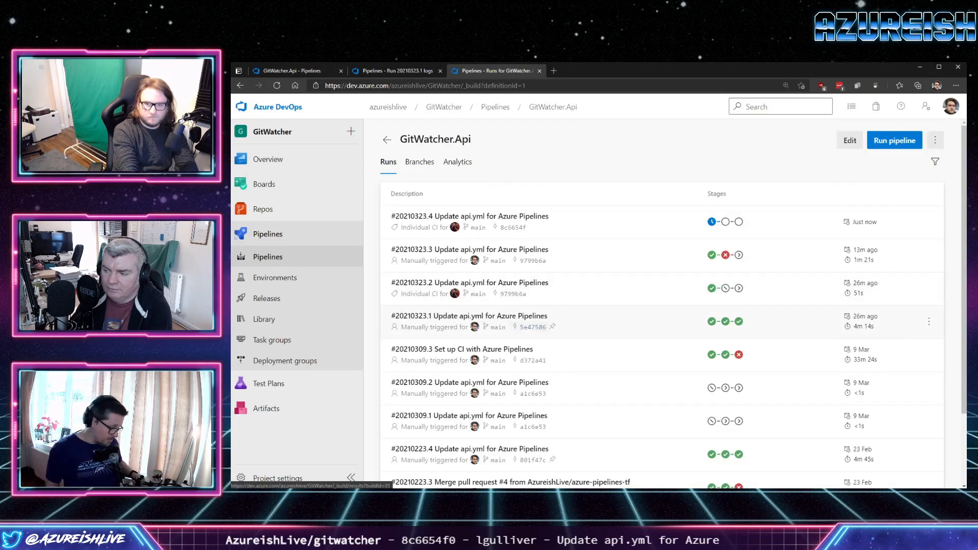
left_click(470, 219)
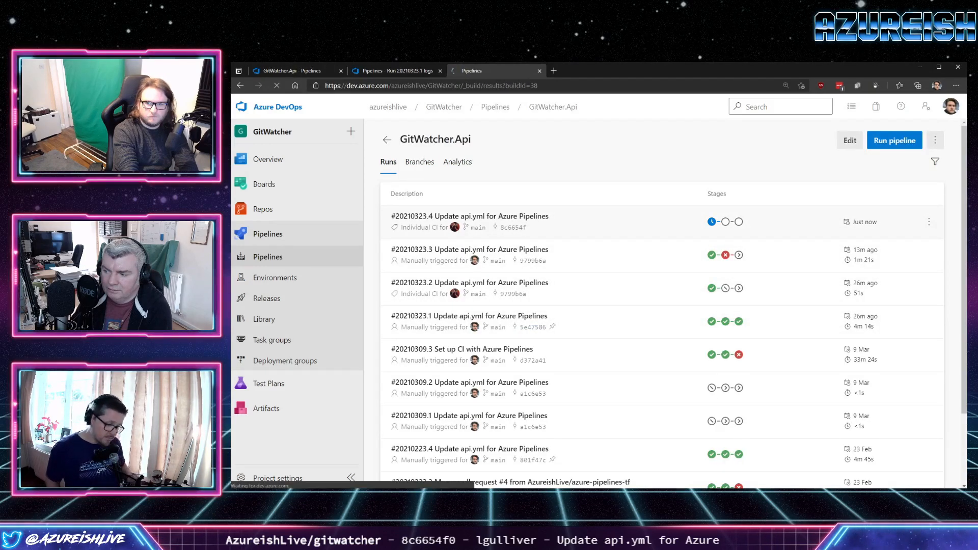
left_click(451, 357)
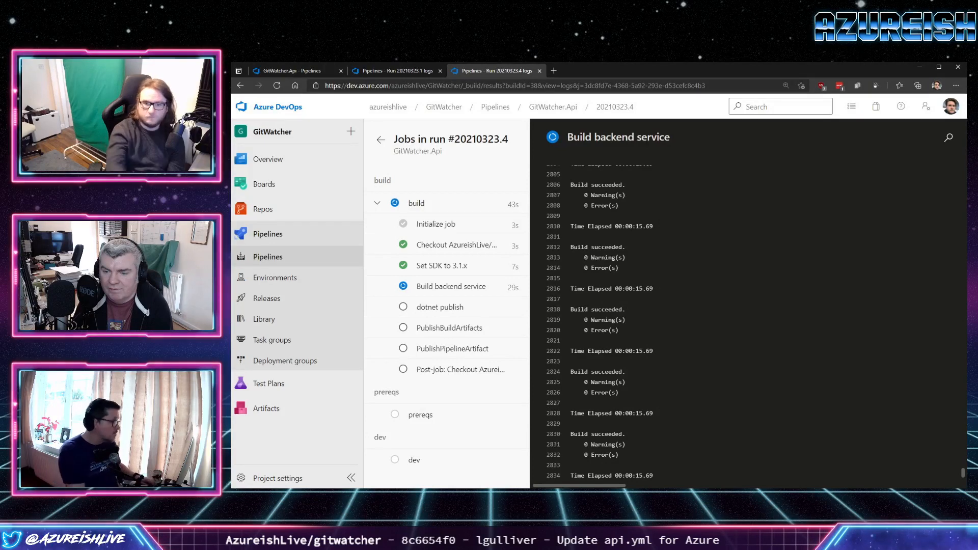
Follow the prereqs job in run #20210323.4, reloading the page to update the task statuses.
left_click(276, 86)
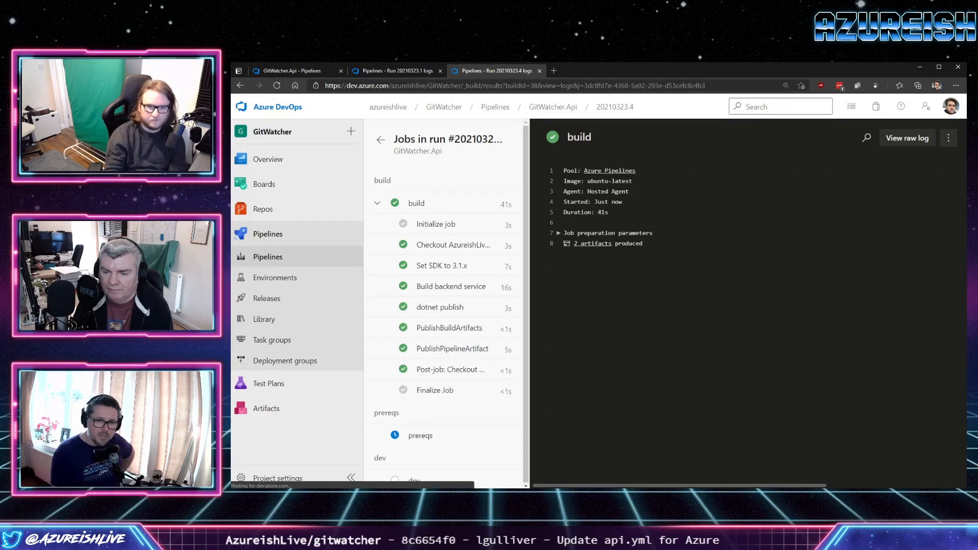
mouse_move(264, 184)
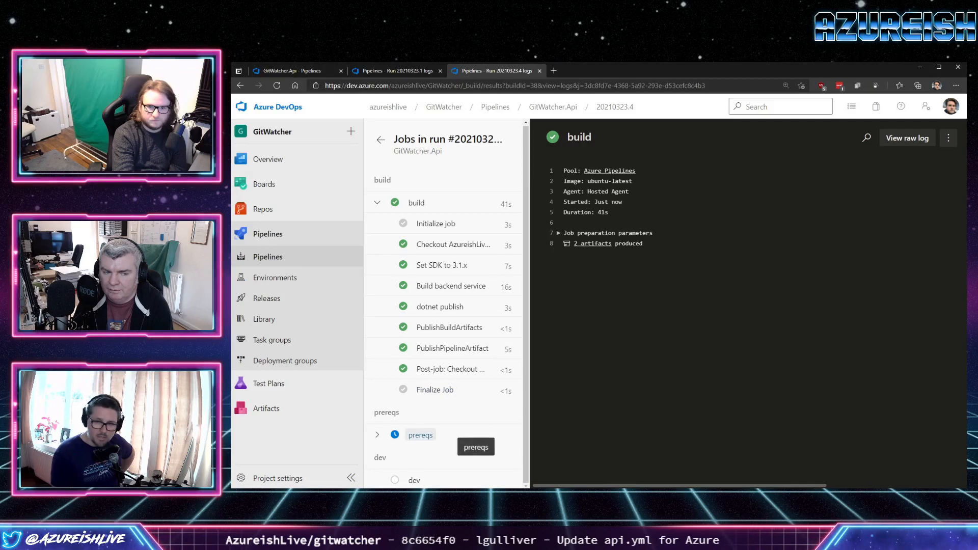
left_click(420, 435)
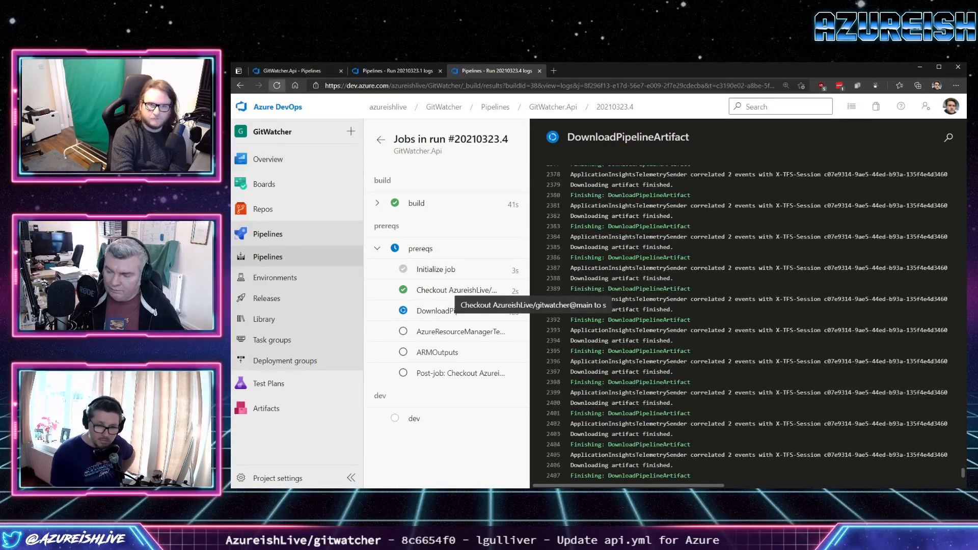
left_click(277, 85)
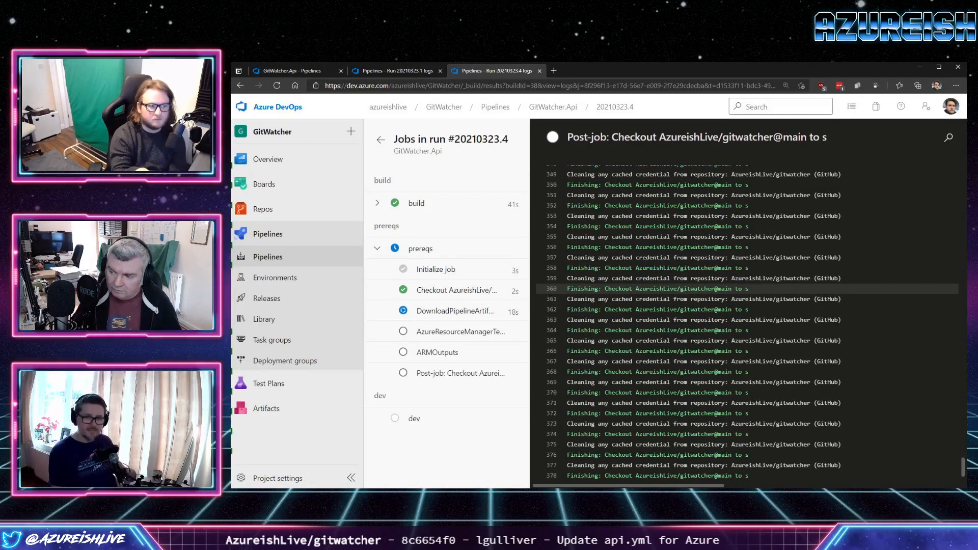
key("F5")
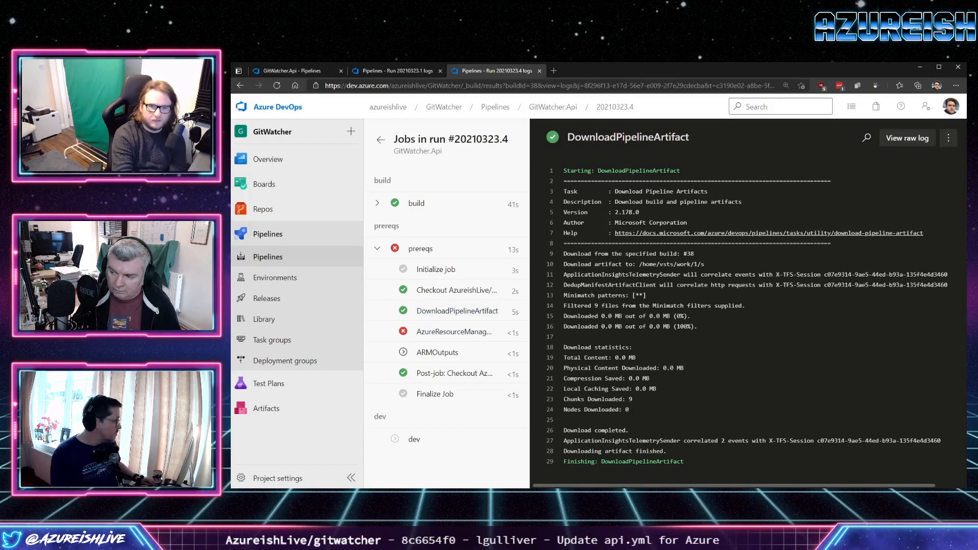
Examine the error lines in the prereqs job's AzureResourceManagerTemplateDeployment log, including the status code.
left_click(453, 331)
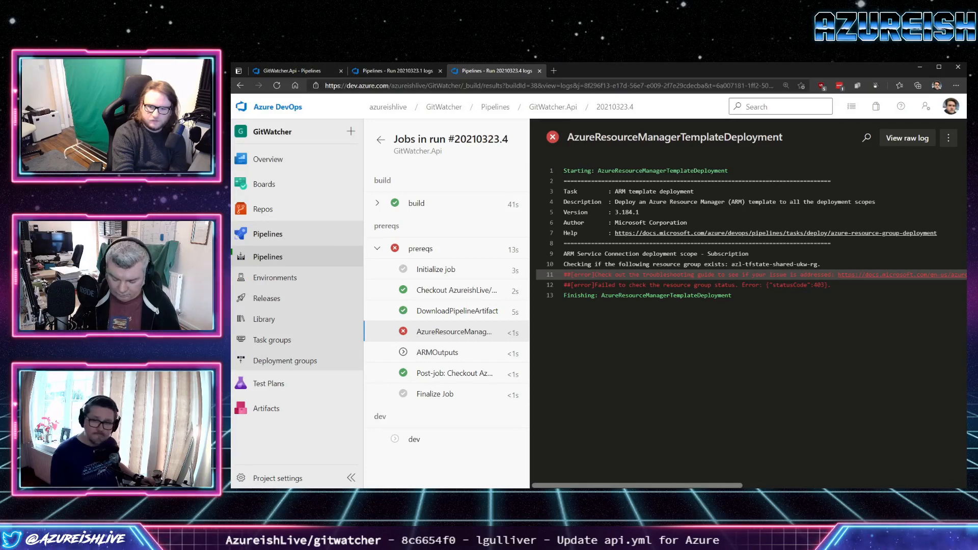
left_click_drag(638, 485, 783, 486)
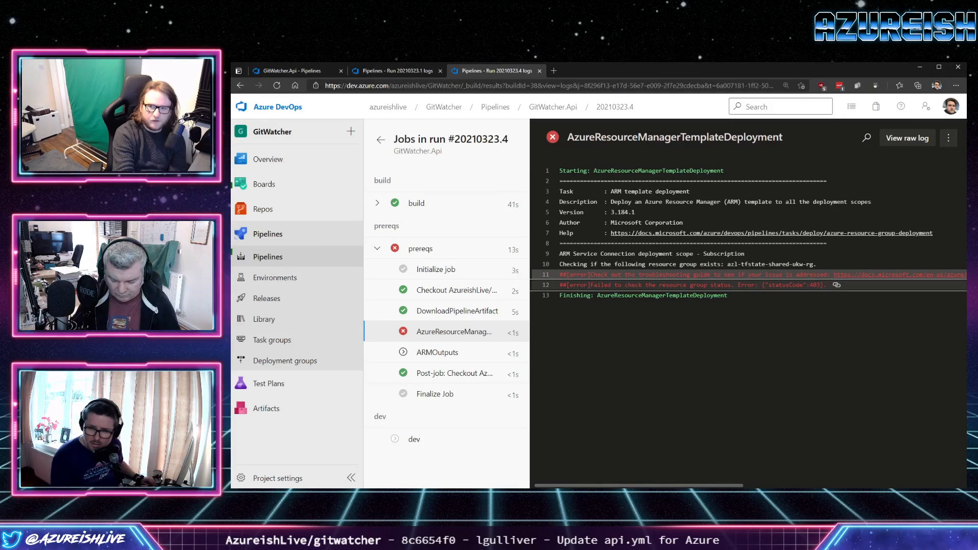
double_click(815, 286)
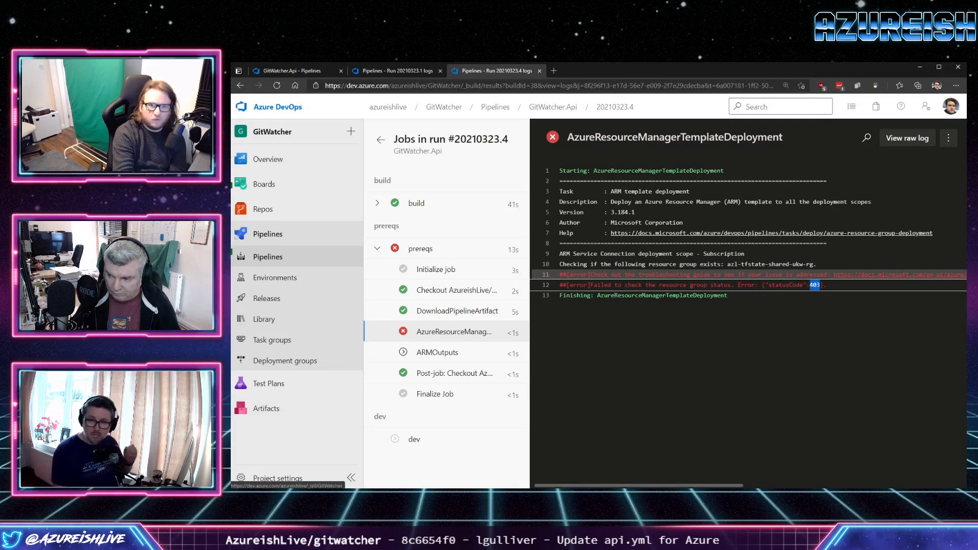
Check the GitWatcher project settings for its service connections entry, and close that browser tab.
left_click(278, 477)
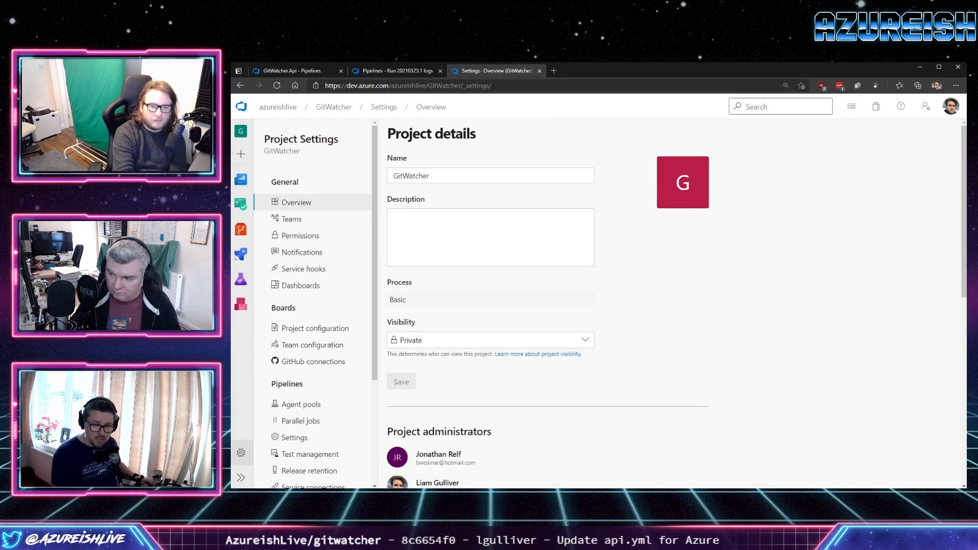
scroll(314, 305, "down", 1)
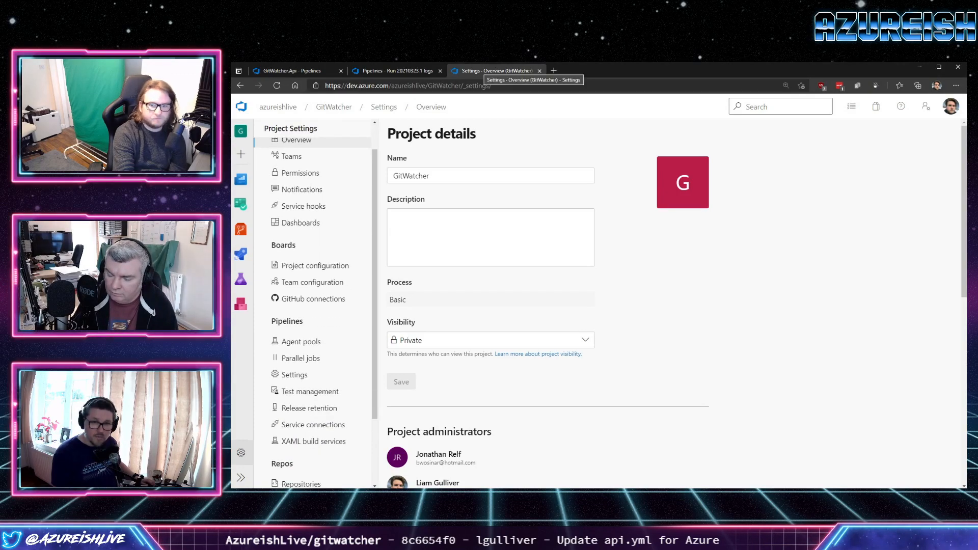
key("ctrl+w")
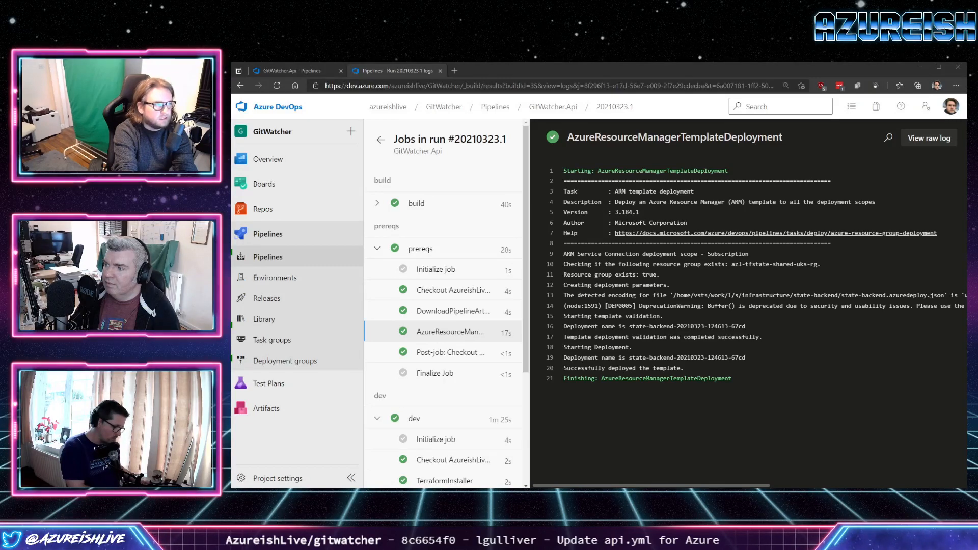
Review the service connection names used by the Terraform apply task in the GitWatcher.Api pipeline's api.yml.
left_click(292, 71)
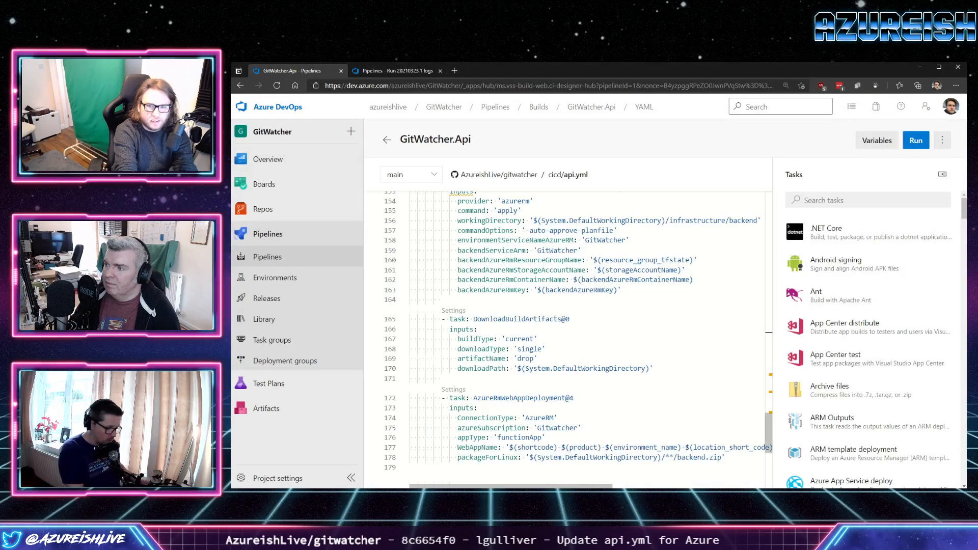
scroll(565, 337, "up", 3)
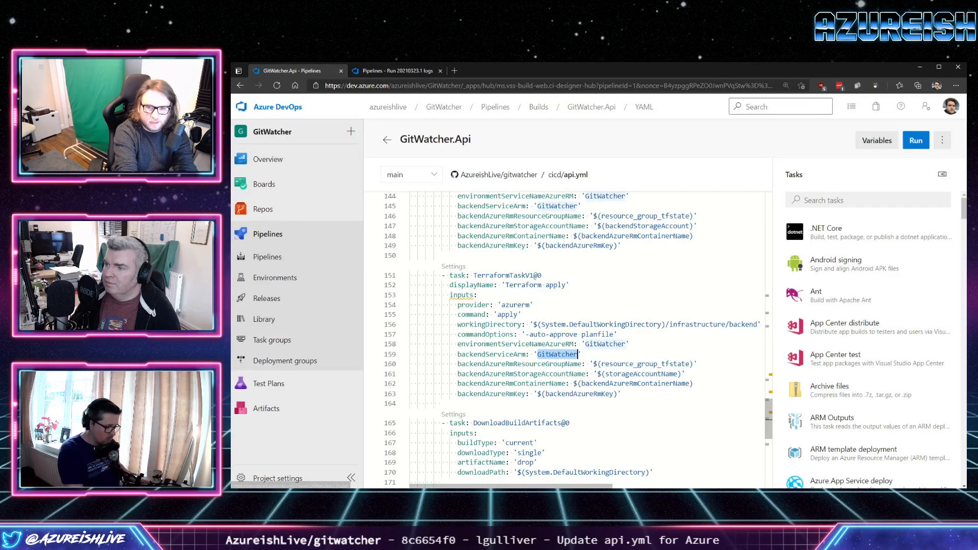
double_click(557, 354)
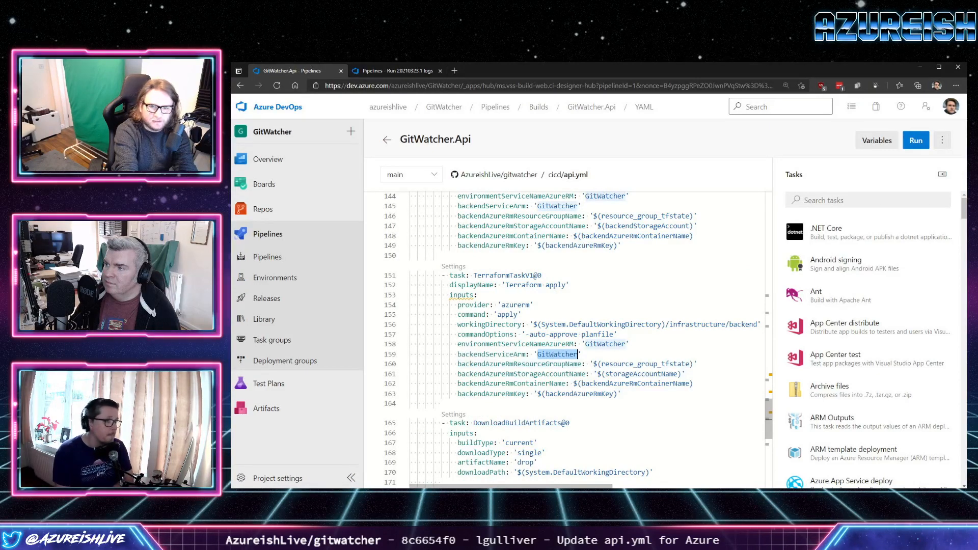
double_click(605, 345)
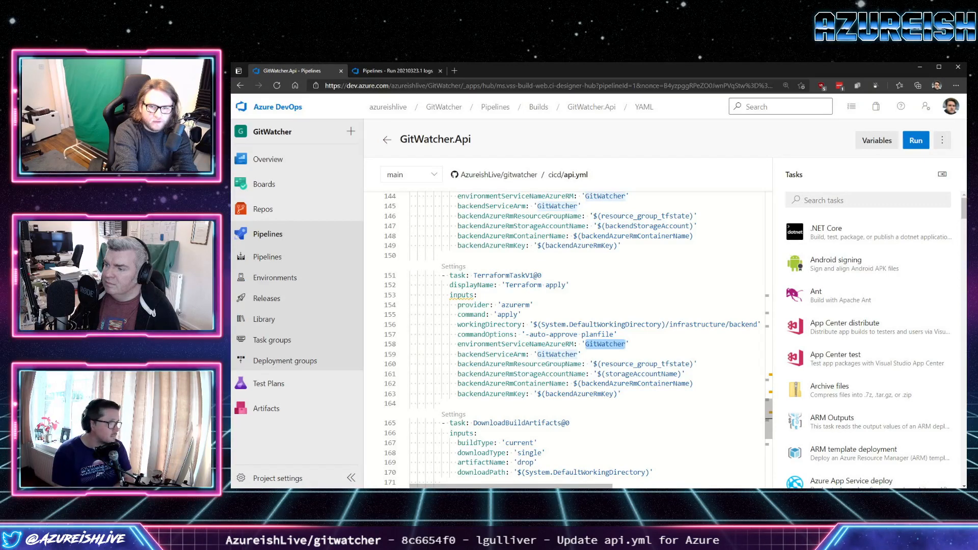
scroll(565, 336, "up", 12)
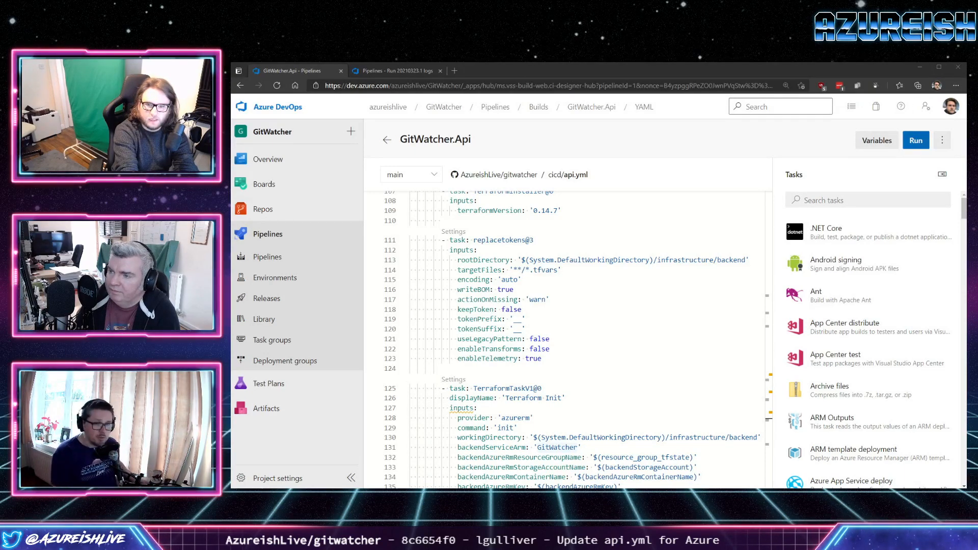
Run the GitWatcher.Api pipeline manually on the main branch and open its build stage log.
left_click(916, 140)
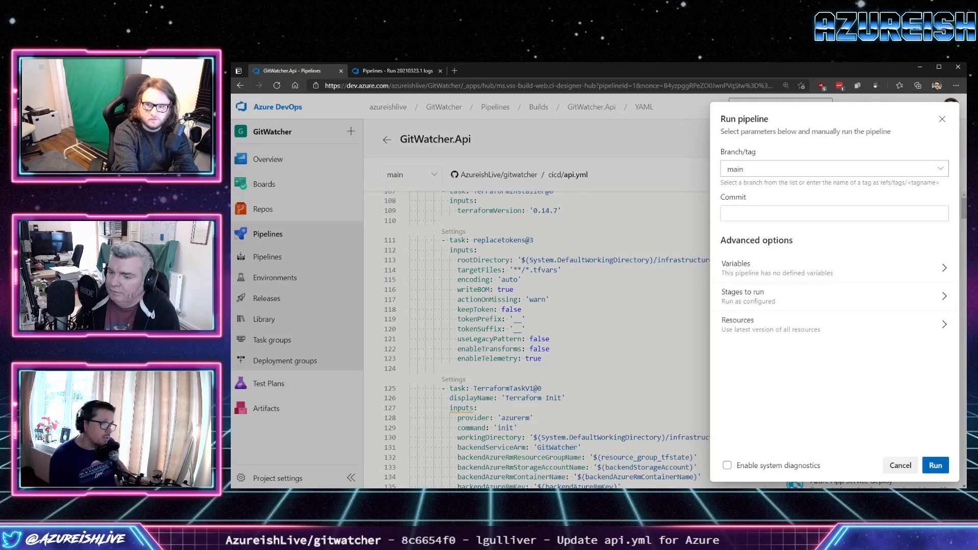
left_click(935, 465)
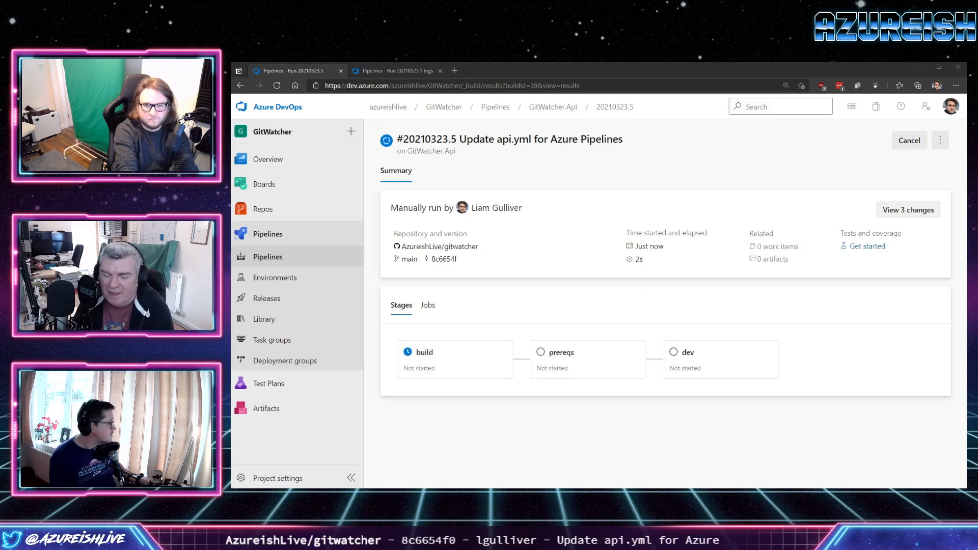
left_click(455, 360)
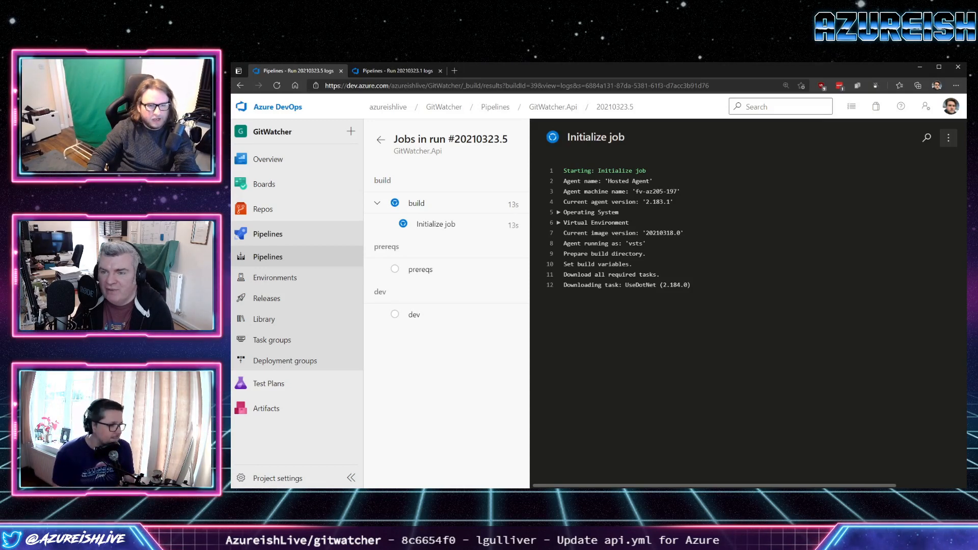
Follow the prereqs and dev jobs of the new run, reading the ARMOutputs task's log.
left_click(414, 315)
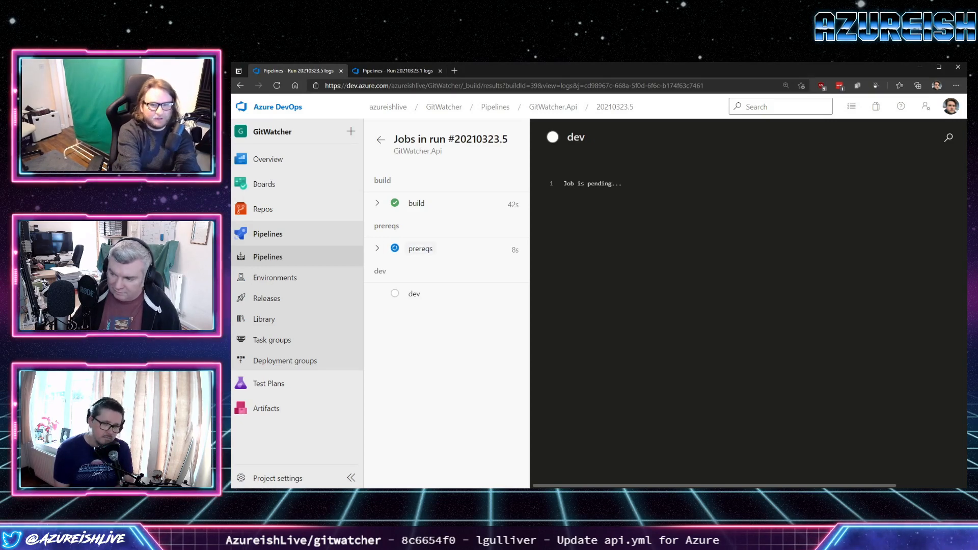
left_click(377, 248)
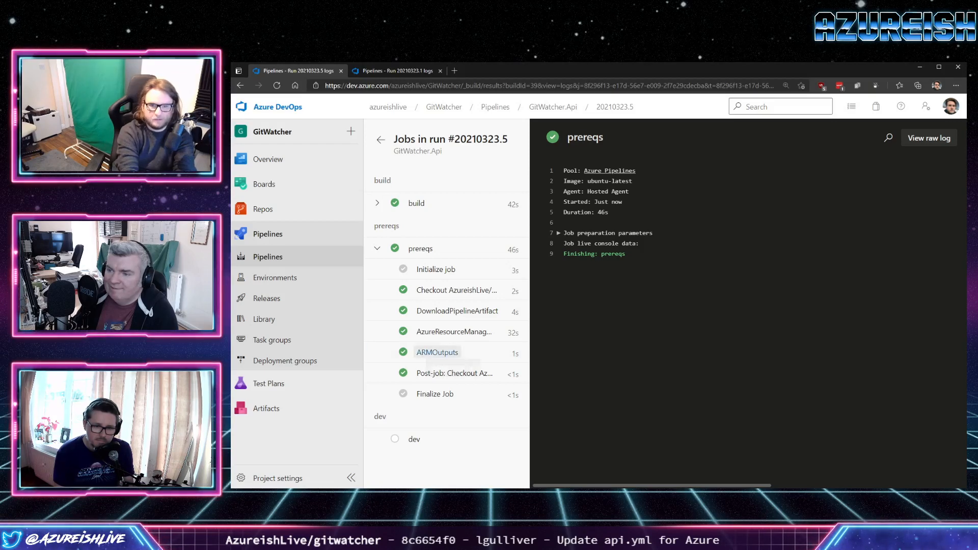
left_click(438, 353)
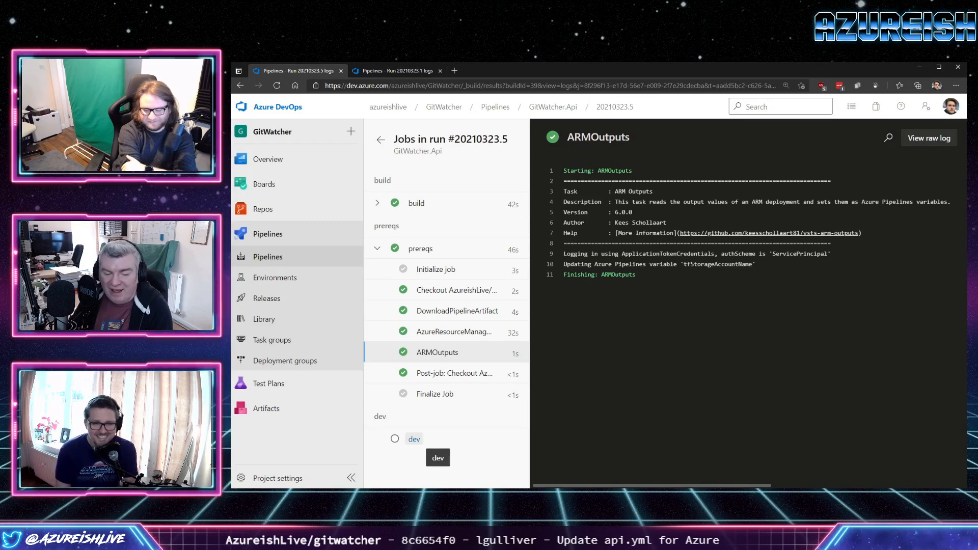
left_click(413, 439)
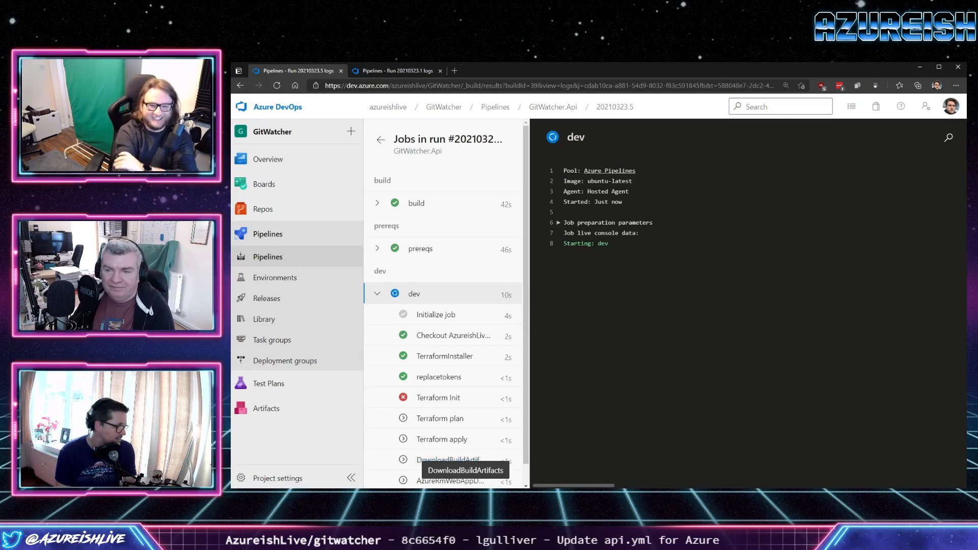
Examine the Terraform Init log's error line, highlighting the storage account variable it references.
left_click(447, 396)
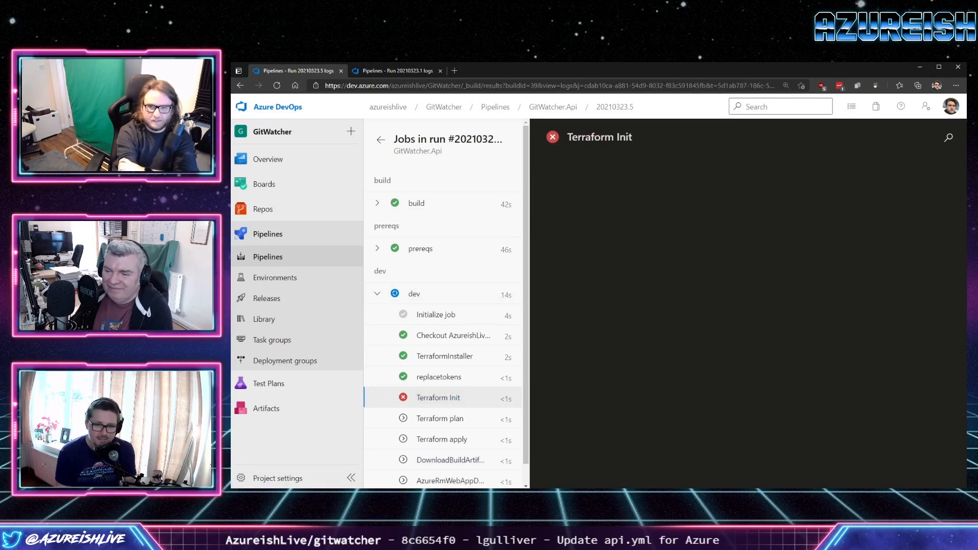
left_click(276, 86)
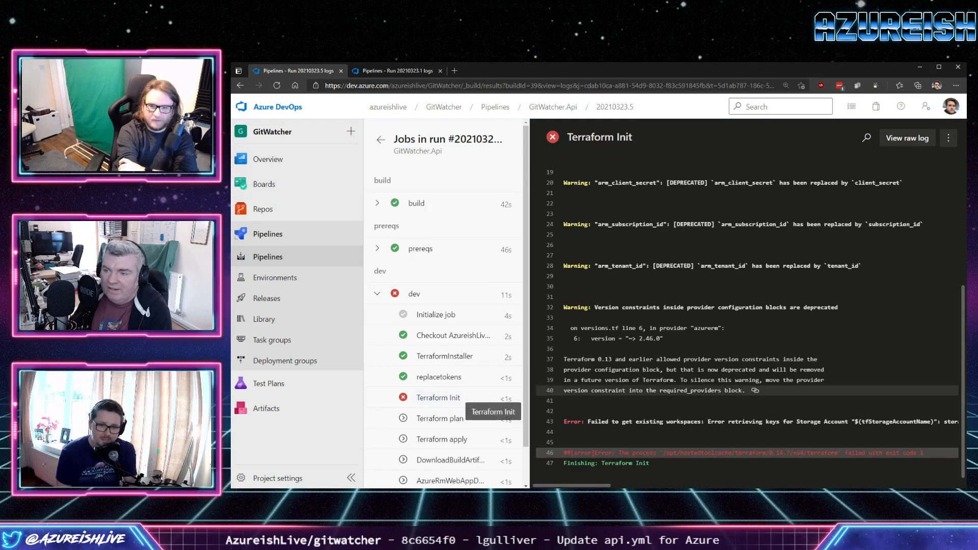
scroll(859, 422, "right", 3)
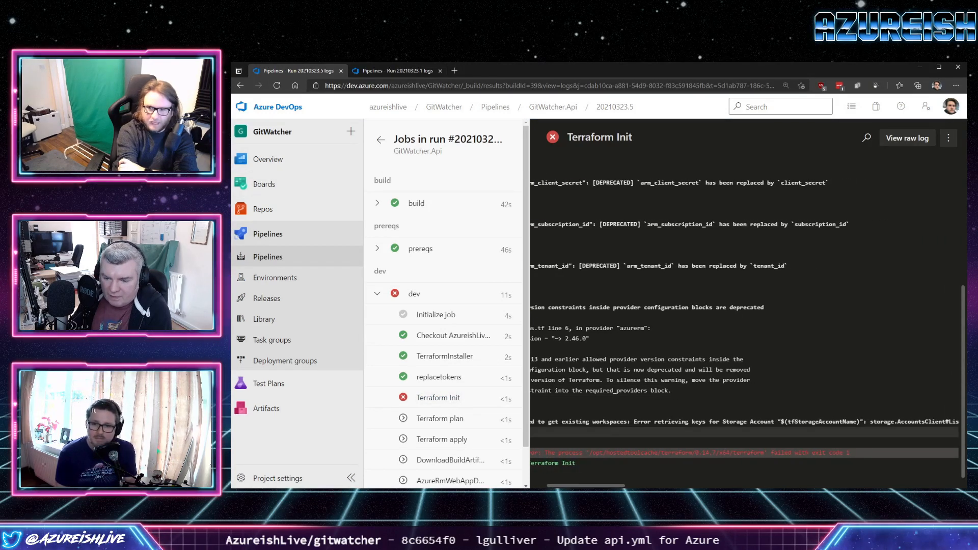
left_click(858, 421)
left_click_drag(859, 422, 781, 422)
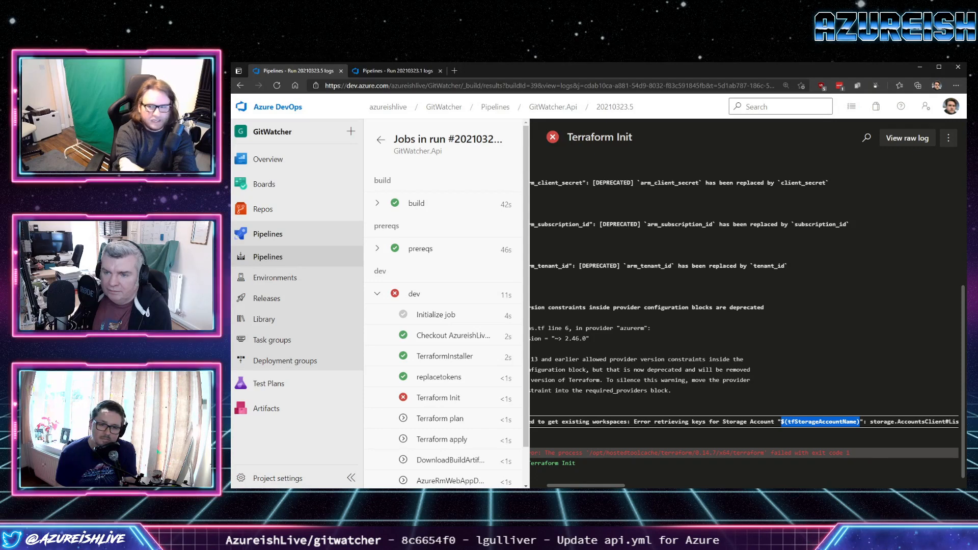
scroll(744, 331, "left", 3)
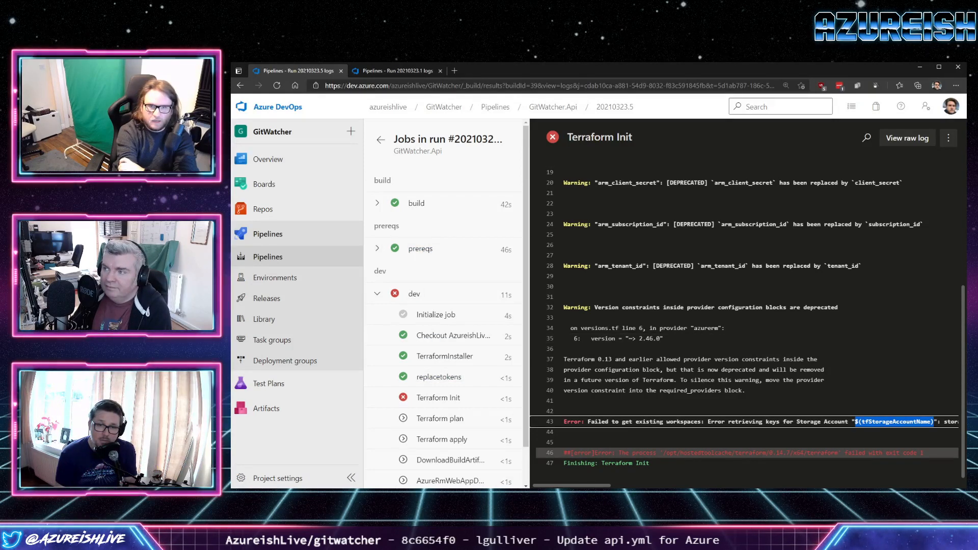
Return to the run summary and open the GitWatcher.Api pipeline's api.yml for editing.
left_click(381, 139)
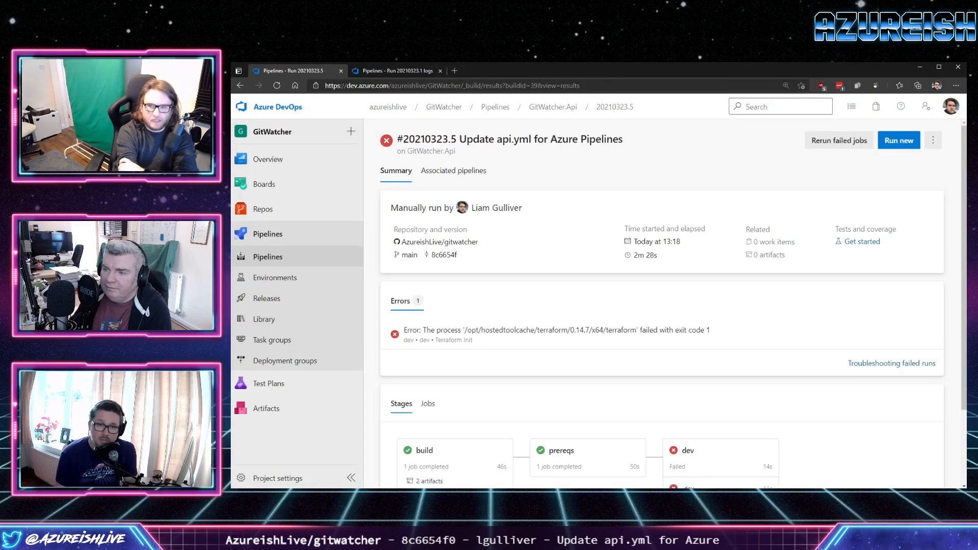
left_click(934, 140)
left_click(873, 203)
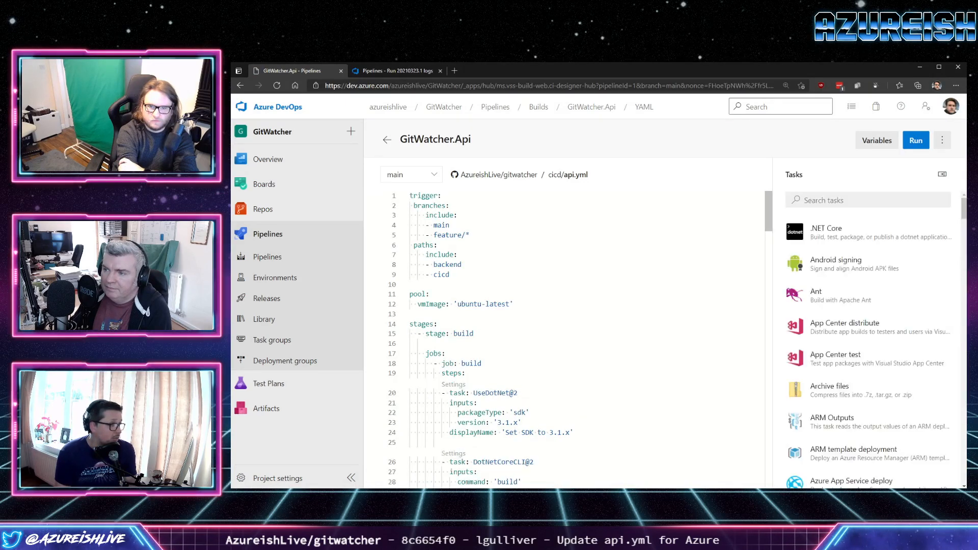
scroll(576, 336, "down", 1)
scroll(575, 336, "up", 1)
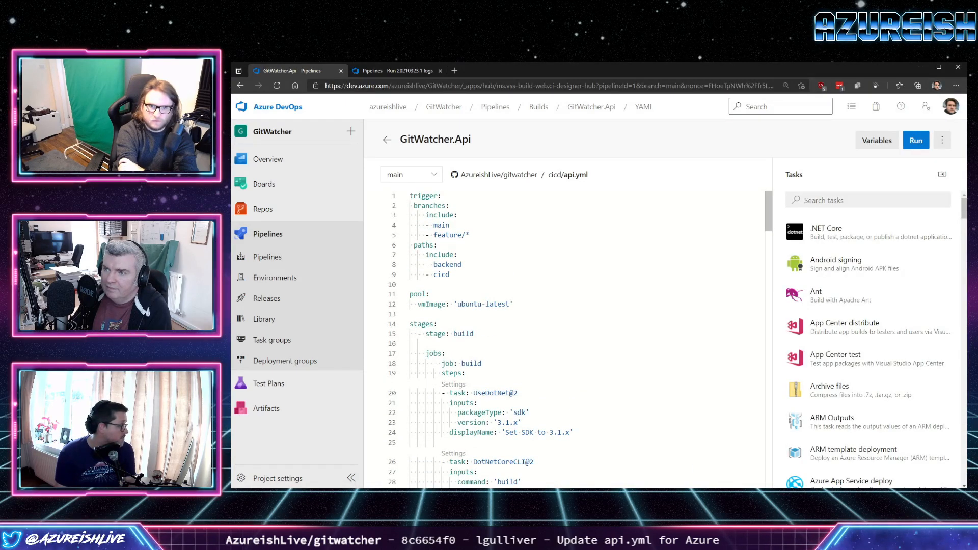
scroll(576, 336, "down", 3)
scroll(575, 336, "up", 2)
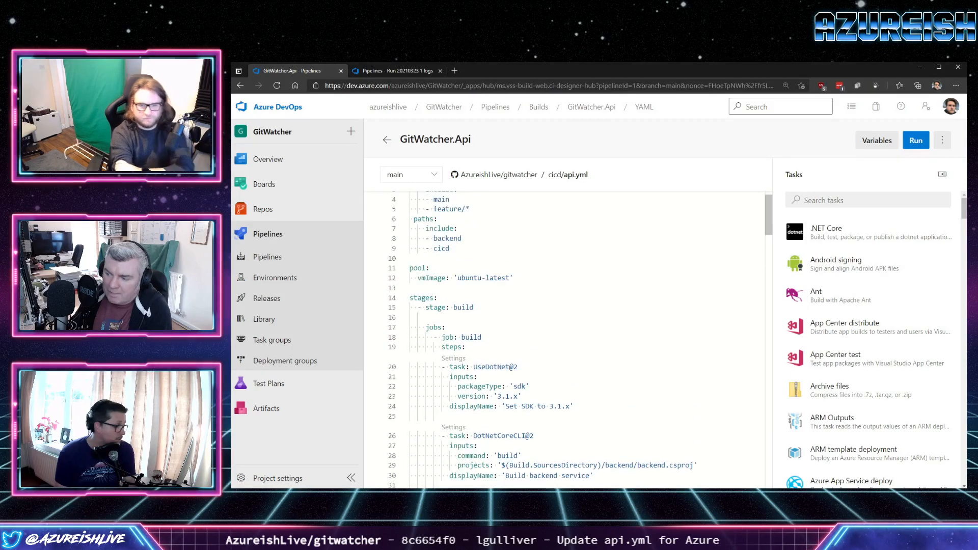
scroll(576, 336, "up", 1)
Add a top-level variables section between the trigger paths and the pool section in api.yml.
left_click(410, 285)
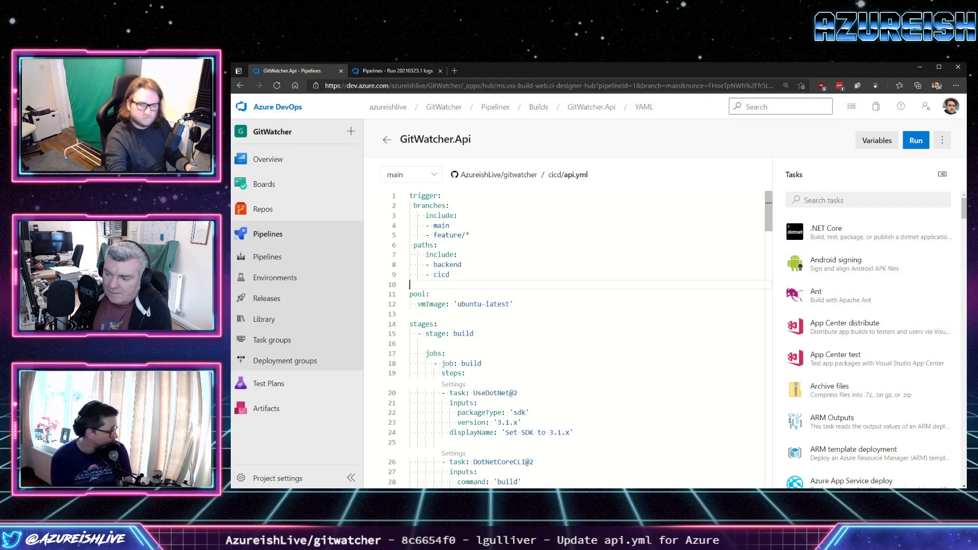
key("Return")
key("Return")
key("Up")
key("Down")
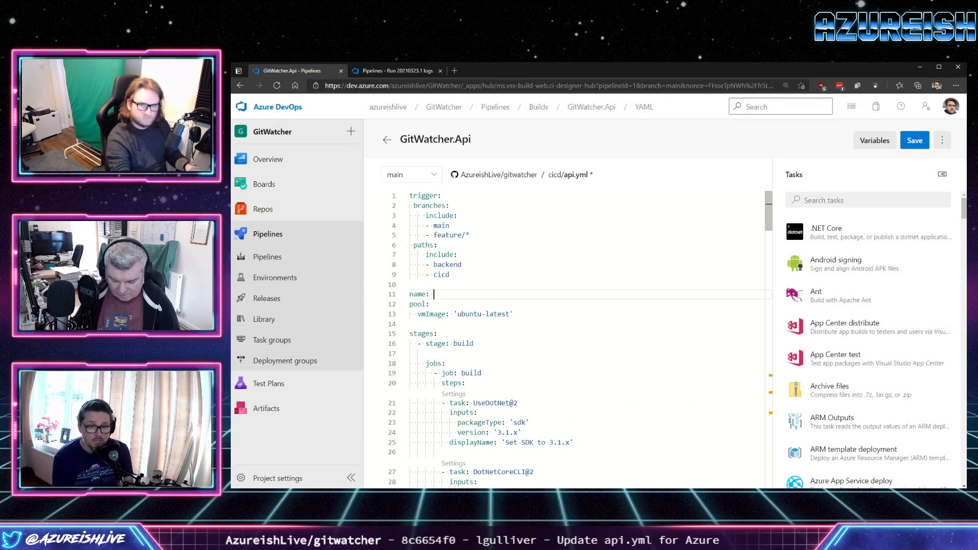
key("shift+Home")
key("BackSpace")
key("Return")
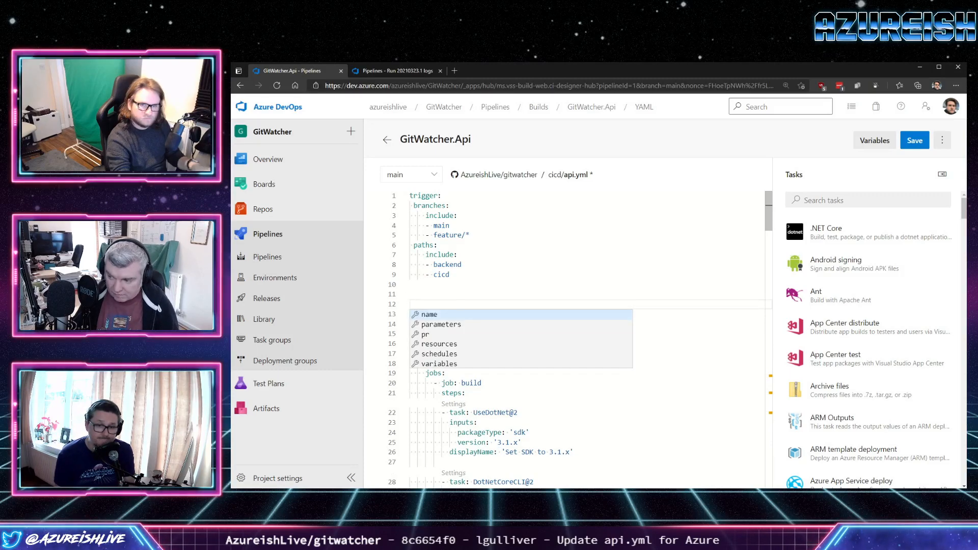
key("Escape")
key("Up")
type("var")
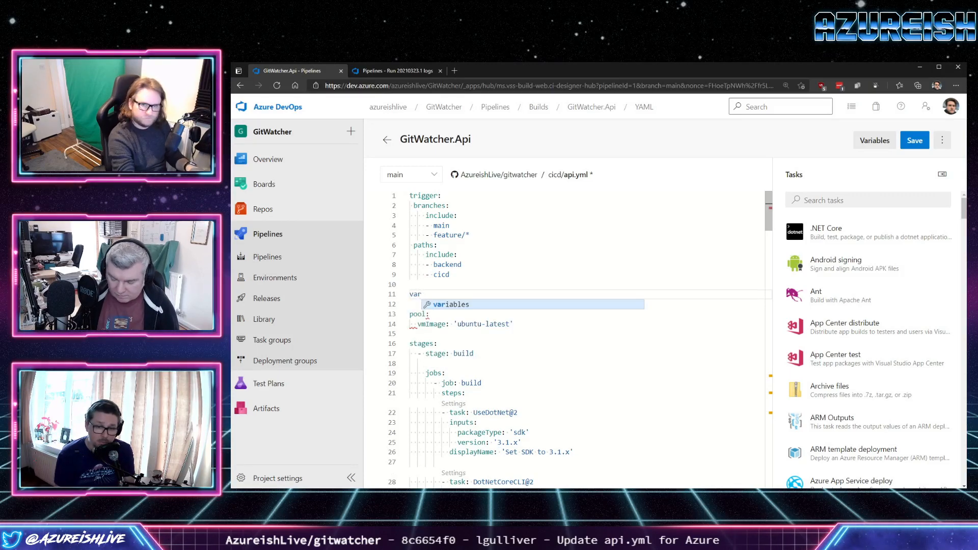
key("Return")
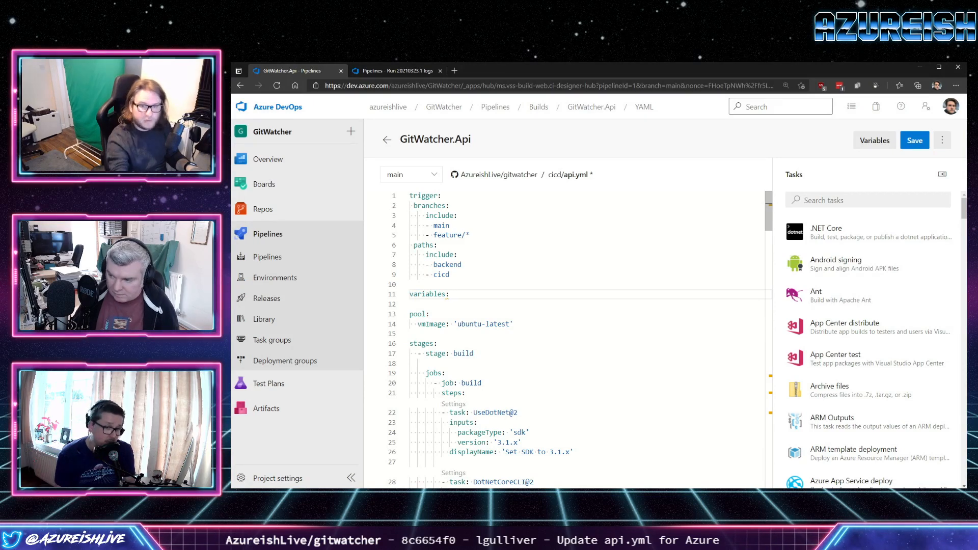
Add system.debug: true under the top-level variables in api.yml and commit the change directly to the main branch.
key("Return")
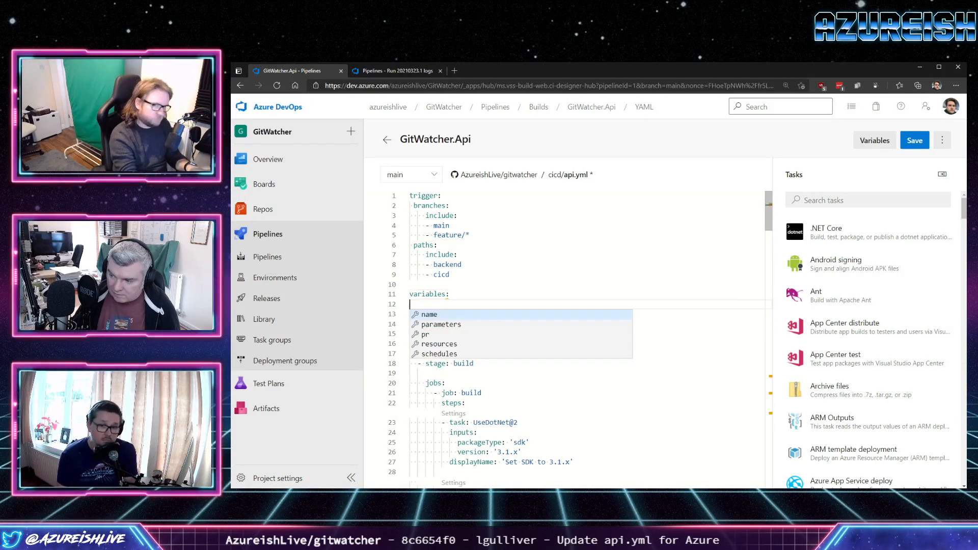
key("Escape")
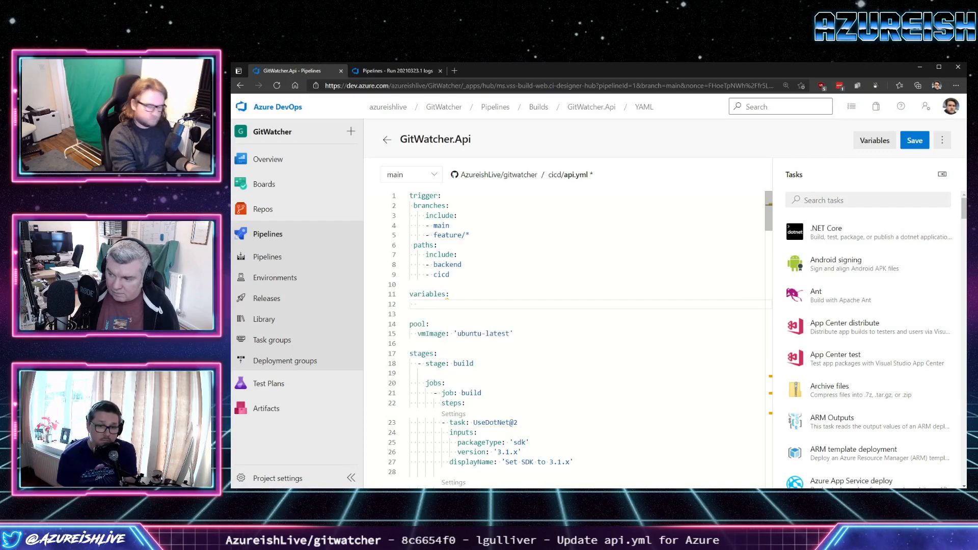
scroll(581, 336, "down", 15)
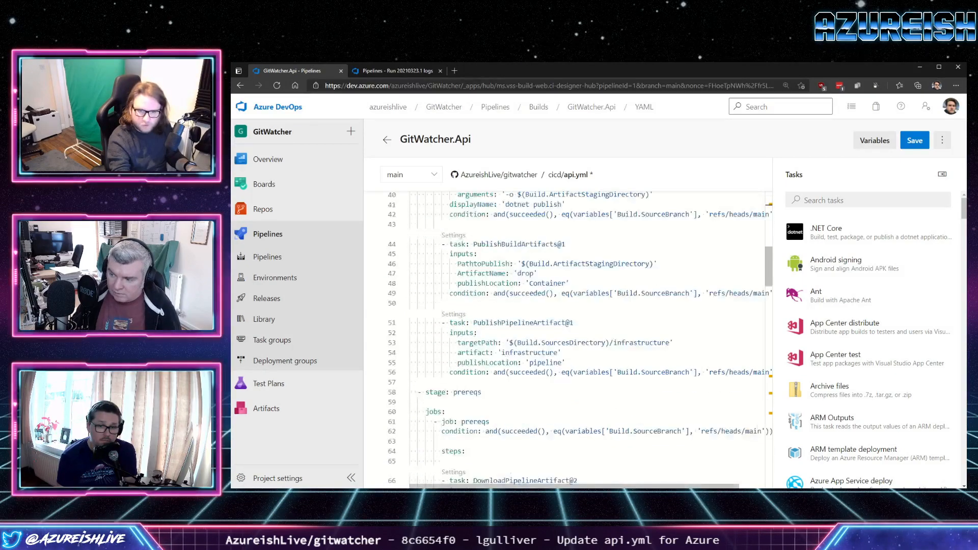
scroll(581, 336, "down", 9)
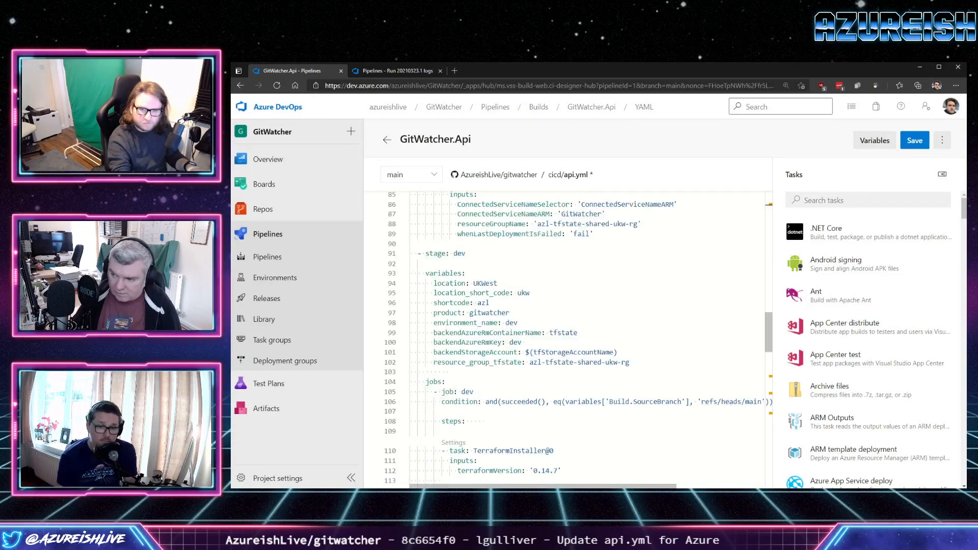
scroll(581, 337, "up", 7)
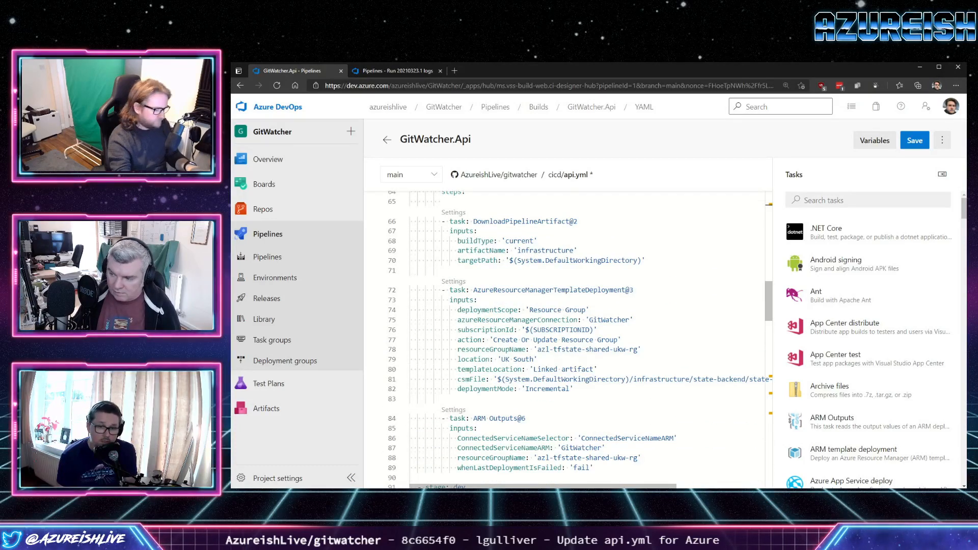
type("system.deb")
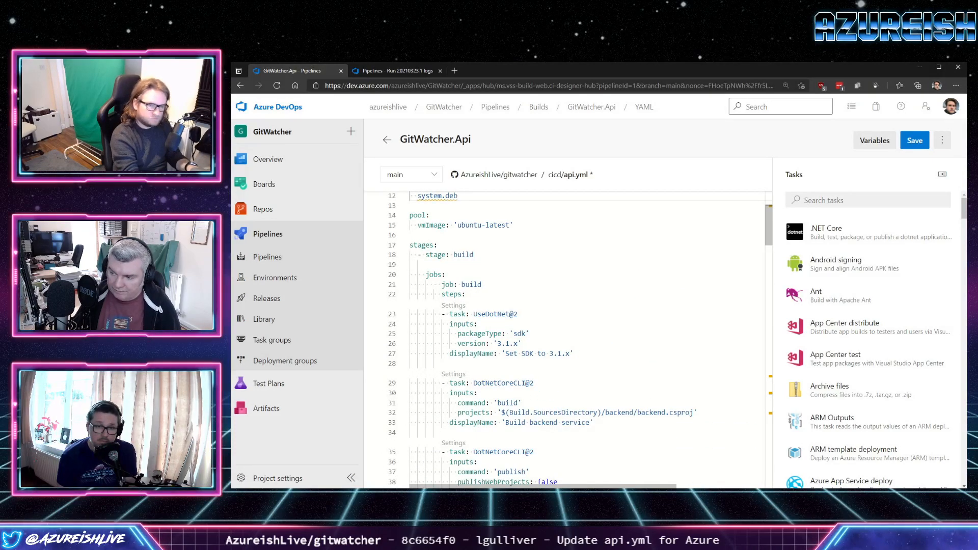
type("ug: tr")
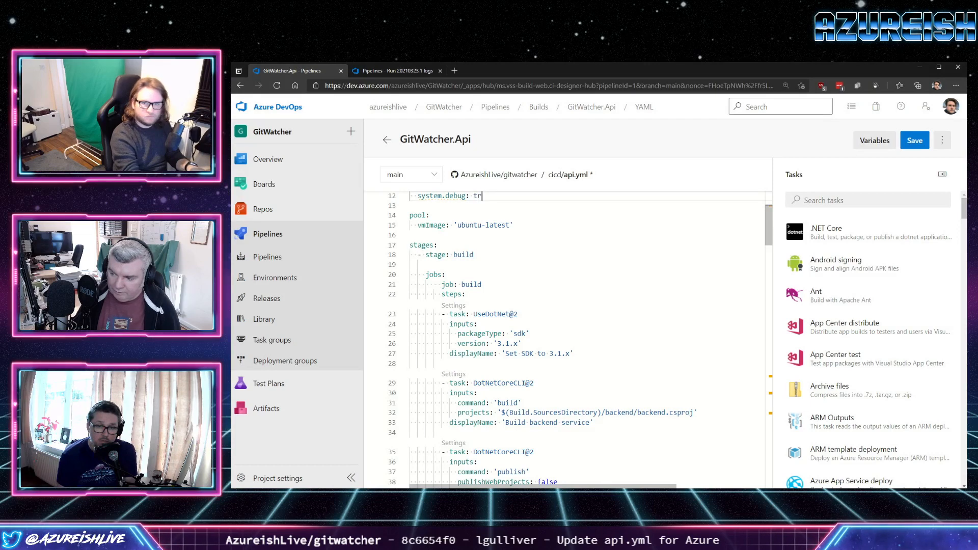
type("ue")
scroll(560, 336, "up", 2)
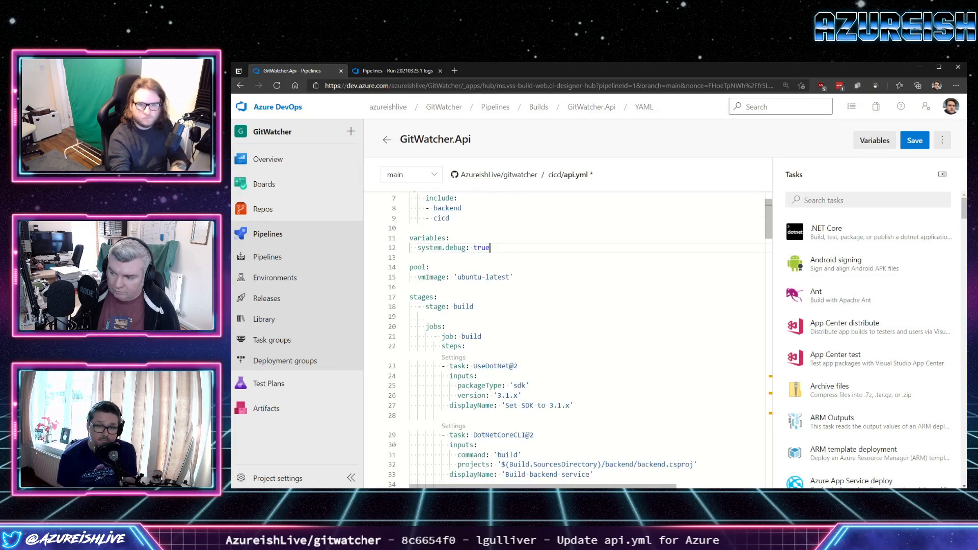
left_click(914, 140)
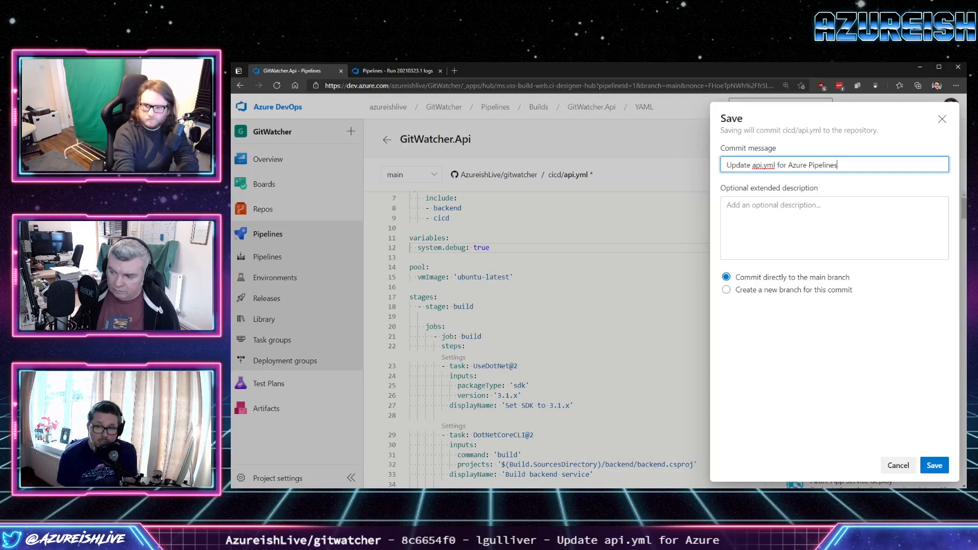
key("Return")
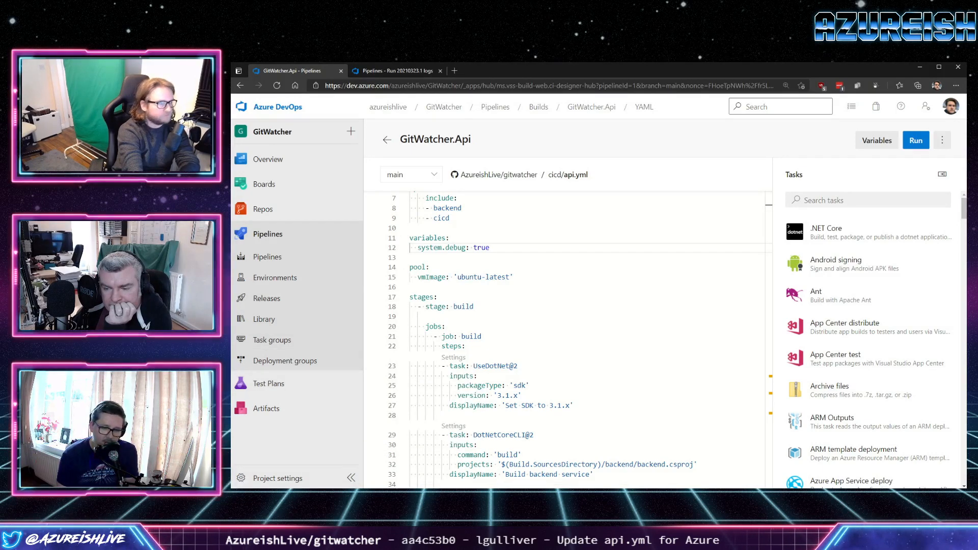
Open run #20210323.6 of the GitWatcher.Api pipeline and follow its build job's log.
left_click(267, 257)
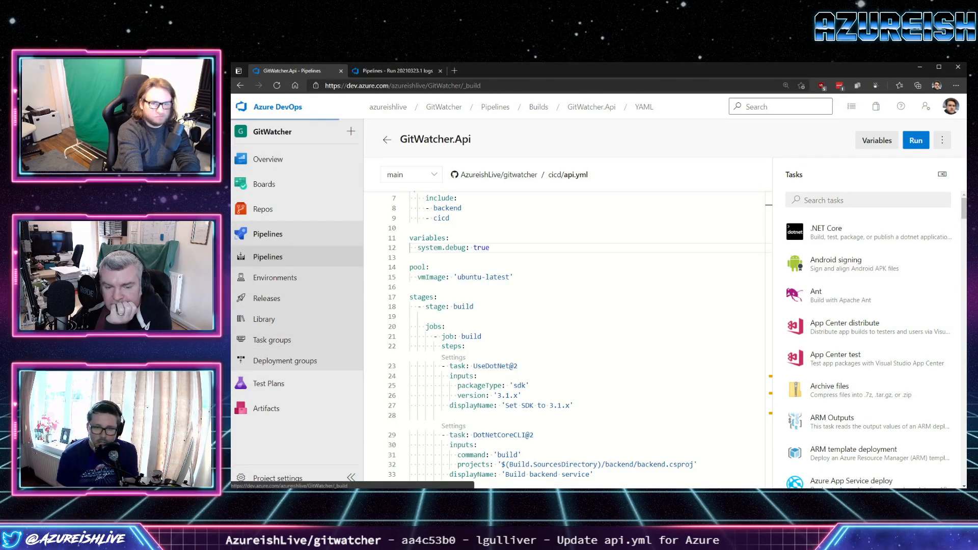
left_click(433, 246)
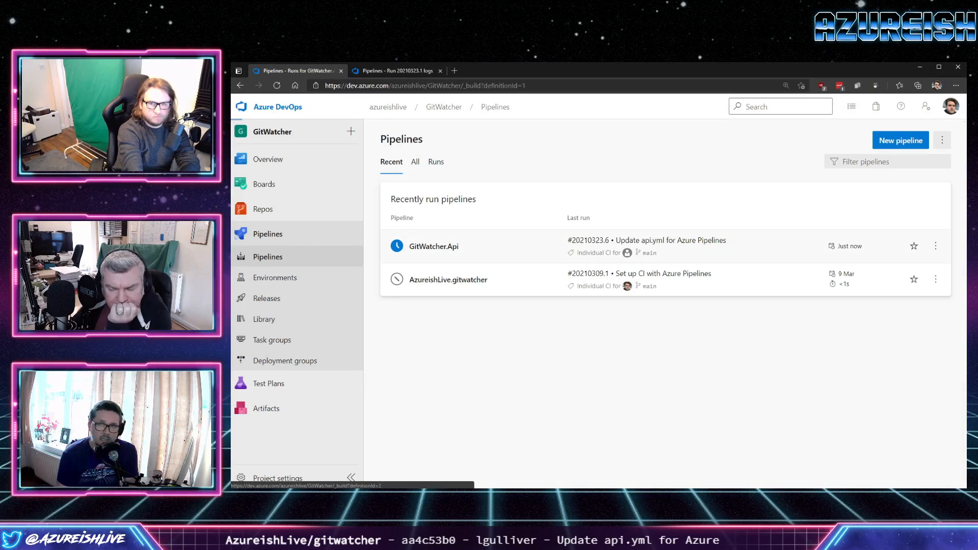
left_click(469, 216)
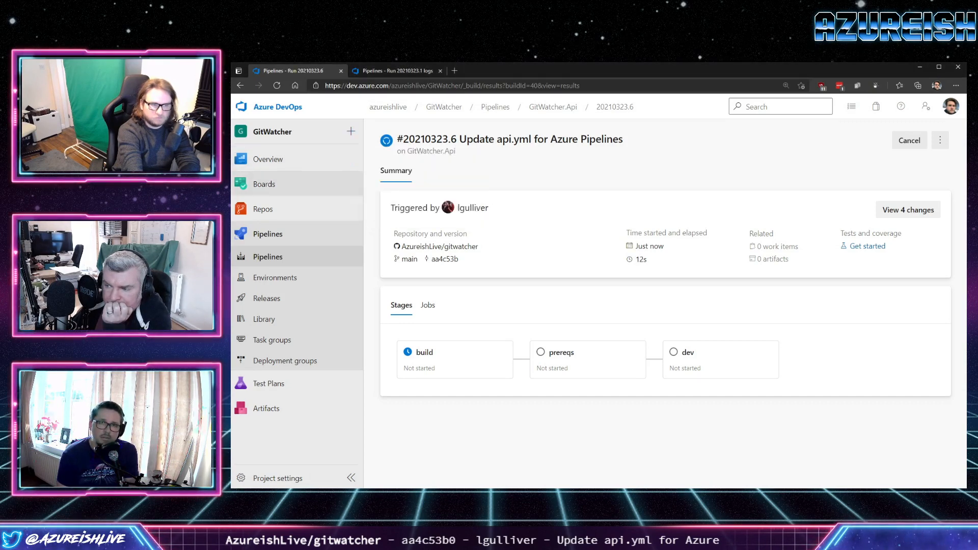
mouse_move(306, 208)
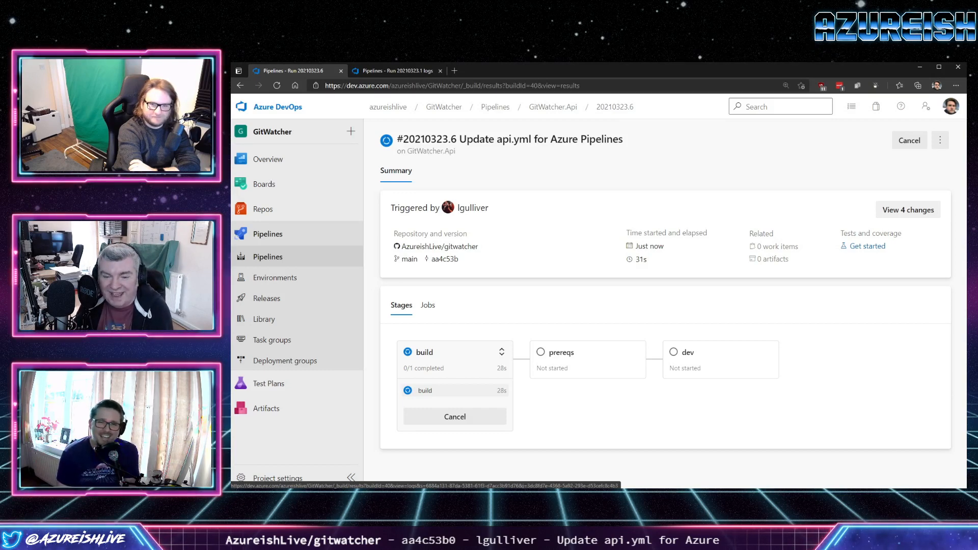
left_click(425, 390)
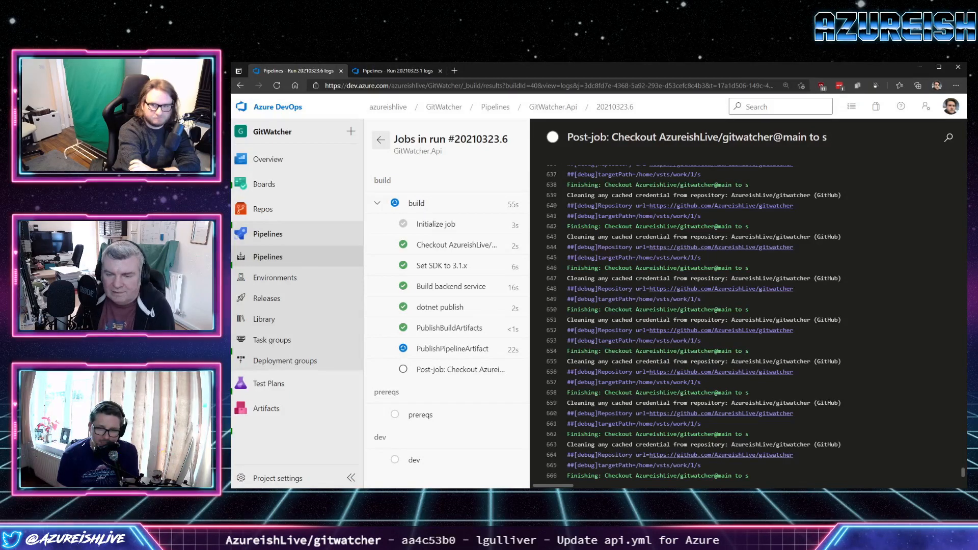
left_click(416, 204)
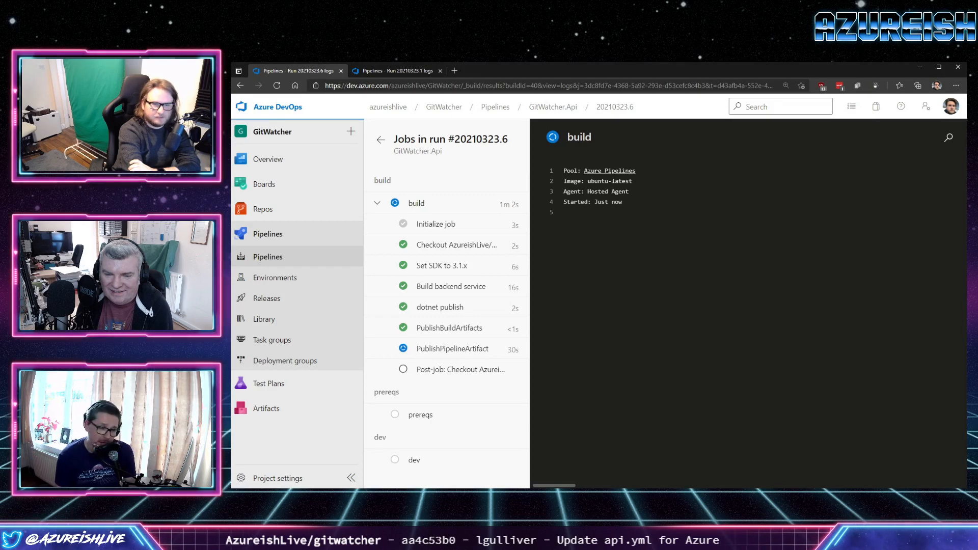
Reopen run #20210323.6 from the pipeline's run list and examine the ARMOutputs task's debug log in the prereqs job.
left_click(381, 139)
left_click(267, 257)
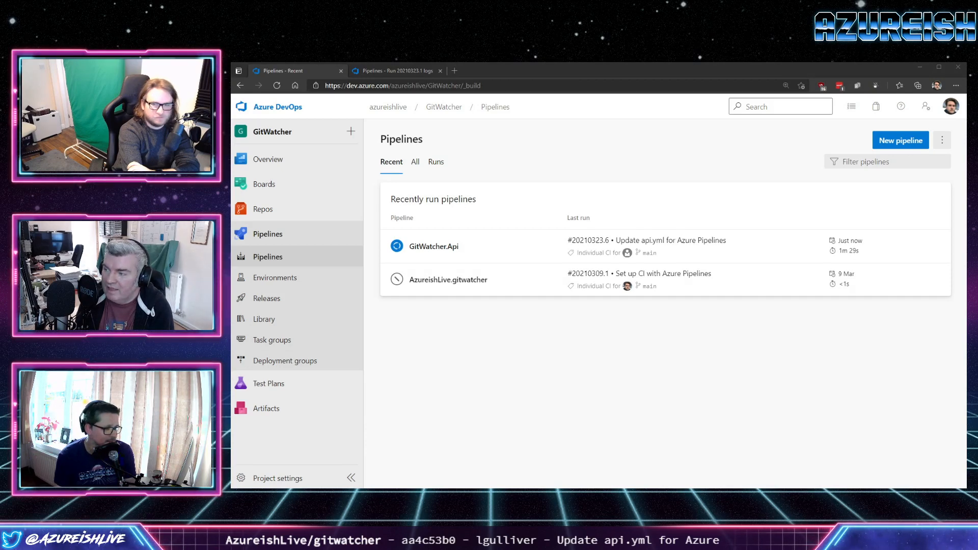
left_click(434, 247)
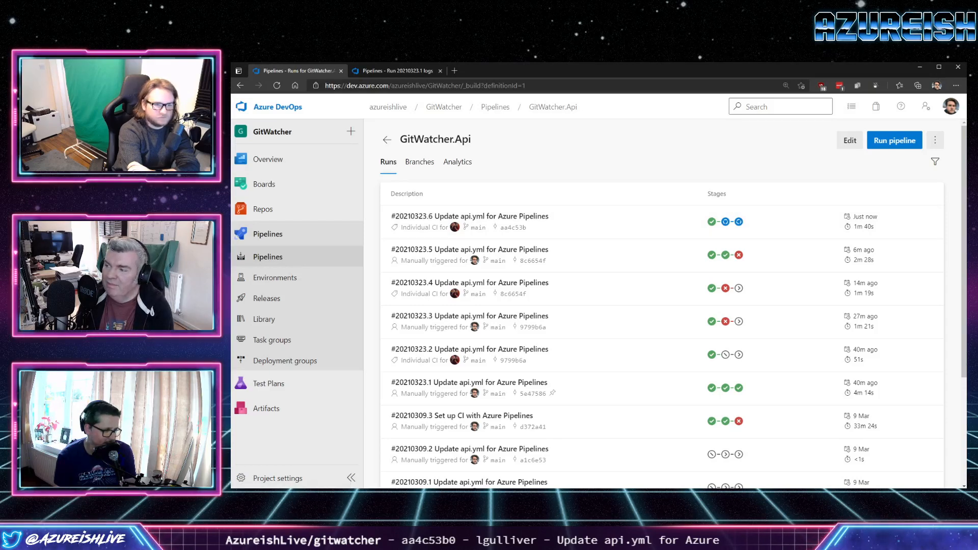
left_click(515, 217)
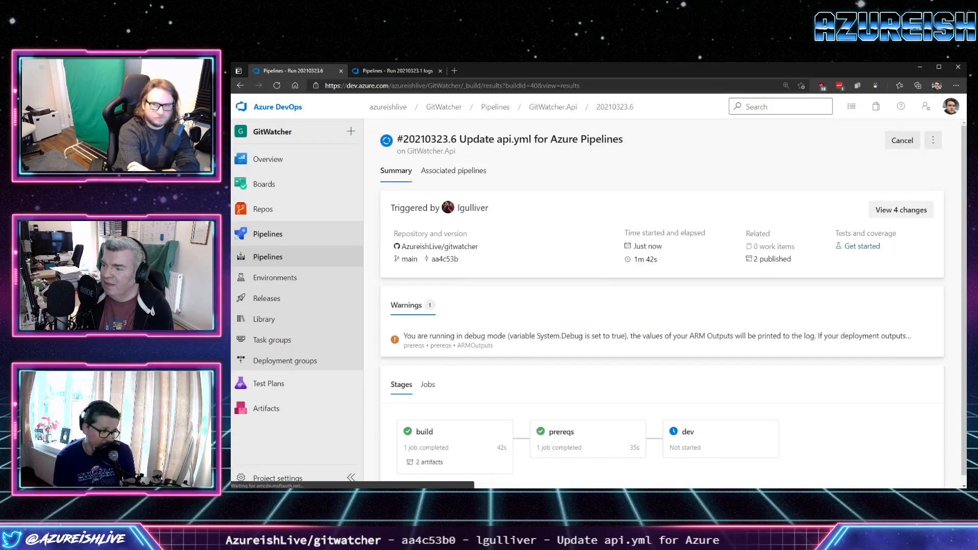
scroll(540, 316, "down", 1)
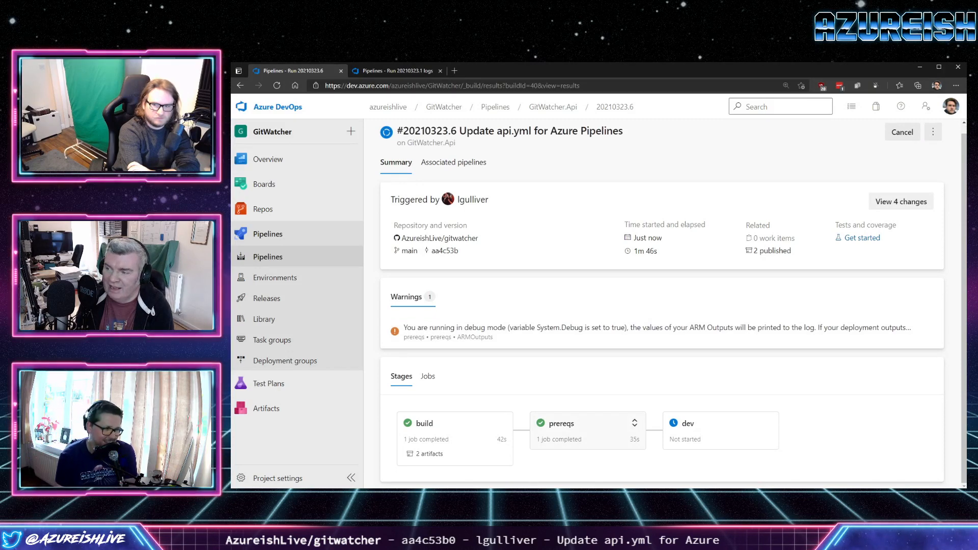
left_click(586, 430)
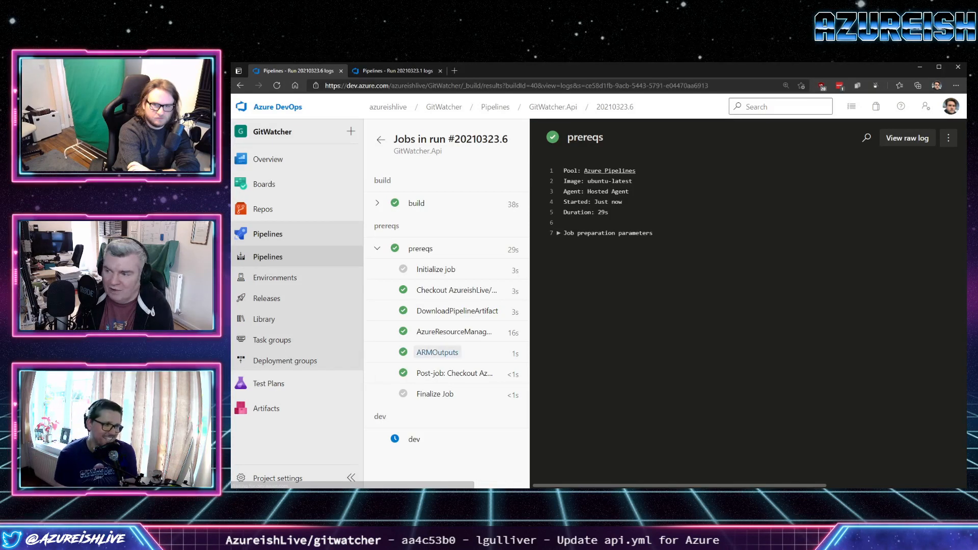
left_click(437, 352)
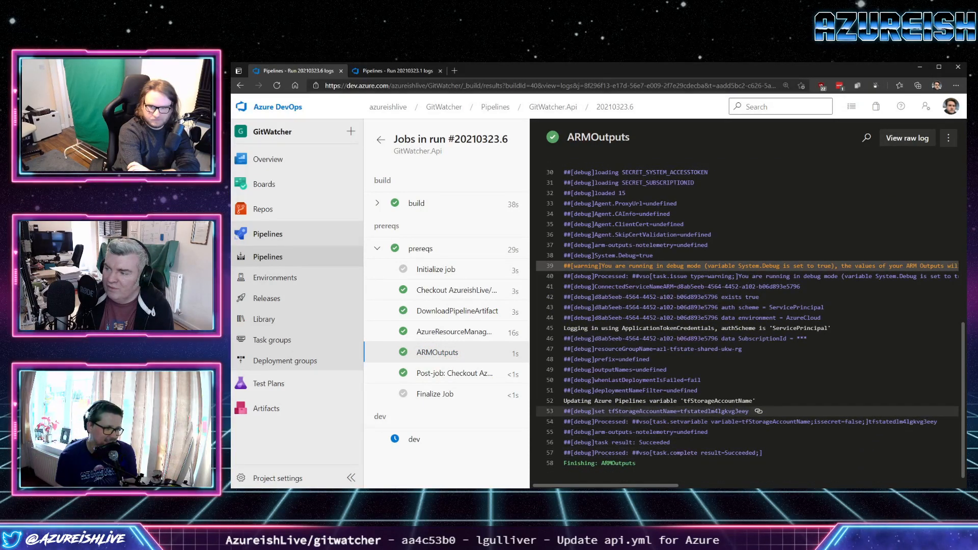
Copy the storage account name assigned to tfStorageAccountName in the ARMOutputs debug log.
left_click_drag(748, 411, 611, 411)
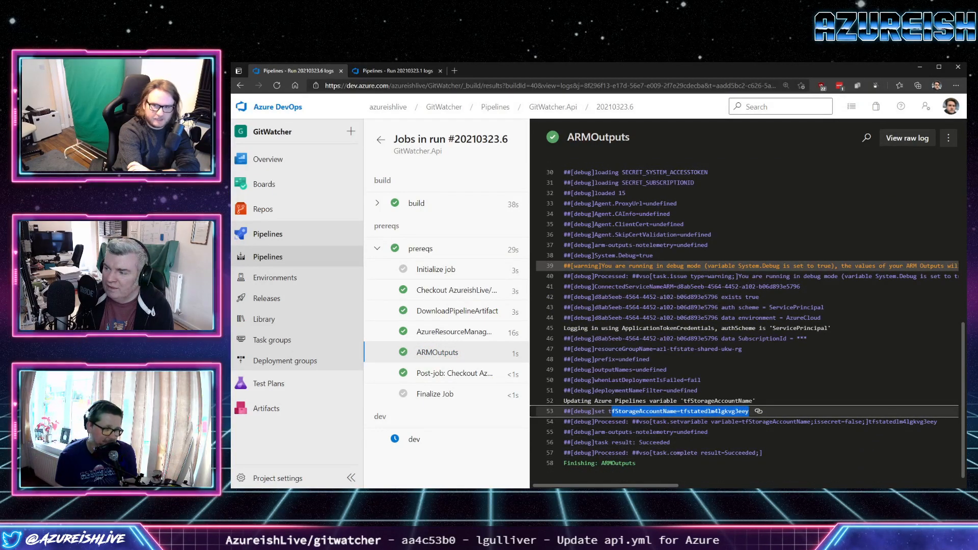
double_click(713, 411)
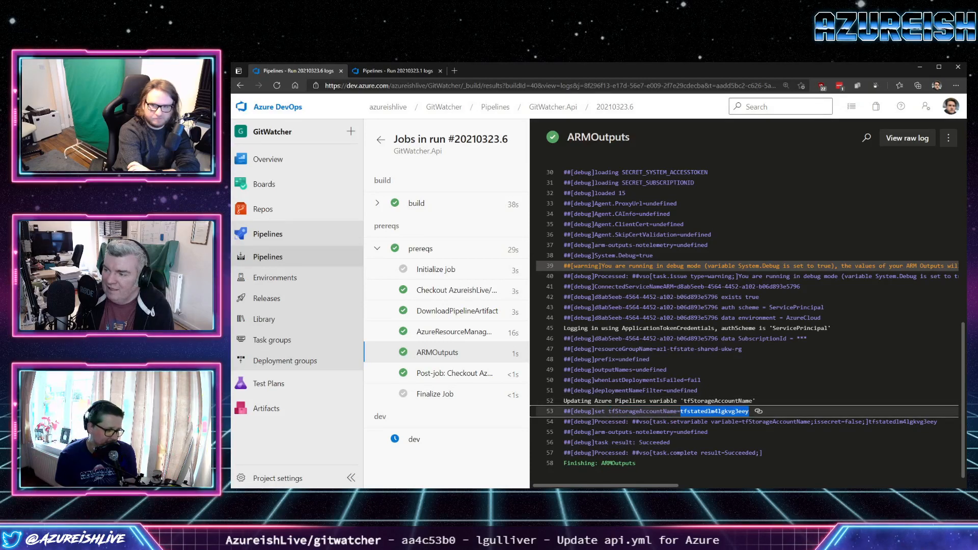
right_click(707, 412)
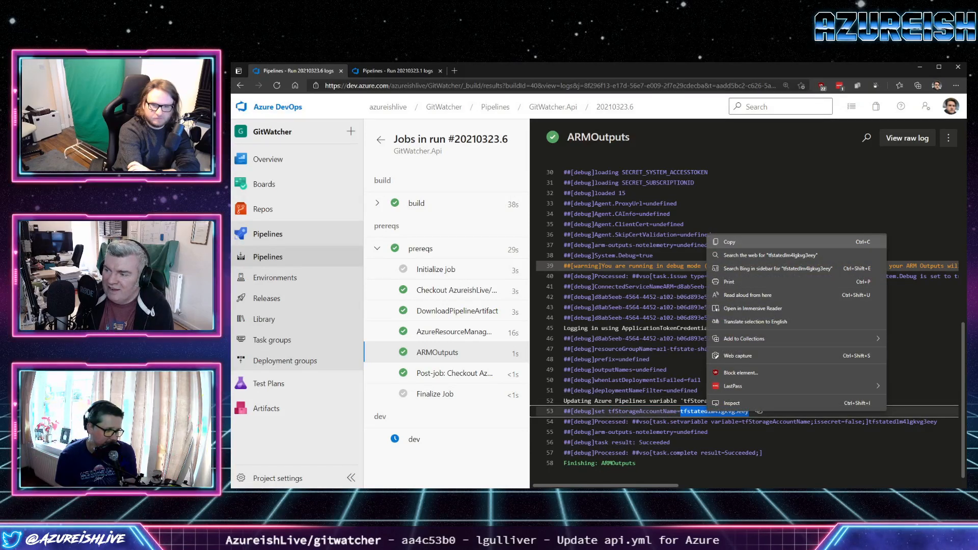
left_click(729, 242)
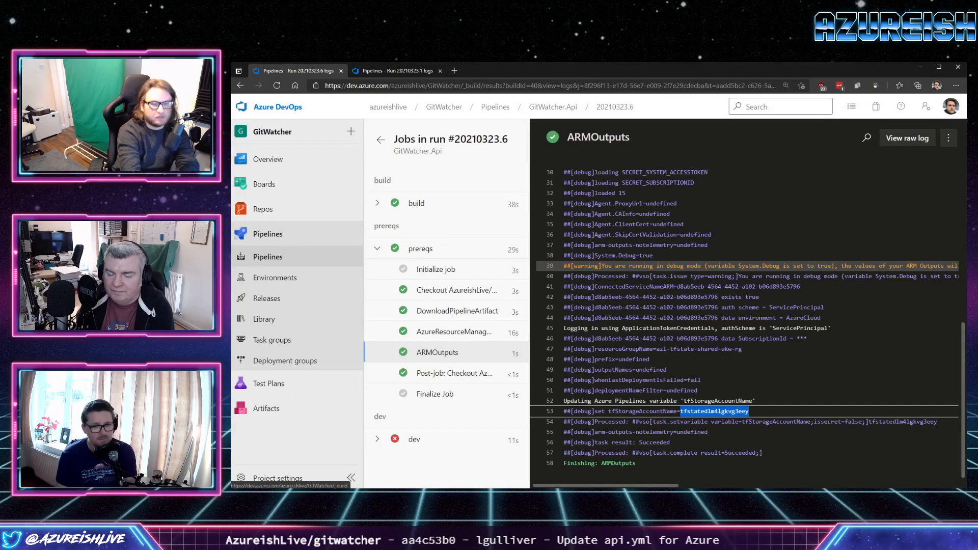
Open the GitWatcher.Api pipeline's api.yml for editing from the pipelines list.
left_click(267, 257)
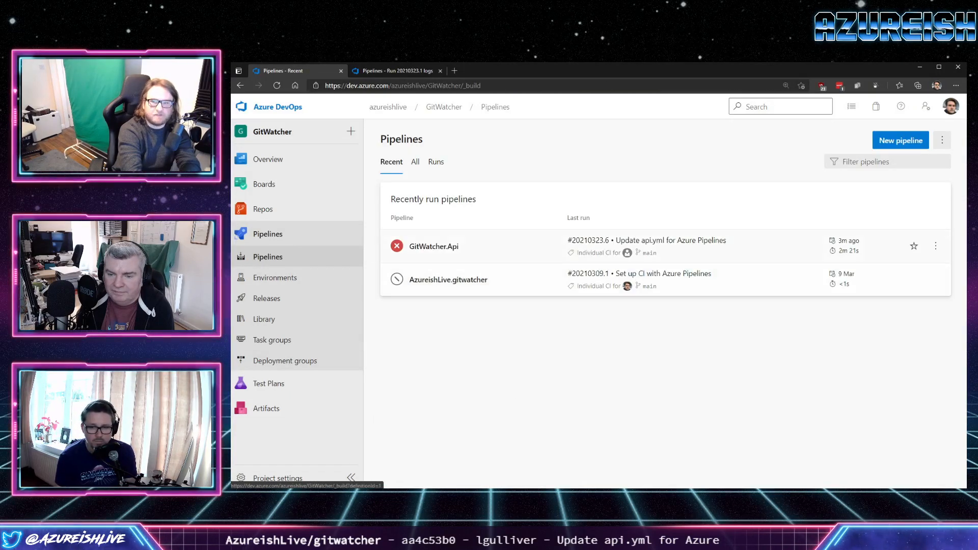
left_click(935, 246)
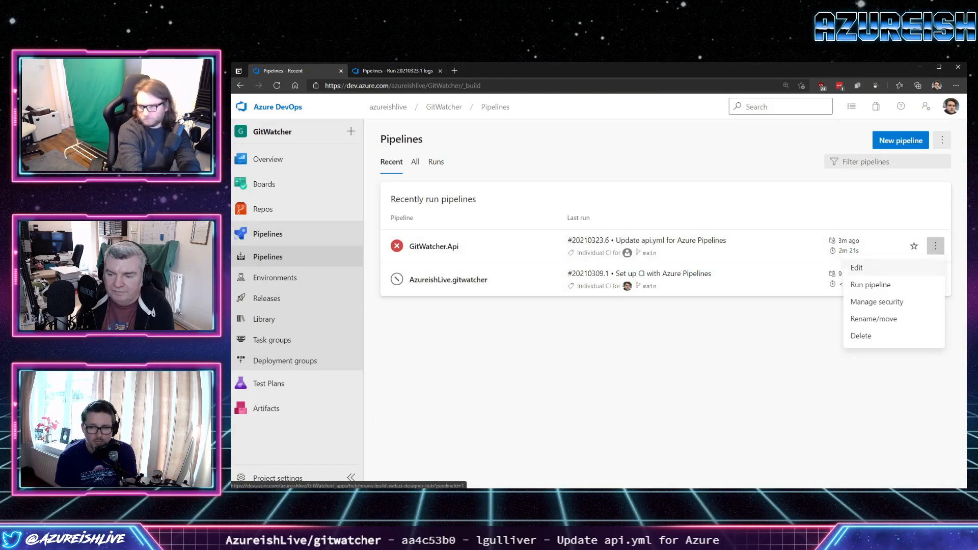
left_click(861, 267)
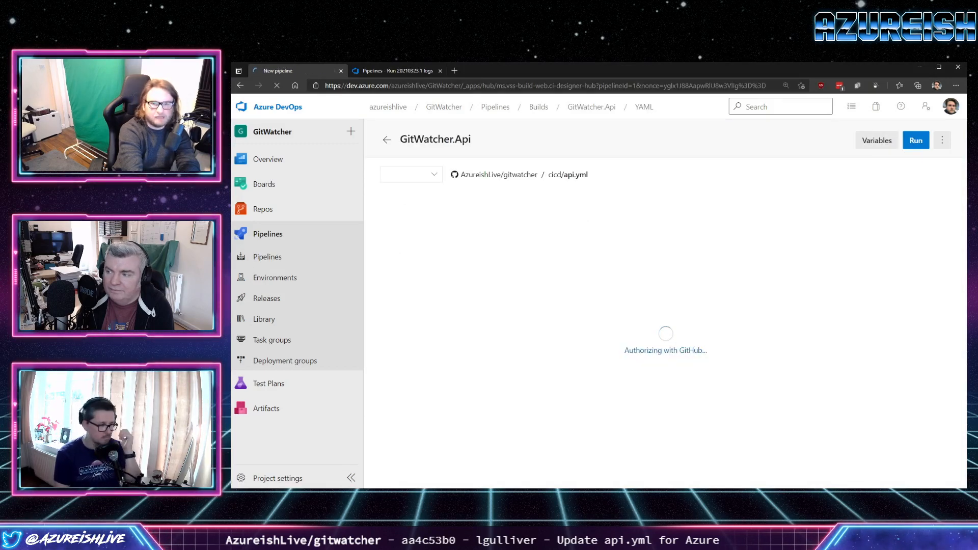
Replace the dev stage's backendStorageAccount value with tfstatedlm4lgkvg3eey and commit api.yml directly to the main branch.
scroll(565, 336, "down", 6)
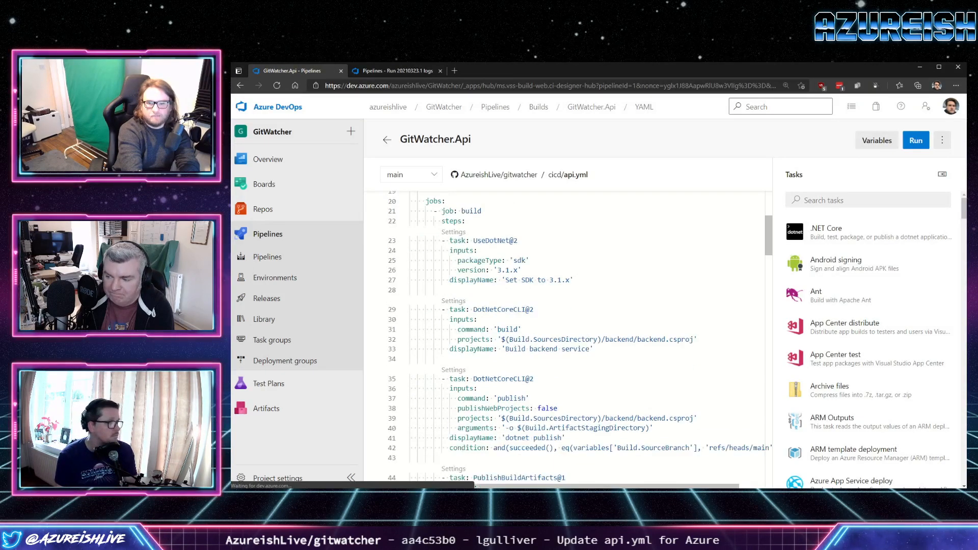
scroll(565, 336, "down", 12)
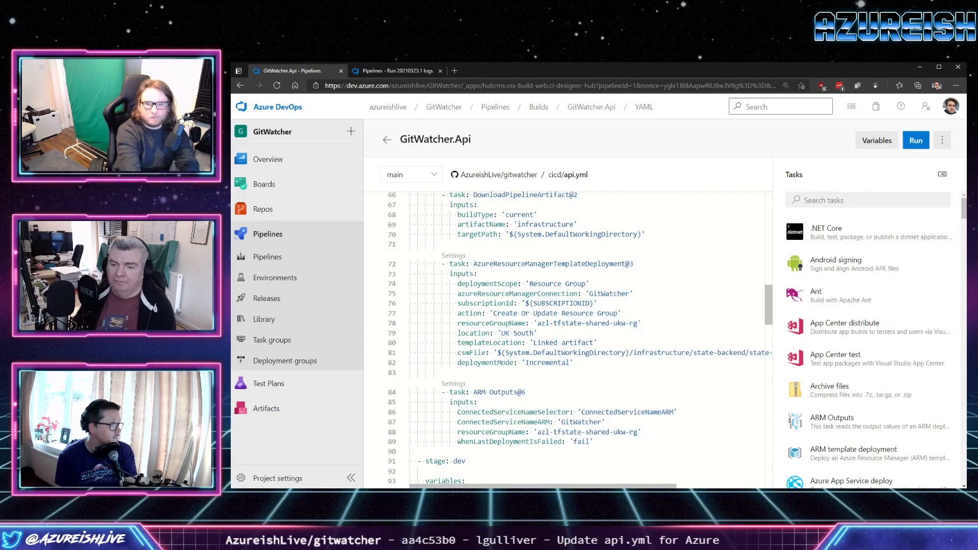
scroll(565, 337, "down", 2)
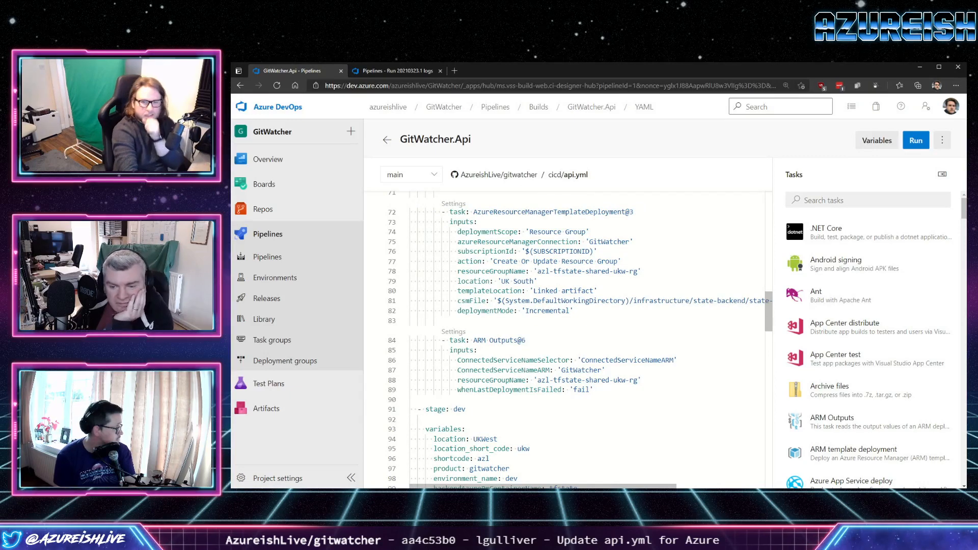
scroll(566, 336, "down", 3)
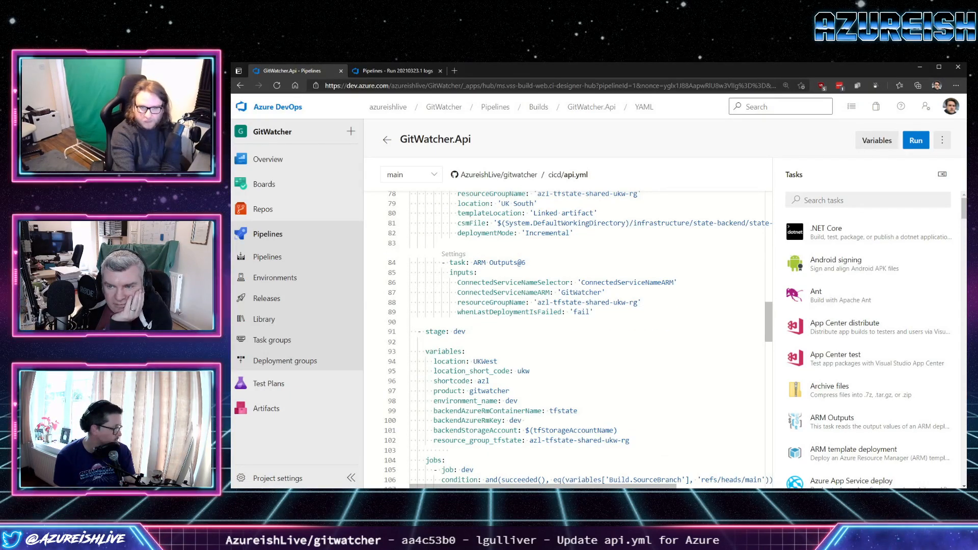
scroll(566, 337, "down", 2)
left_click_drag(618, 378, 525, 379)
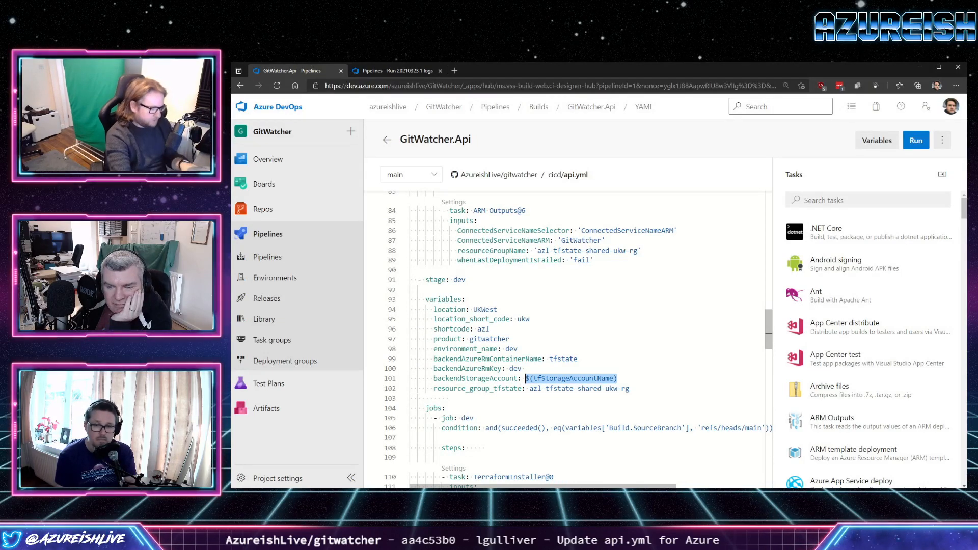
key("ctrl+v")
left_click(914, 140)
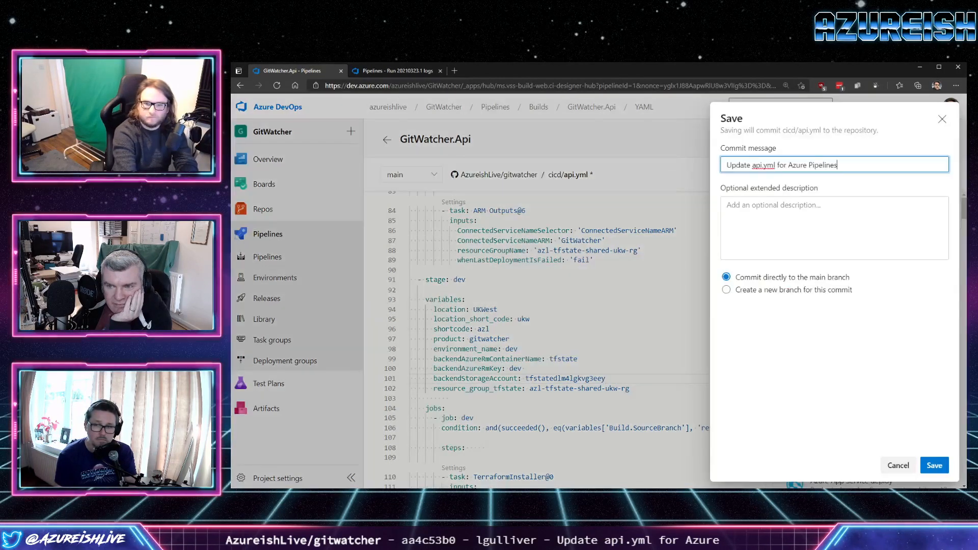
left_click(935, 465)
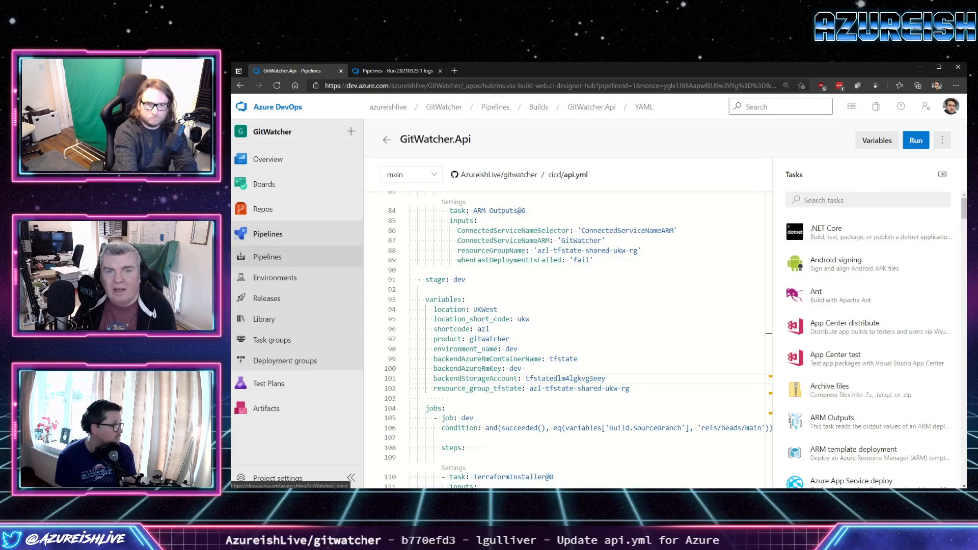
Reopen the GitWatcher.Api pipeline's api.yml for editing from the recently run pipelines list.
left_click(267, 256)
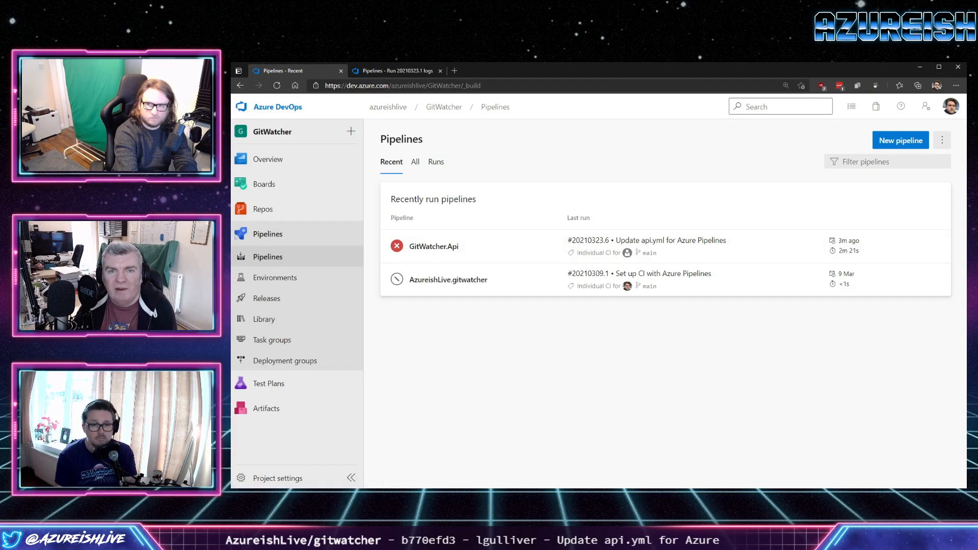
left_click(942, 140)
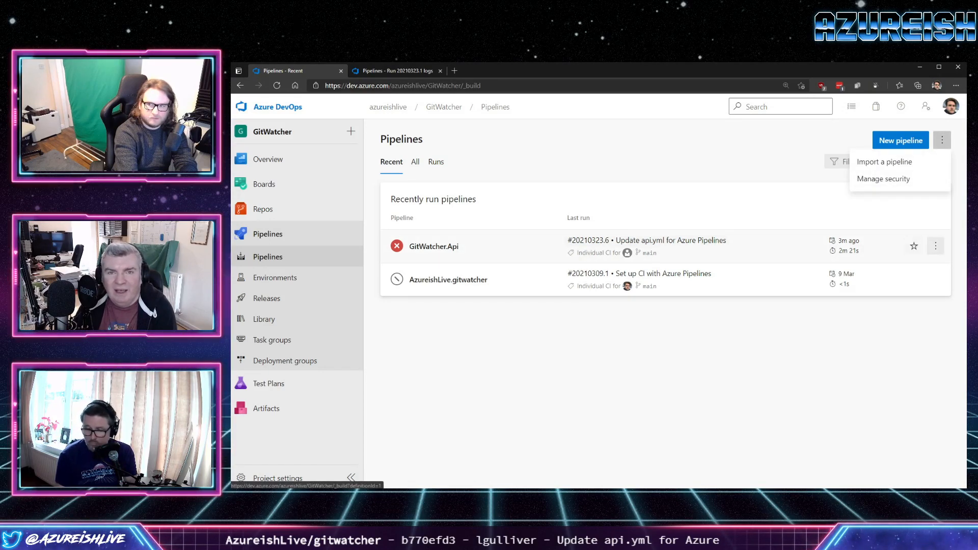
left_click(936, 246)
left_click(866, 267)
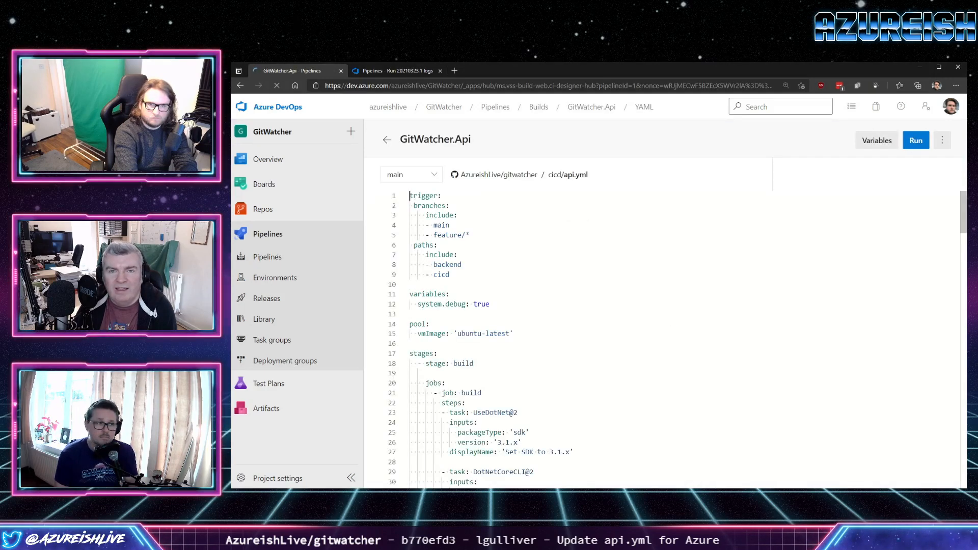
Remove the top-level variables block containing system.debug from api.yml and commit the change directly to the main branch.
left_click_drag(490, 304, 409, 295)
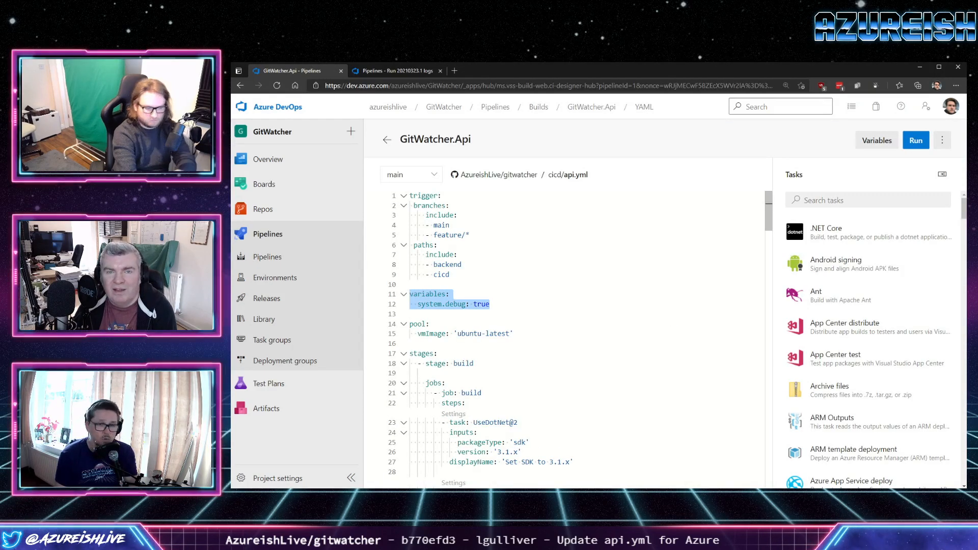
key("Delete")
key("Delete")
key("Delete")
key("ctrl+s")
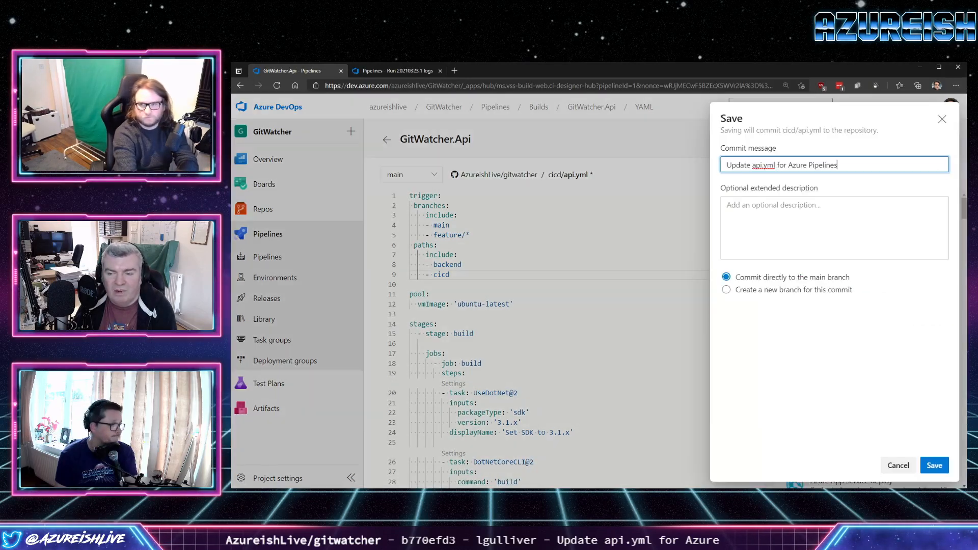
key("Return")
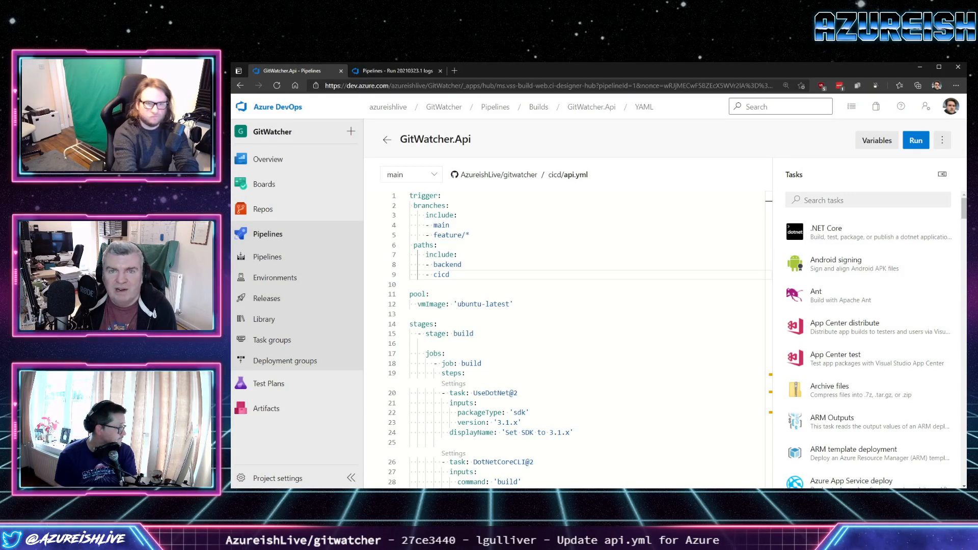
Open the GitWatcher.Api pipeline's run list and refresh it to load the latest runs.
left_click(267, 257)
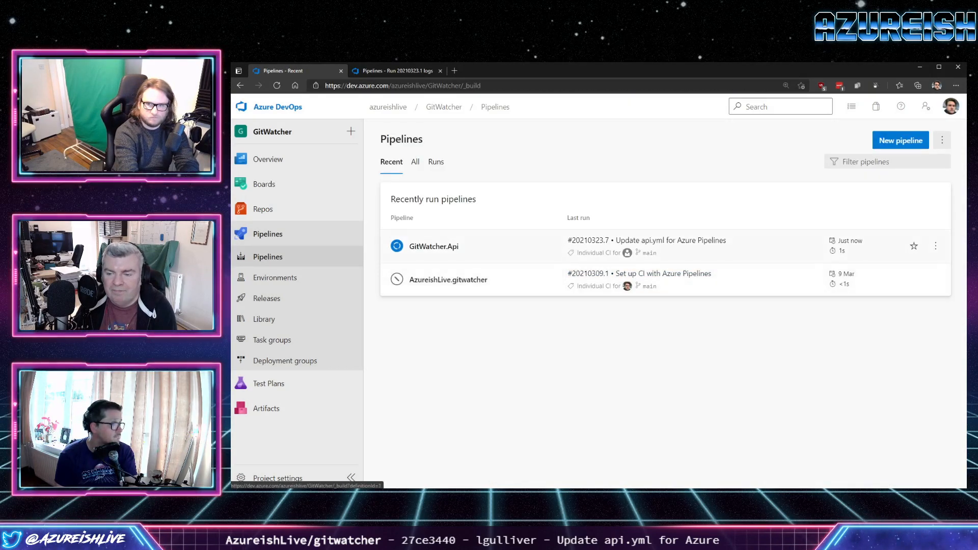
left_click(434, 247)
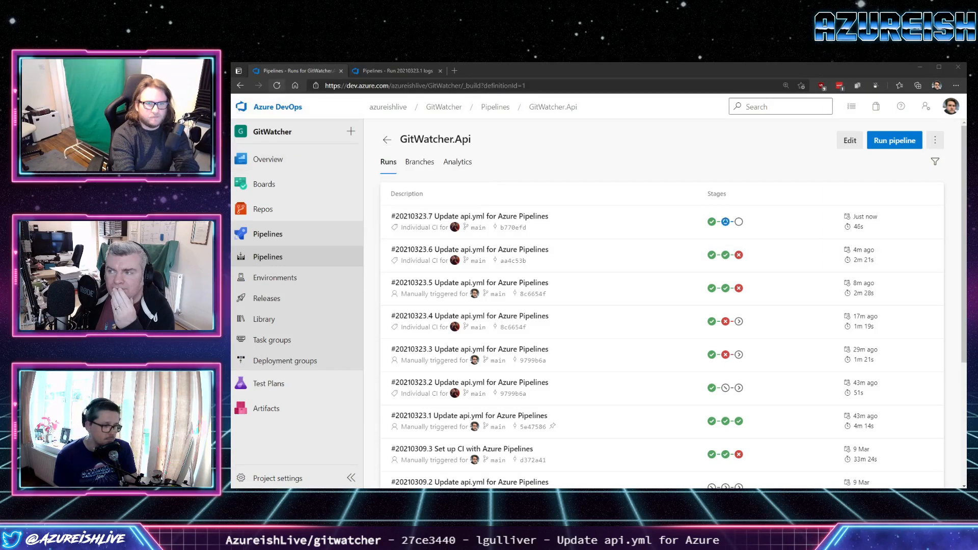
left_click(277, 85)
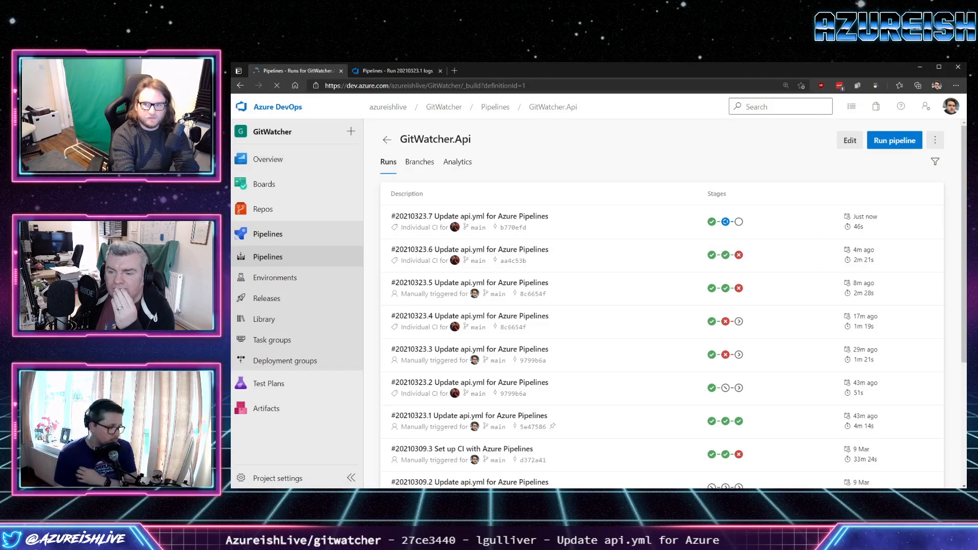
Cancel run #20210323.8 of the GitWatcher.Api pipeline and open the summary of run #20210323.7.
left_click(929, 222)
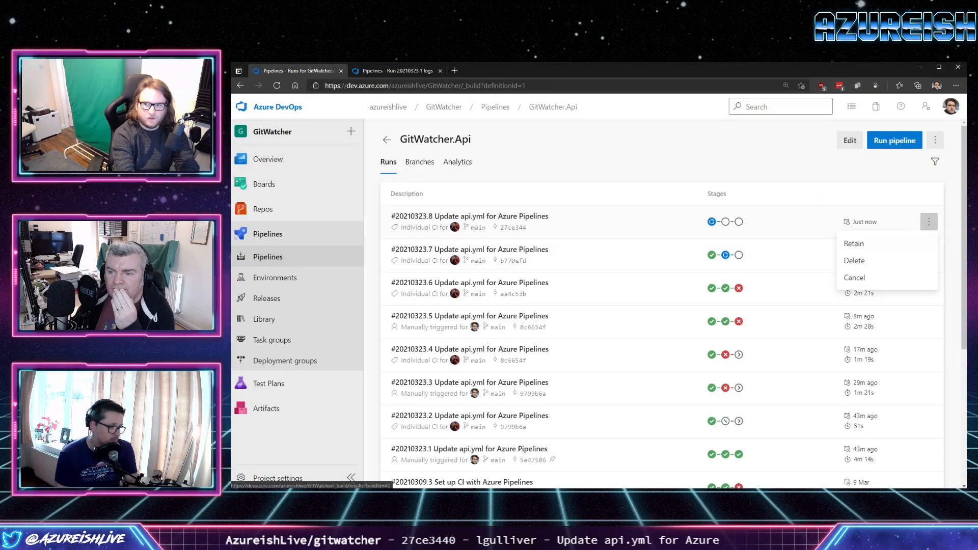
left_click(854, 278)
left_click(700, 315)
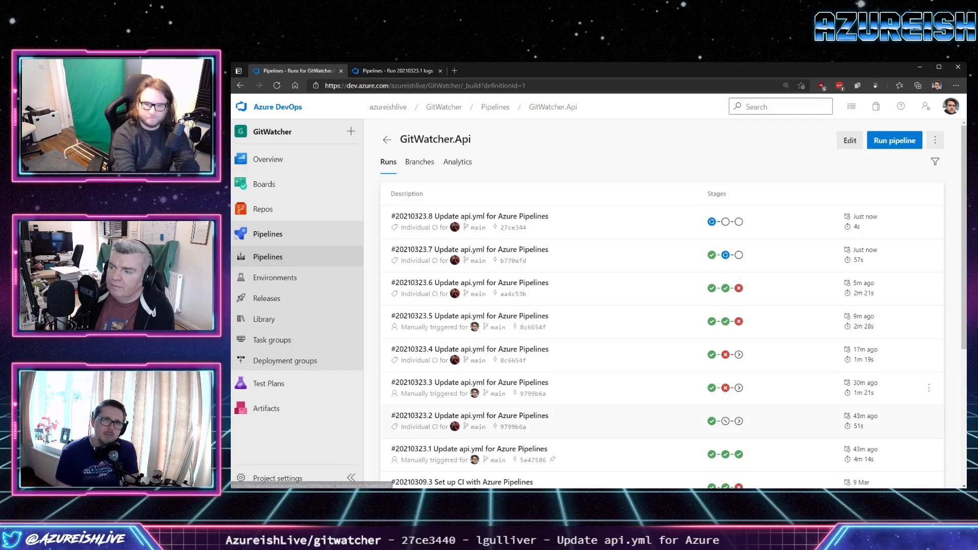
left_click(530, 255)
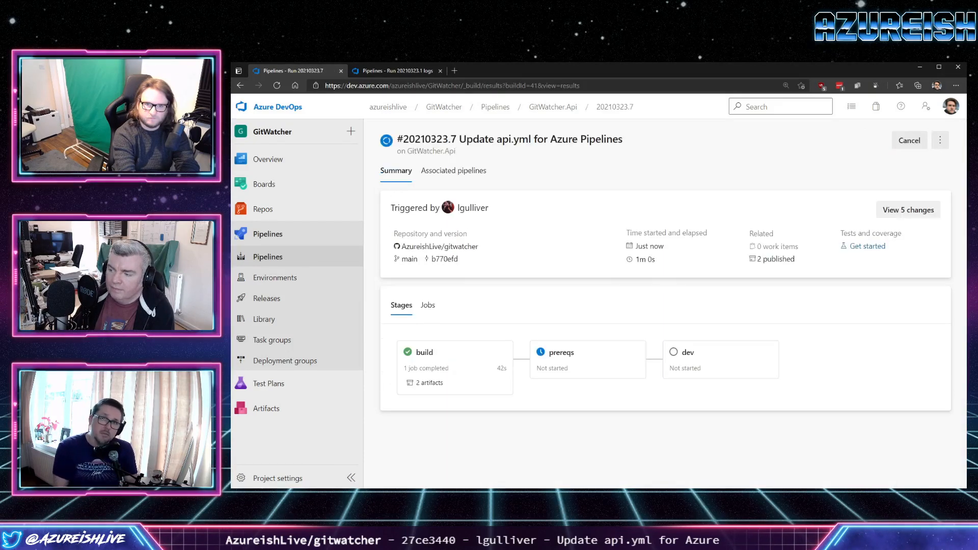
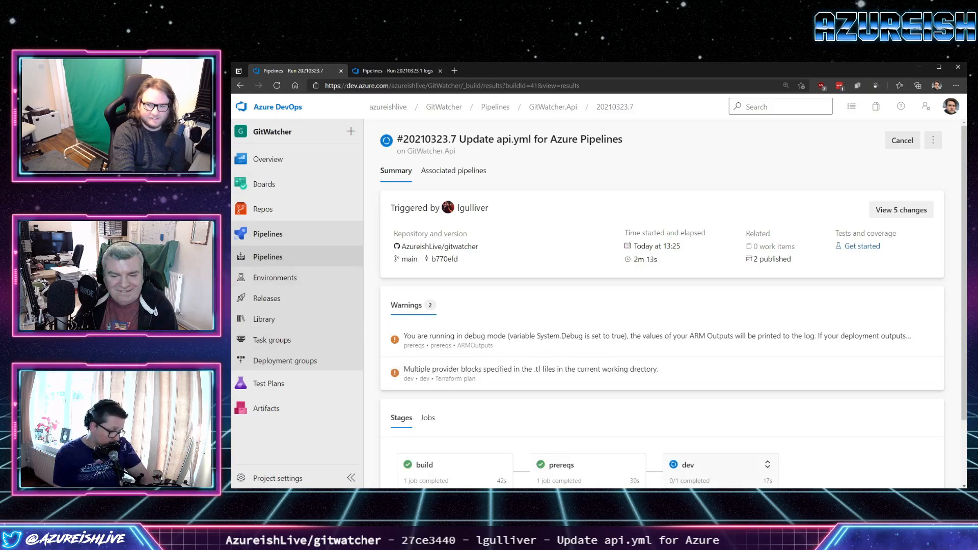
Check the stages of run #20210323.7, including the dev job's task log, and follow the dev stage from the run summary.
scroll(767, 465, "down", 2)
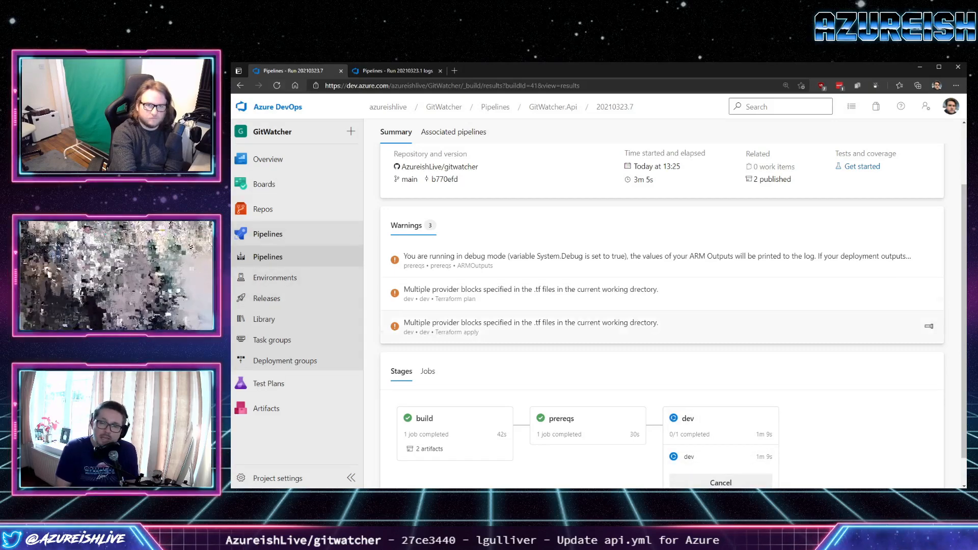
scroll(930, 326, "down", 1)
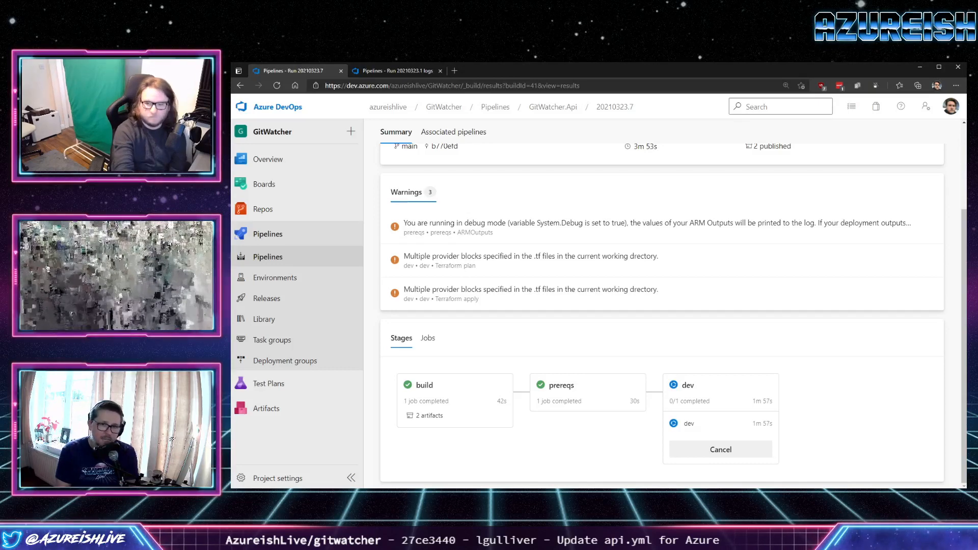
left_click(713, 423)
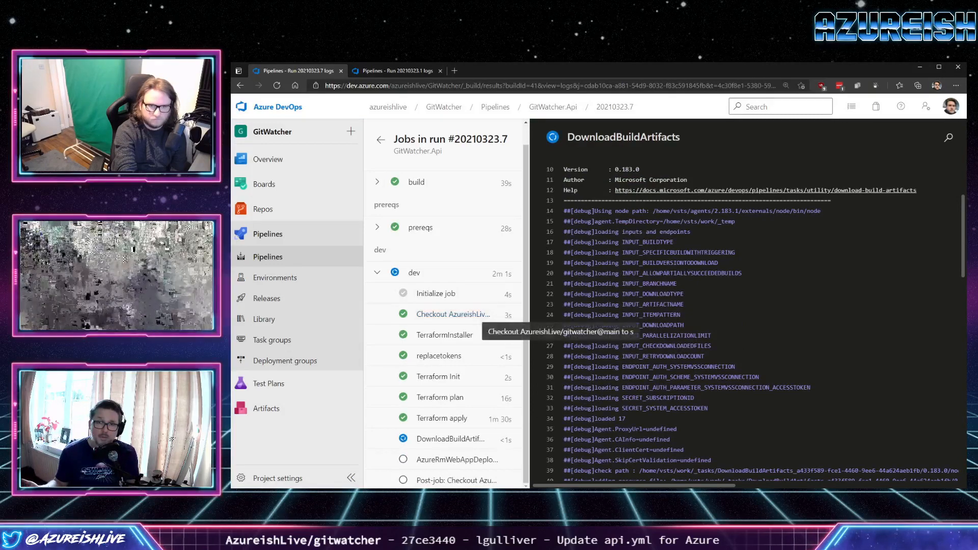
left_click(381, 139)
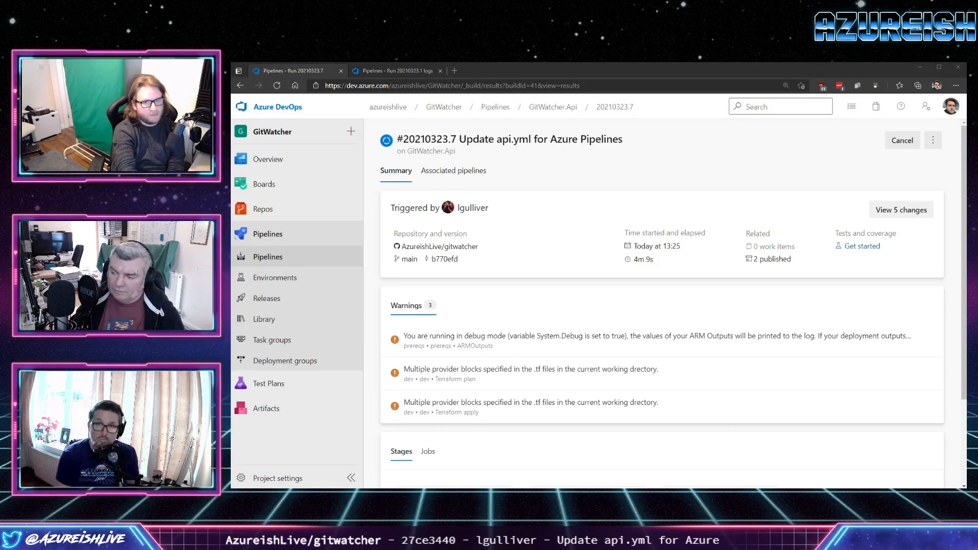
scroll(662, 306, "down", 2)
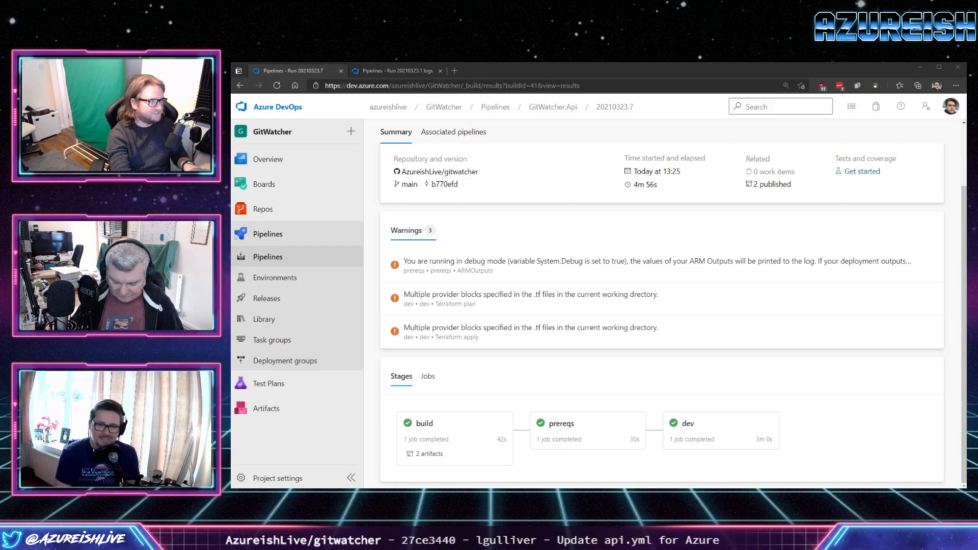
Switch to a maximized PowerShell terminal and check azl-tfstate-shared-ukw-rg and azl-gitwatcher-dev-ukw-rg in the Azure resource group table.
left_click_drag(232, 135, 379, 149)
key("ctrl+l")
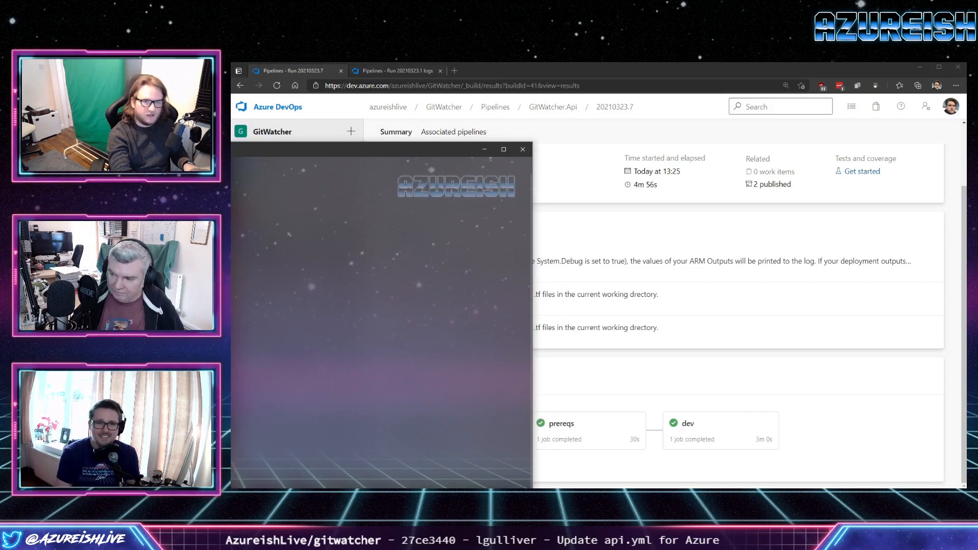
left_click(504, 149)
left_click_drag(786, 67, 782, 68)
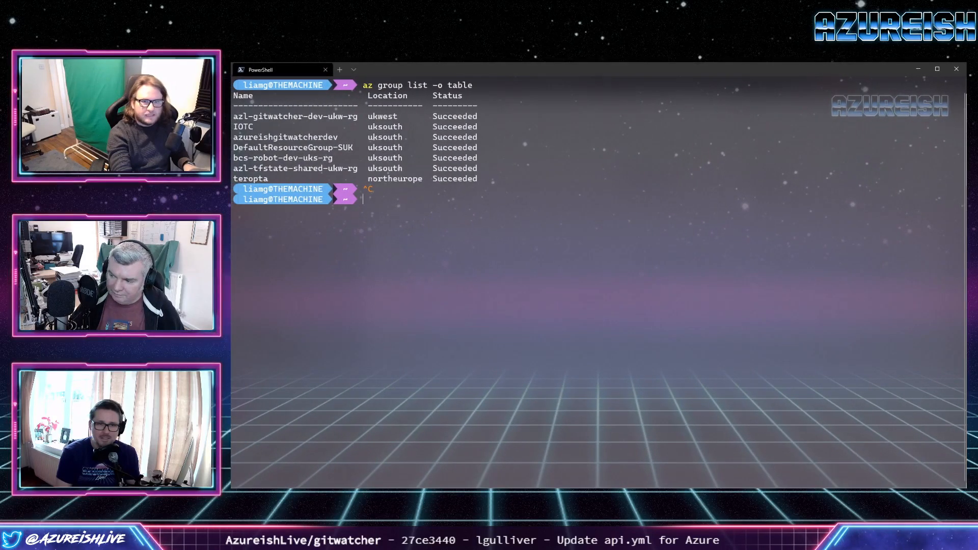
left_click_drag(364, 169, 238, 168)
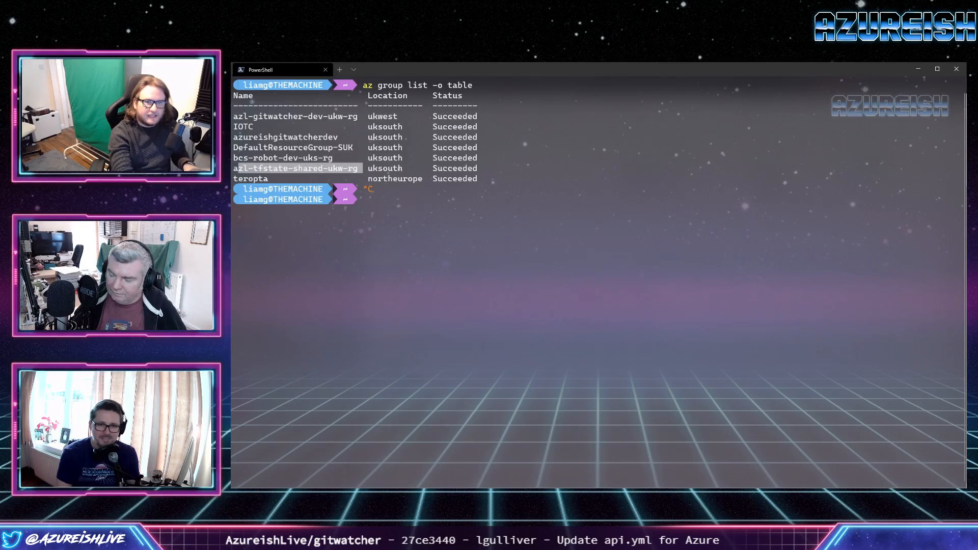
left_click_drag(363, 116, 258, 116)
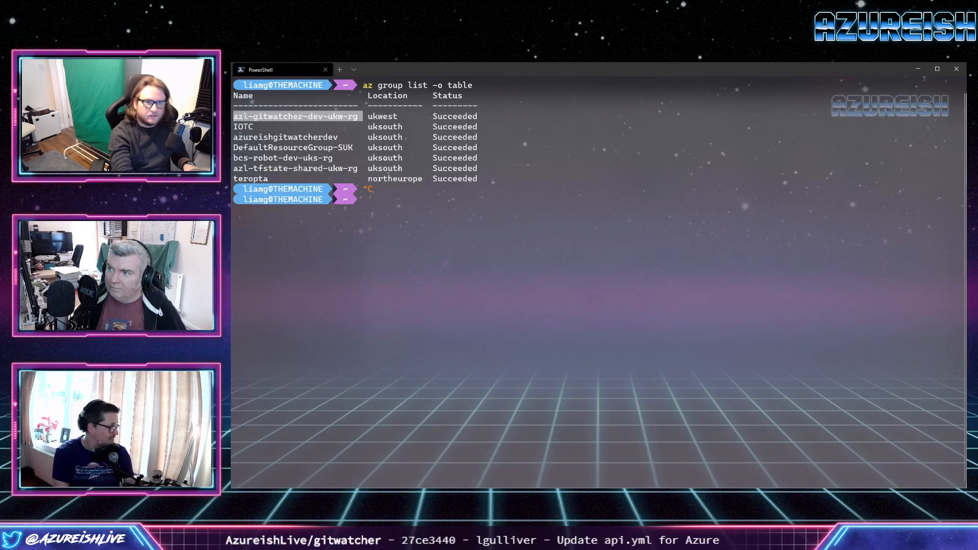
key("ctrl+c")
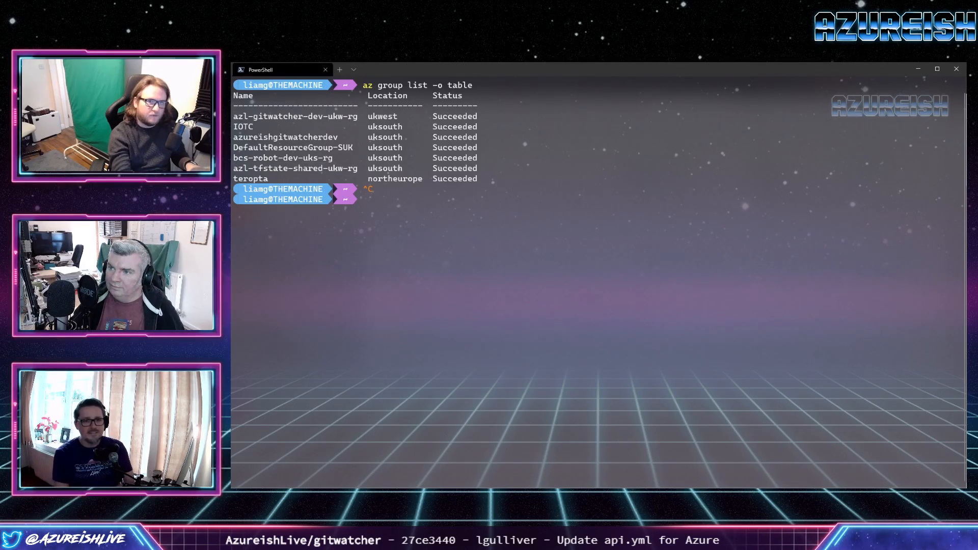
Start the Azure CLI's interactive mode with az interactive and accept the default telemetry answer.
type("az")
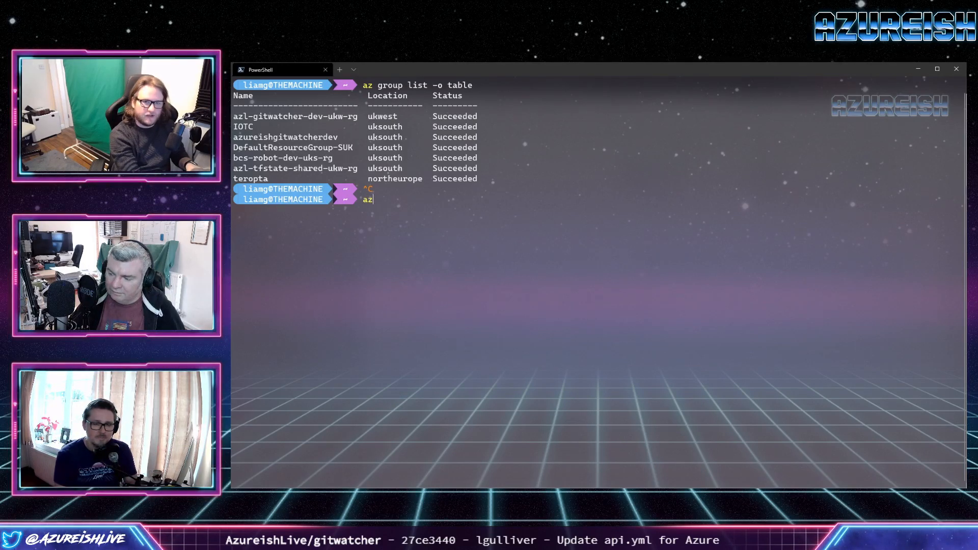
type(" interactive")
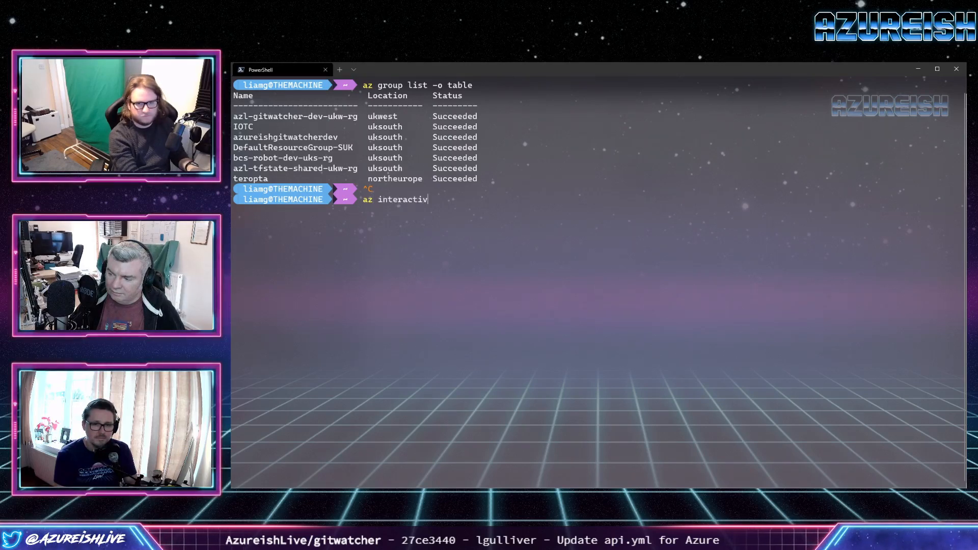
key("Return")
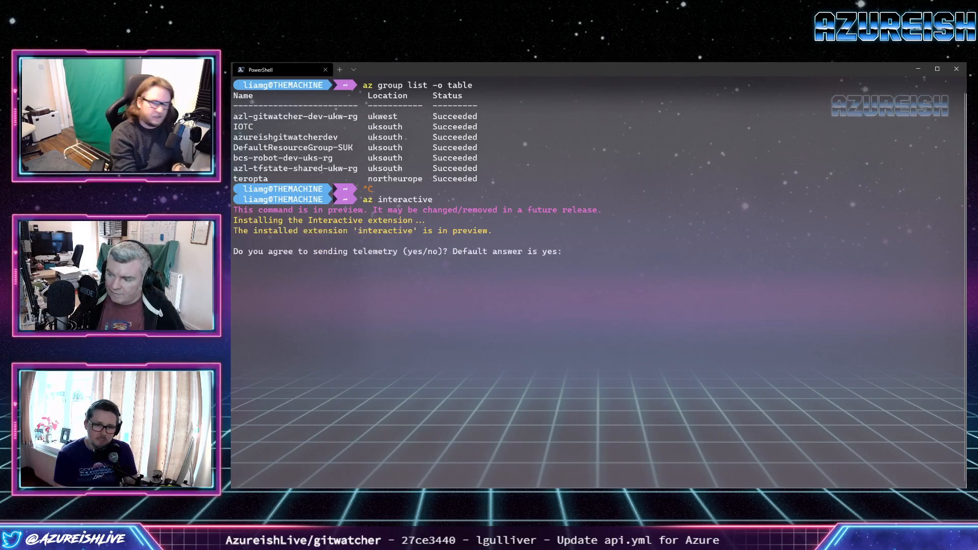
key("Return")
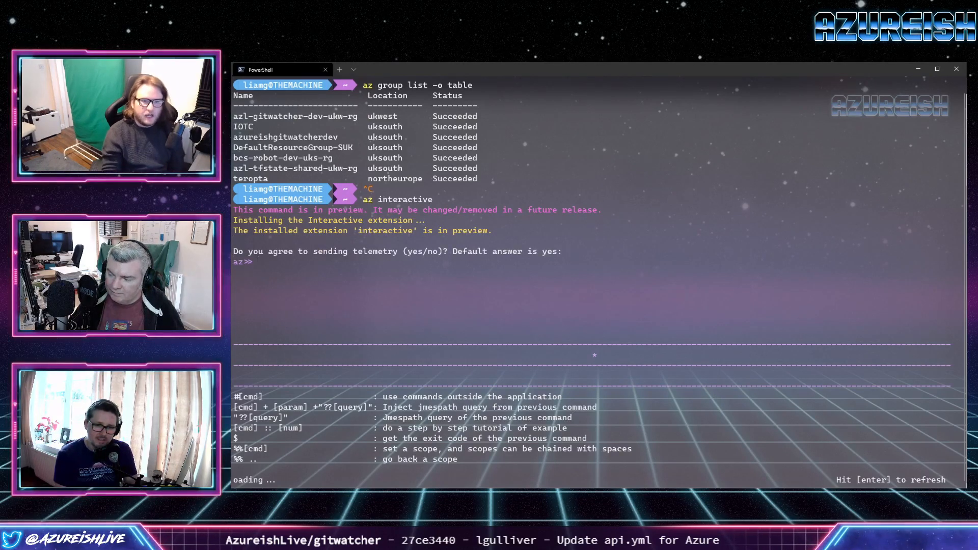
type("f")
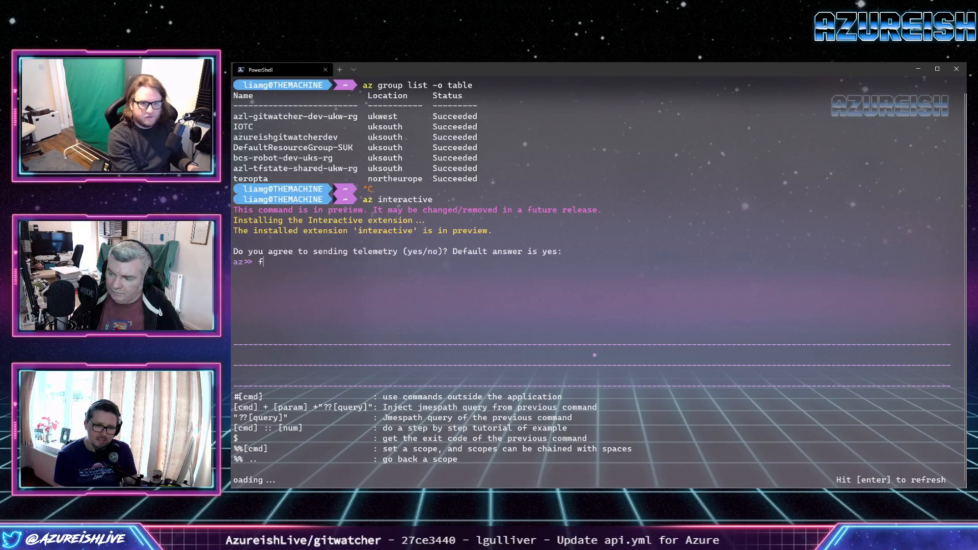
type("uweb")
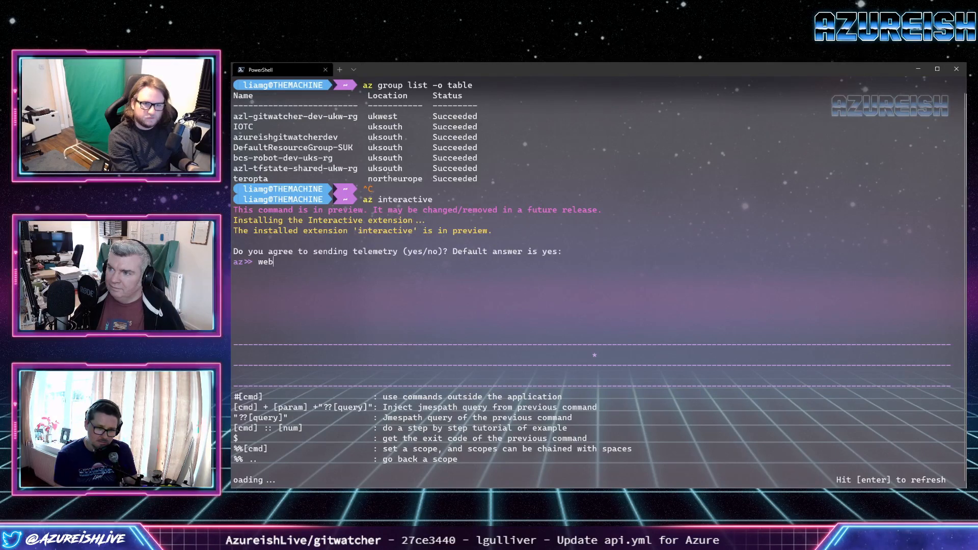
key("BackSpace")
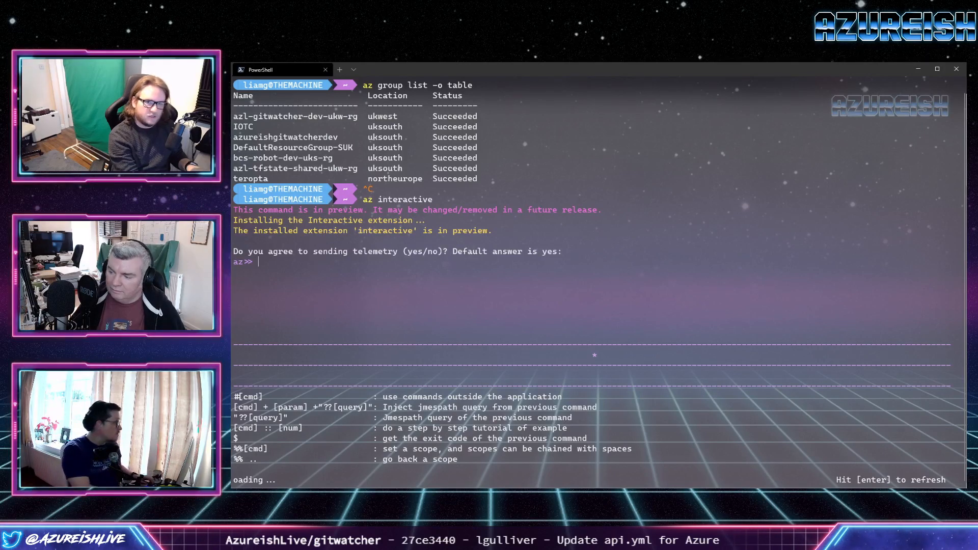
type("oup")
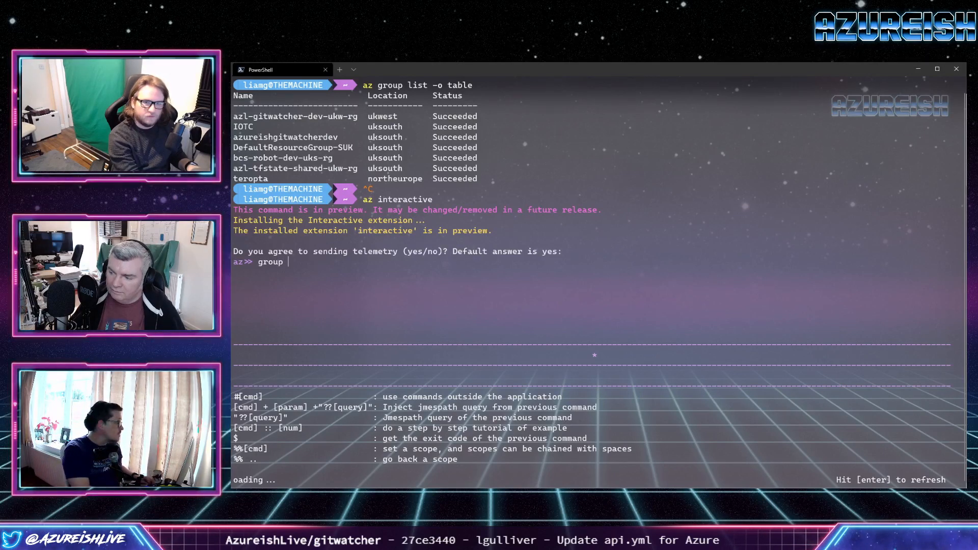
key("BackSpace")
key("BackSpace")
key("BackSpace")
key("BackSpace")
key("BackSpace")
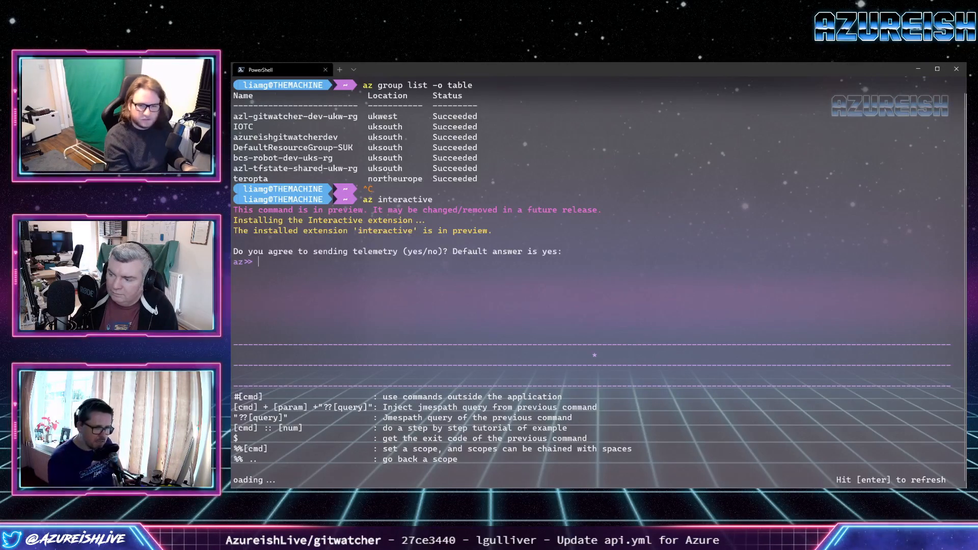
key("ctrl+c")
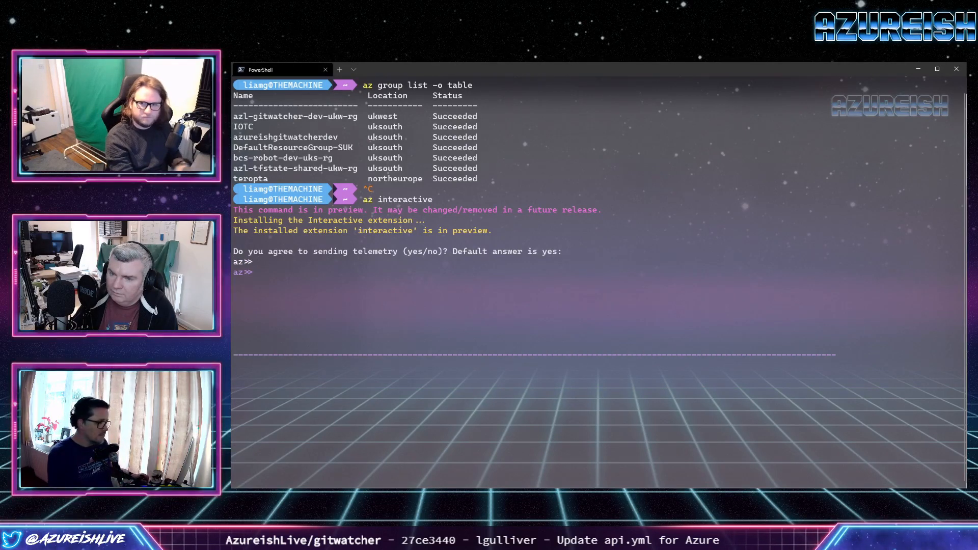
Leave the Azure CLI interactive shell with exit and return to the PowerShell prompt.
key("Return")
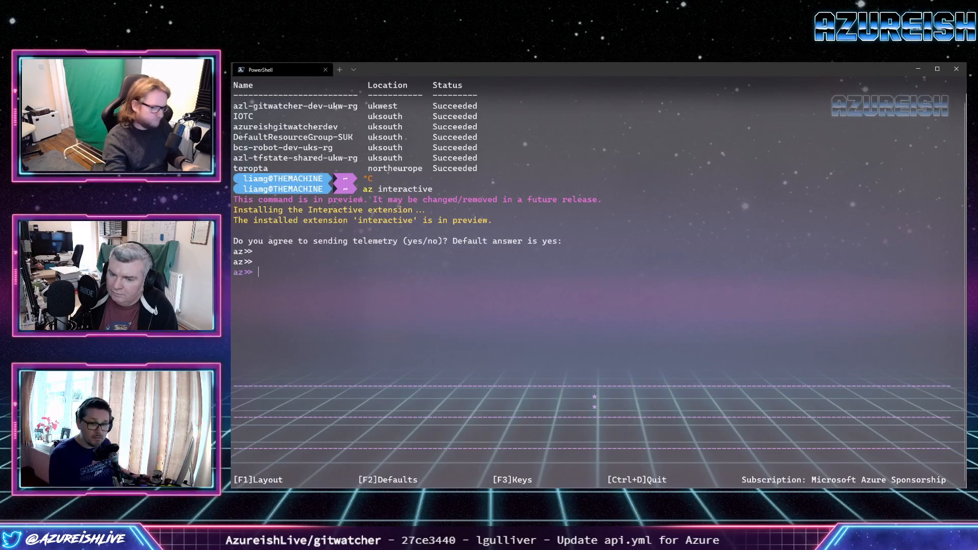
key("Return")
type("exit")
key("Return")
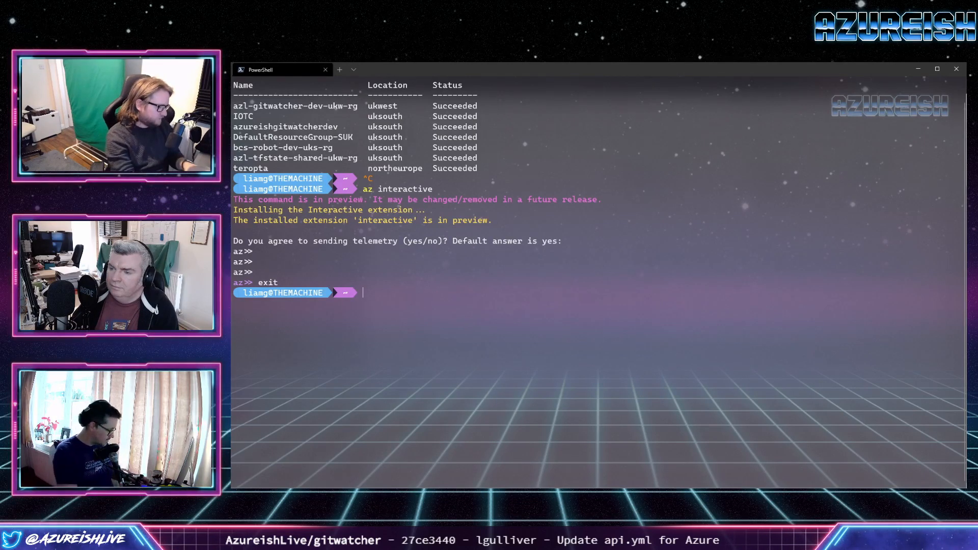
List the Azure function apps with az functionapp list -o table and examine the UK West entry azl-gitwatcher-dev-ukw-func.
type("az")
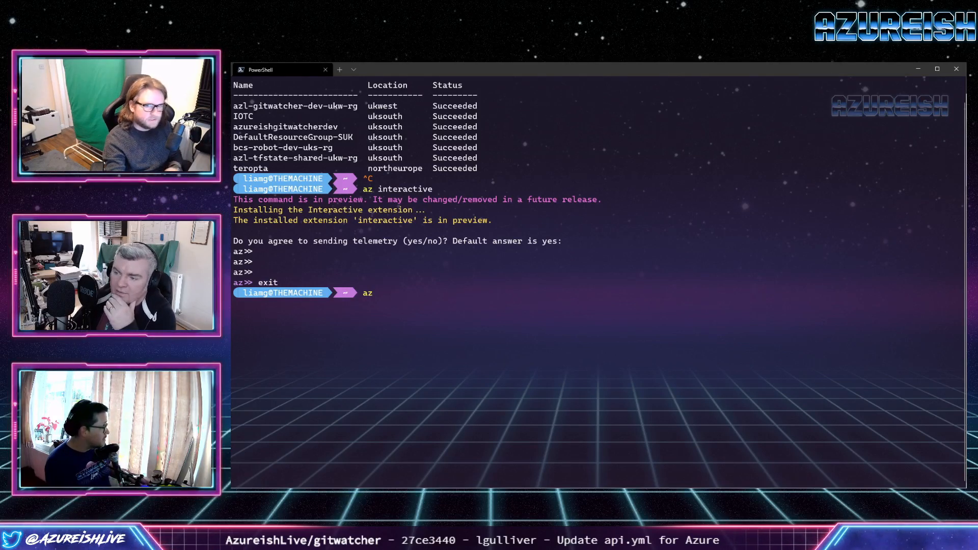
type("functio")
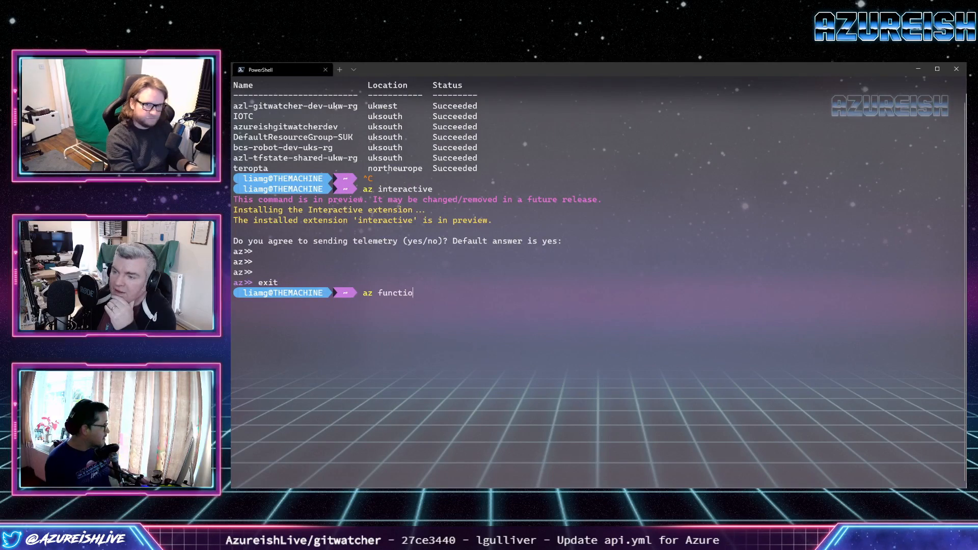
type("n ")
type("app lis")
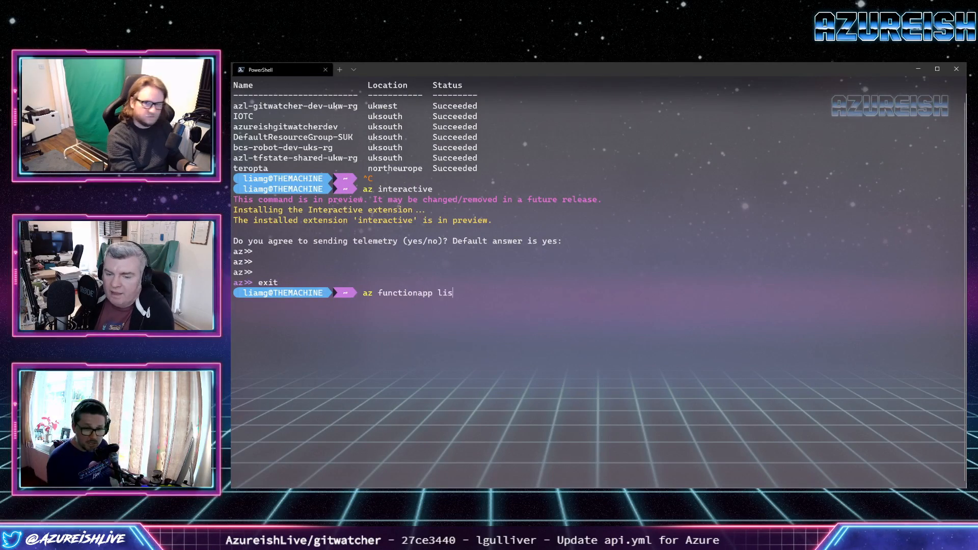
type("t -o table")
key("Return")
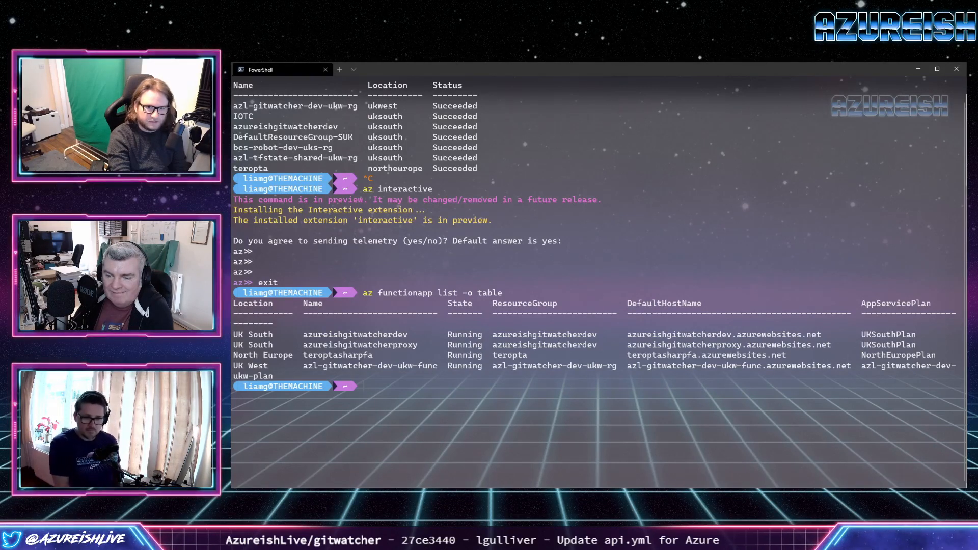
left_click_drag(299, 366, 279, 376)
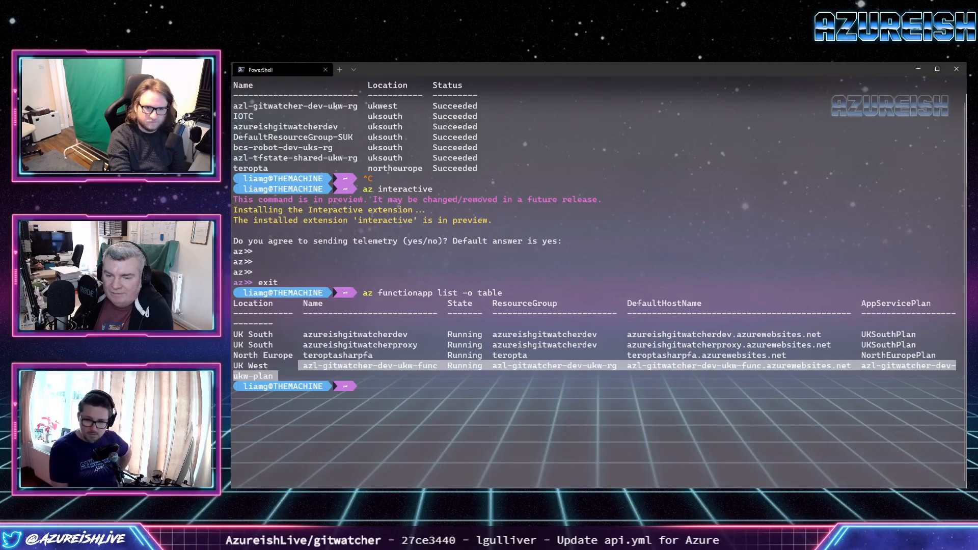
key("Escape")
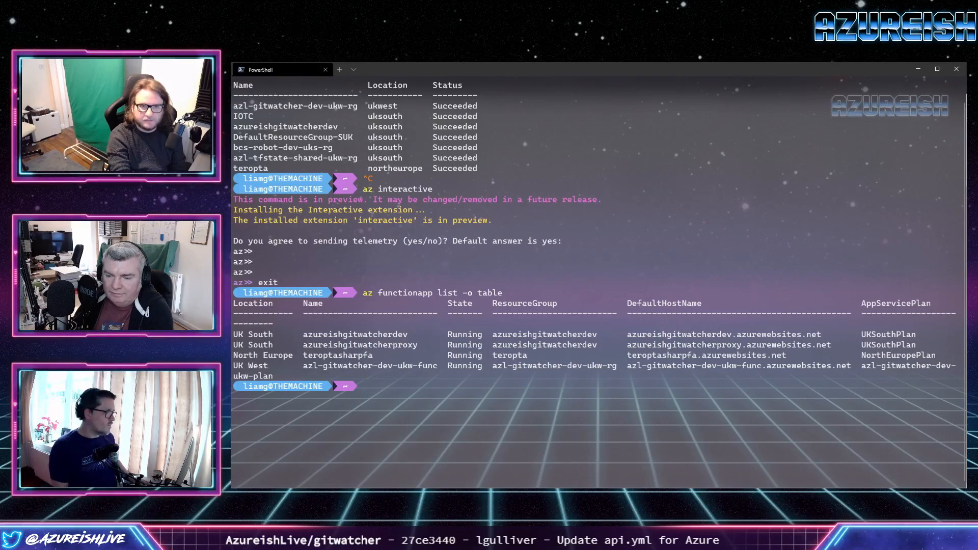
Return to Azure DevOps in the browser and open the AzureishLive.gitwatcher pipeline's frontend-azure-pipeline.yml for editing.
left_click(918, 69)
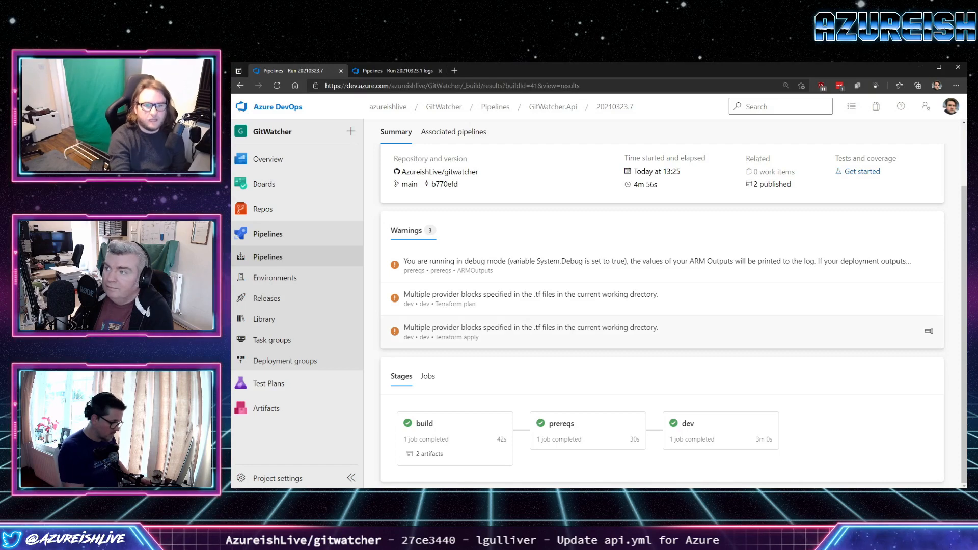
left_click(275, 257)
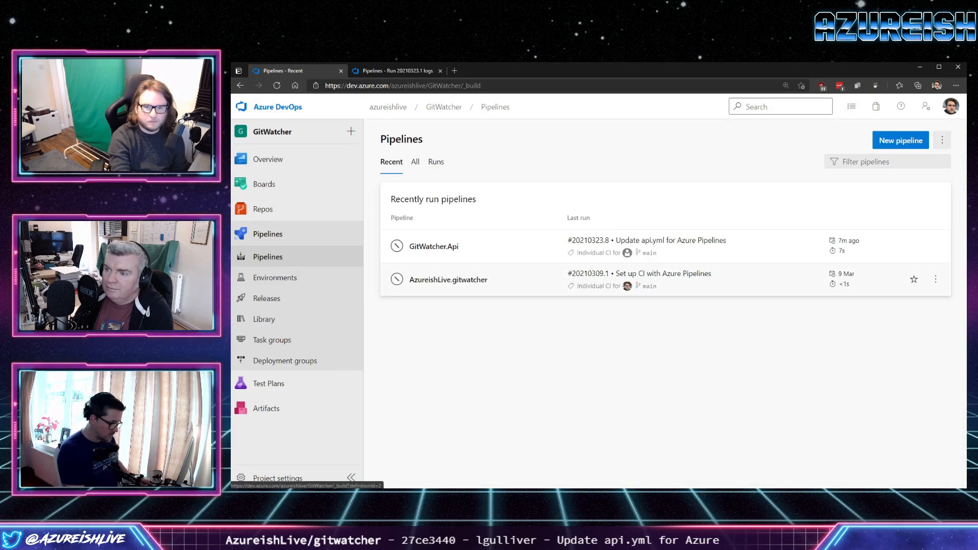
left_click(449, 279)
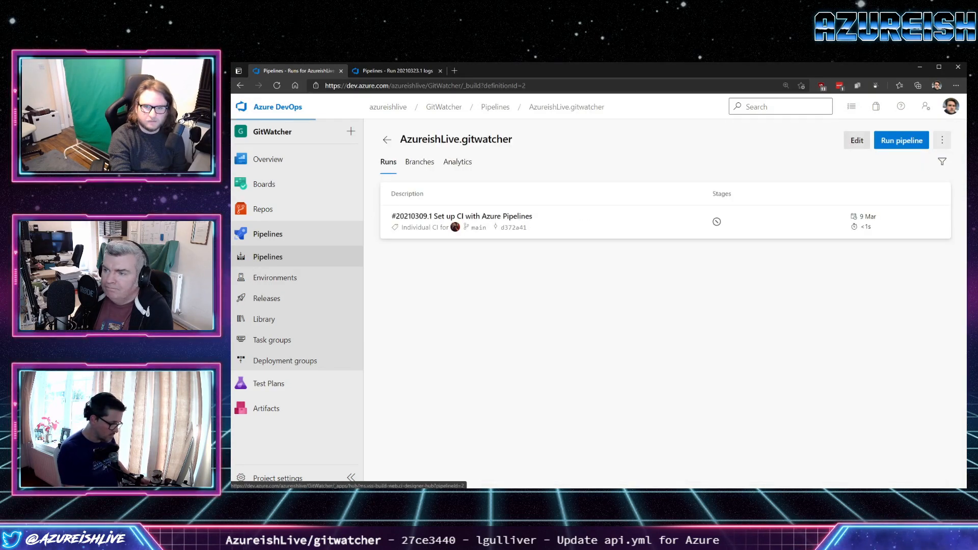
left_click(857, 140)
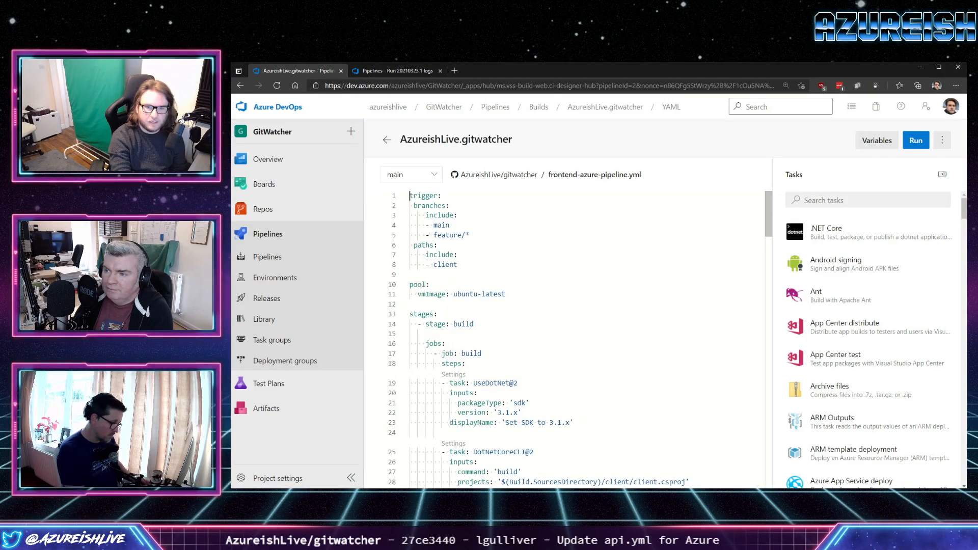
Add cicd below client in the trigger's included paths in frontend-azure-pipeline.yml.
left_click(458, 265)
key("Return")
type("- ")
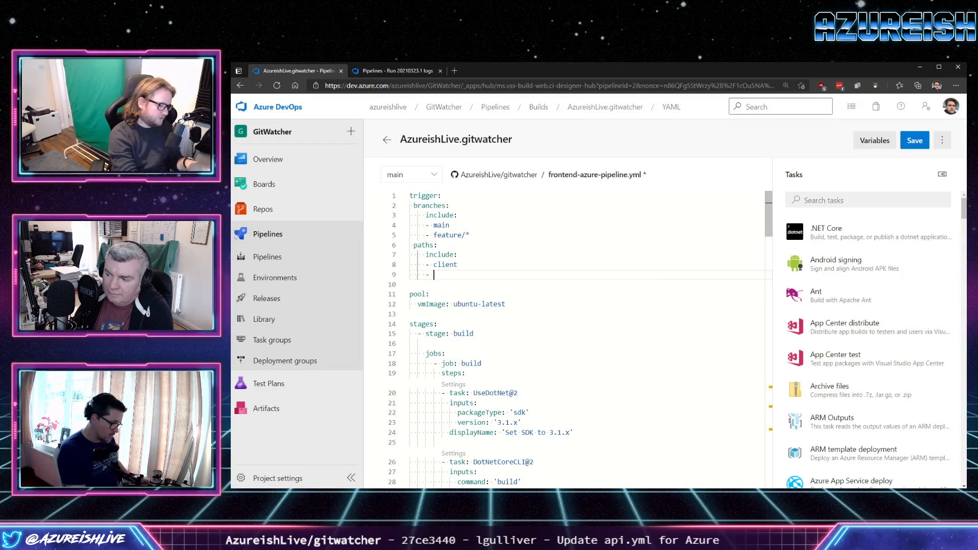
type("cicd")
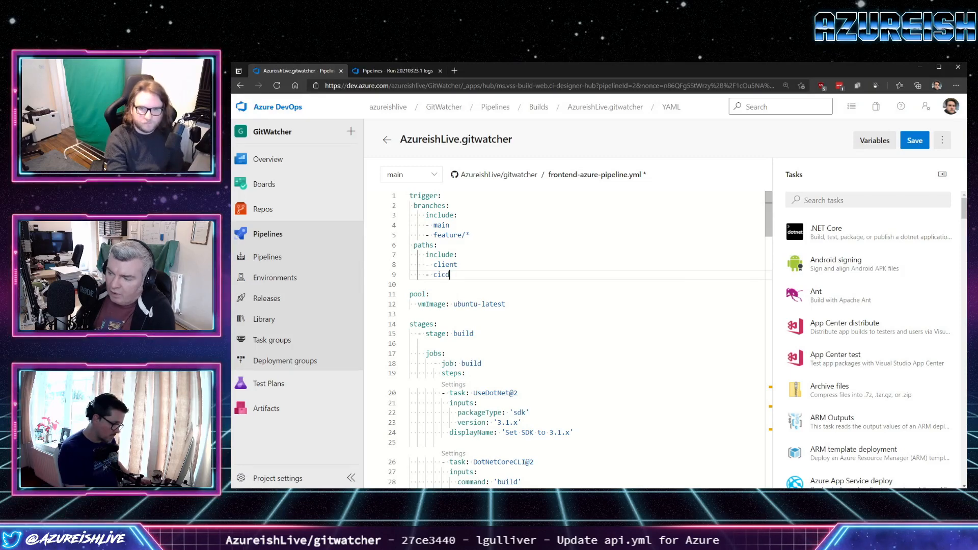
scroll(561, 337, "down", 5)
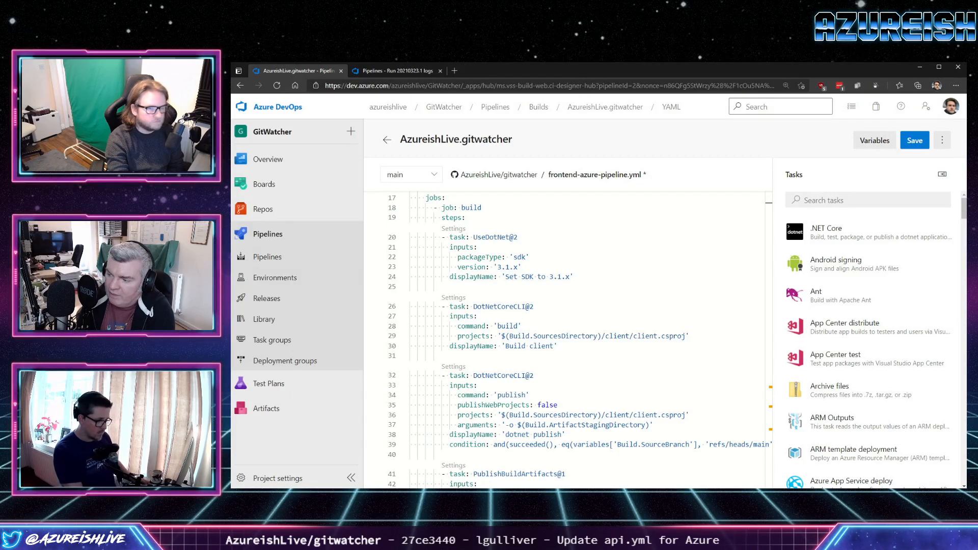
Set the AzureResourceManagerTemplateDeployment task's resourceGroupName to azl-tfstate-shared-ukw-rg in the prereqs stage of frontend-azure-pipeline.yml.
scroll(581, 339, "down", 1)
scroll(581, 339, "down", 3)
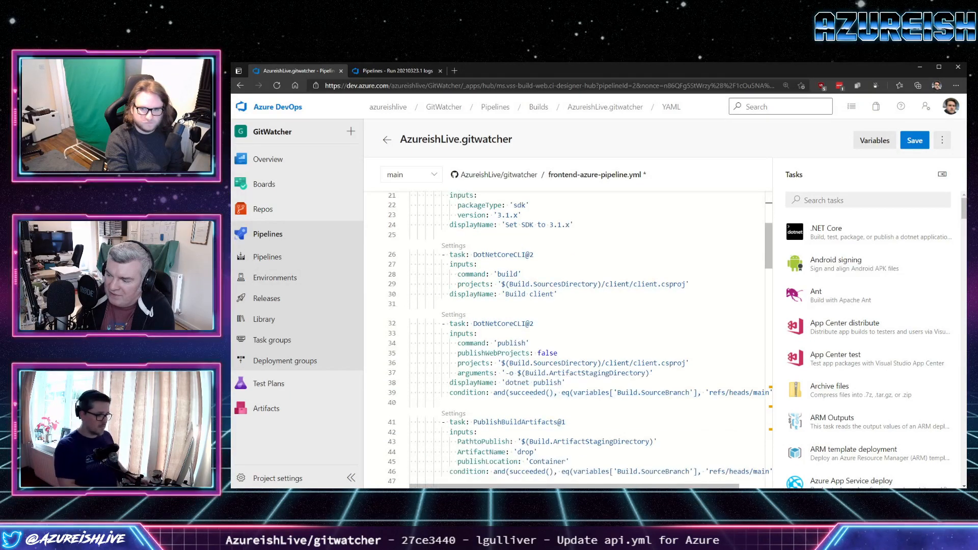
scroll(581, 340, "down", 7)
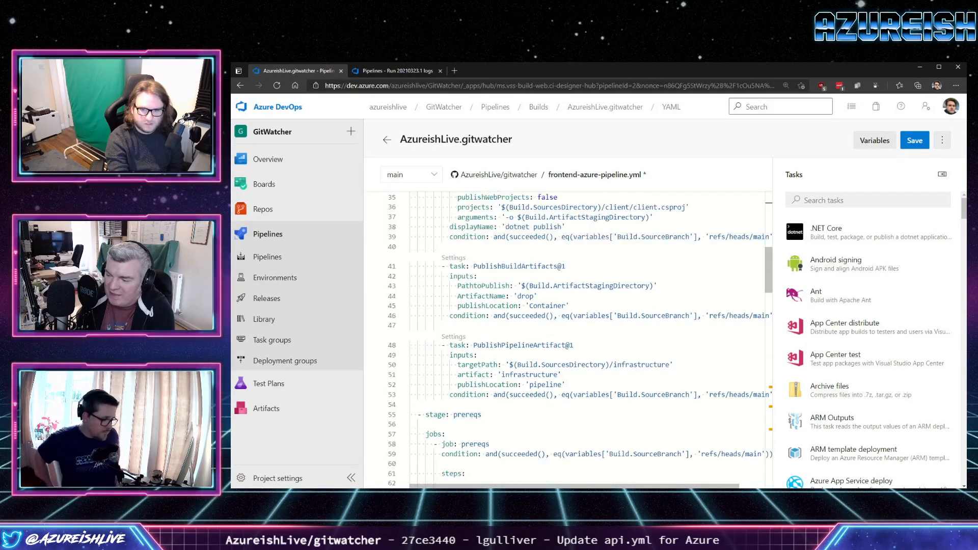
scroll(580, 340, "down", 3)
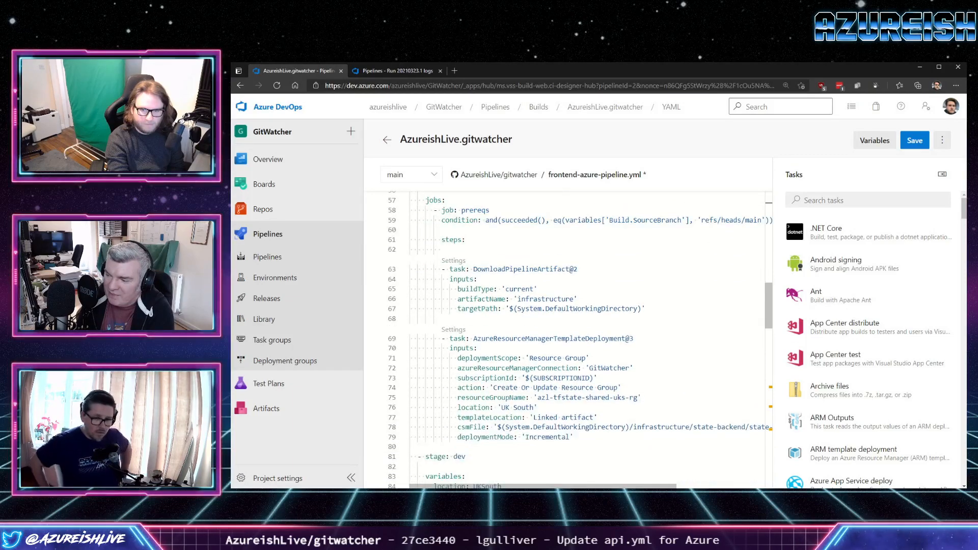
left_click_drag(625, 398, 621, 398)
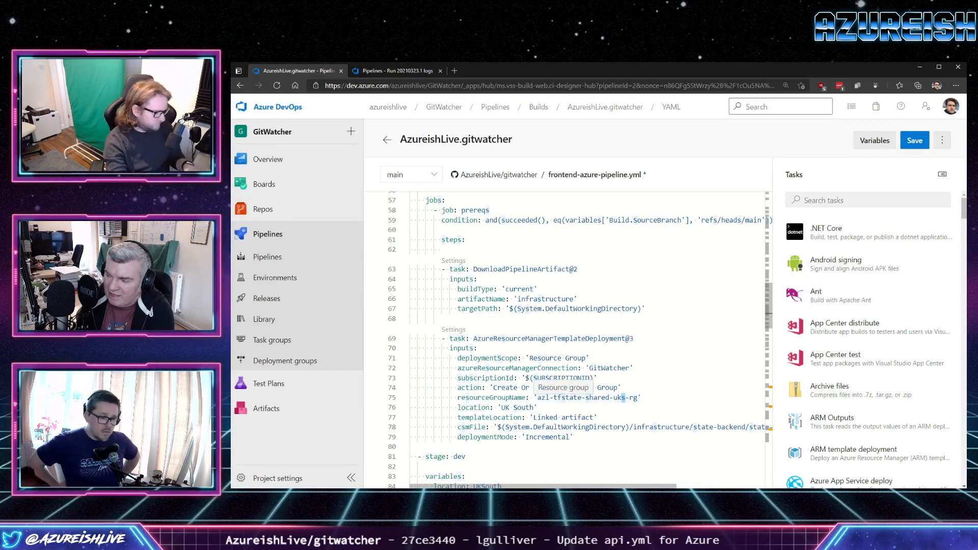
type("w")
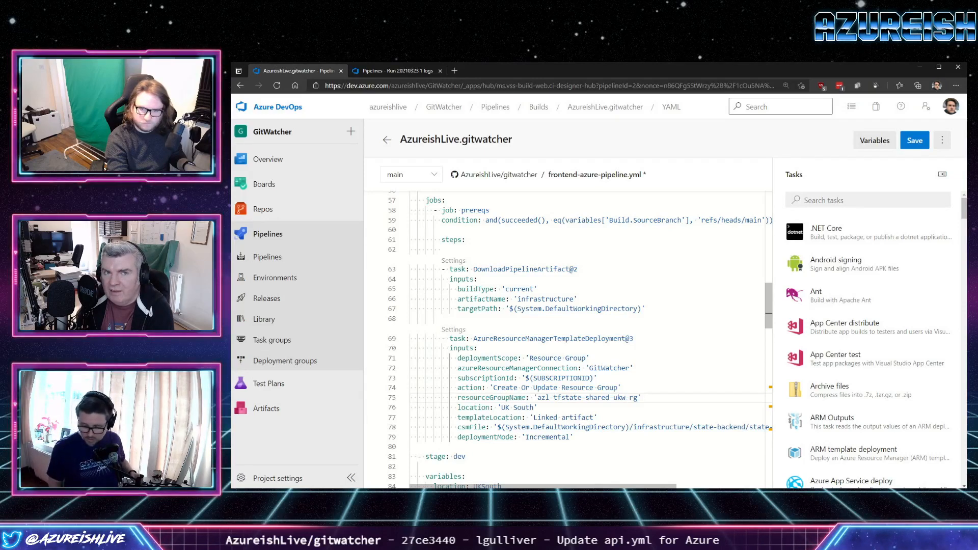
Set the dev stage's location_short_code variable to ukw and its location variable to UKWest.
scroll(575, 336, "down", 3)
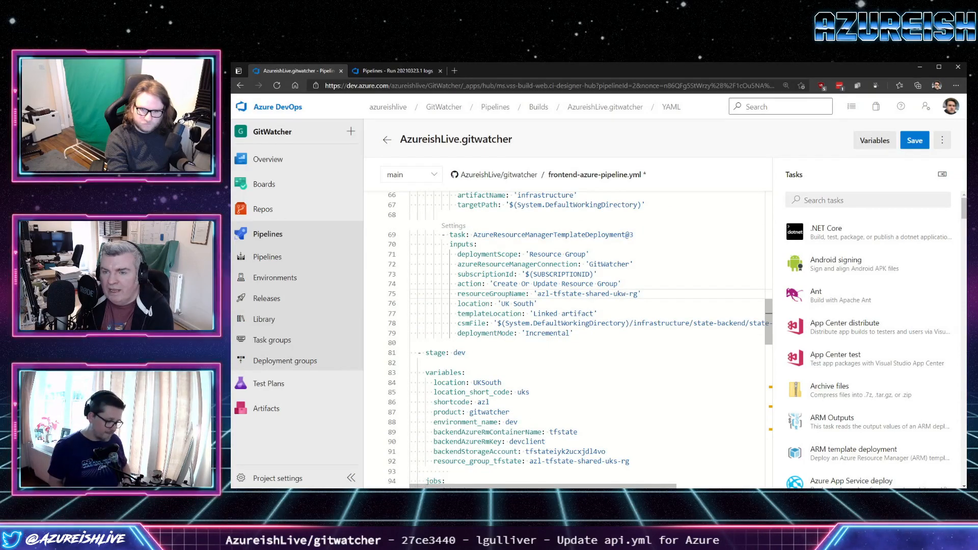
double_click(524, 393)
type("ukw")
left_click_drag(481, 382, 501, 383)
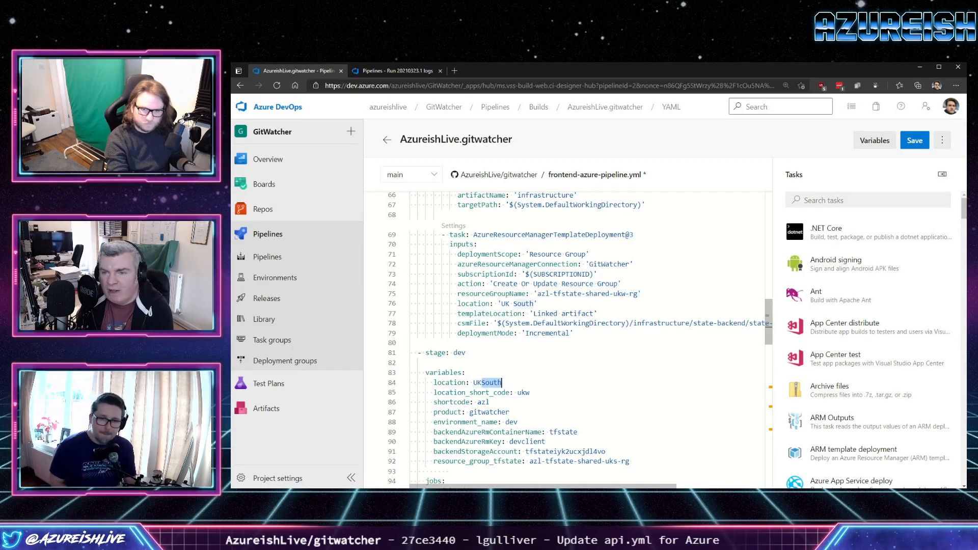
type("West")
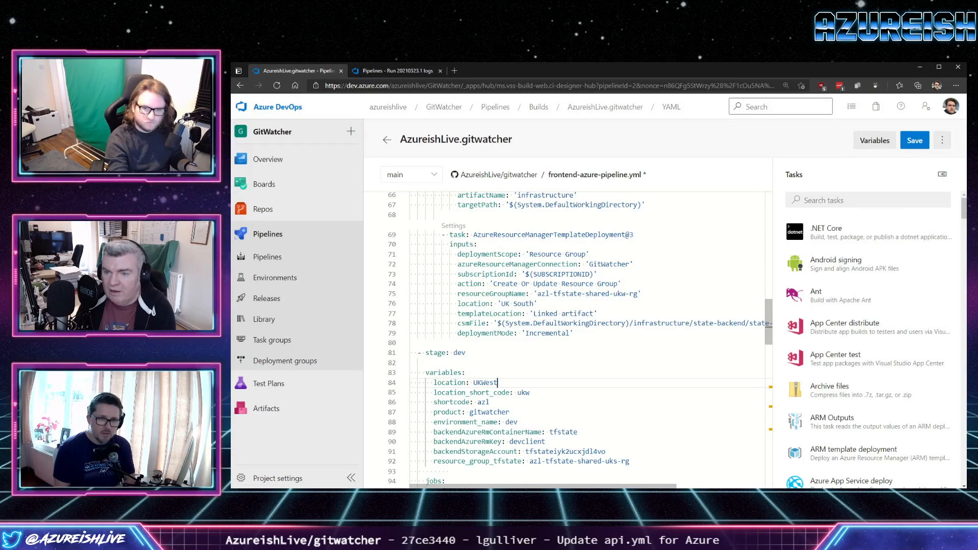
Select the frontend's backendStorageAccount value for replacement and open the GitWatcher.Api pipeline's cicd/api.yml for editing from run #20210323.7 in the other browser tab.
scroll(581, 340, "down", 1)
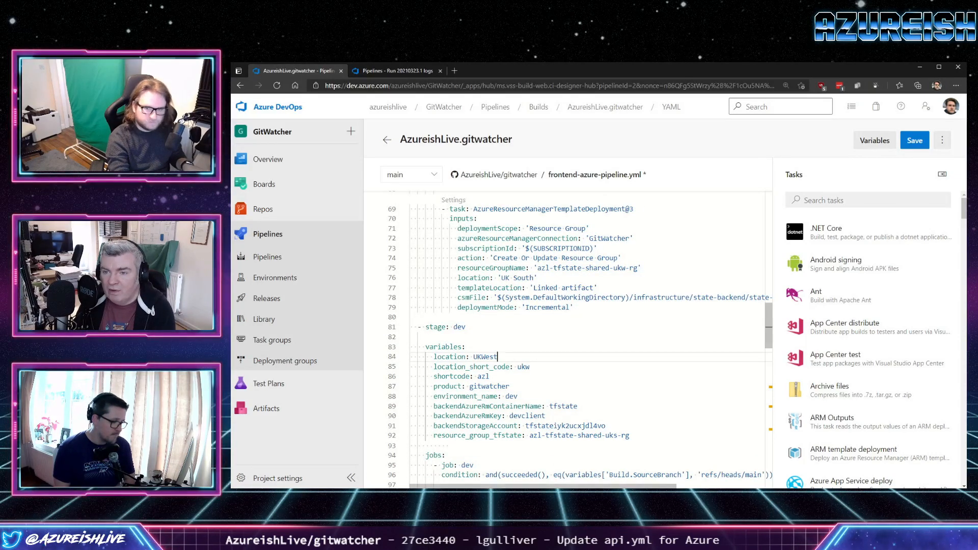
double_click(565, 426)
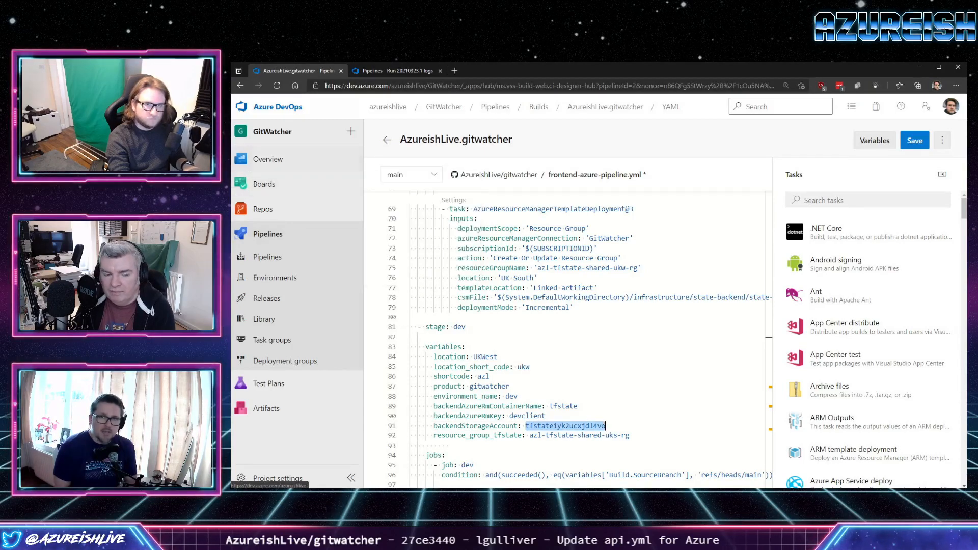
left_click(388, 70)
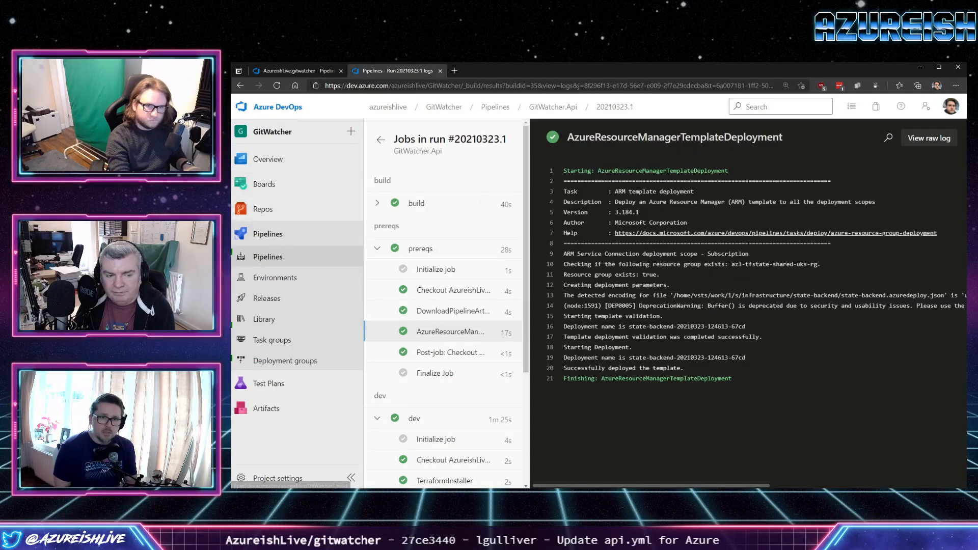
left_click(267, 257)
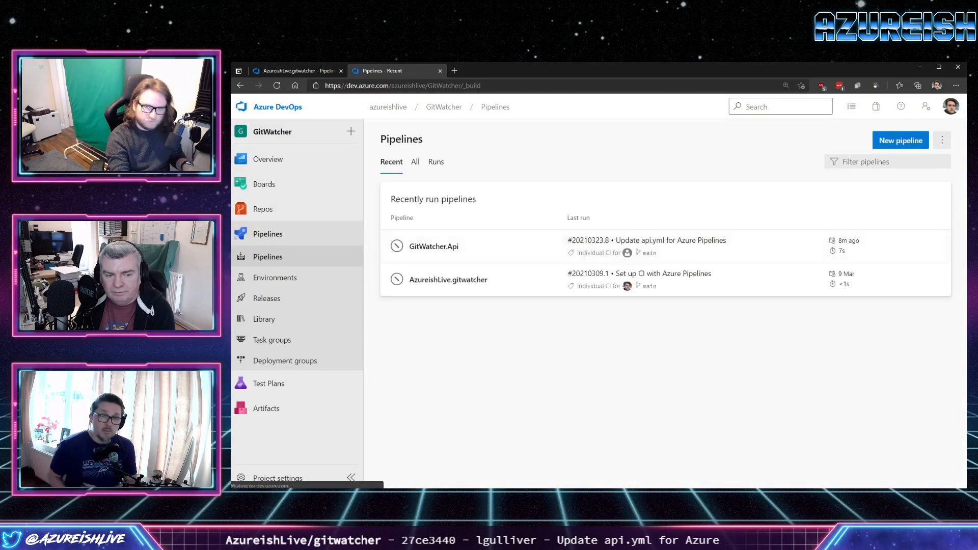
left_click(434, 247)
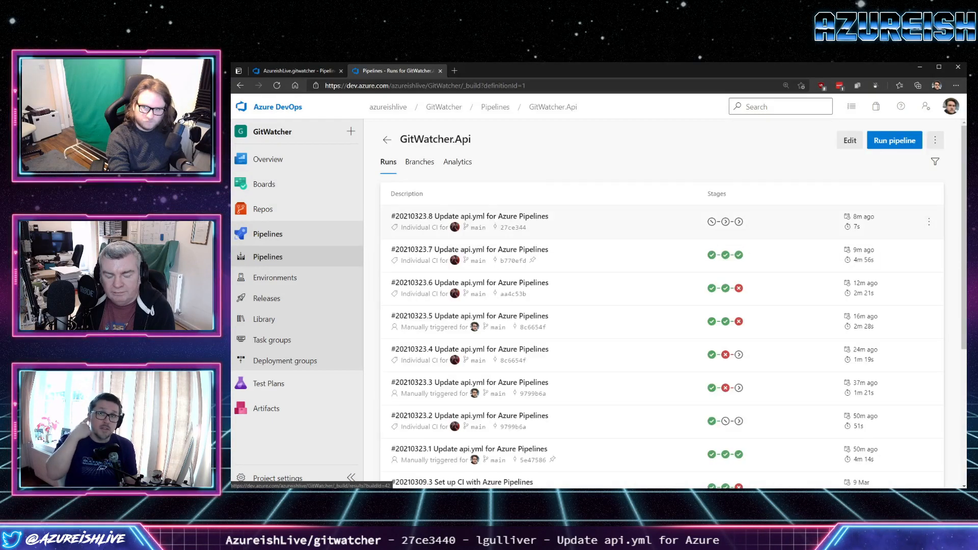
left_click(469, 250)
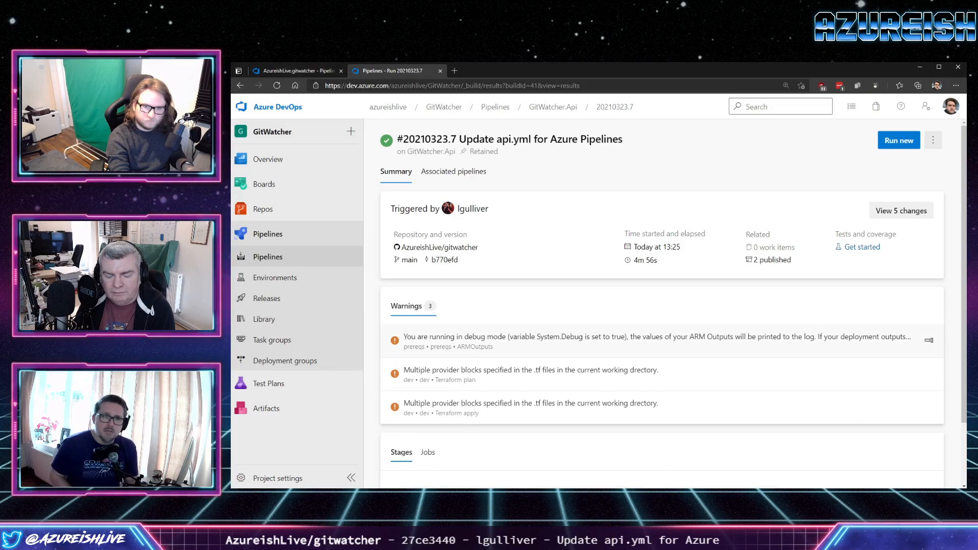
left_click(933, 140)
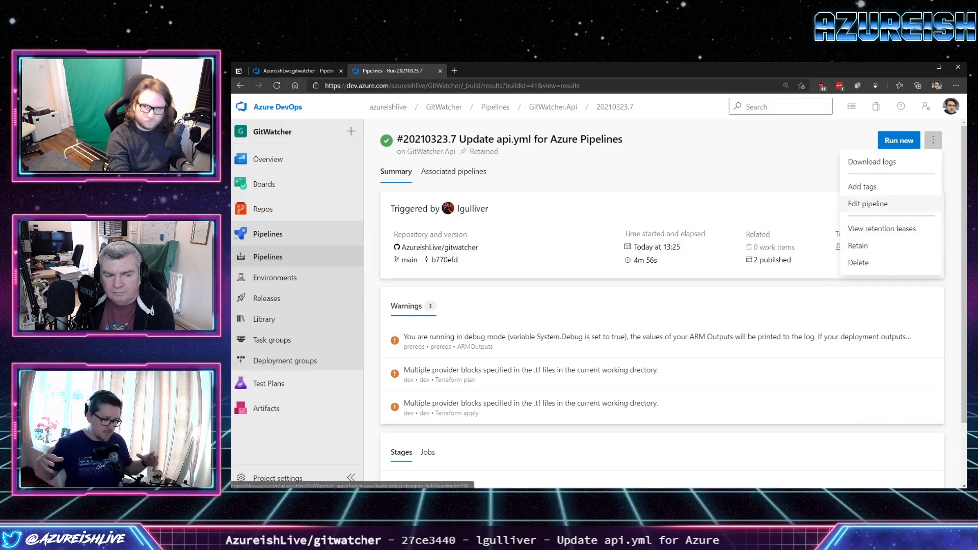
left_click(868, 201)
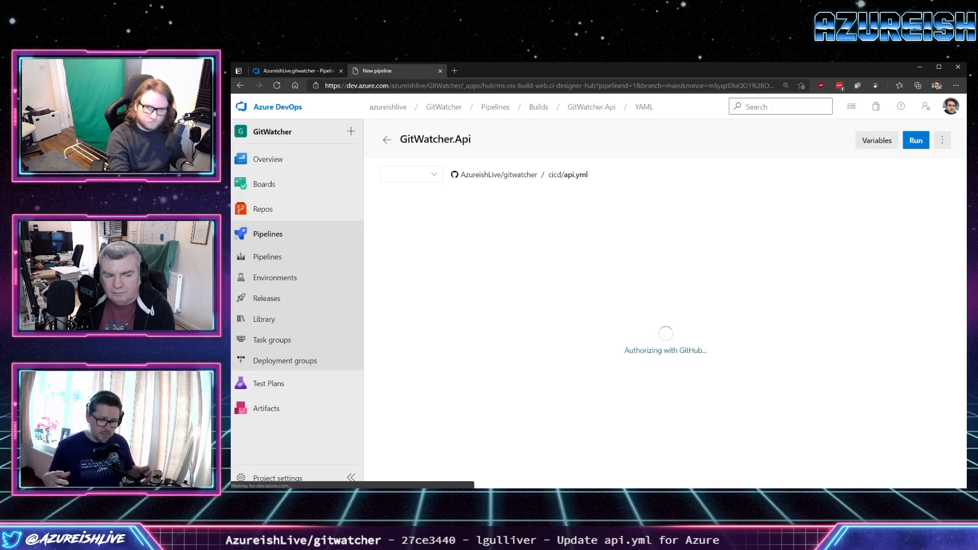
Copy the backendStorageAccount value tfstatedlm4lgkvg3eey from api.yml into the dev stage variables of frontend-azure-pipeline.yml.
scroll(565, 336, "down", 10)
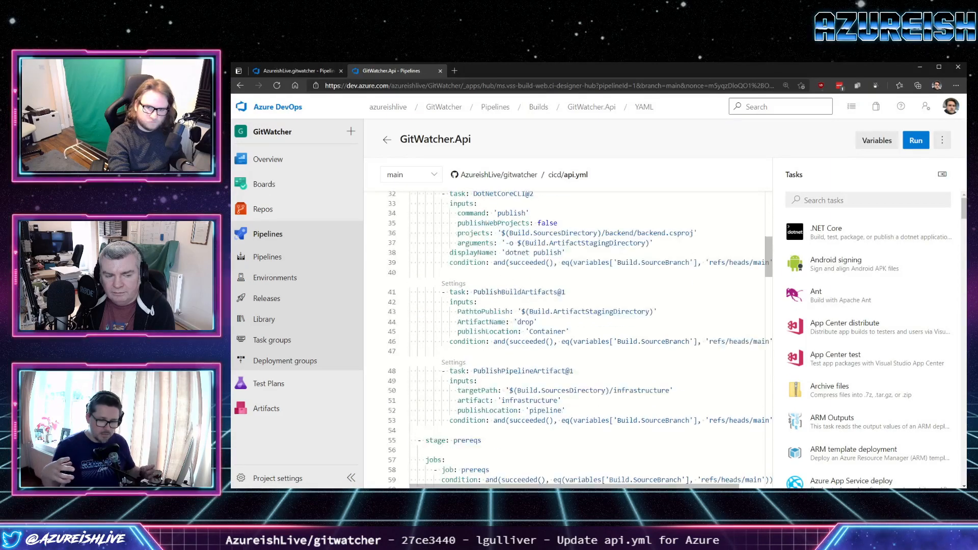
scroll(566, 337, "down", 10)
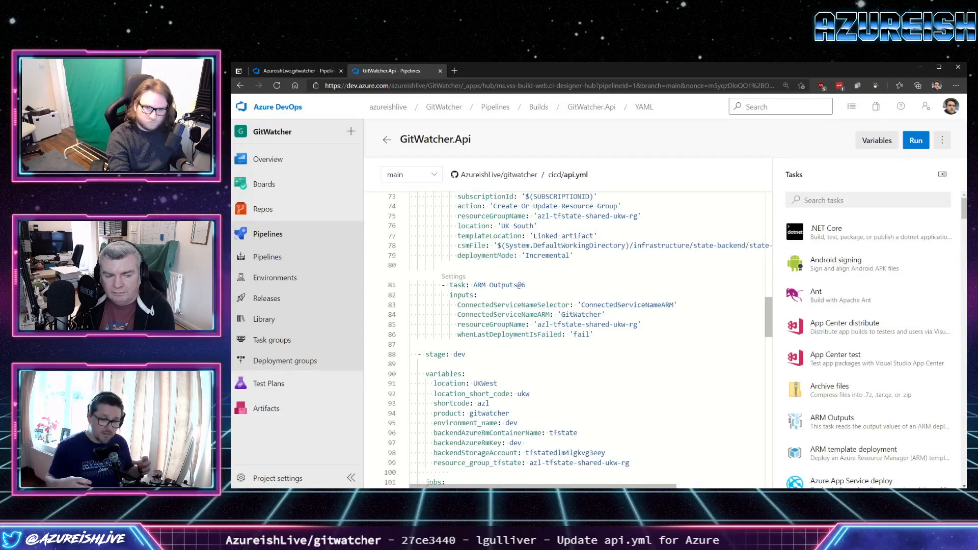
scroll(566, 336, "down", 2)
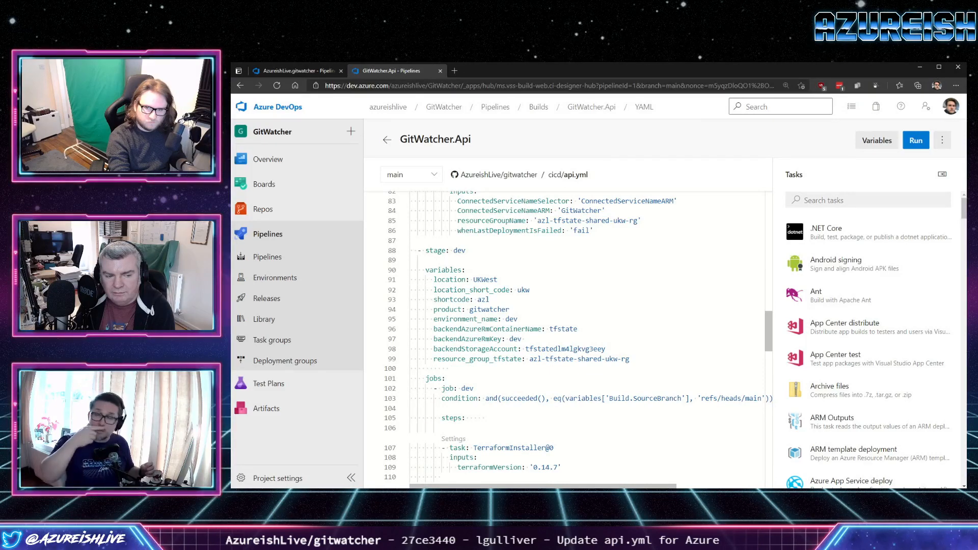
double_click(565, 349)
key("ctrl+c")
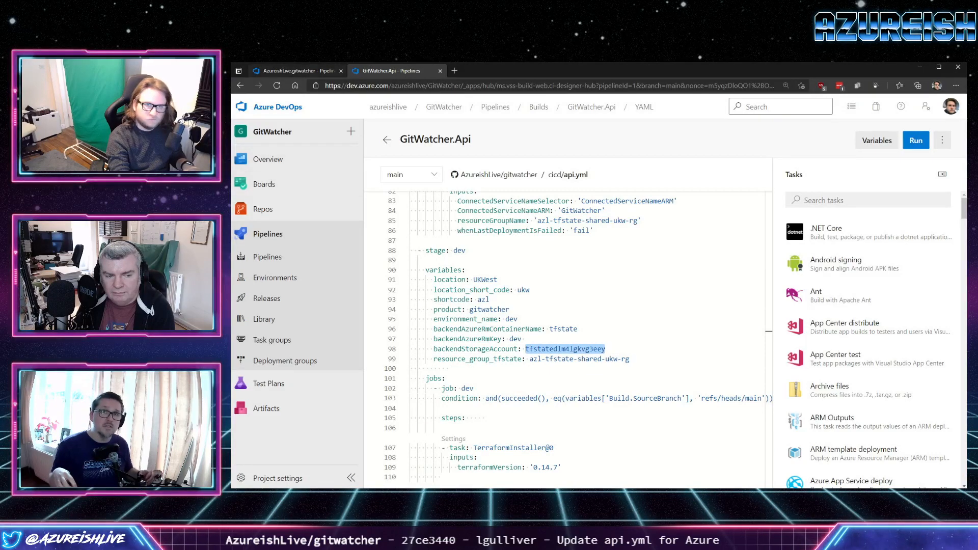
key("ctrl+shift+Tab")
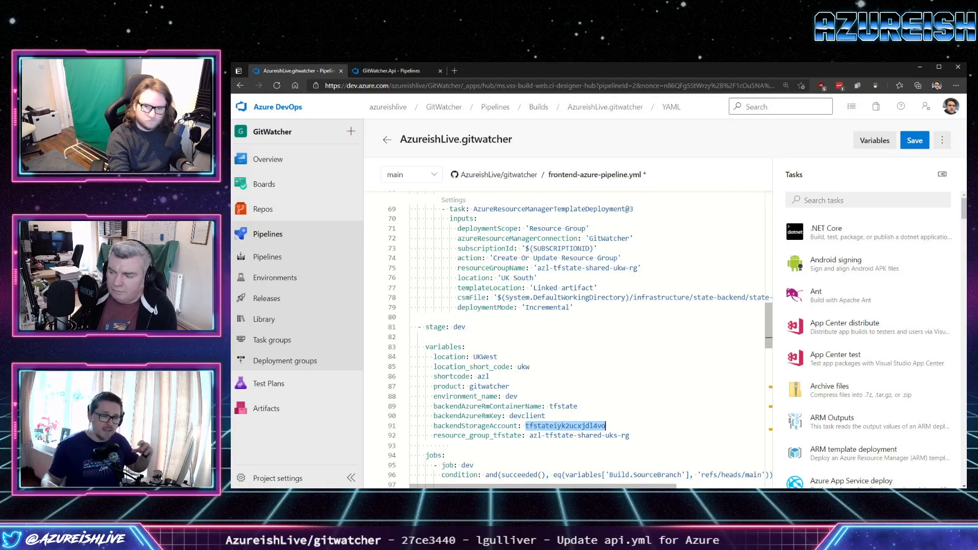
key("ctrl+v")
Review the dev stage's Terraform tasks, its variables and the trigger section of frontend-azure-pipeline.yml.
scroll(565, 336, "down", 2)
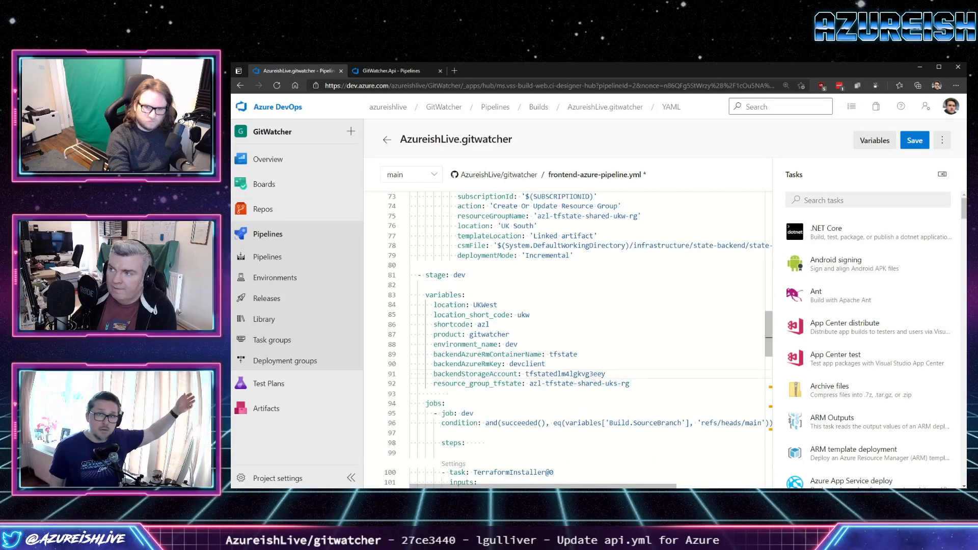
scroll(566, 337, "down", 6)
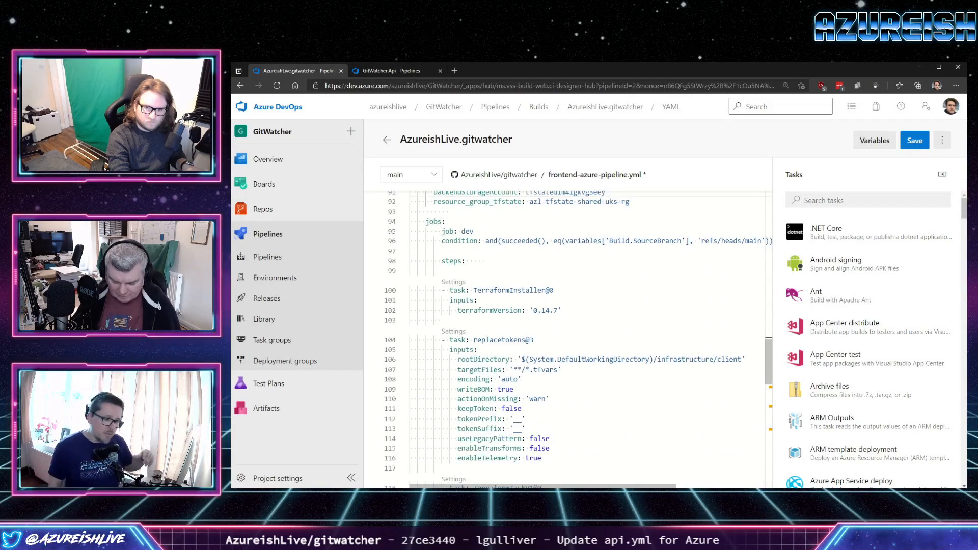
scroll(565, 336, "down", 16)
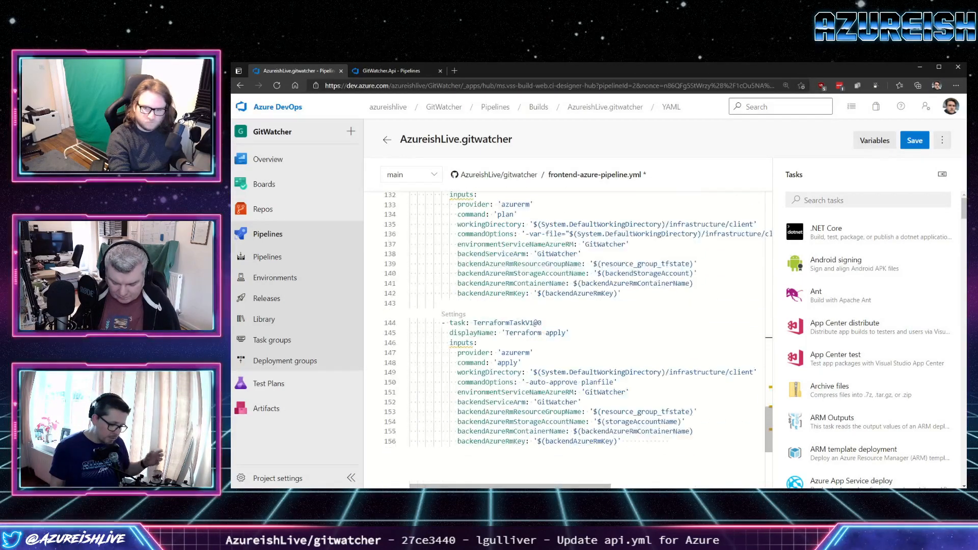
scroll(566, 336, "up", 2)
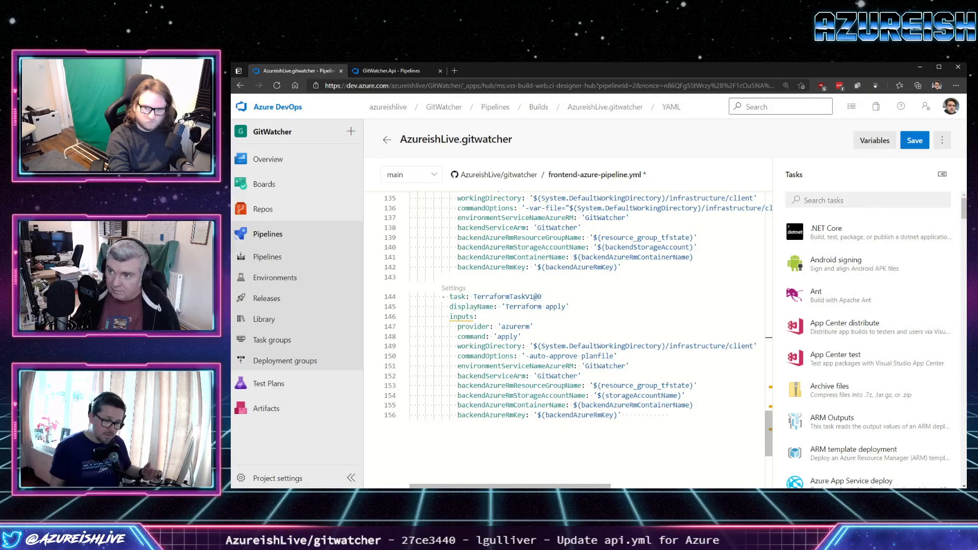
scroll(565, 336, "up", 1)
mouse_move(510, 485)
left_mouse_down()
mouse_move(657, 486)
mouse_move(510, 486)
left_mouse_up()
scroll(566, 336, "up", 4)
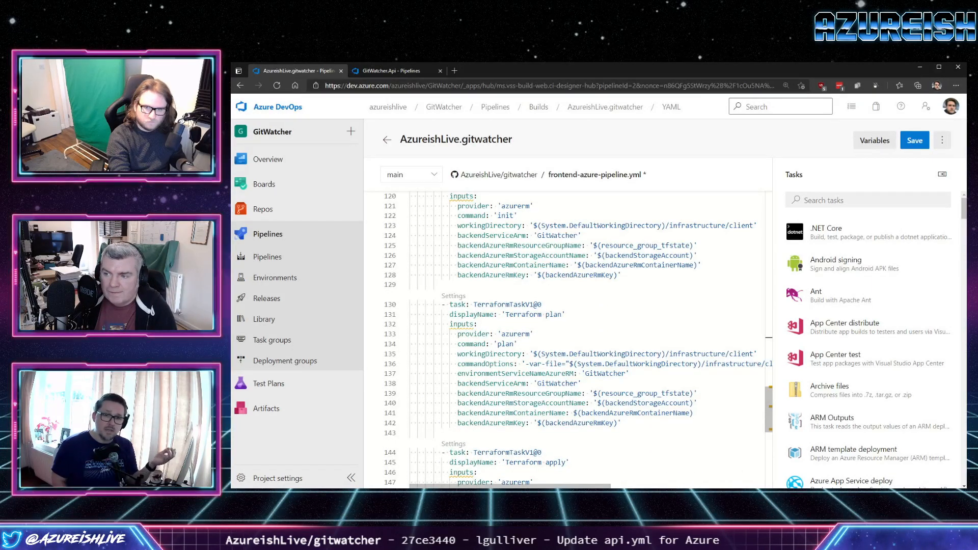
scroll(565, 337, "up", 9)
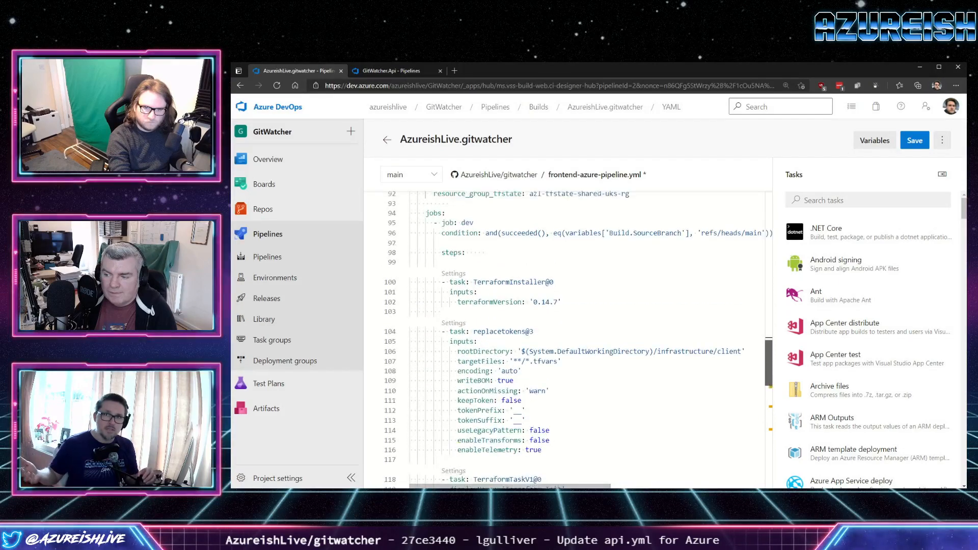
scroll(566, 336, "up", 2)
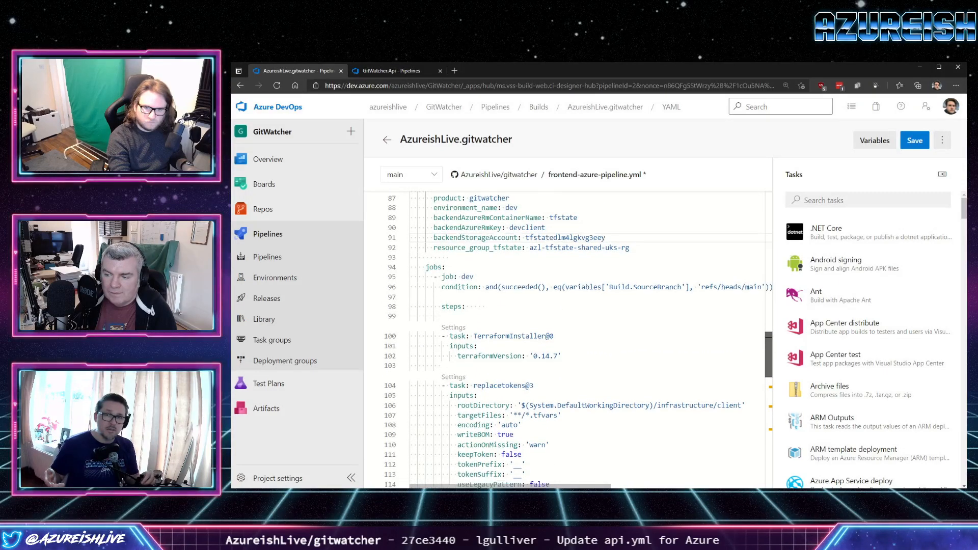
scroll(565, 337, "up", 3)
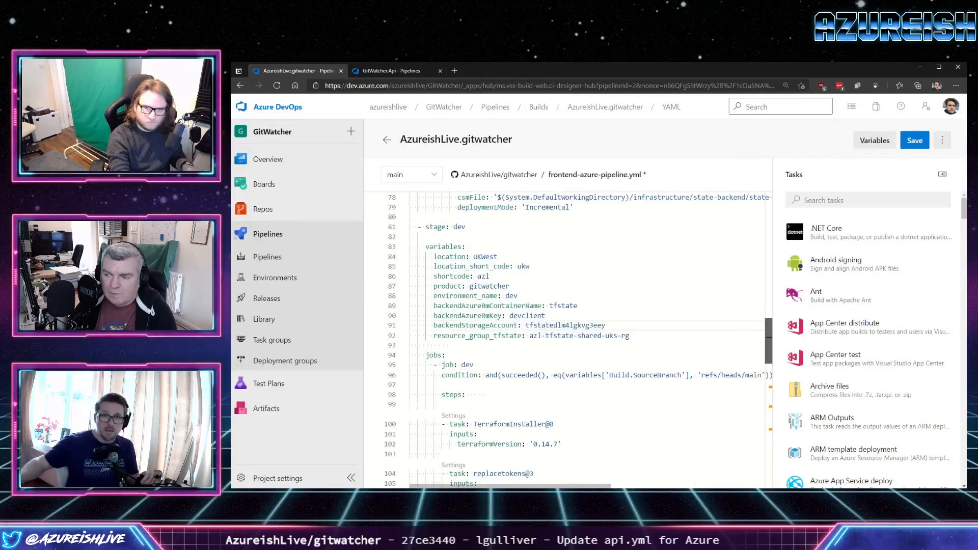
scroll(566, 336, "up", 3)
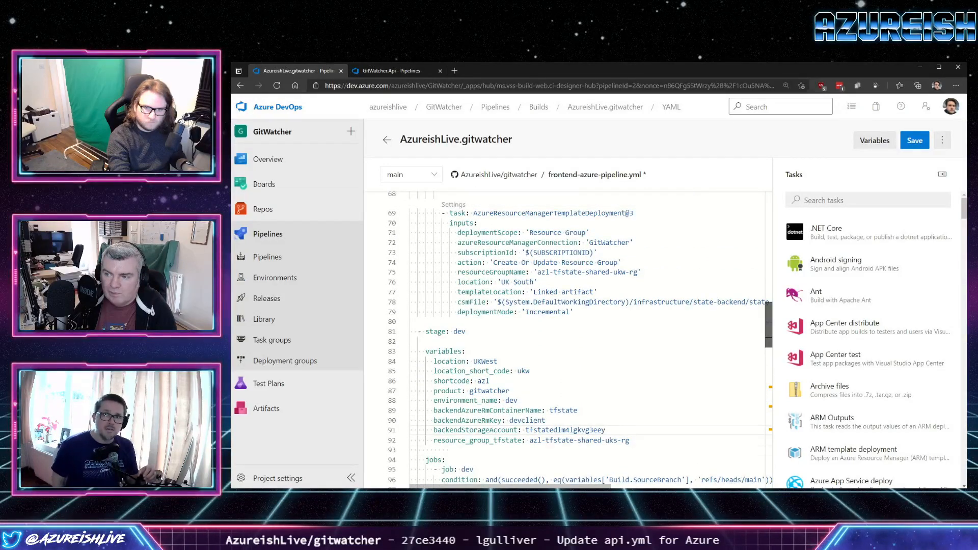
scroll(565, 336, "up", 20)
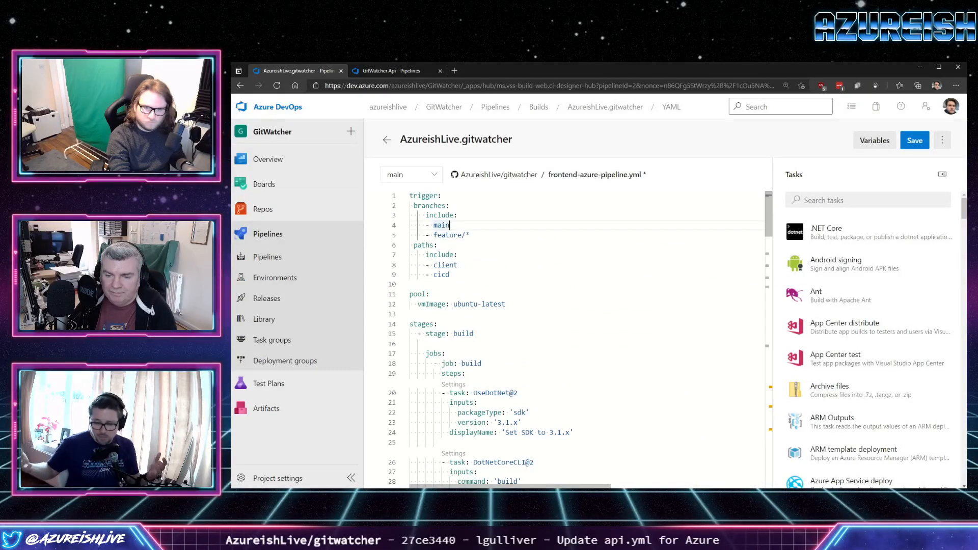
Check the run request processing option and YAML file path in the AzureishLive.gitwatcher pipeline settings.
left_click(942, 141)
left_click(874, 162)
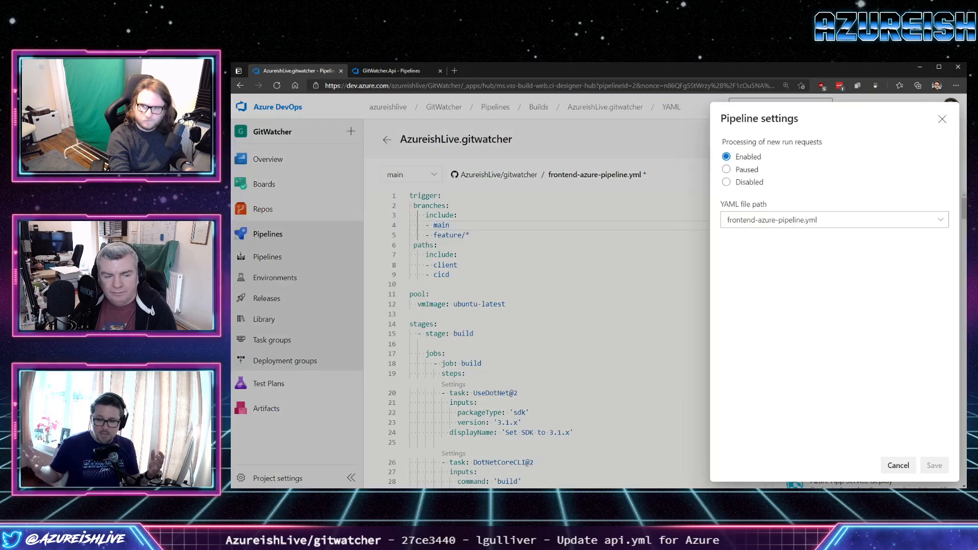
key("Escape")
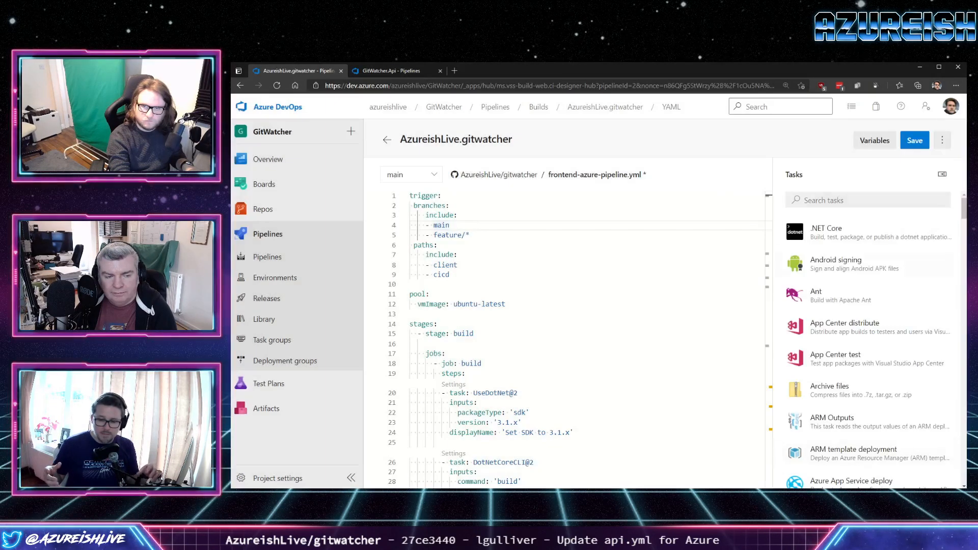
Commit the frontend-azure-pipeline.yml changes directly to the main branch and return to the AzureishLive.gitwatcher run list.
left_click(915, 140)
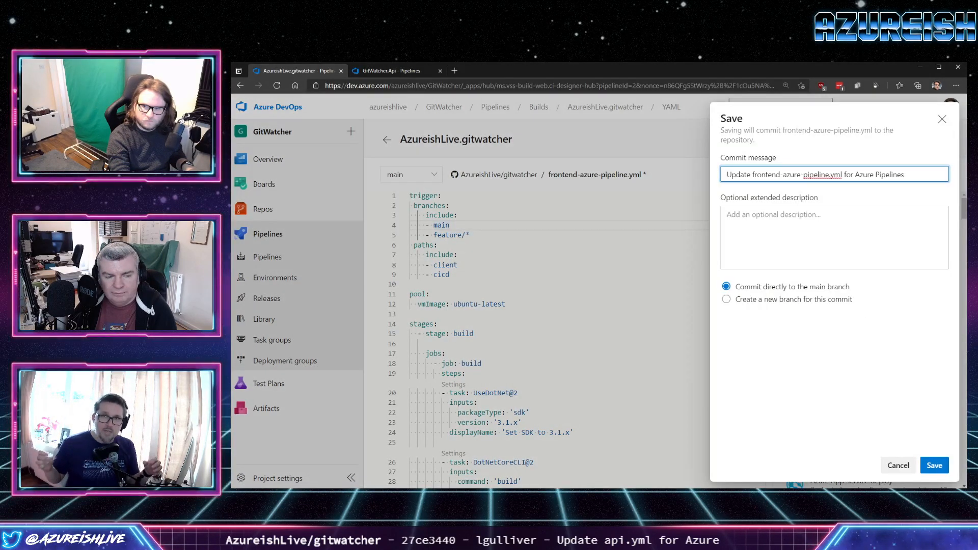
left_click(934, 465)
left_click(387, 139)
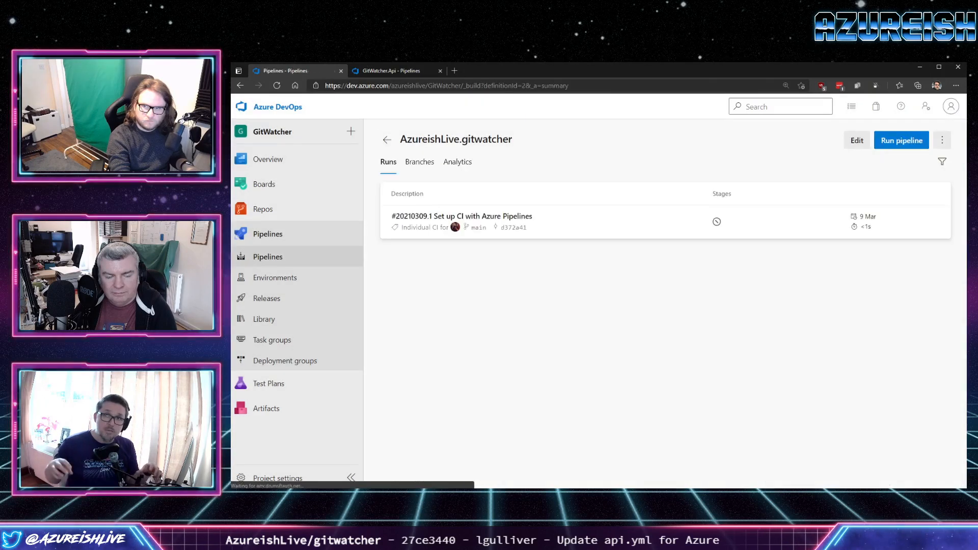
Rename the AzureishLive.gitwatcher pipeline to FrontEnd.CI, keeping it in the root folder.
left_click(942, 140)
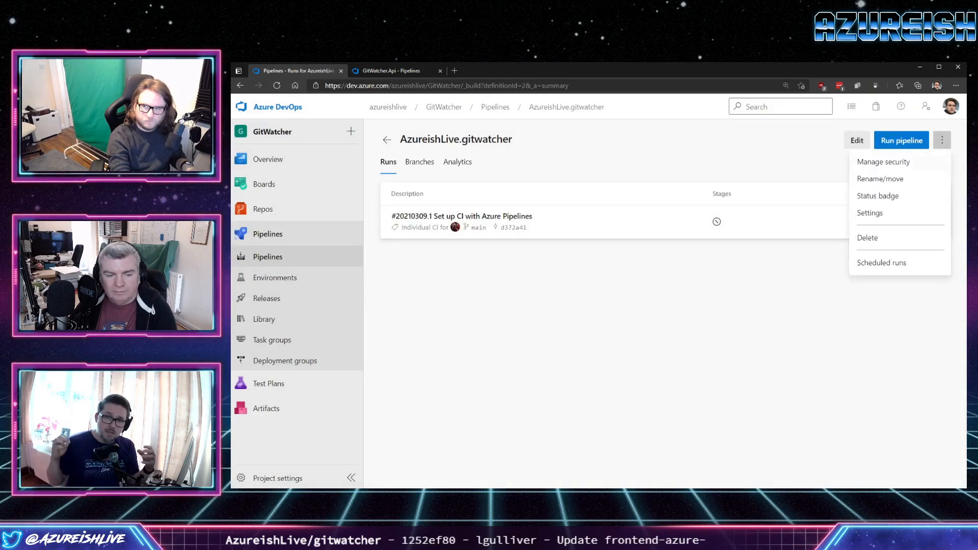
left_click(879, 178)
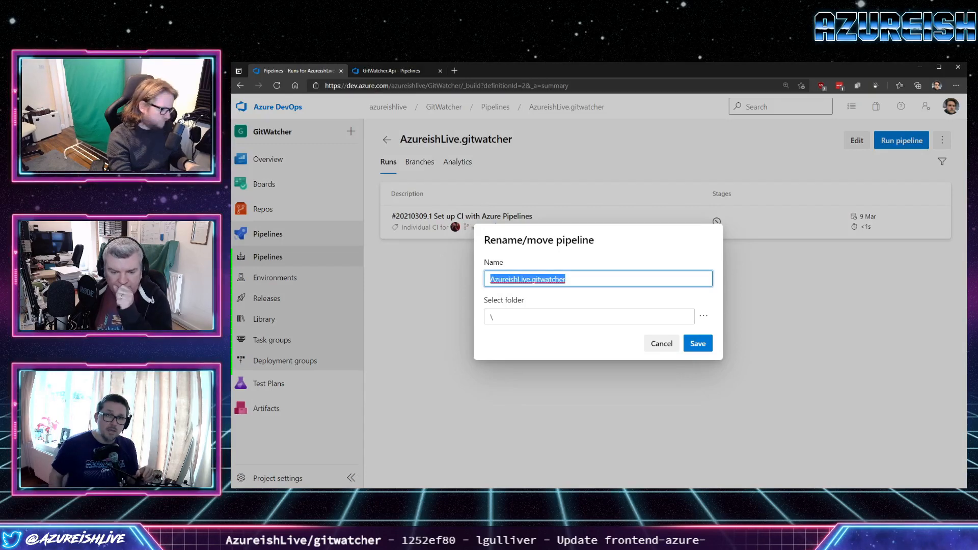
type("Front")
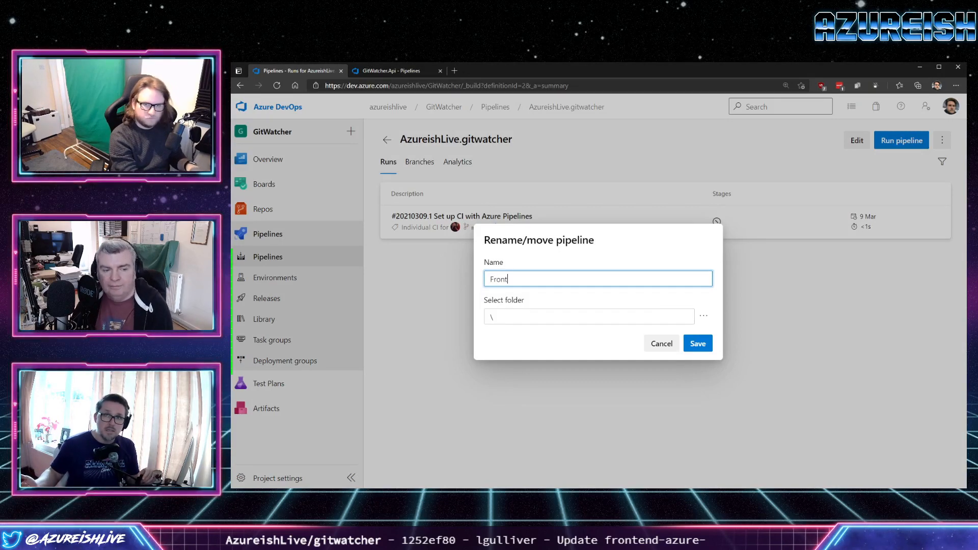
type("End.CI")
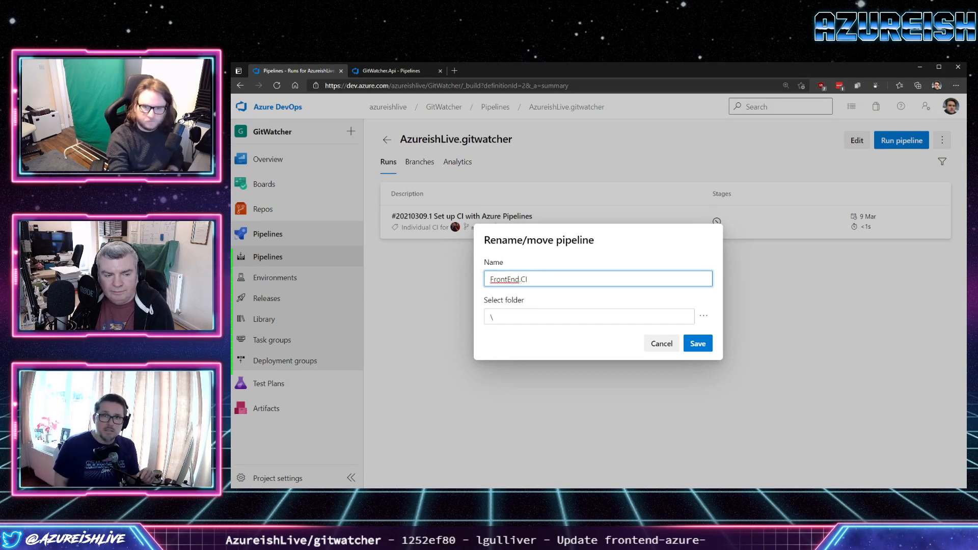
key("Return")
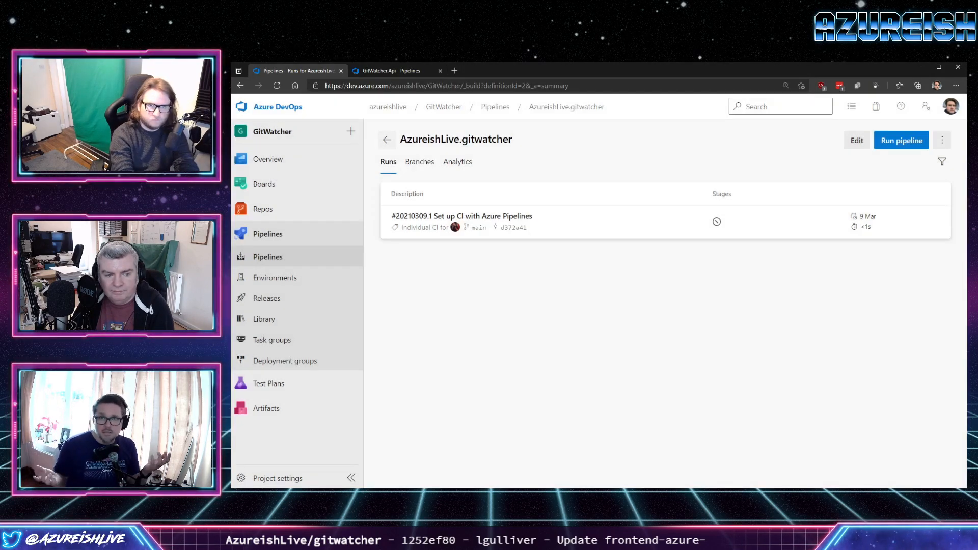
Reopen the renamed pipeline from the pipelines list, run it manually on the main branch, and return to the list of recent pipelines.
left_click(387, 139)
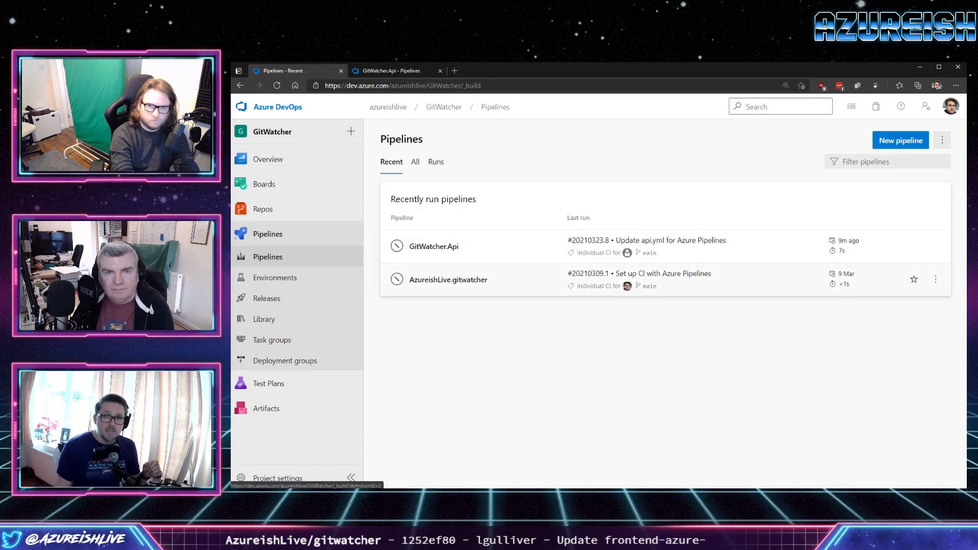
left_click(448, 280)
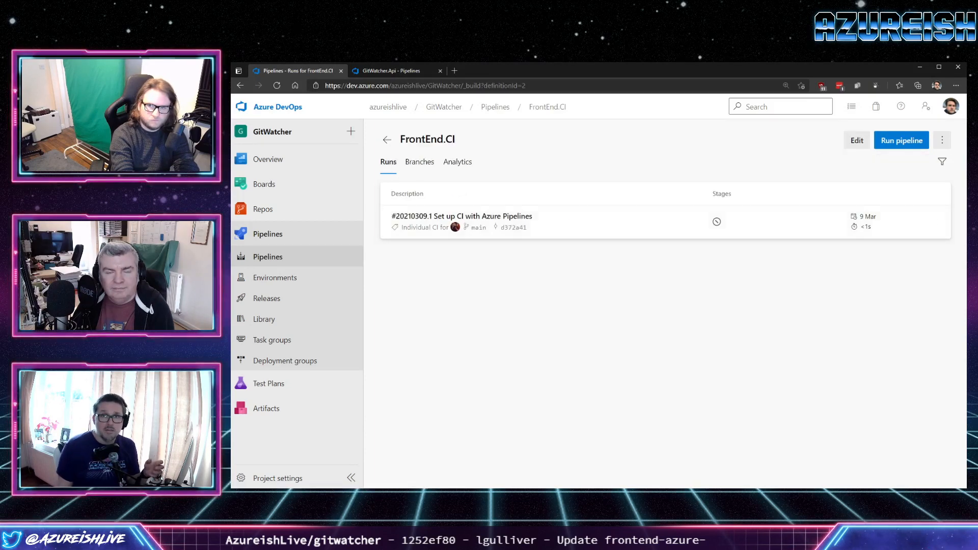
left_click(277, 85)
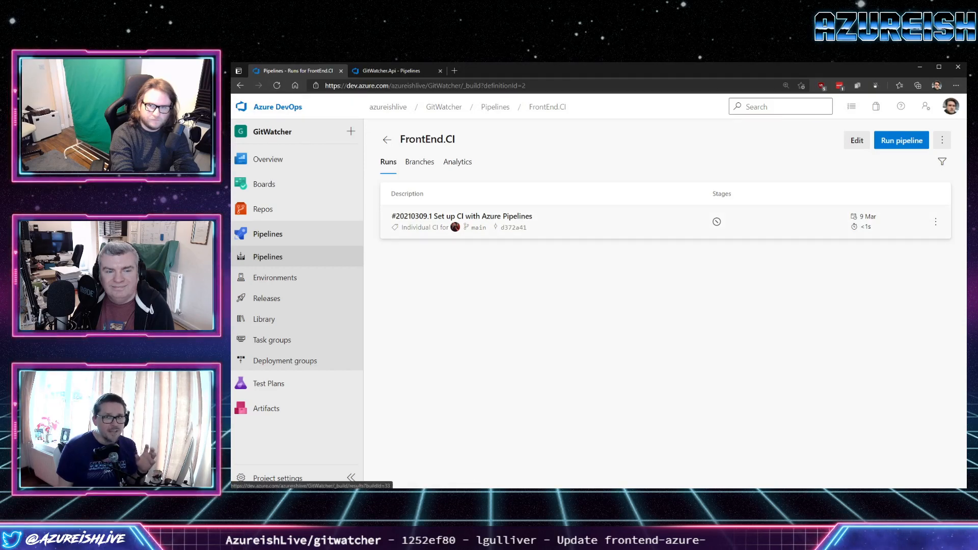
left_click(902, 140)
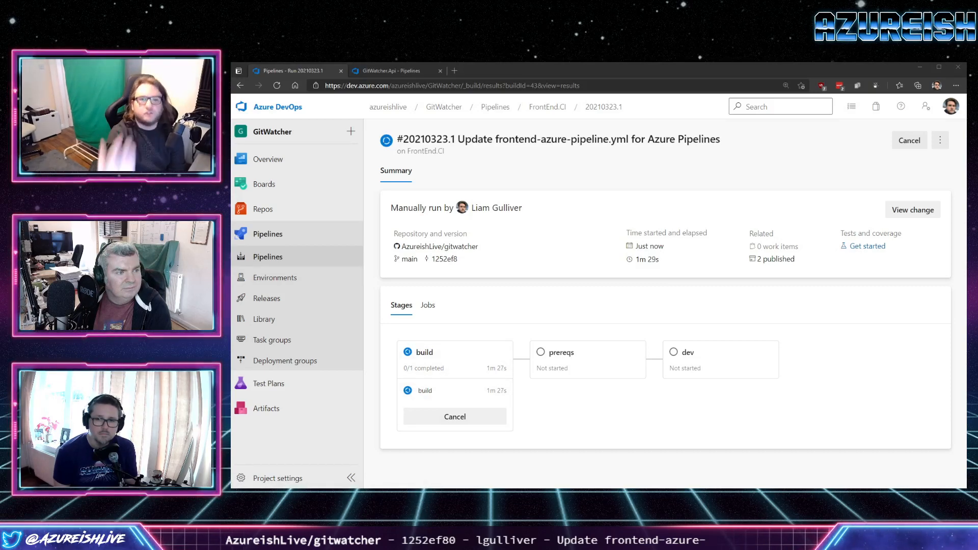
left_click(268, 234)
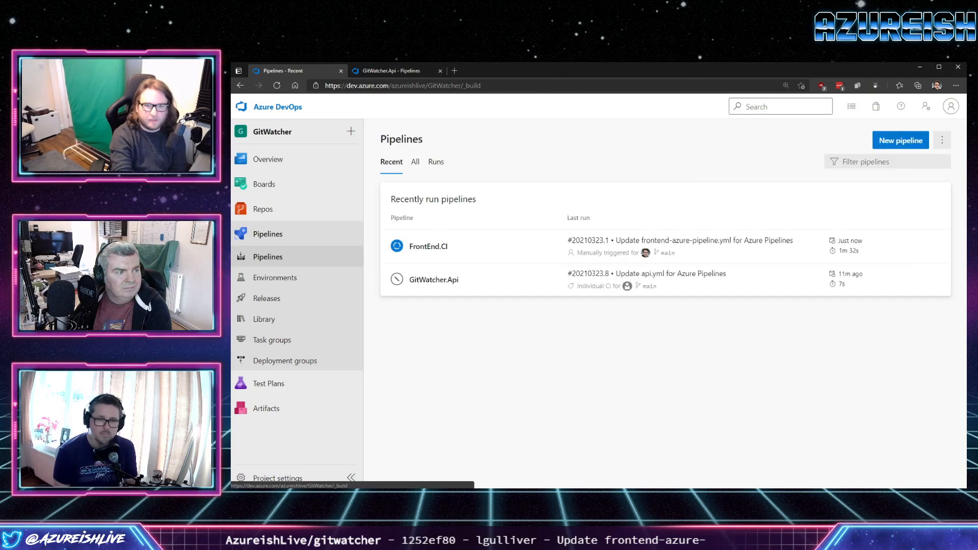